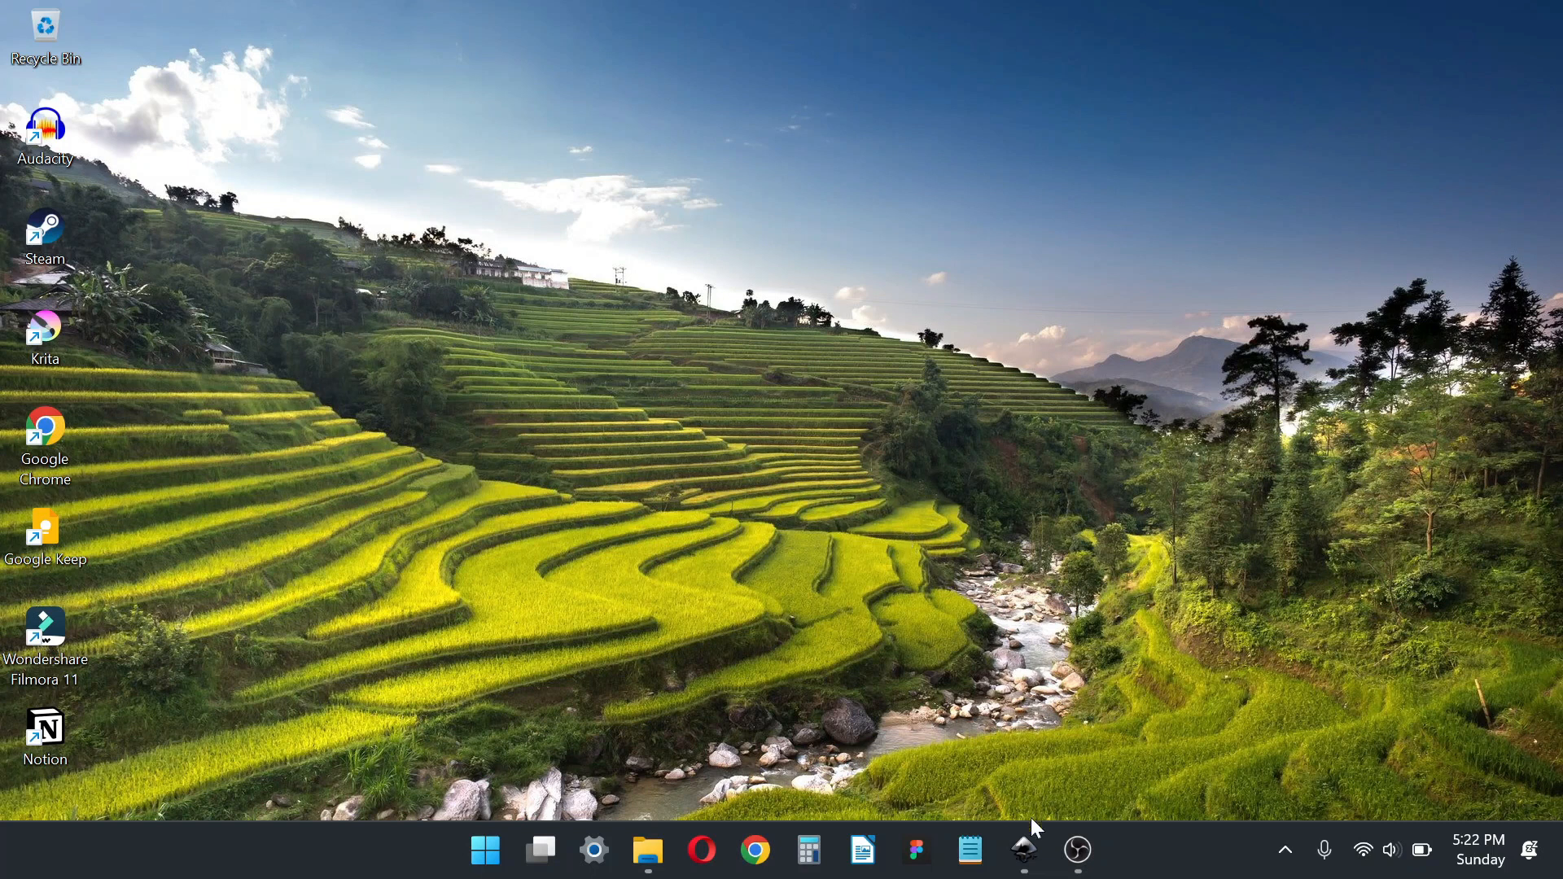
Step: Switch to Inkscape and deselect the colour palette image
click(1025, 849)
scroll(387, 489, left, 15)
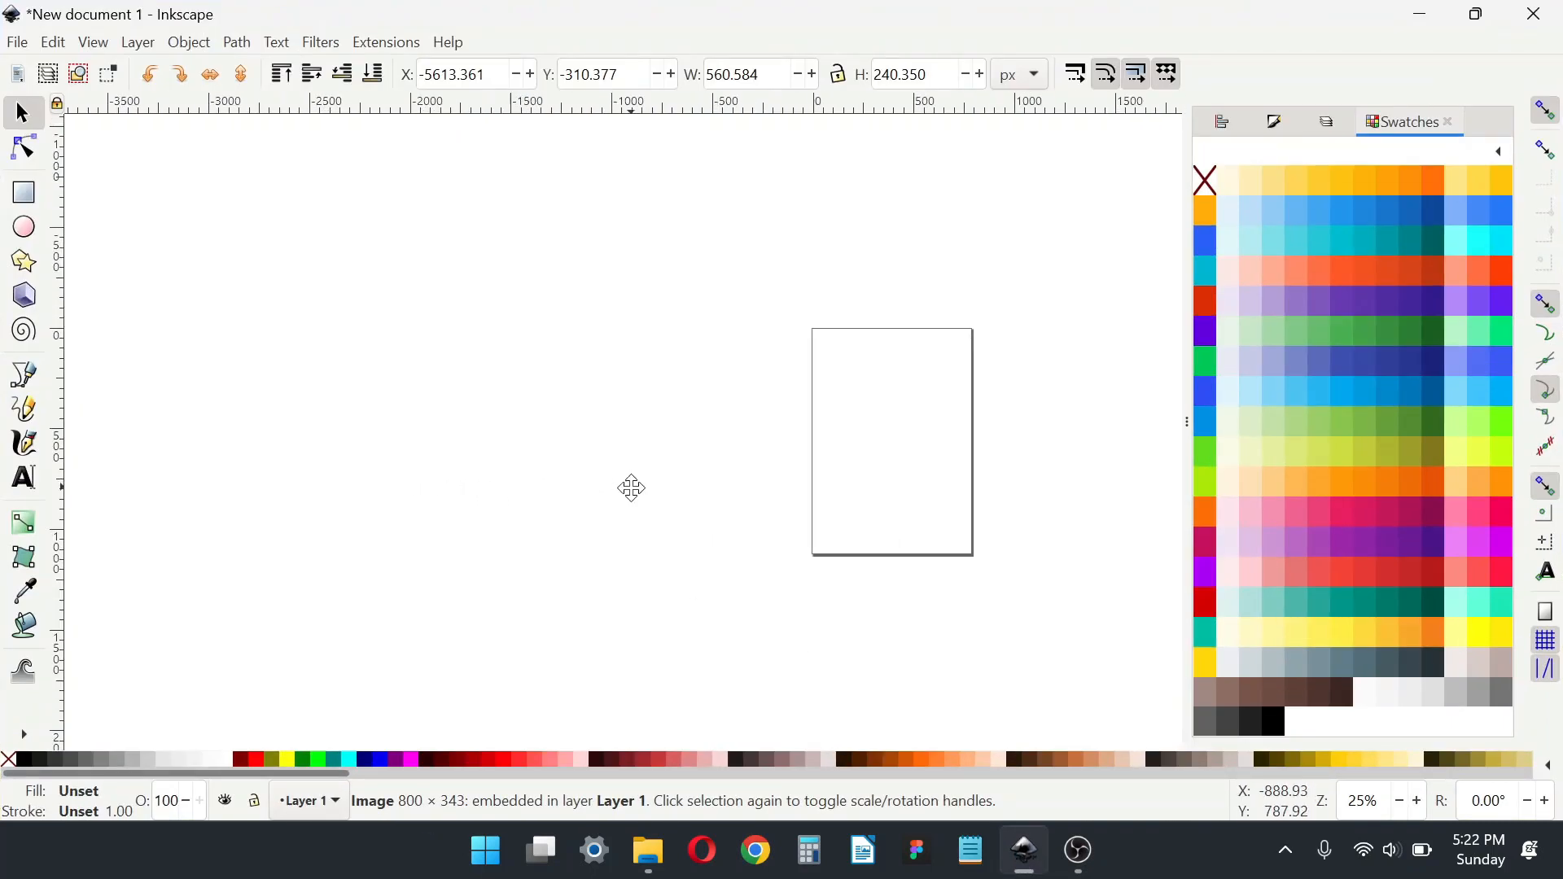
click(506, 448)
scroll(428, 291, up, 2)
drag(598, 387, 391, 387)
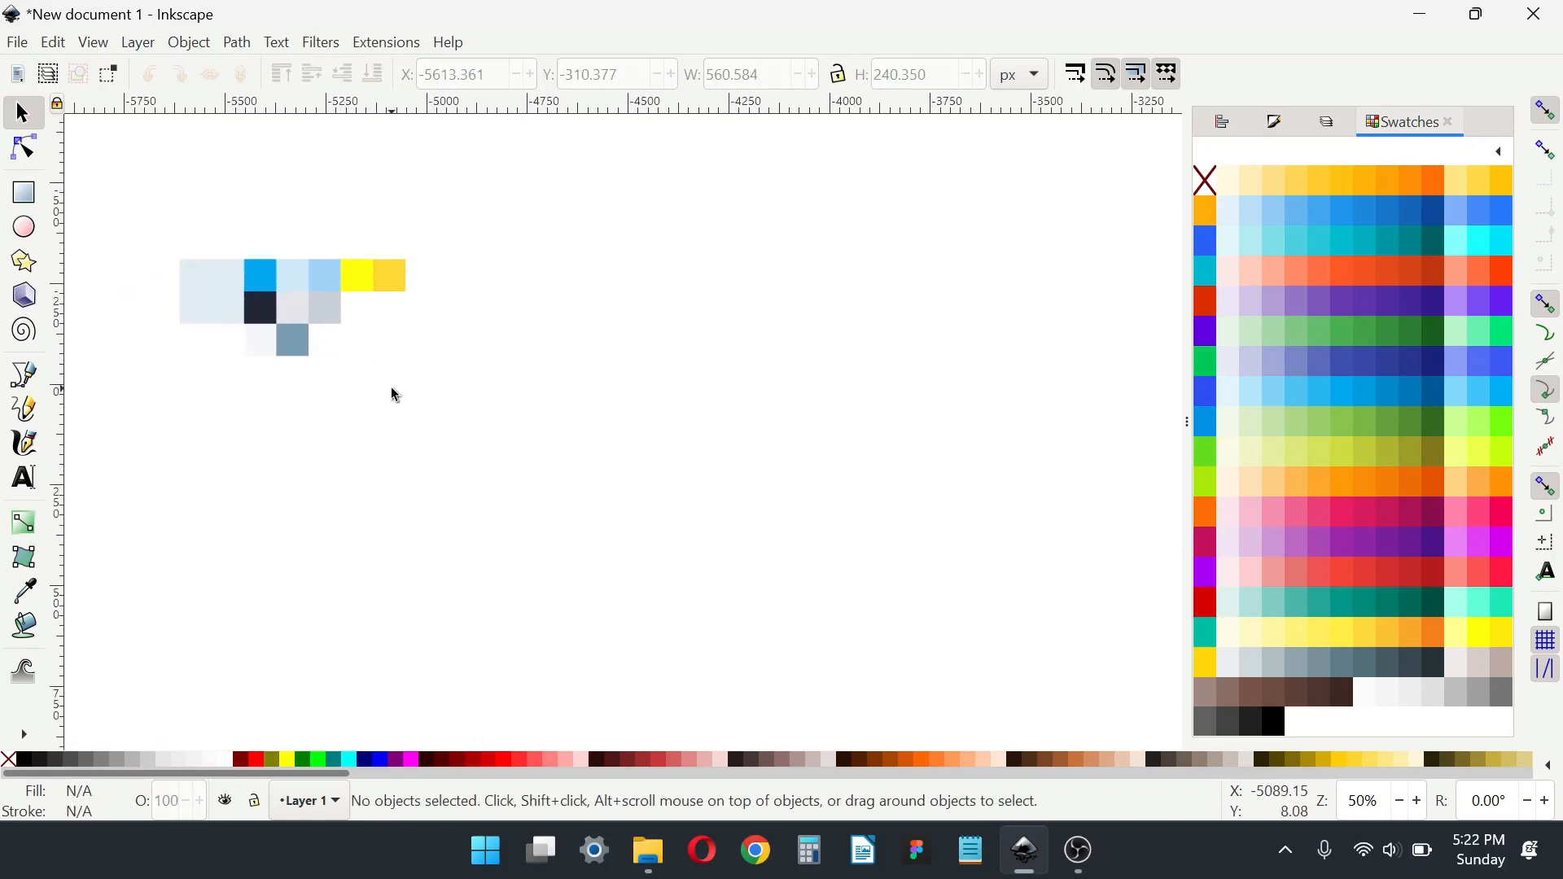
drag(356, 475, 341, 474)
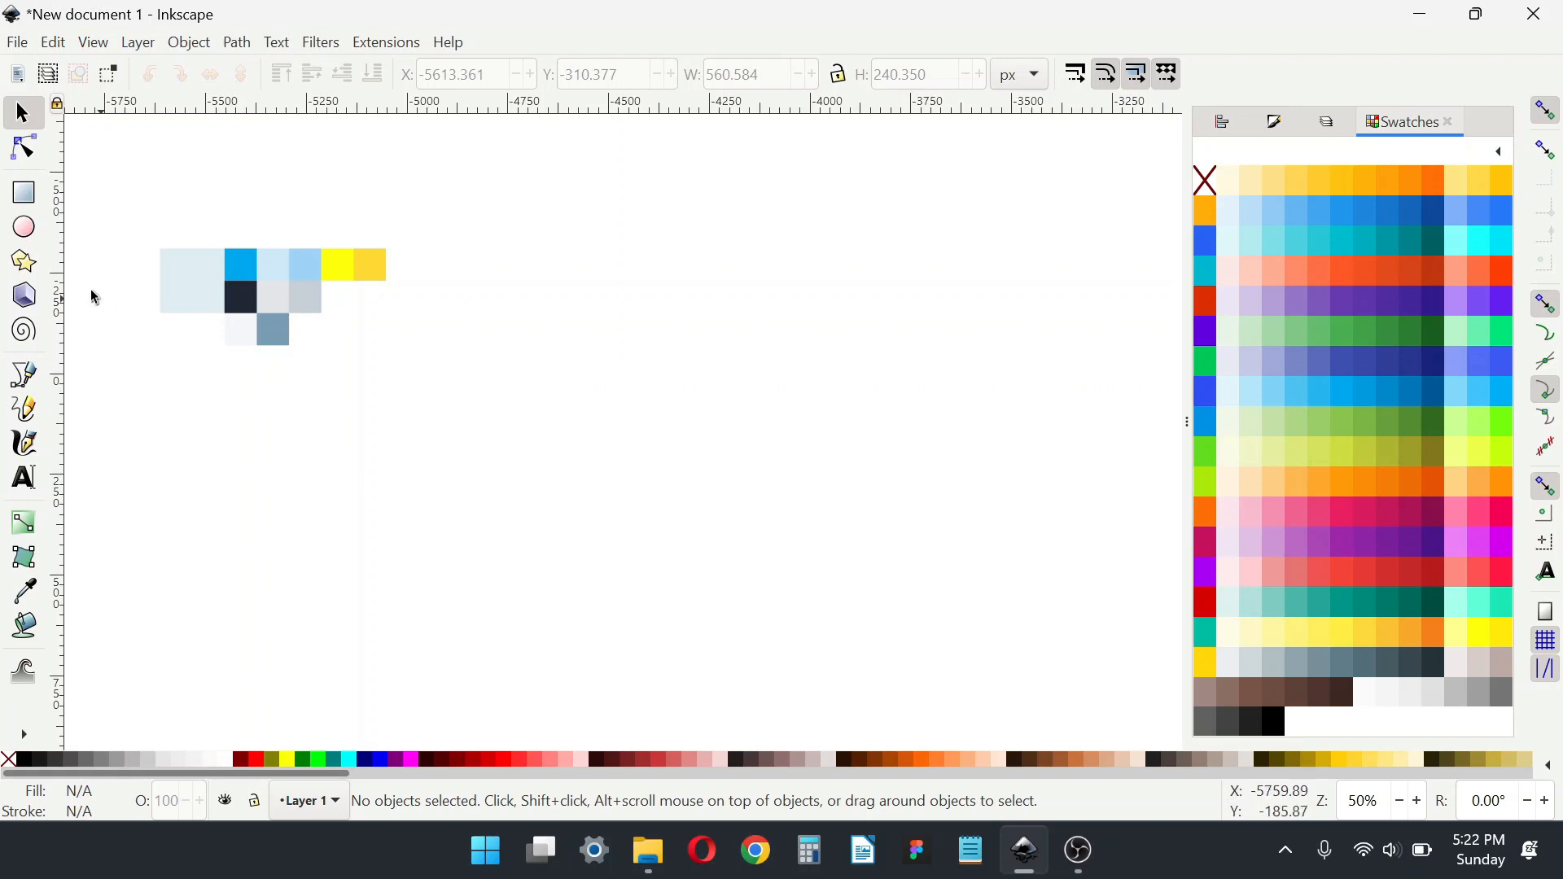
Step: Draw a large square about 1180 px in size beside the palette image and move both farther left on the canvas
key(r)
mouse_move(450, 243)
mouse_down()
mouse_move(905, 679)
mouse_move(922, 717)
mouse_up()
key(s)
scroll(651, 318, down, 2)
scroll(407, 240, down, 2)
drag(342, 195, 612, 399)
drag(533, 334, 752, 427)
scroll(494, 347, up, 1)
scroll(494, 347, up, 2)
Step: Lock the black square's proportions and set its width to 1080 px
click(976, 441)
click(791, 366)
click(837, 76)
click(752, 73)
key(ctrl+a)
text(108)
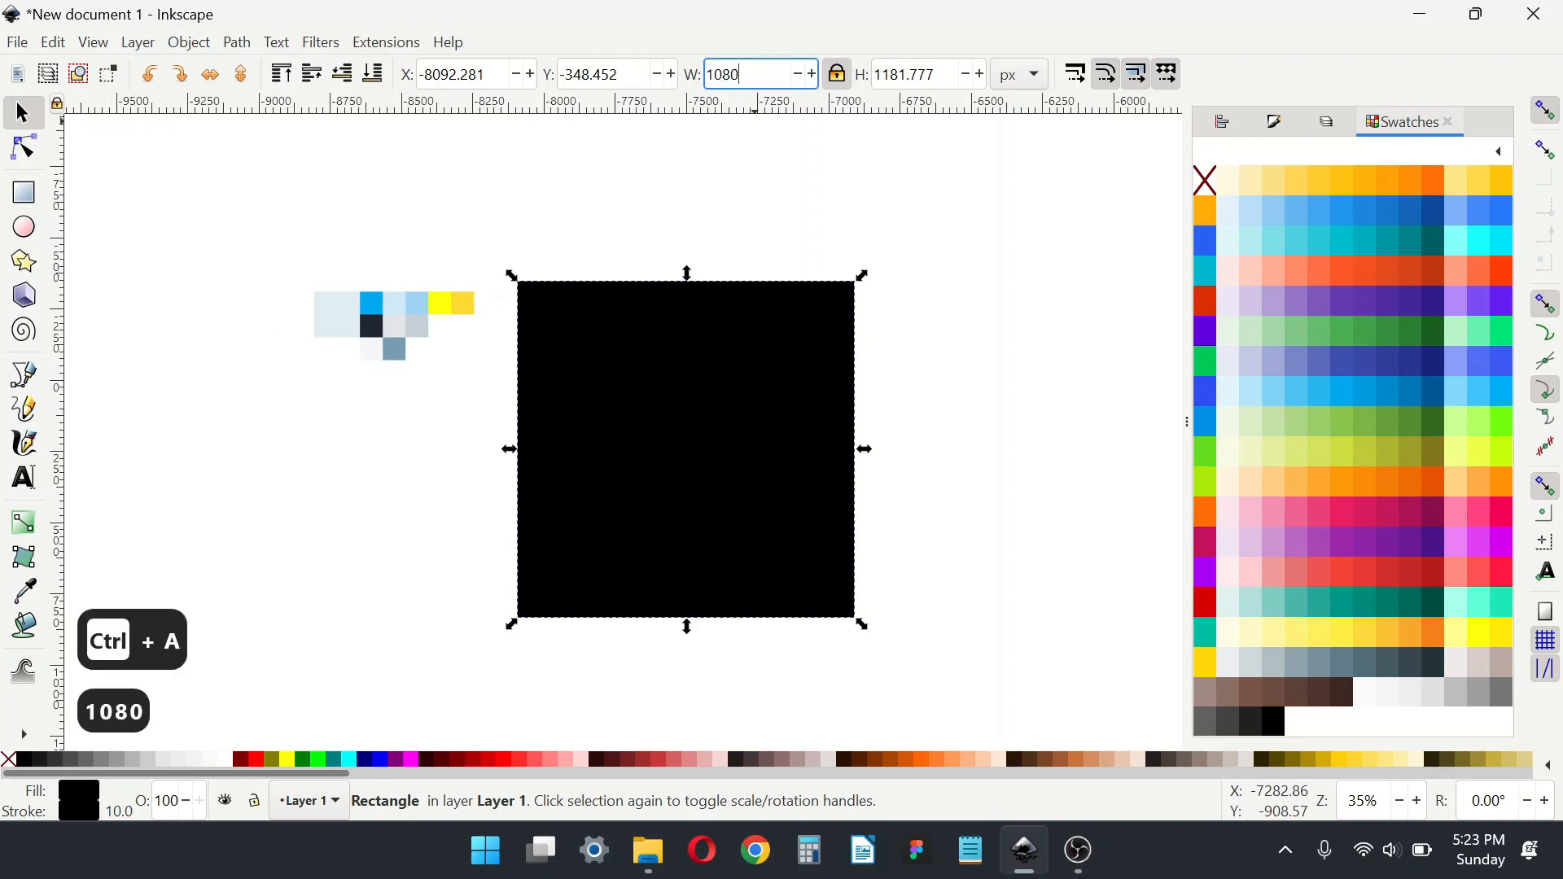
key(Return)
key(Escape)
Step: Fill the square with the palette's pale blue #dfedf4 and remove its stroke
drag(623, 326, 627, 333)
key(d)
click(333, 307)
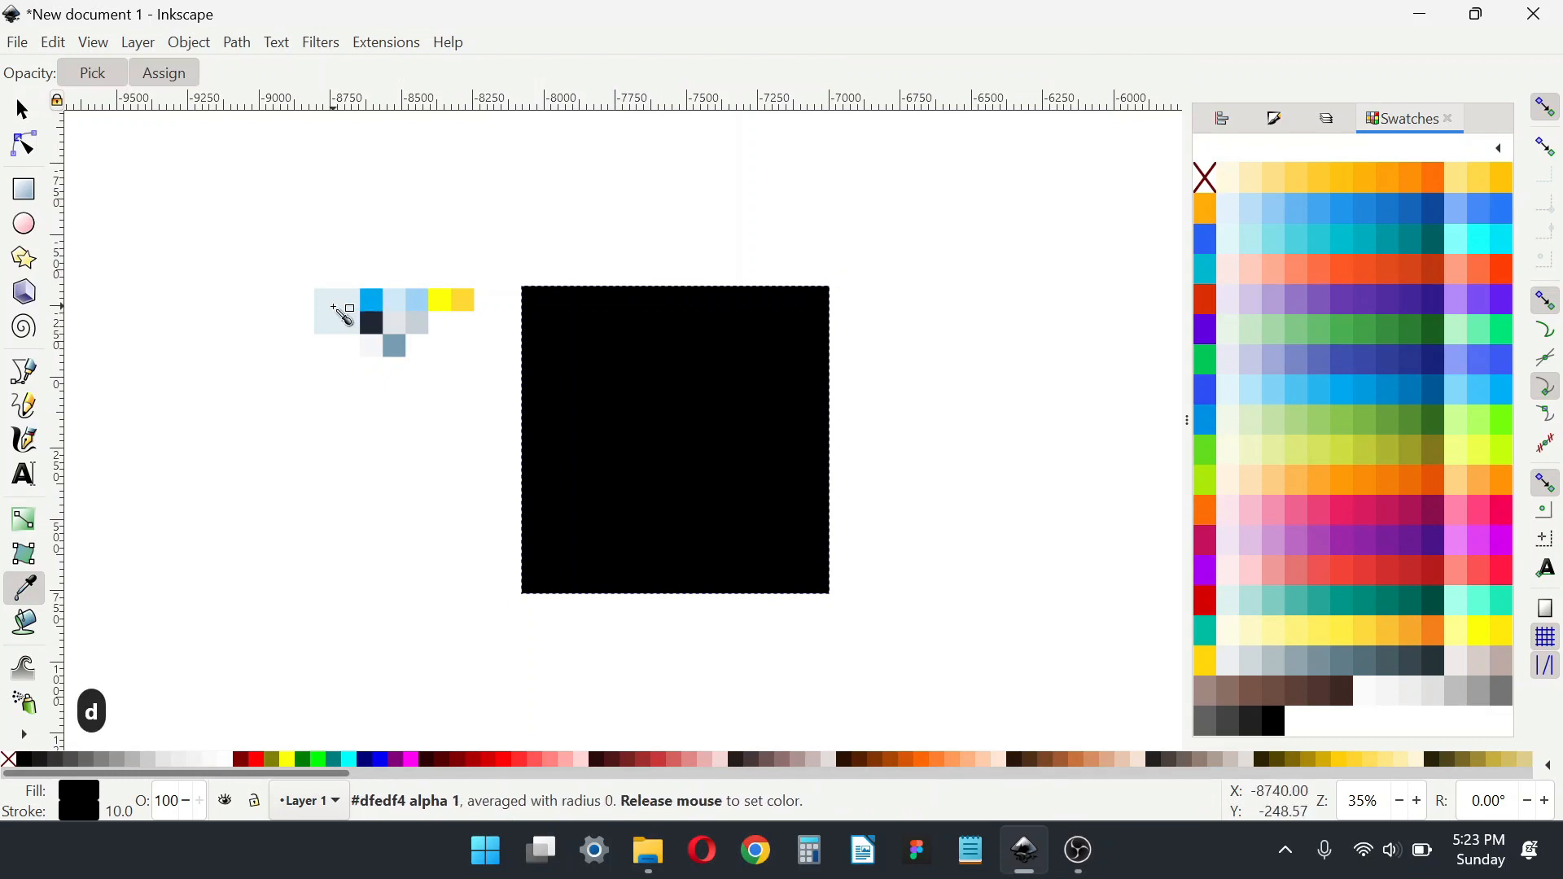
key(ctrl+shift+f)
click(1293, 150)
click(1214, 186)
Step: Set the width of the pale blue square to 1080 px with its proportions locked
click(22, 112)
click(733, 74)
key(ctrl+a)
text(1080)
key(Return)
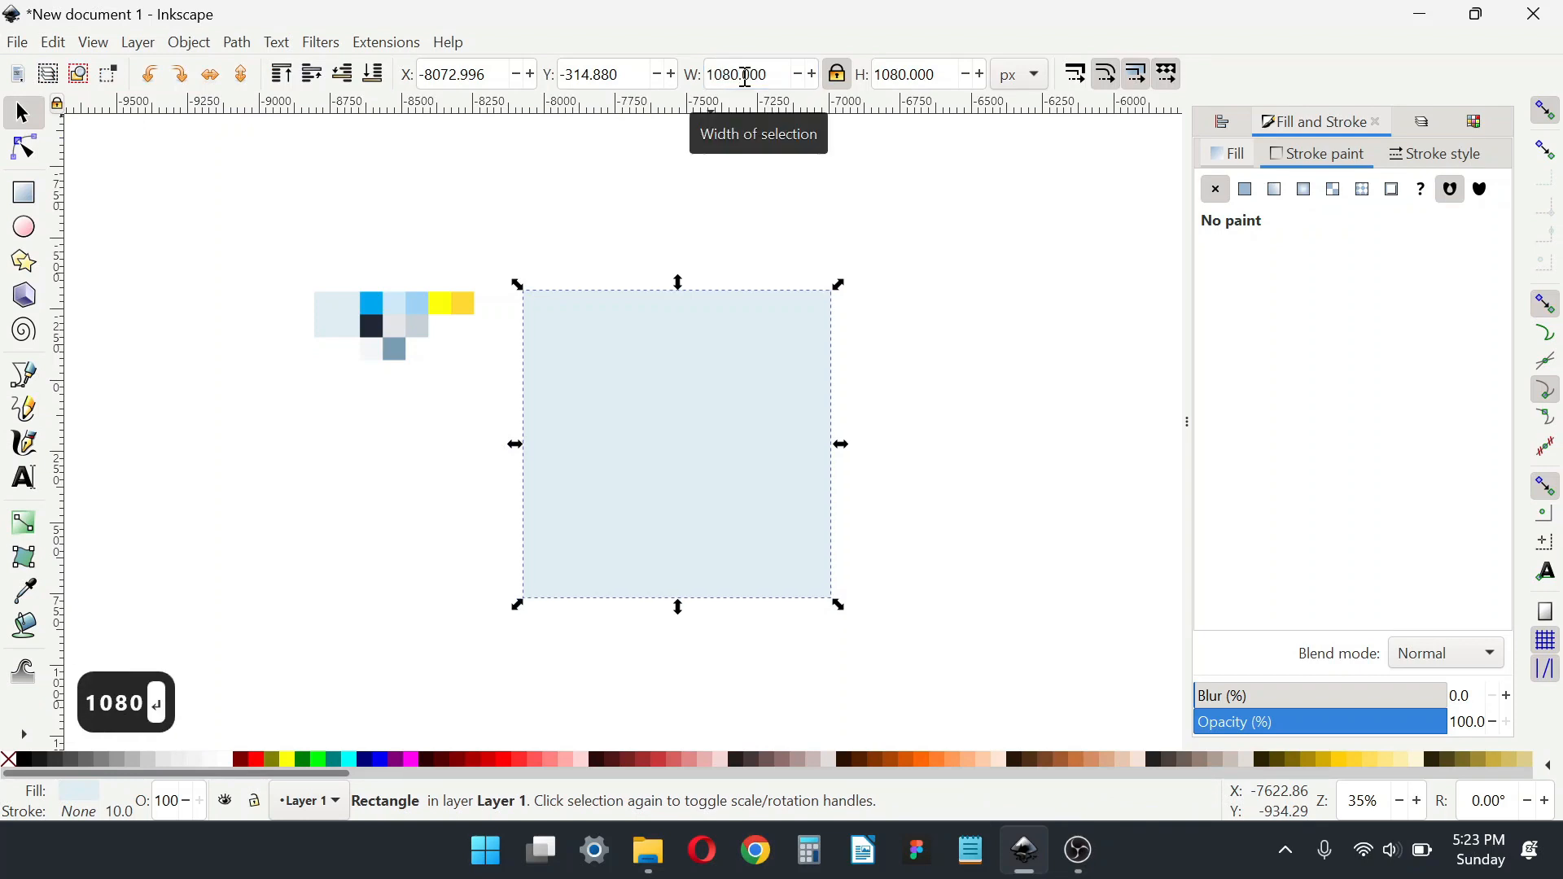
click(730, 256)
click(734, 357)
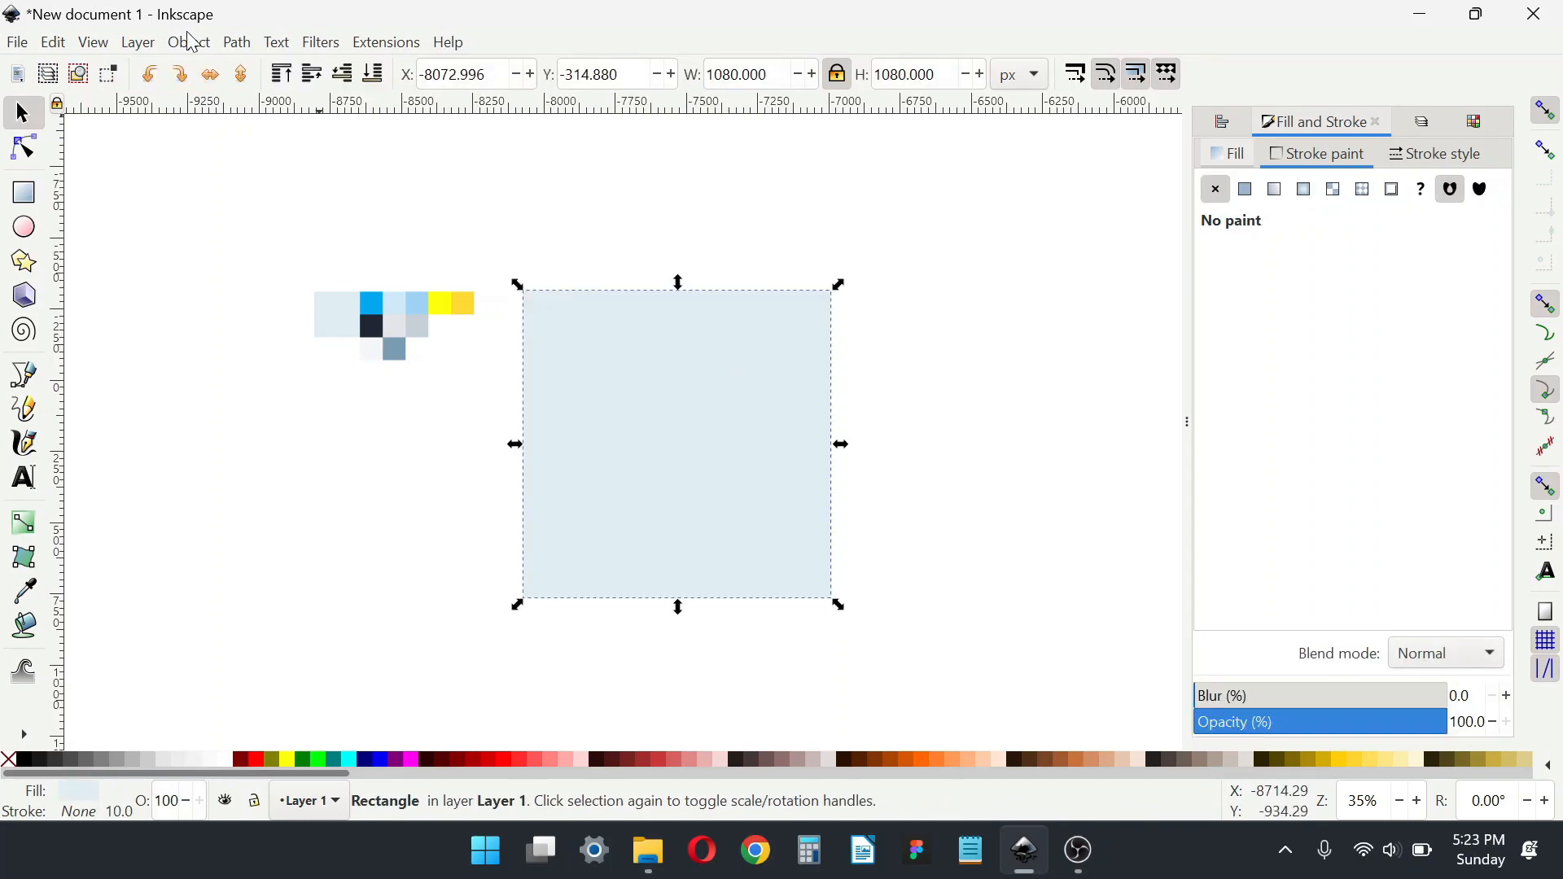
click(190, 43)
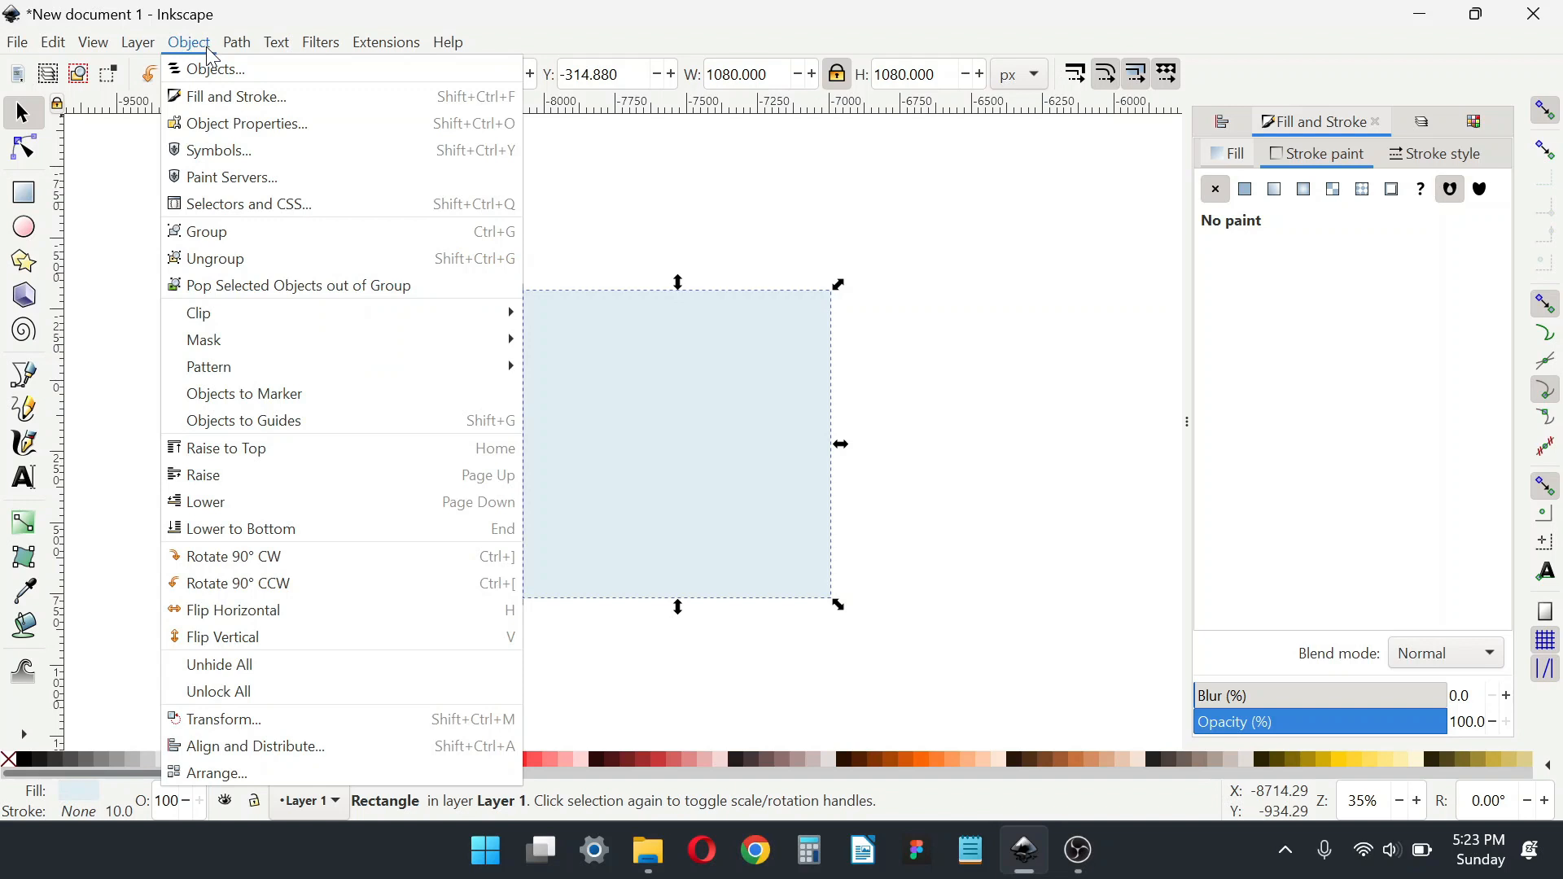
click(735, 212)
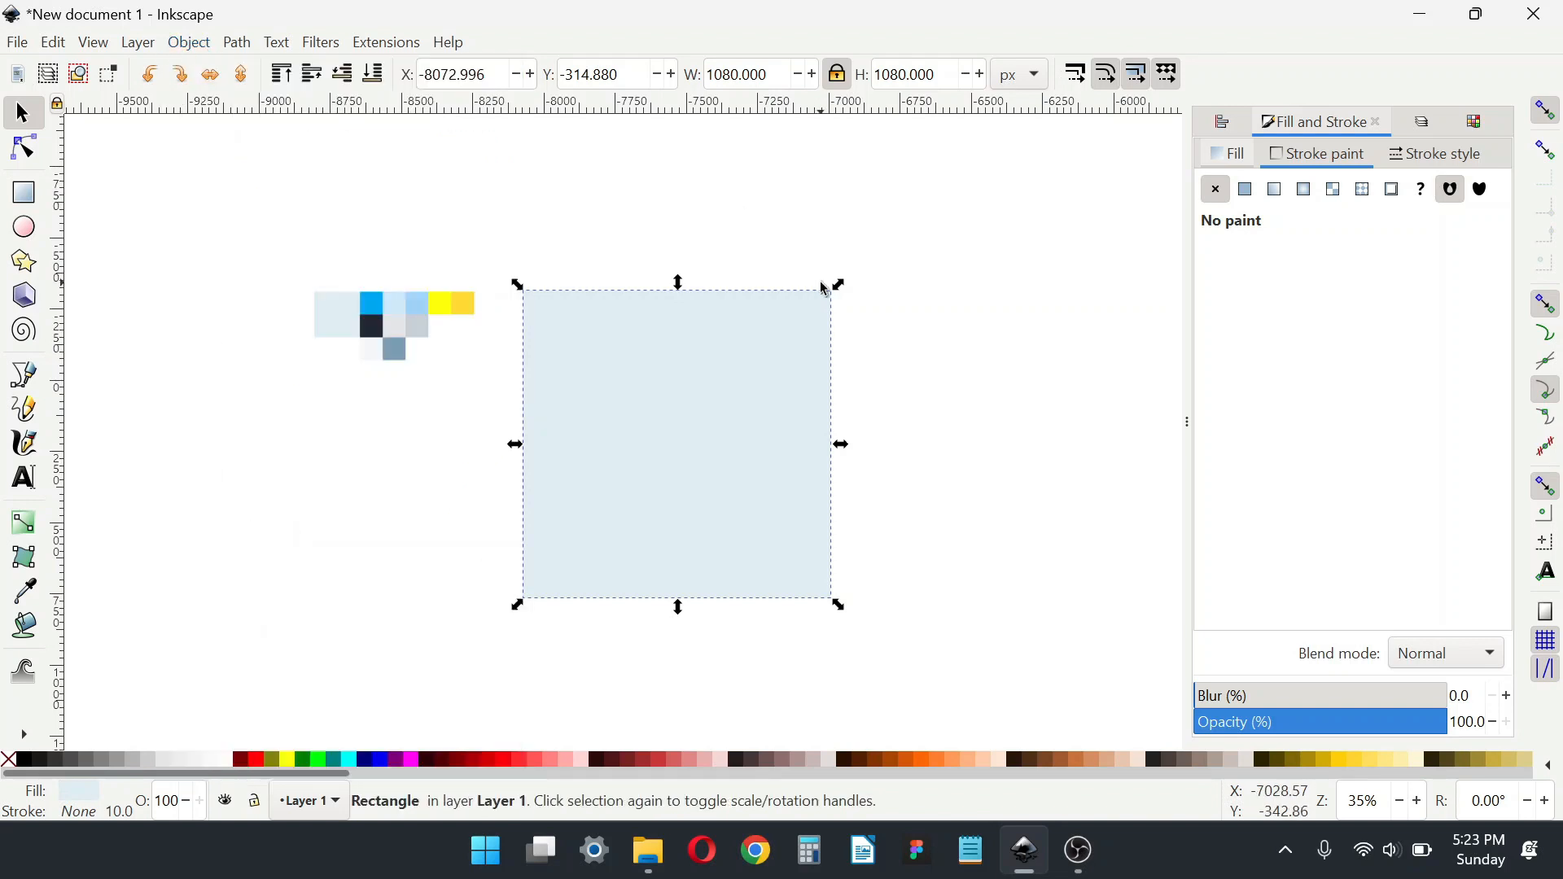
Step: Draw a rectangle about 420 × 186 px above the square and fill it with the palette's bright blue #03a9f4
key(Escape)
click(23, 195)
drag(664, 208, 783, 261)
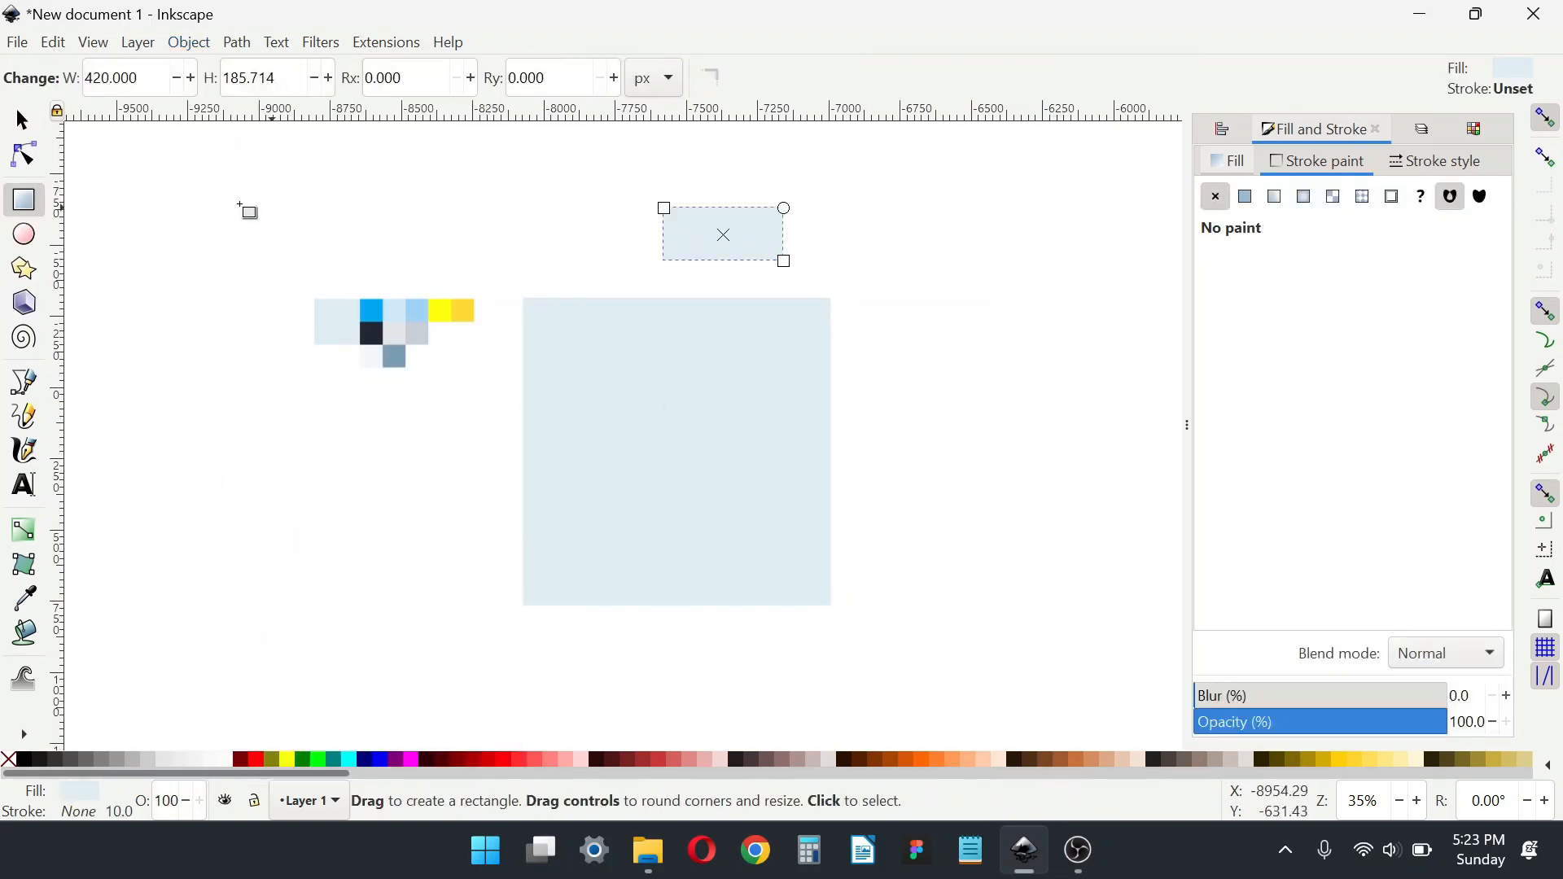
click(30, 124)
key(d)
click(373, 311)
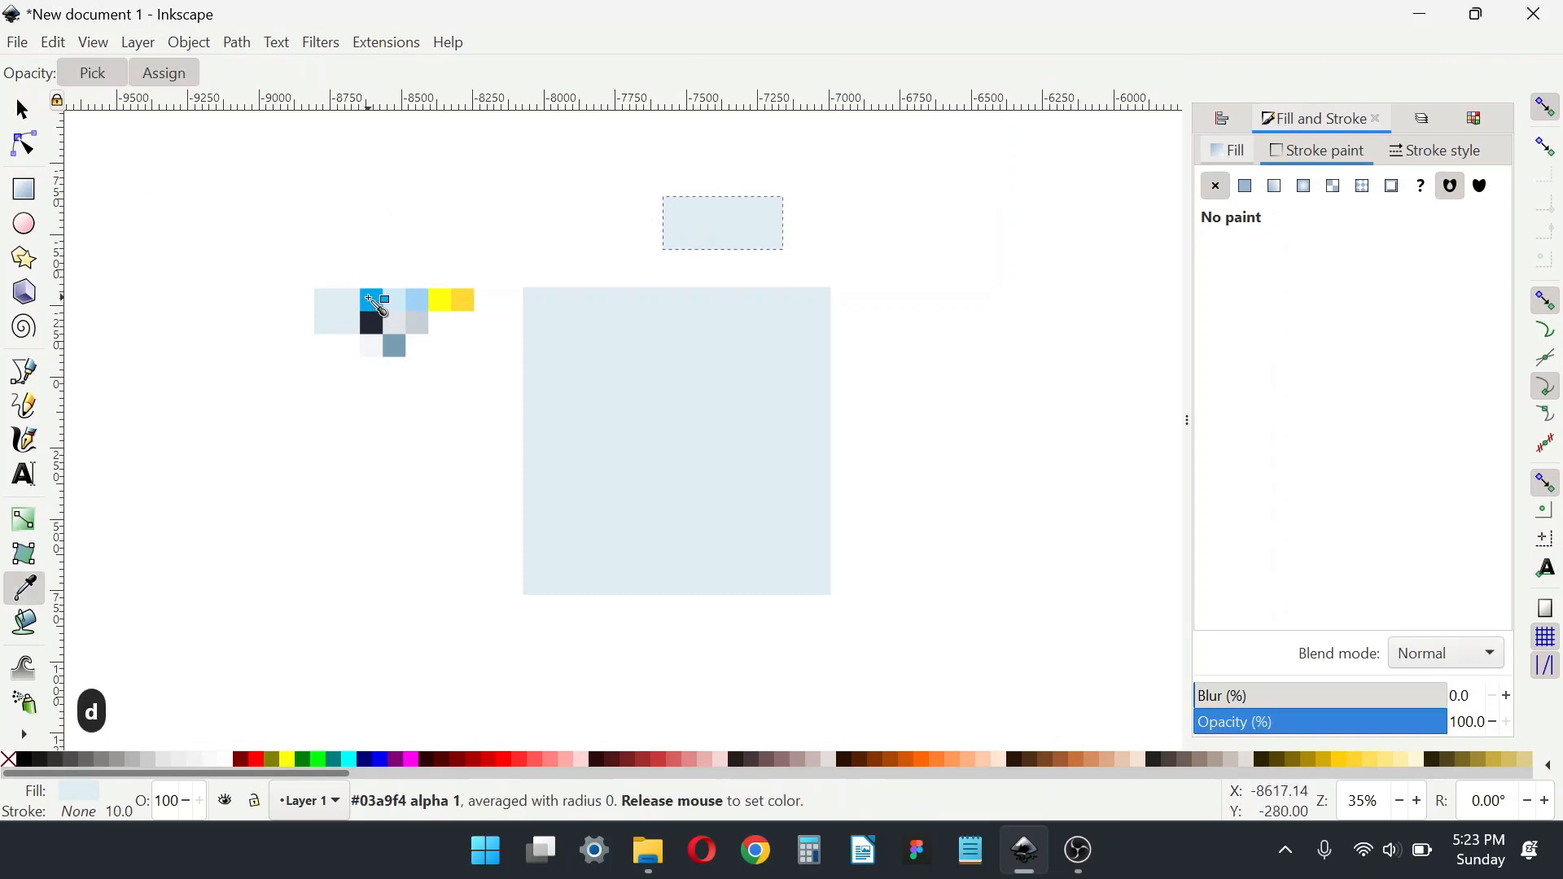
key(d)
Step: Unlock the proportions and size the bright blue rectangle to 500 px wide by 210 px high
scroll(684, 228, up, 2)
scroll(687, 317, up, 1)
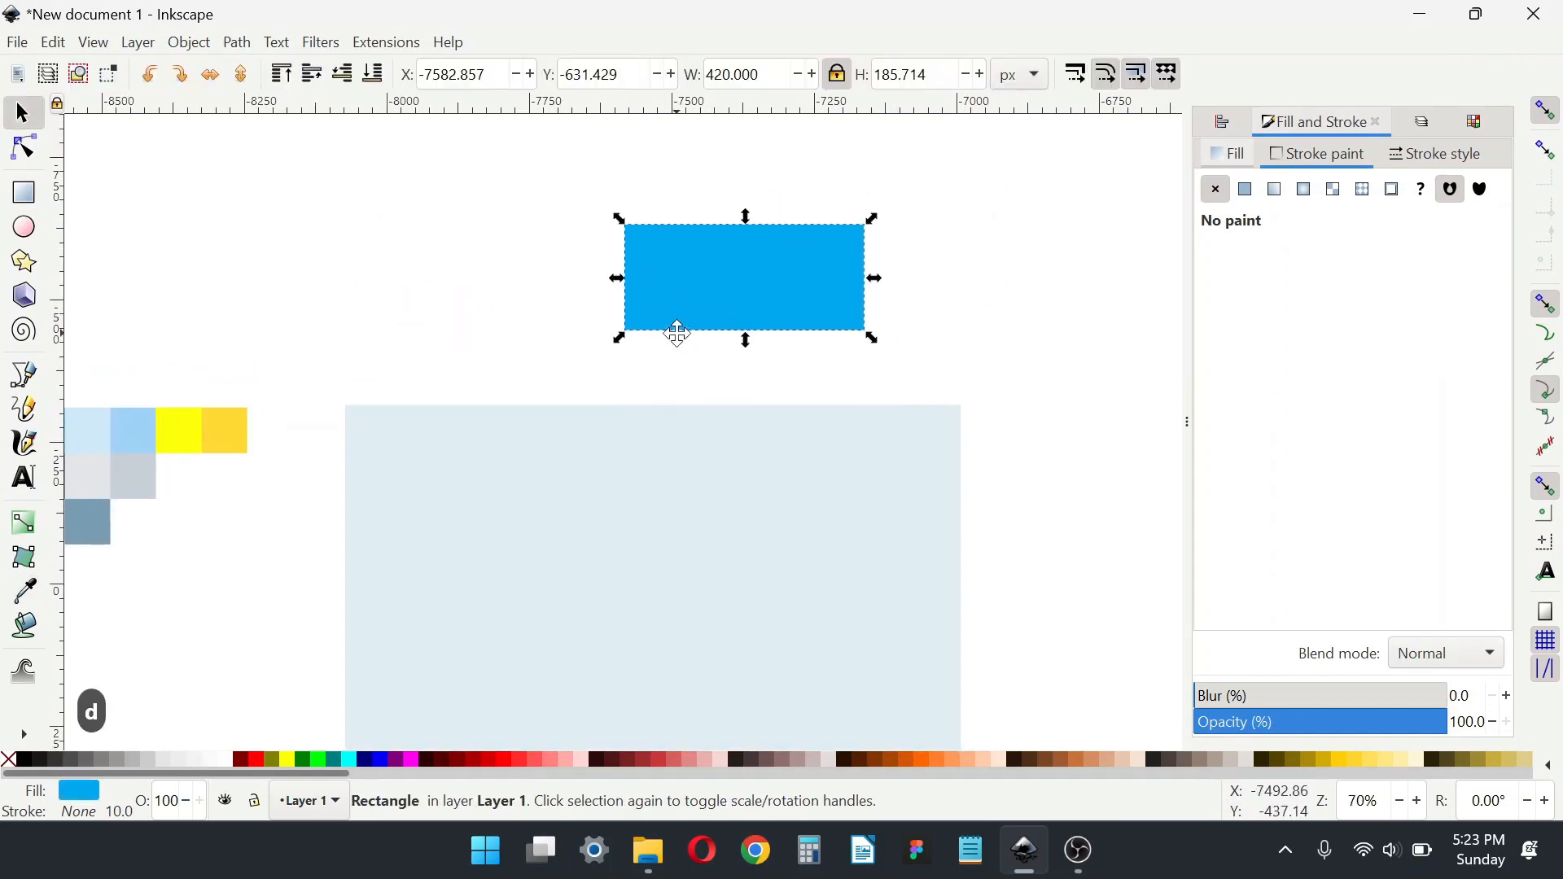
click(760, 82)
key(ctrl+a)
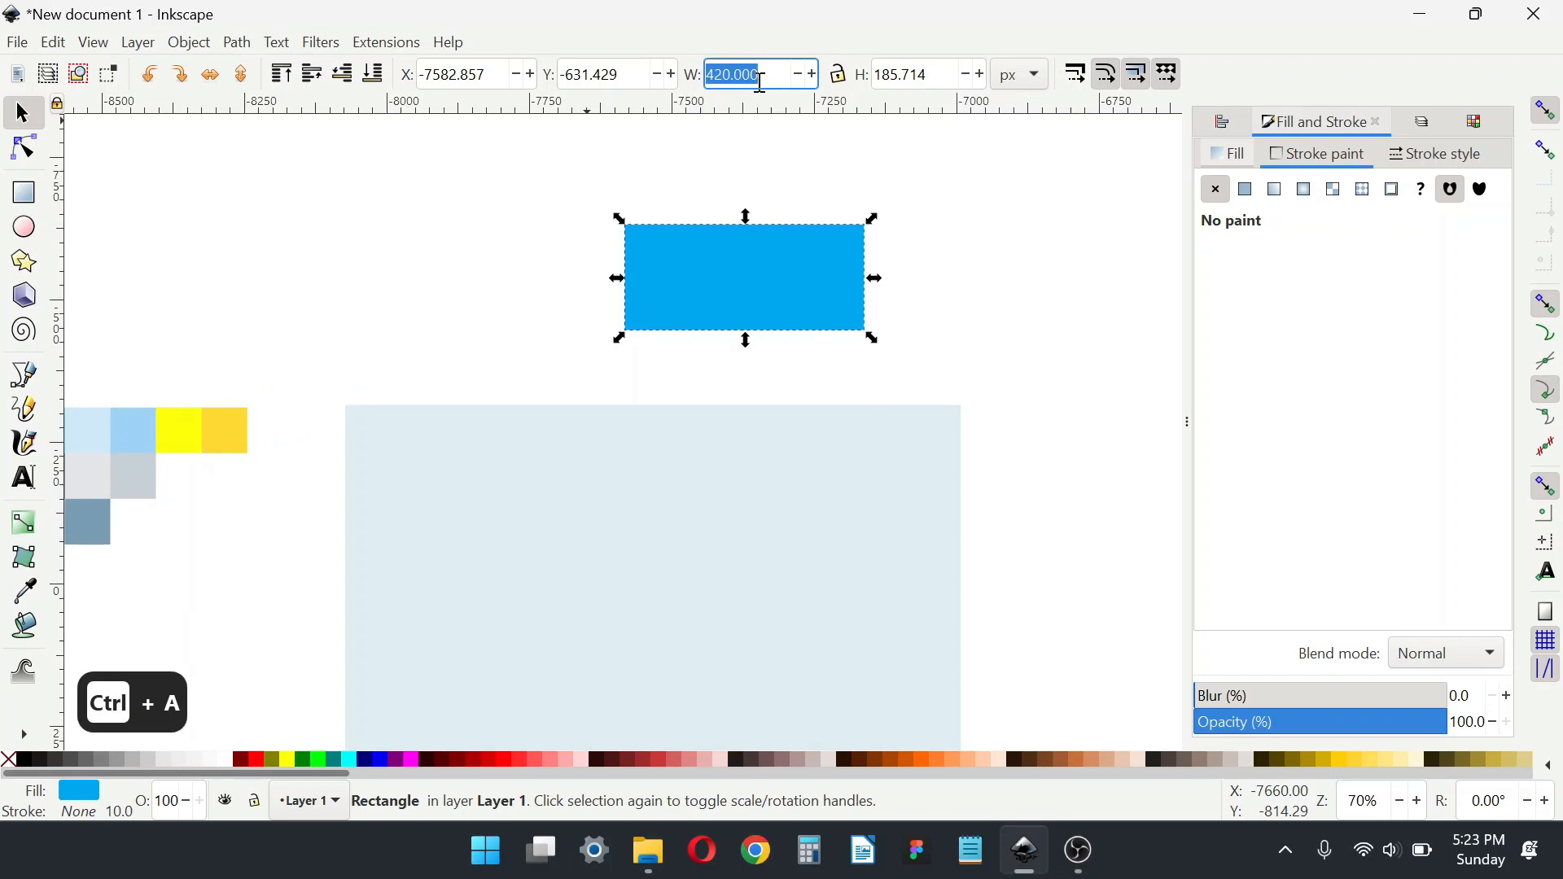
text(500)
key(Tab)
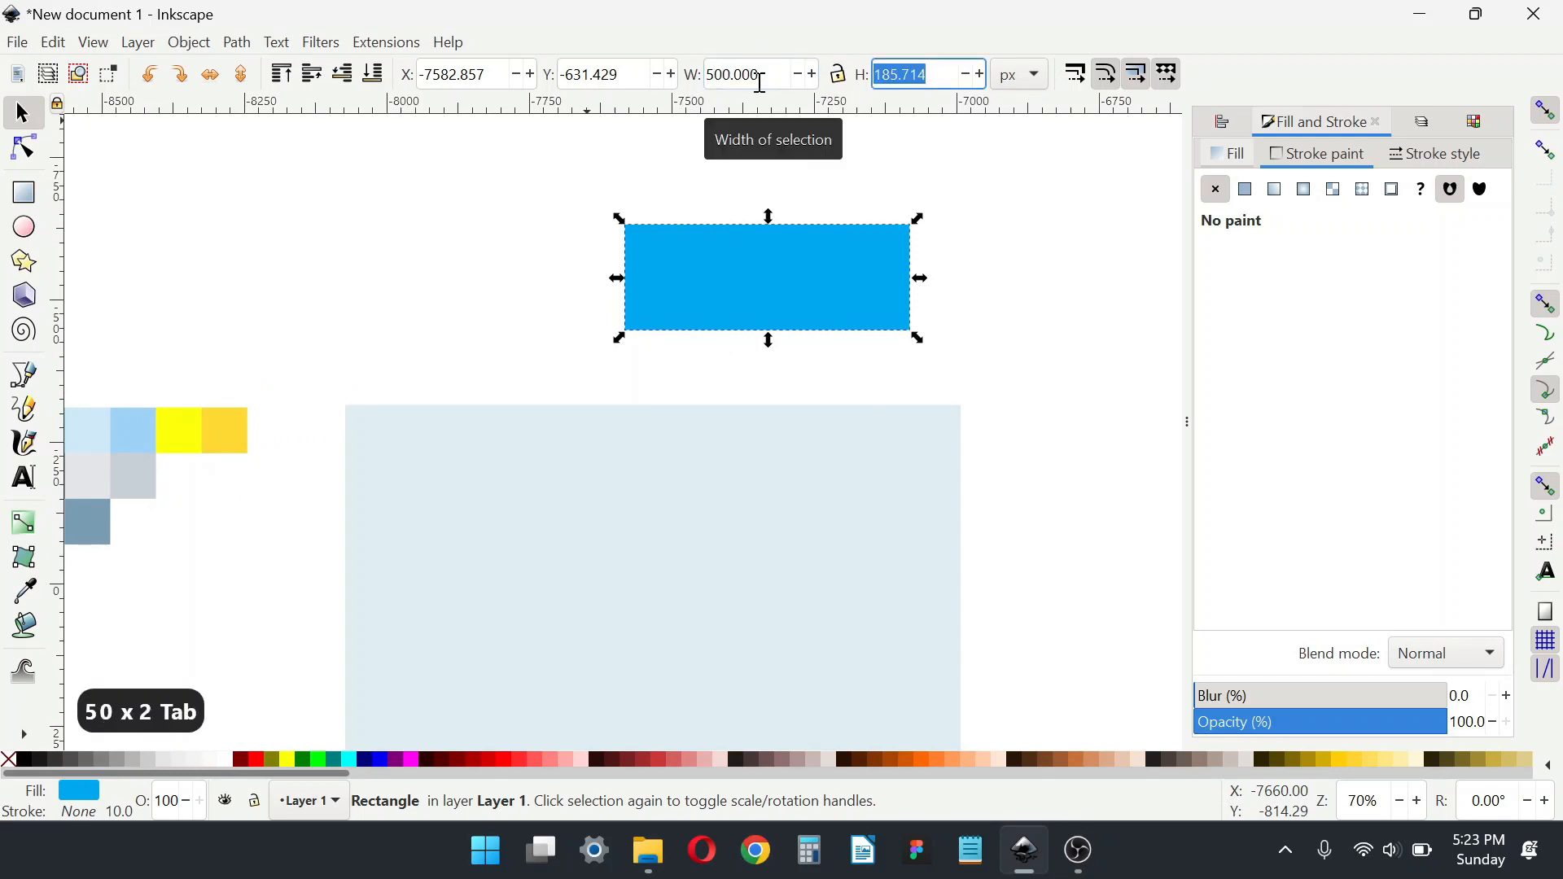
text(21)
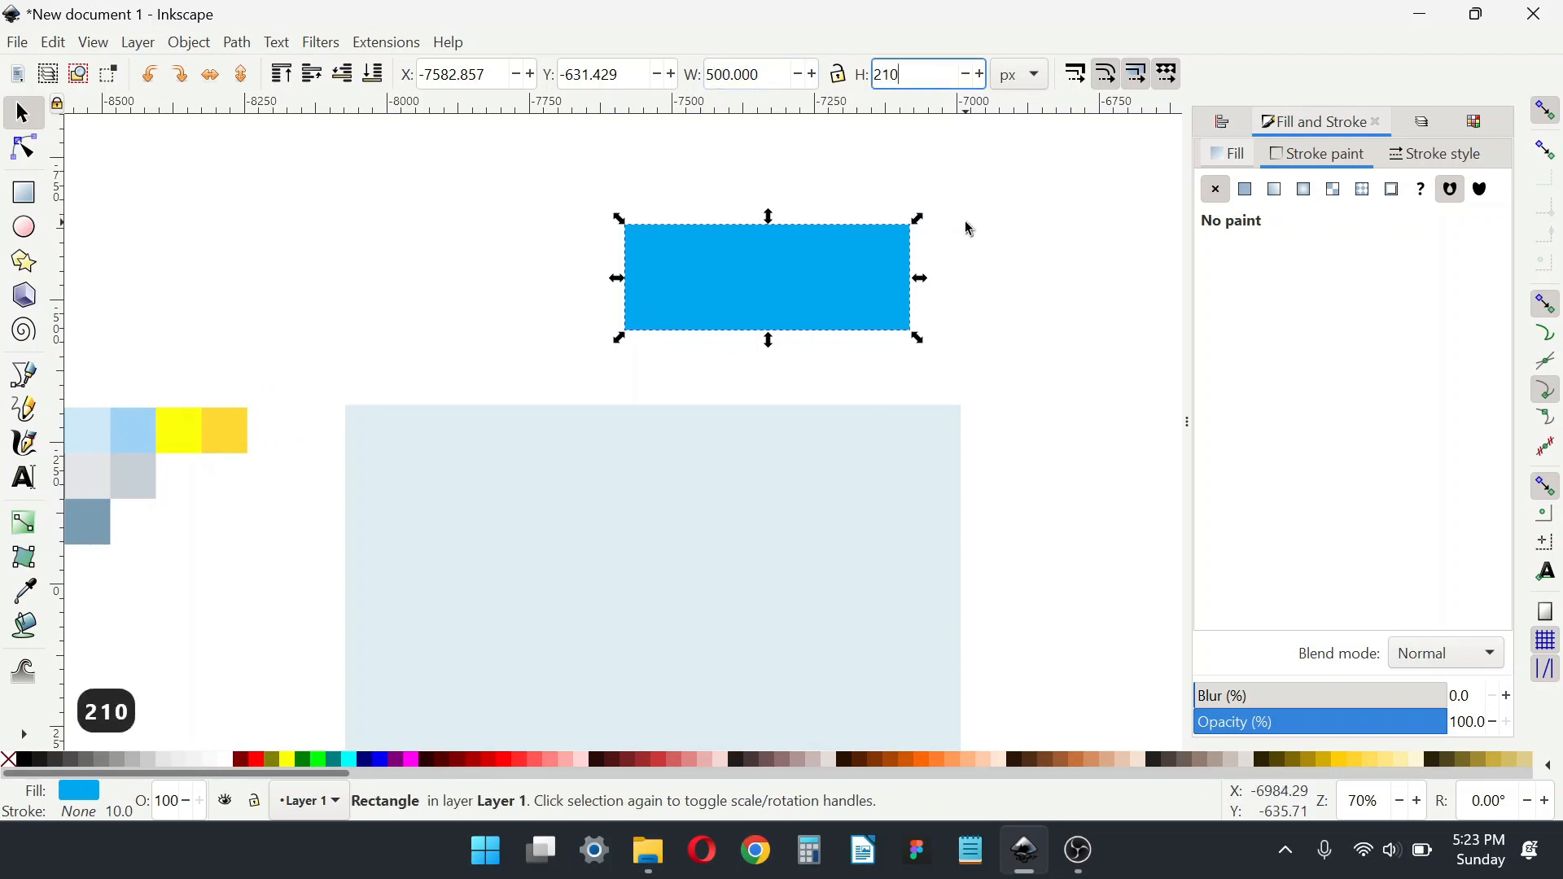
text(0)
key(Return)
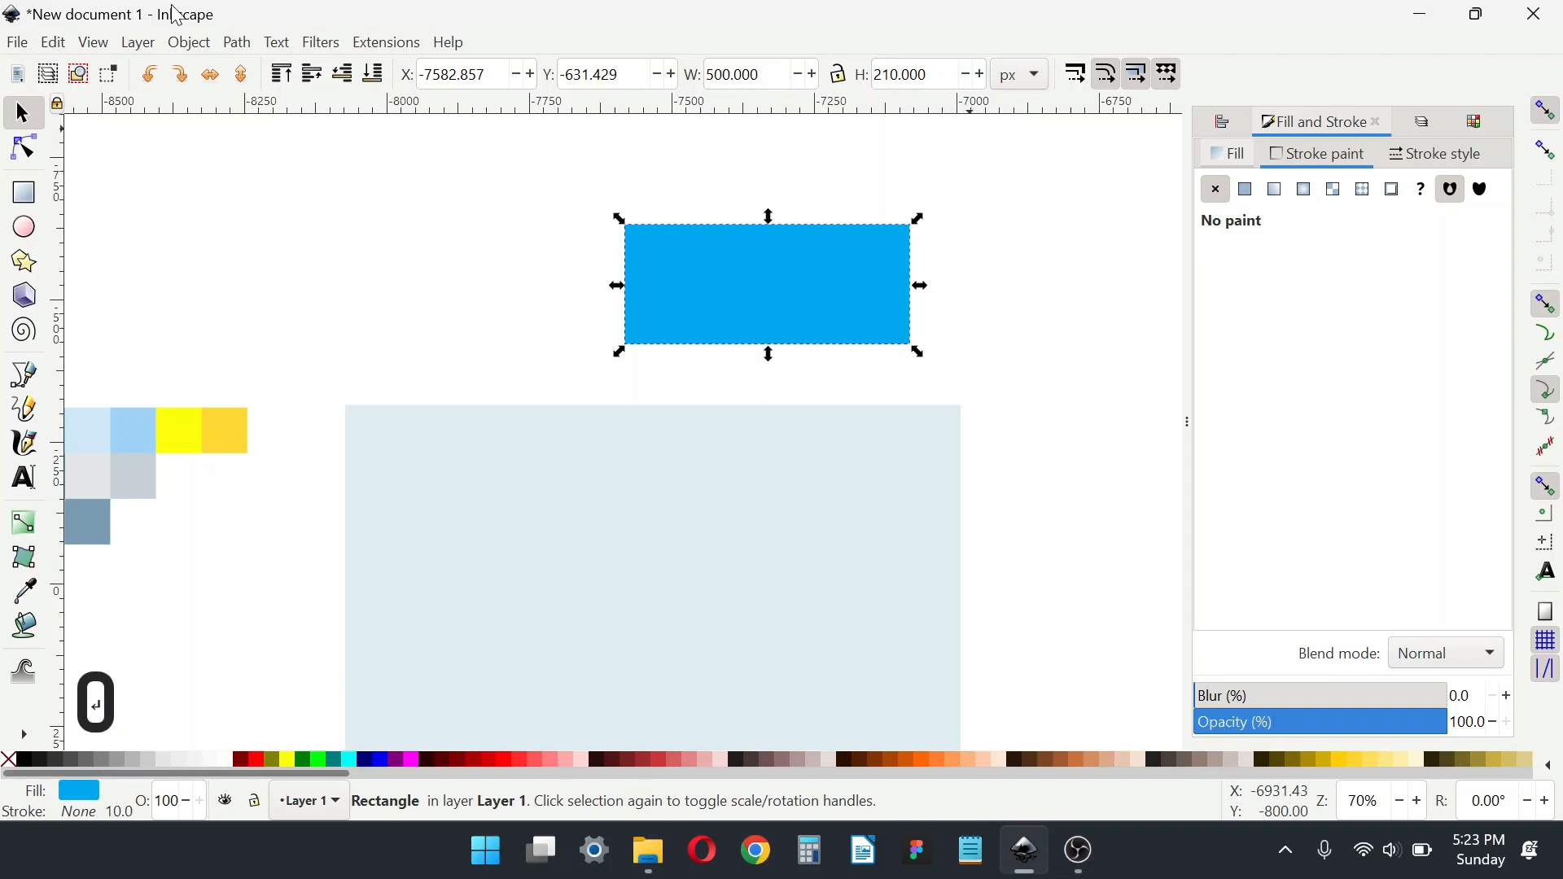
Step: Round the bright blue rectangle's corners fully with the Node tool to form a pill shape
click(25, 148)
drag(911, 228, 918, 319)
click(22, 112)
Step: Move the pill onto the upper part of the pale blue square and centre it horizontally on the square
scroll(781, 261, down, 2)
drag(782, 261, 674, 619)
drag(664, 617, 723, 516)
drag(711, 452, 691, 436)
shift+click(847, 335)
key(ctrl+shift+a)
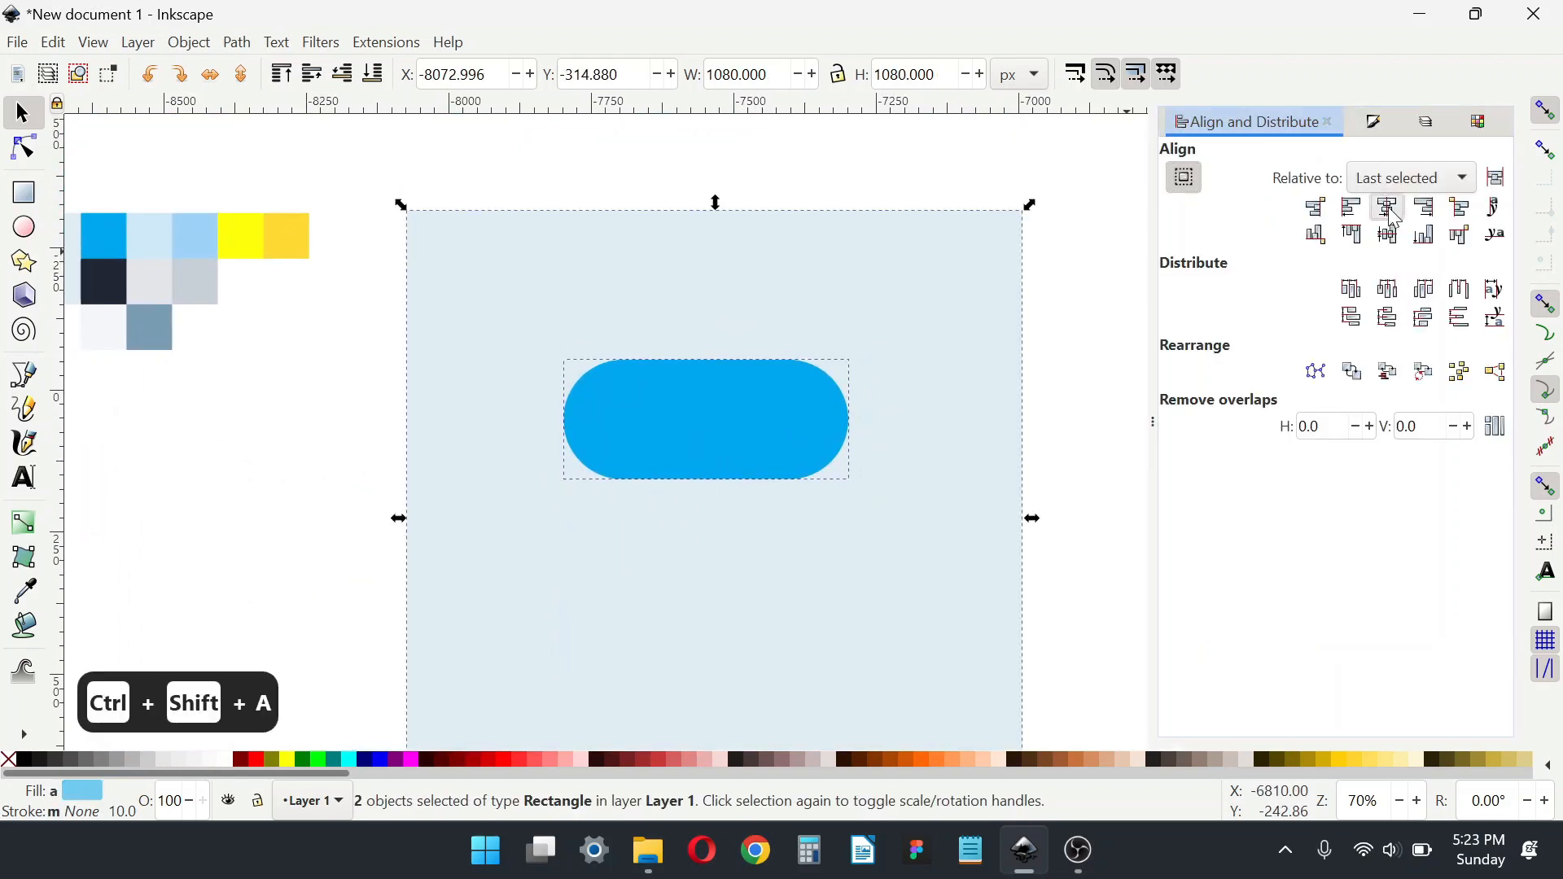
click(983, 364)
Step: Duplicate the pill and place the copy directly below the original with a 60 px gap
click(687, 355)
key(ctrl+d)
drag(686, 317, 686, 432)
key(shift)
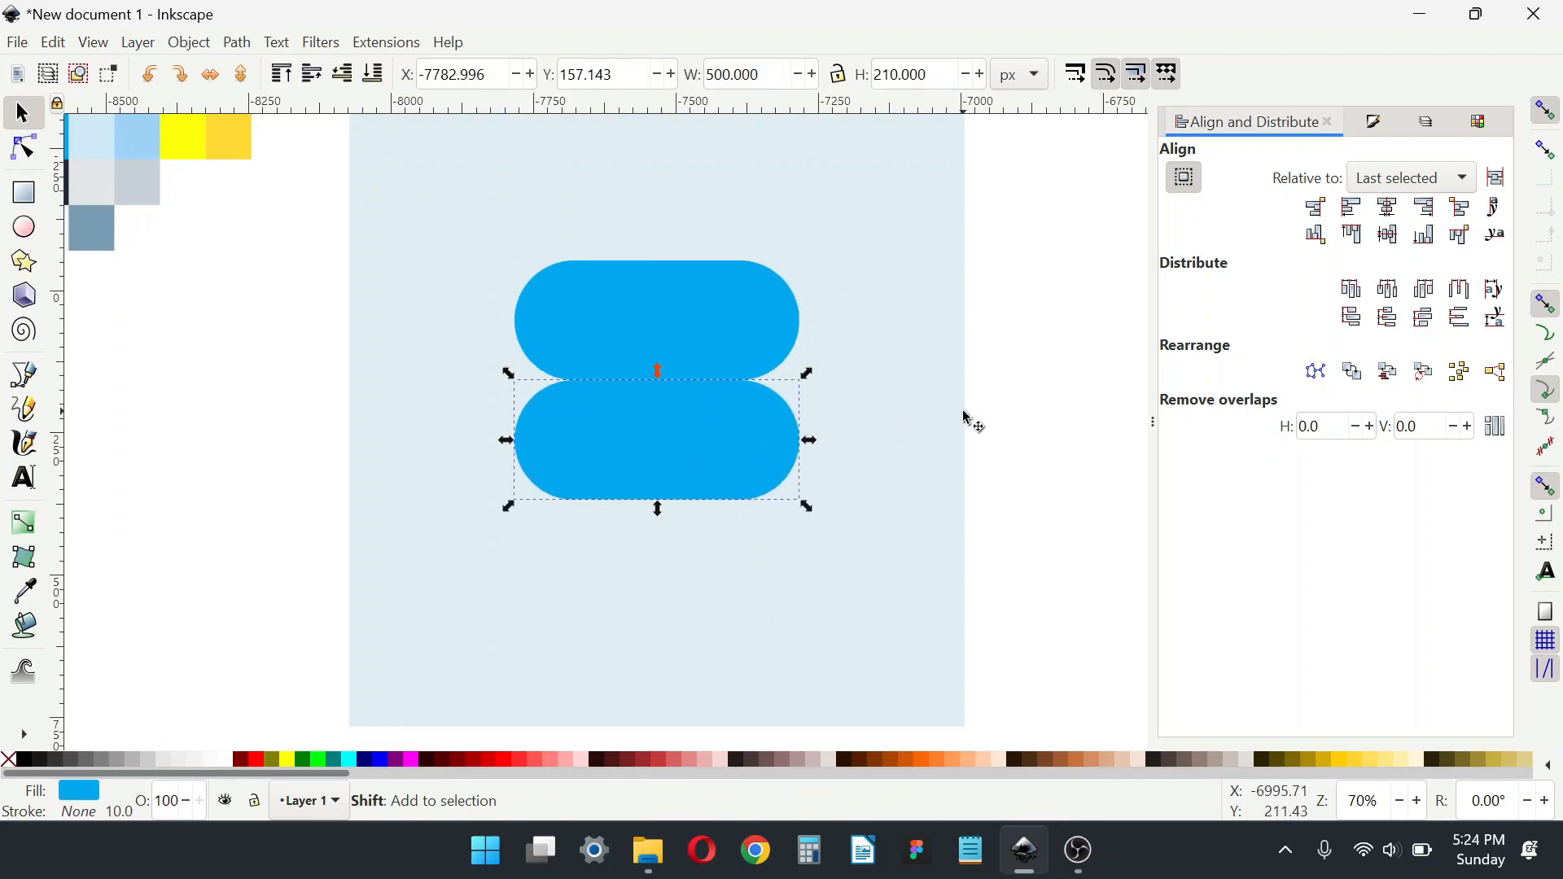
key(shift+Down)
key(shift+Down)
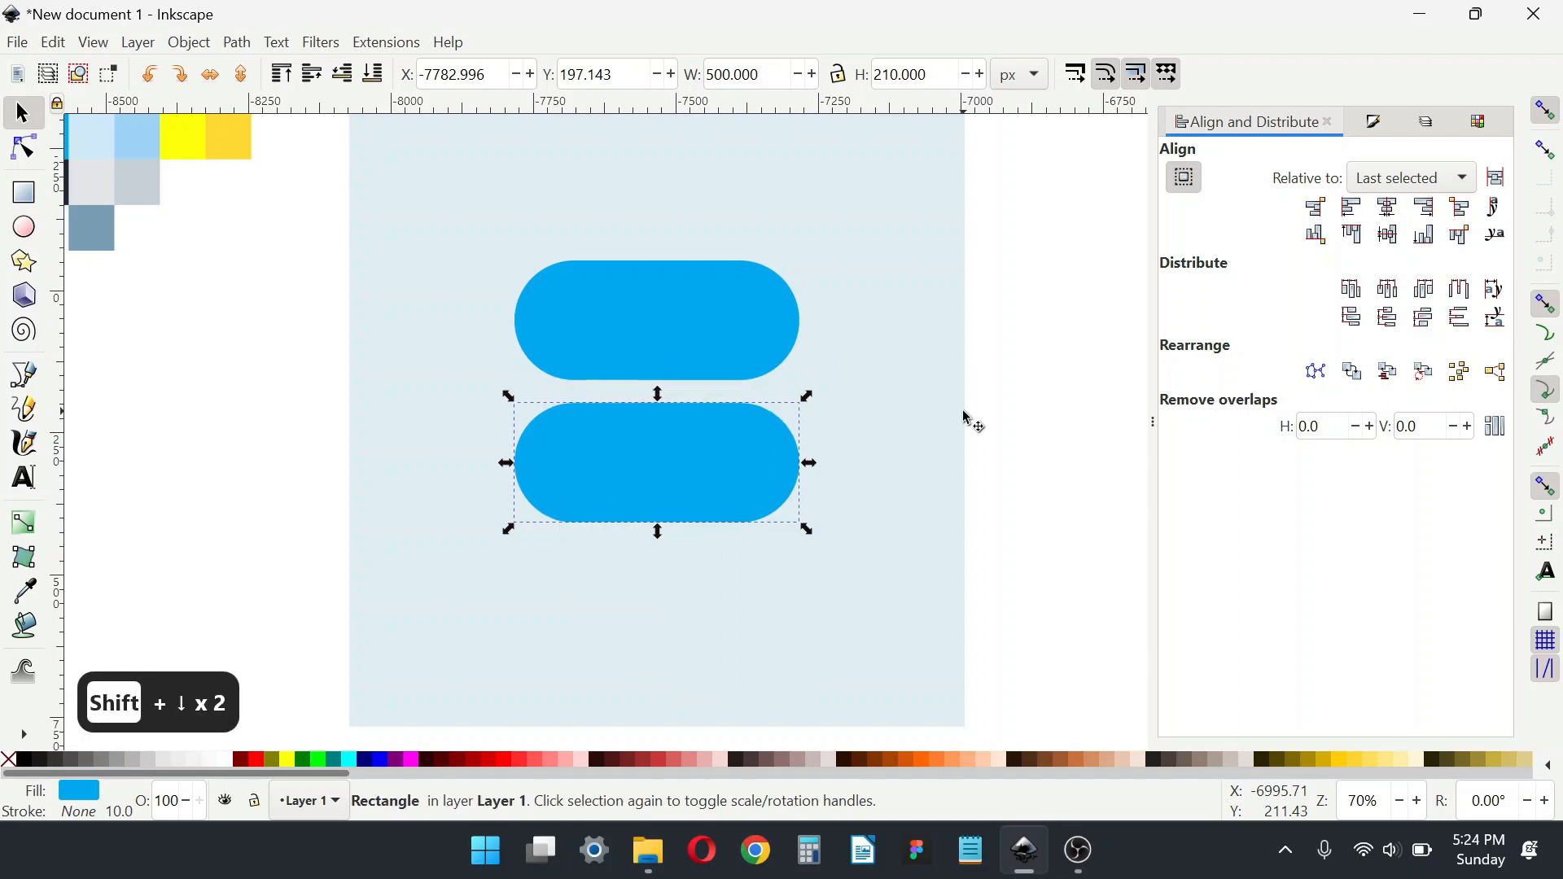
key(shift+Down)
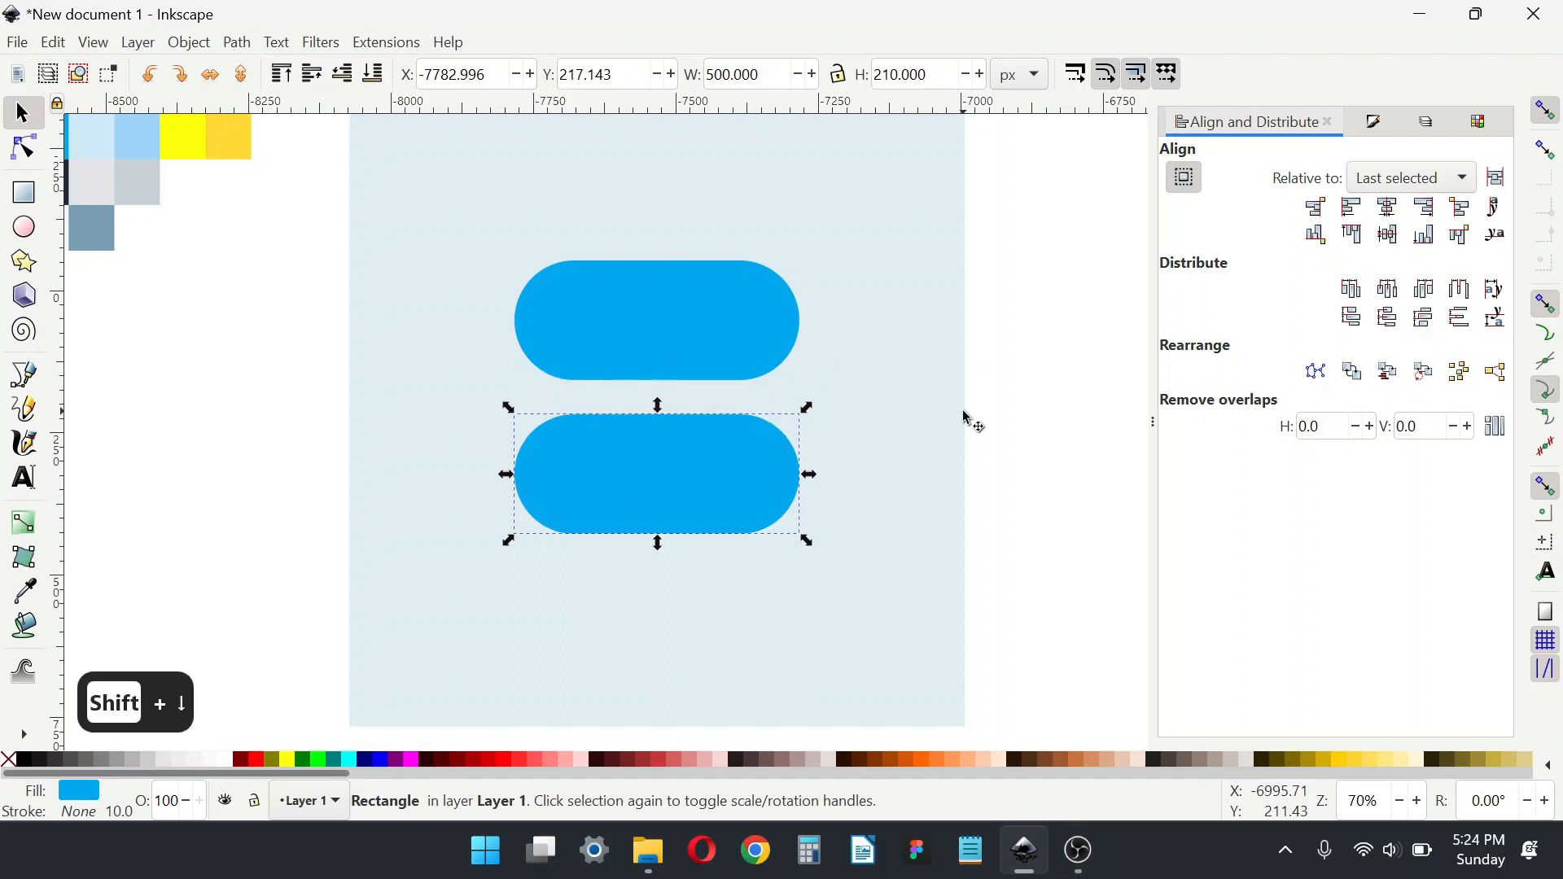
Step: Group the two pills and move the palette image farther away from the square, up and to the left
click(359, 241)
drag(293, 186, 871, 537)
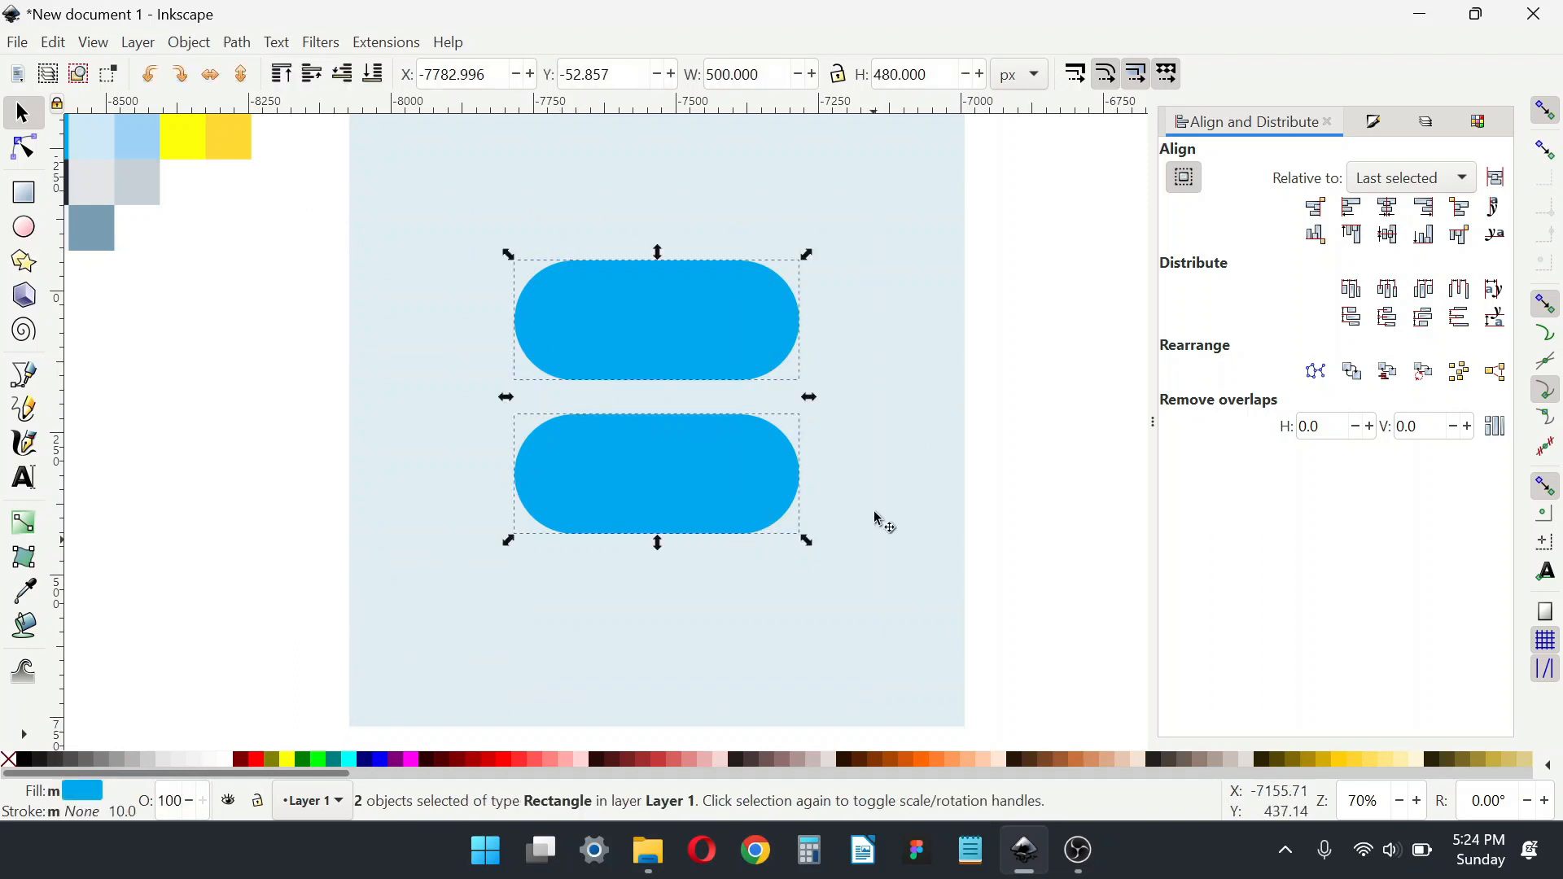
key(ctrl+g)
scroll(1011, 513, down, 2)
drag(562, 373, 257, 276)
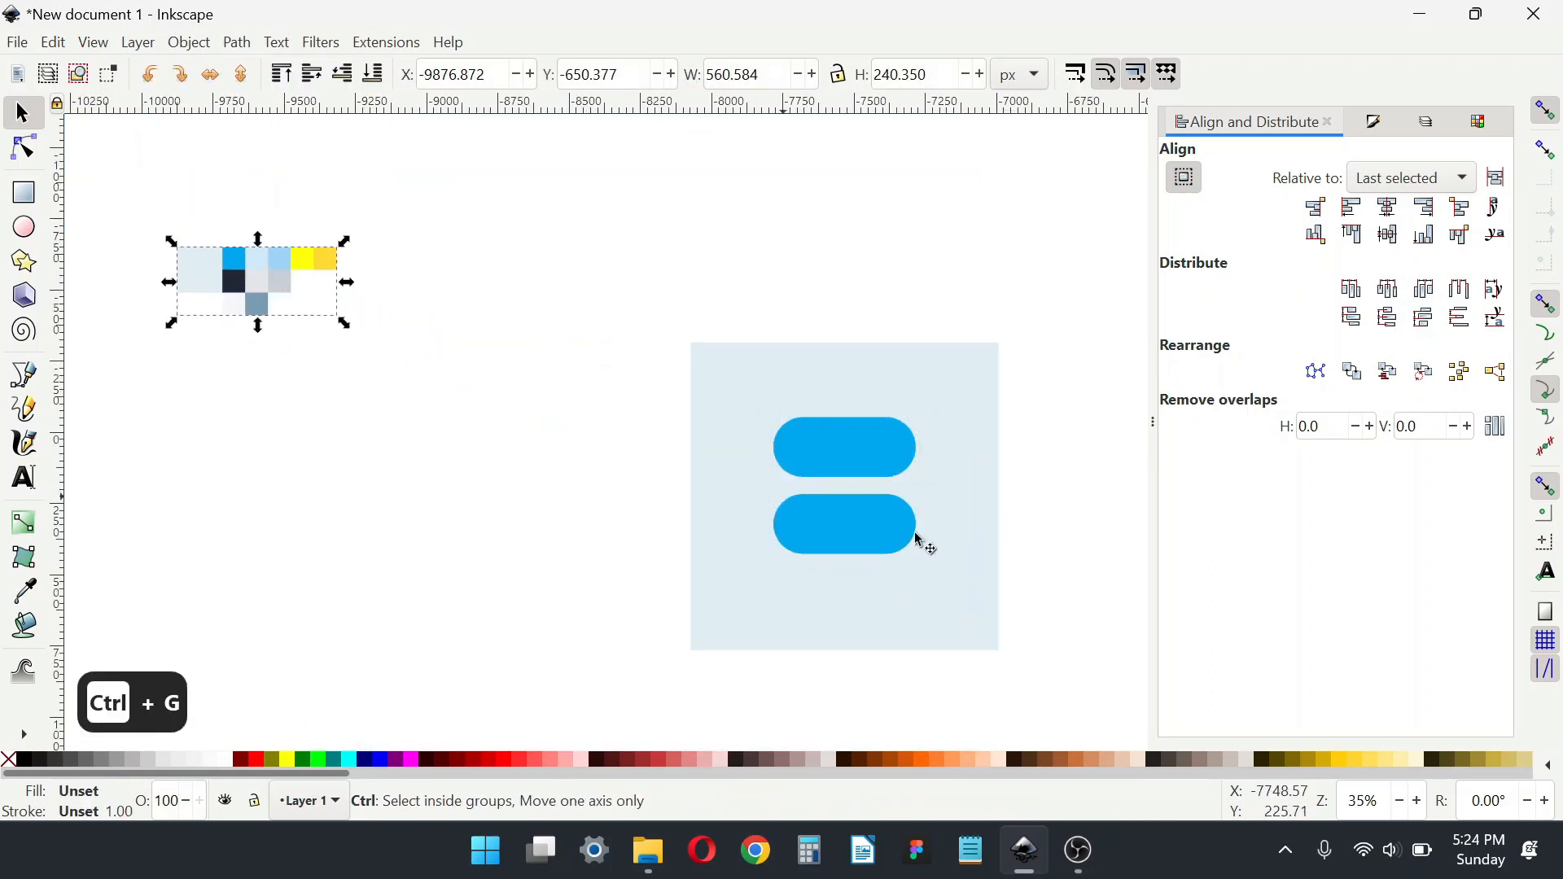
Step: Centre the pill group vertically on the pale blue square
scroll(919, 533, up, 2)
click(868, 524)
shift+click(1050, 450)
key(ctrl+shift+a)
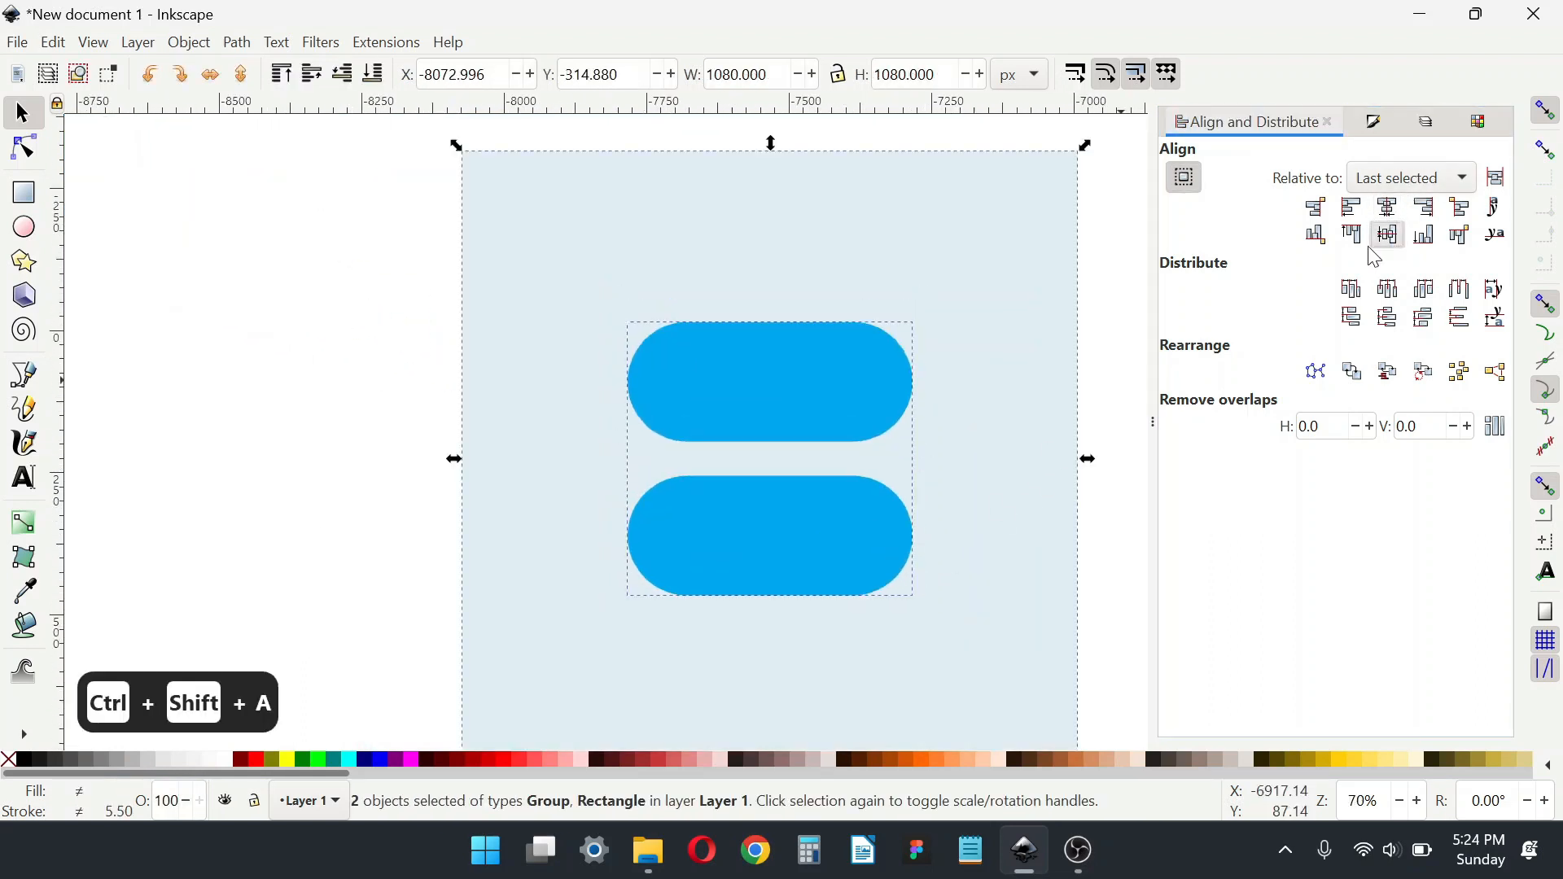
click(1388, 235)
click(1030, 372)
Step: Place a vertical guide on the pill group's left edge and enable bounding box snapping
drag(61, 293, 544, 297)
click(1553, 157)
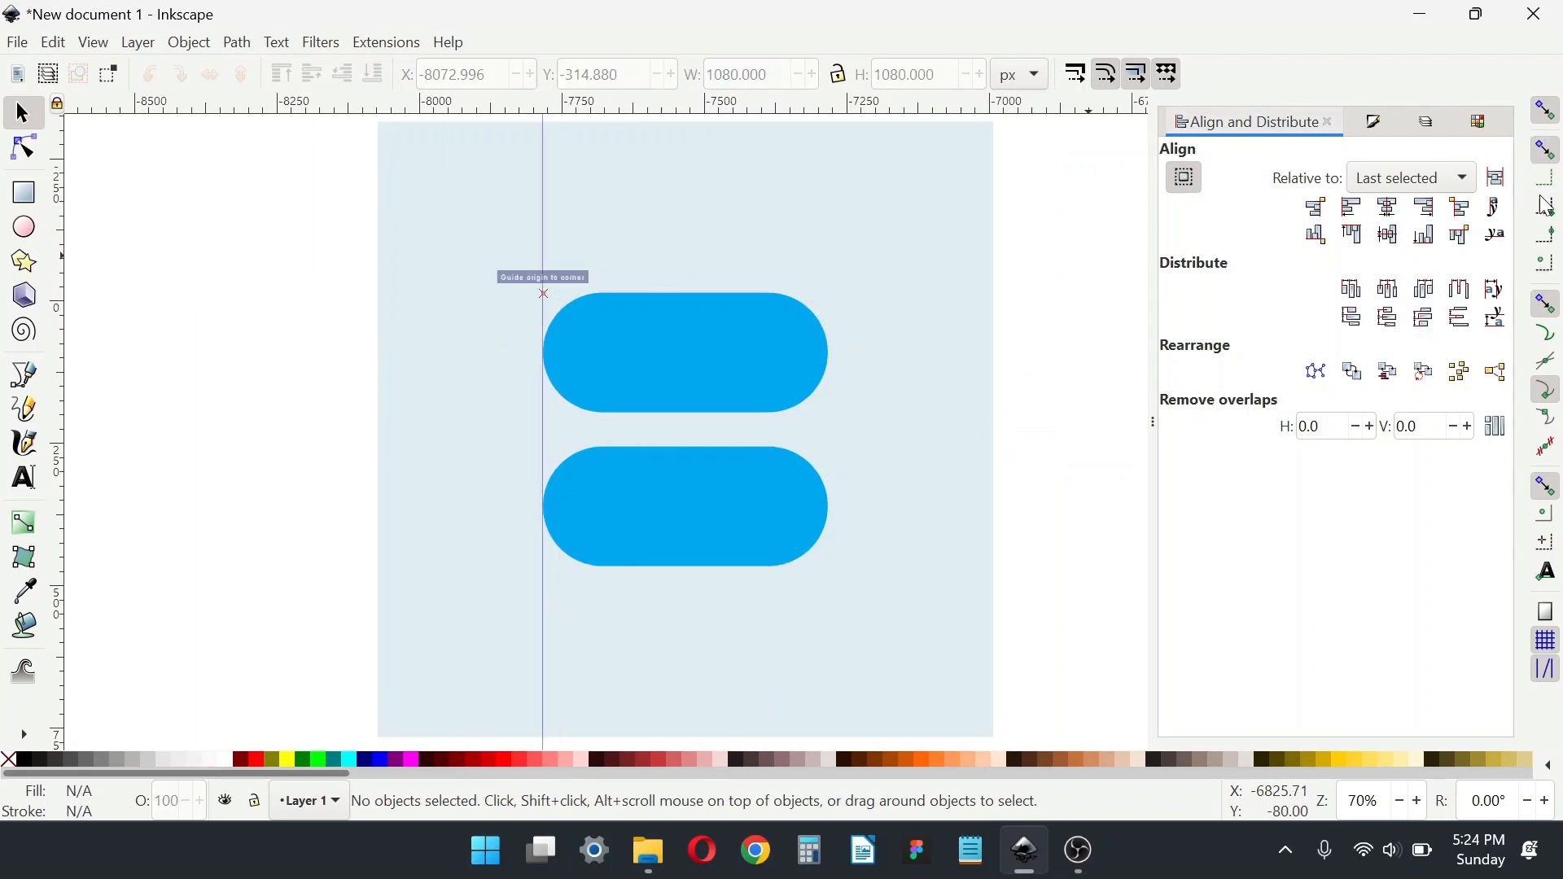
mouse_move(548, 277)
mouse_down()
mouse_move(516, 279)
mouse_move(551, 280)
mouse_move(542, 322)
mouse_move(523, 314)
mouse_move(537, 276)
mouse_move(544, 288)
mouse_up()
click(548, 293)
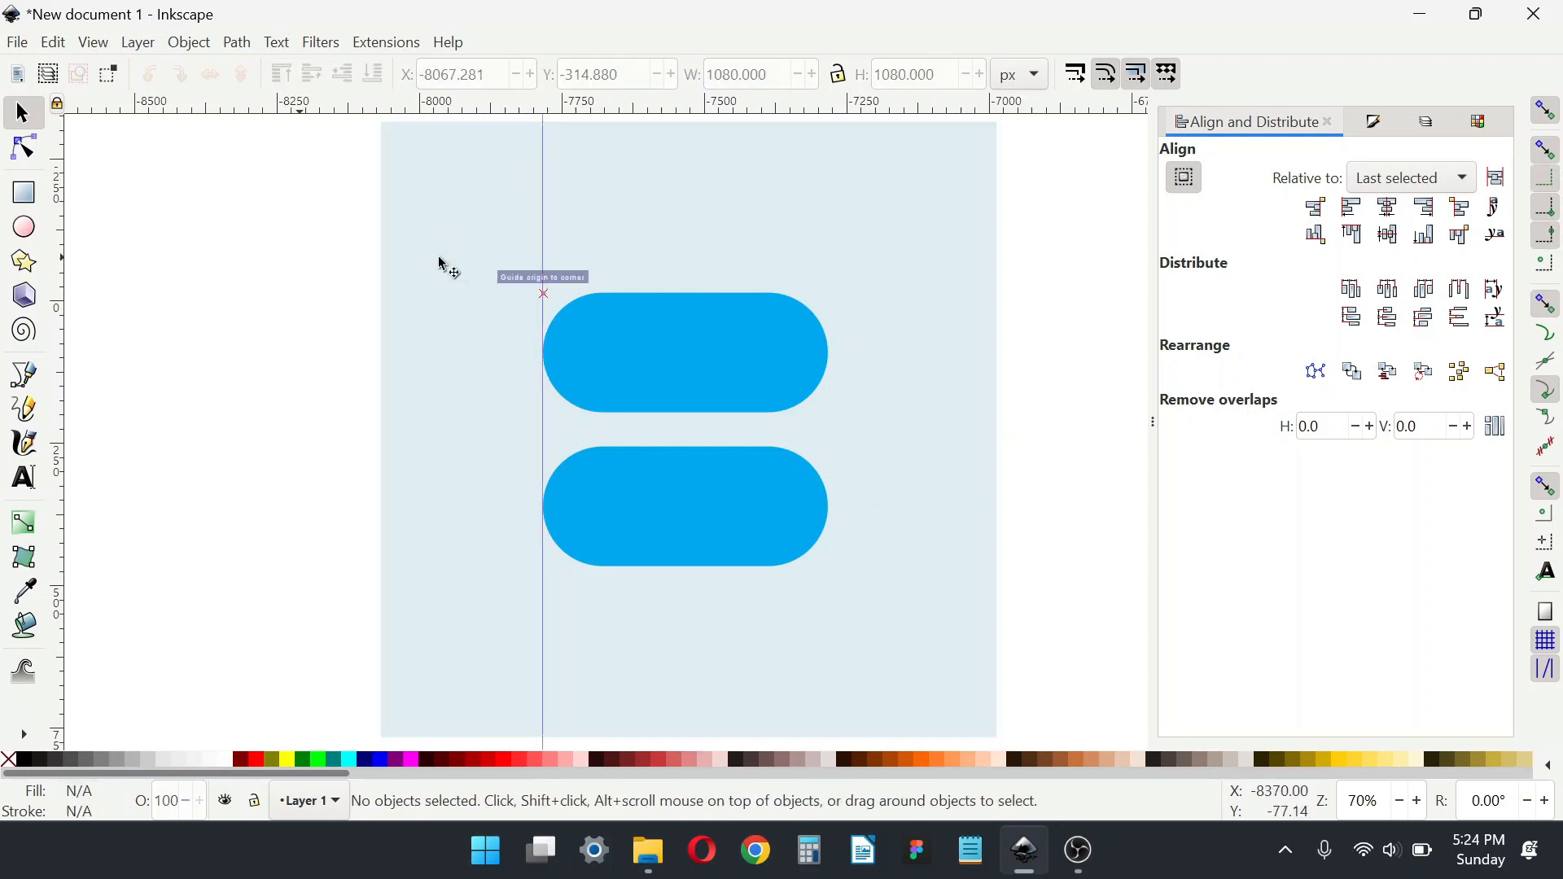
Step: Place guides along the top, right and bottom edges of the pill group
drag(666, 124, 554, 287)
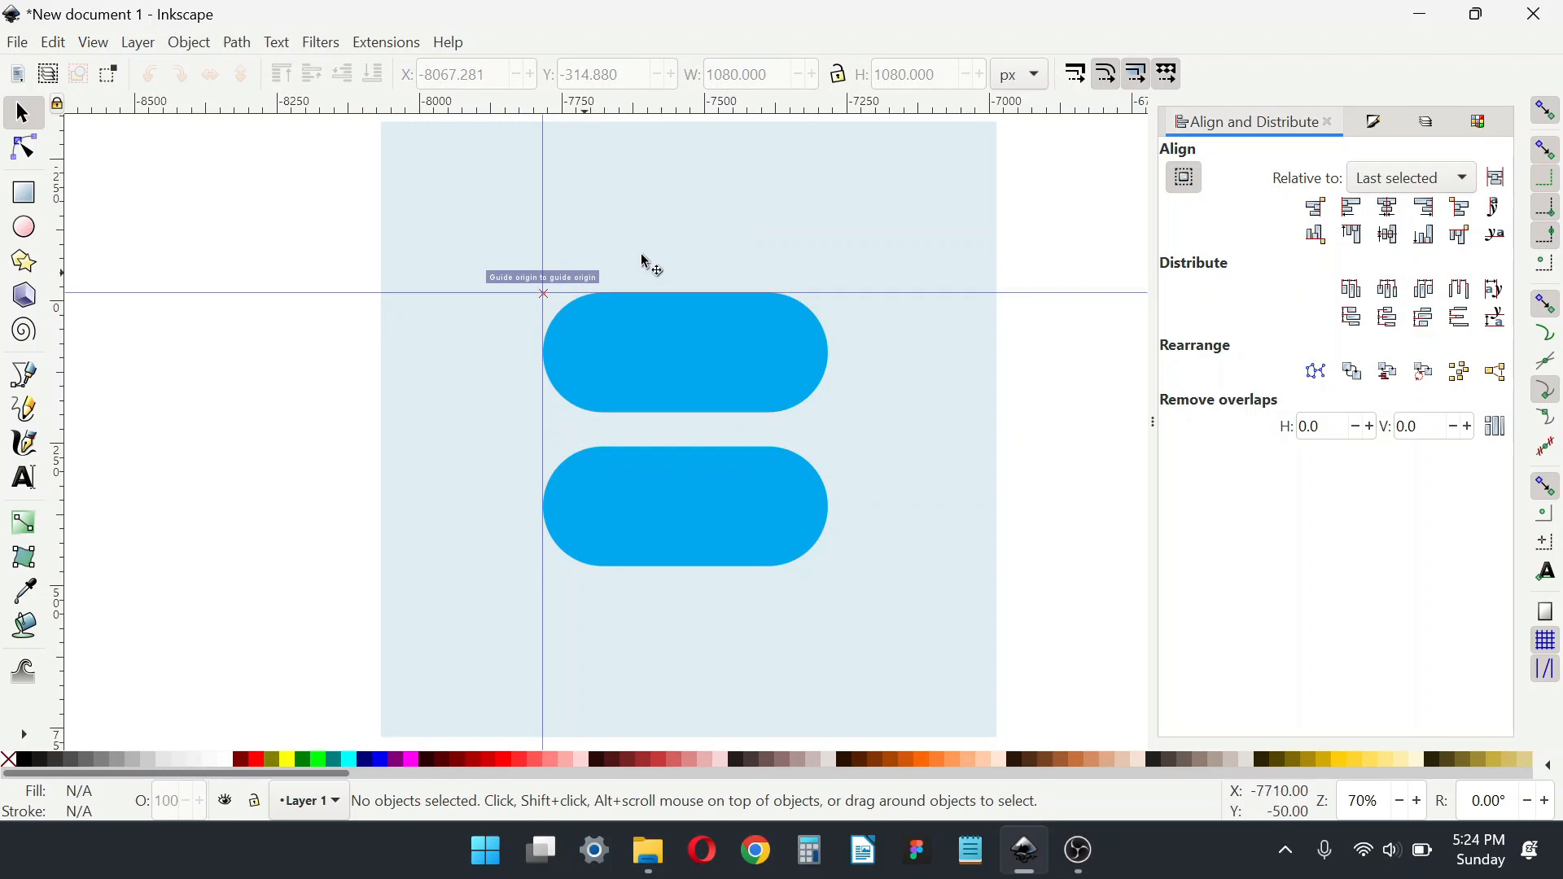
drag(61, 342, 830, 298)
drag(682, 106, 534, 564)
click(682, 351)
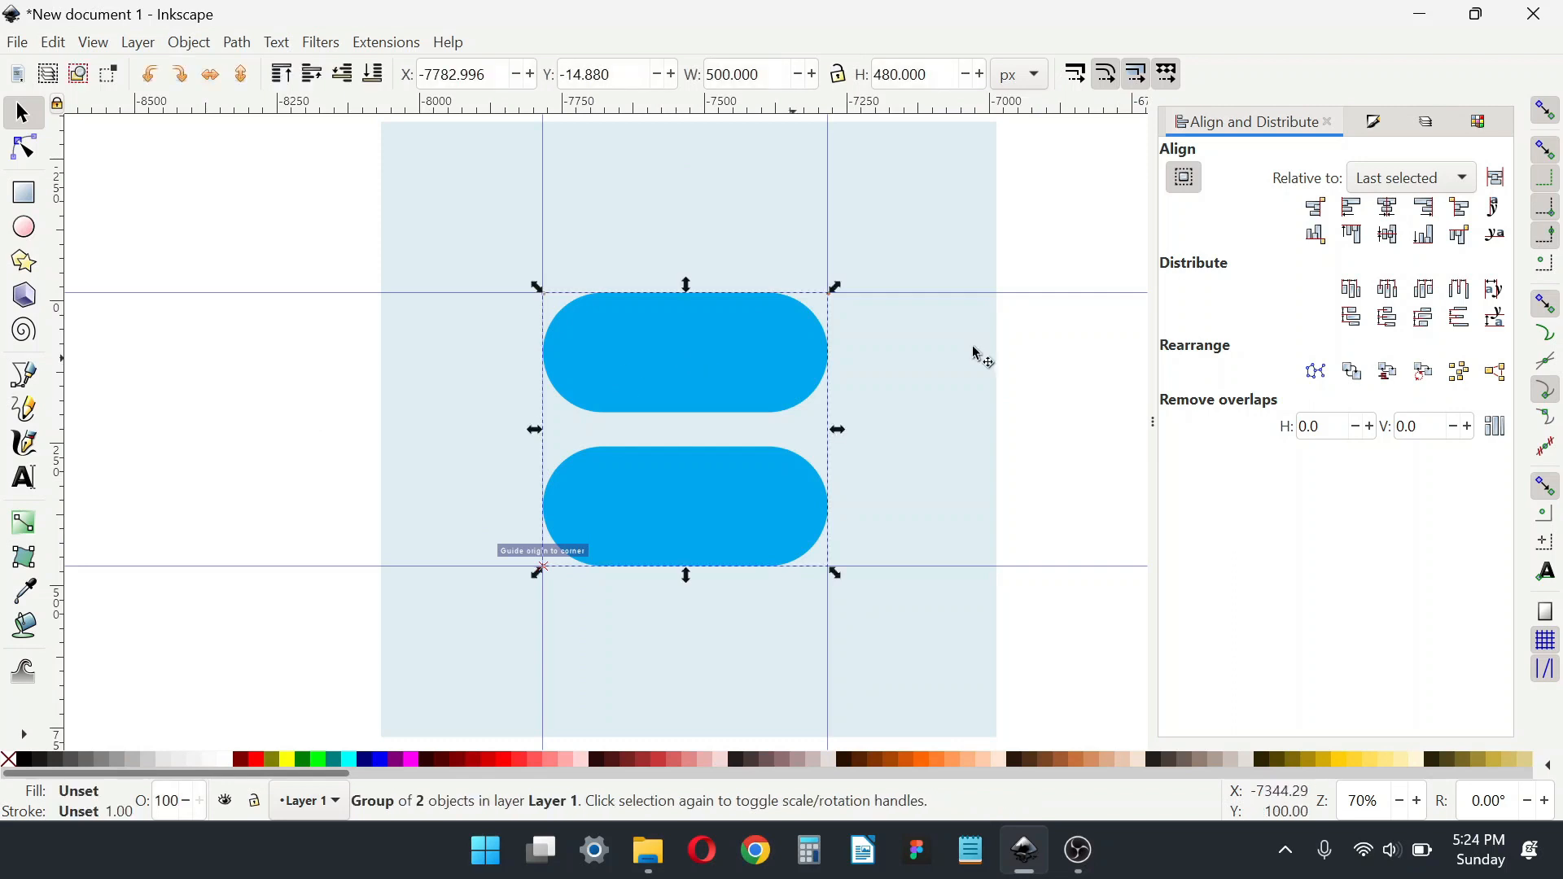
click(1050, 391)
Step: Ungroup the two pills and delete the lower one
click(687, 372)
key(ctrl+shift+g)
click(1085, 412)
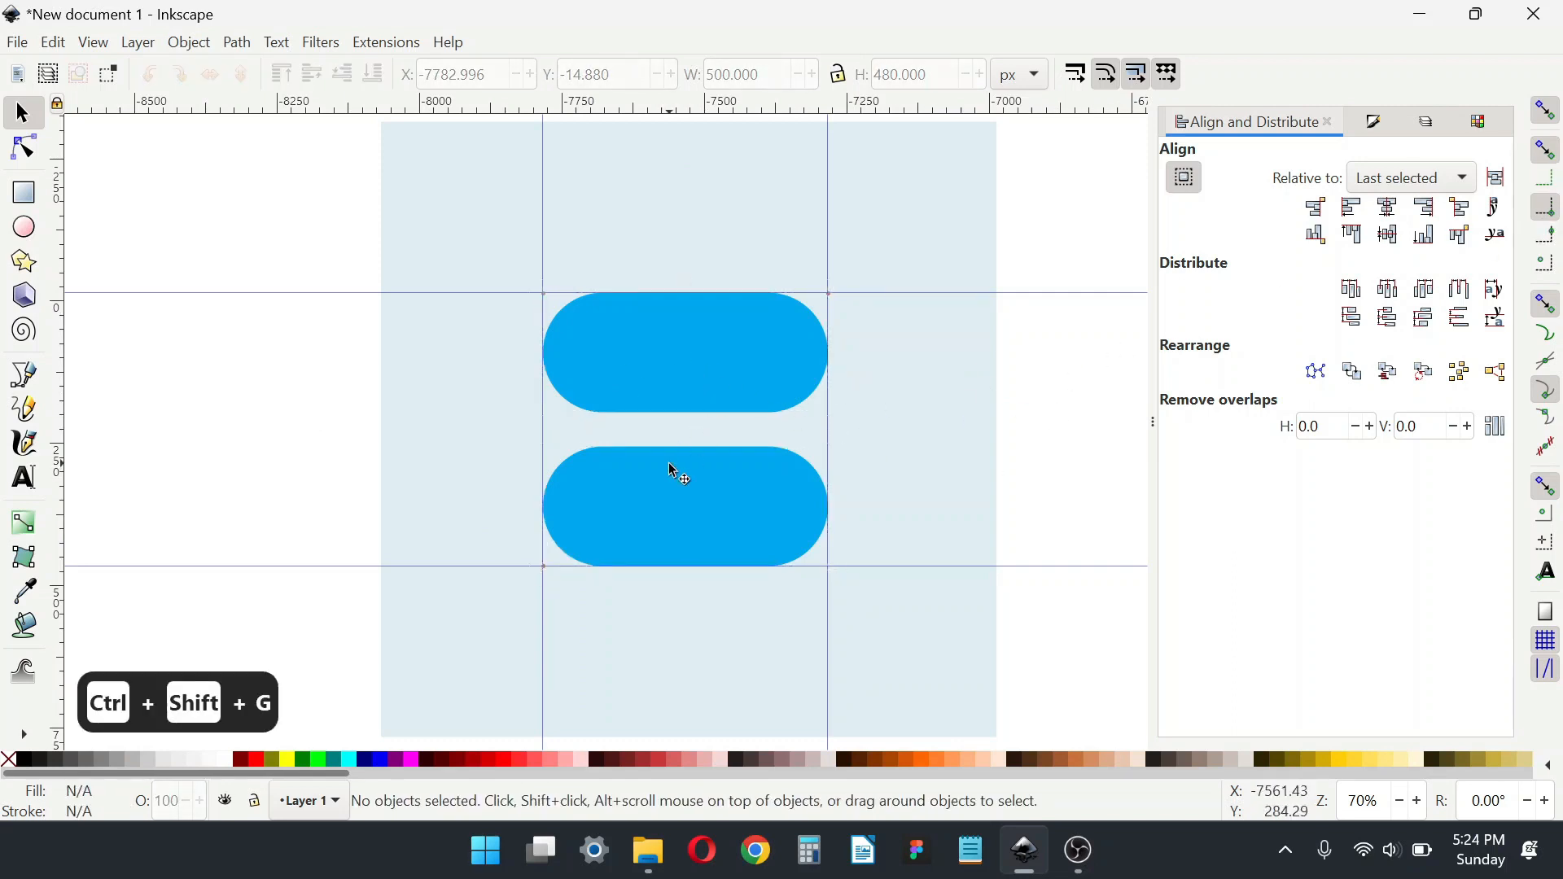
scroll(672, 472, down, 2)
click(808, 535)
key(Delete)
Step: Move the palette image back close to the left side of the pale blue square
click(257, 274)
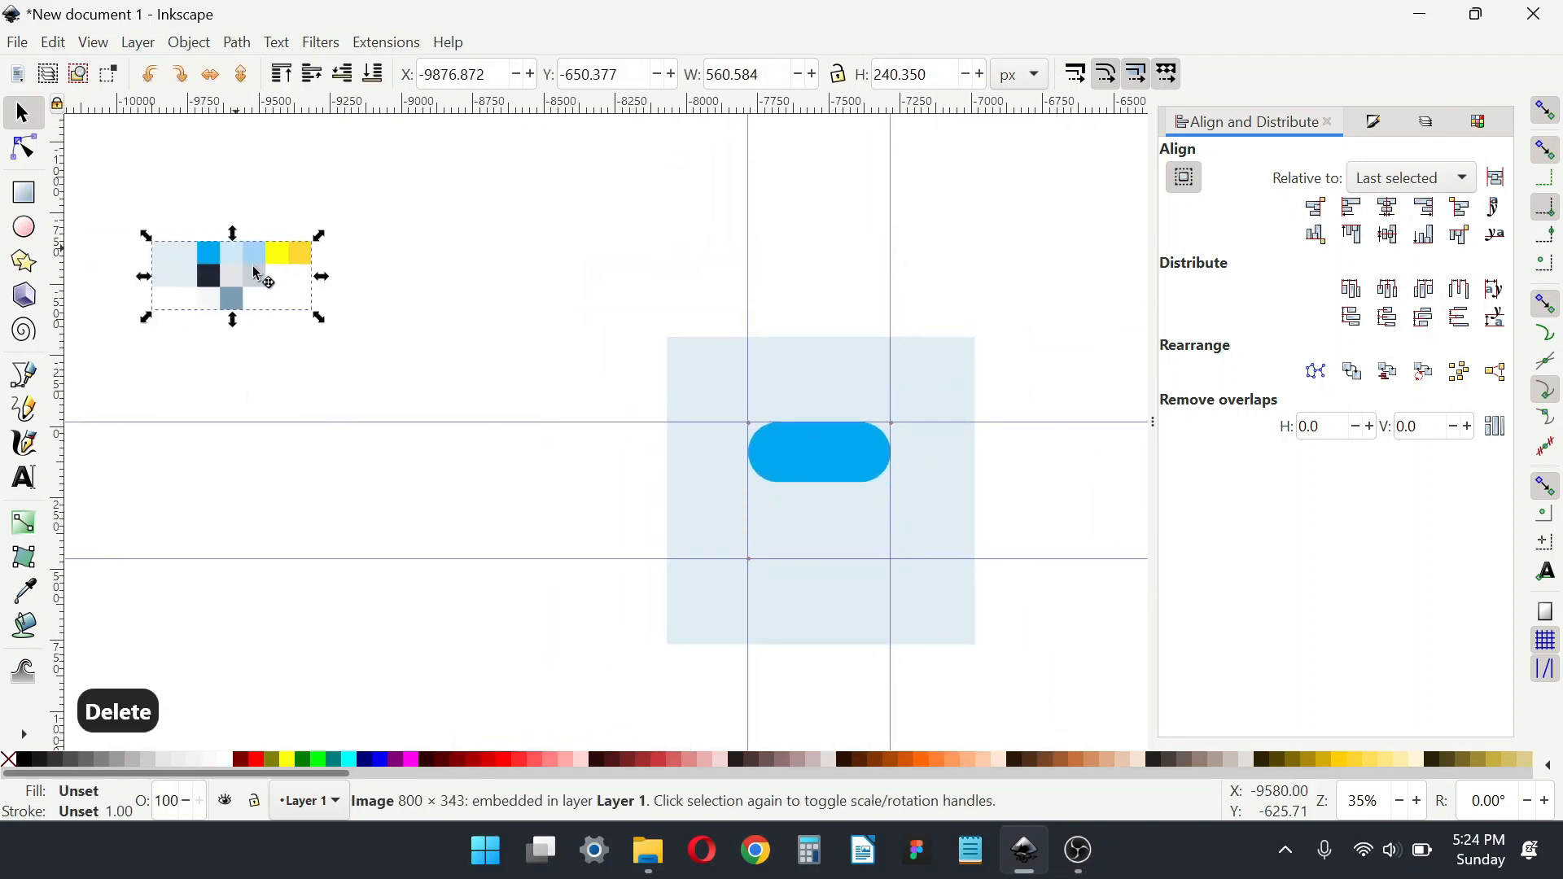
drag(257, 275, 500, 487)
scroll(529, 488, up, 2)
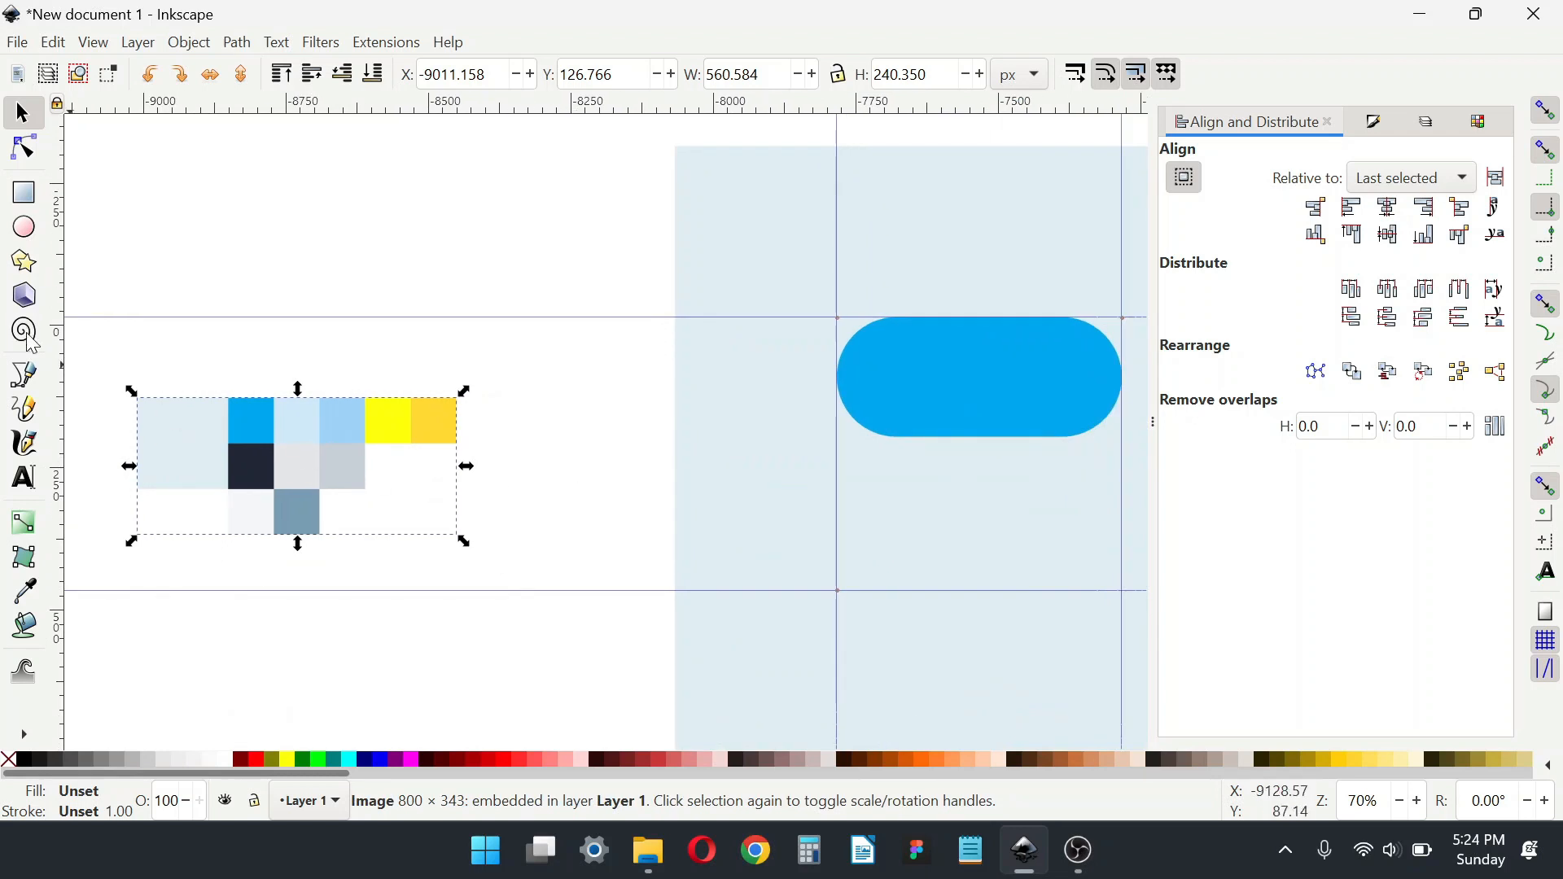
Step: Draw a circle about 174 px across below the left end of the pill
click(25, 227)
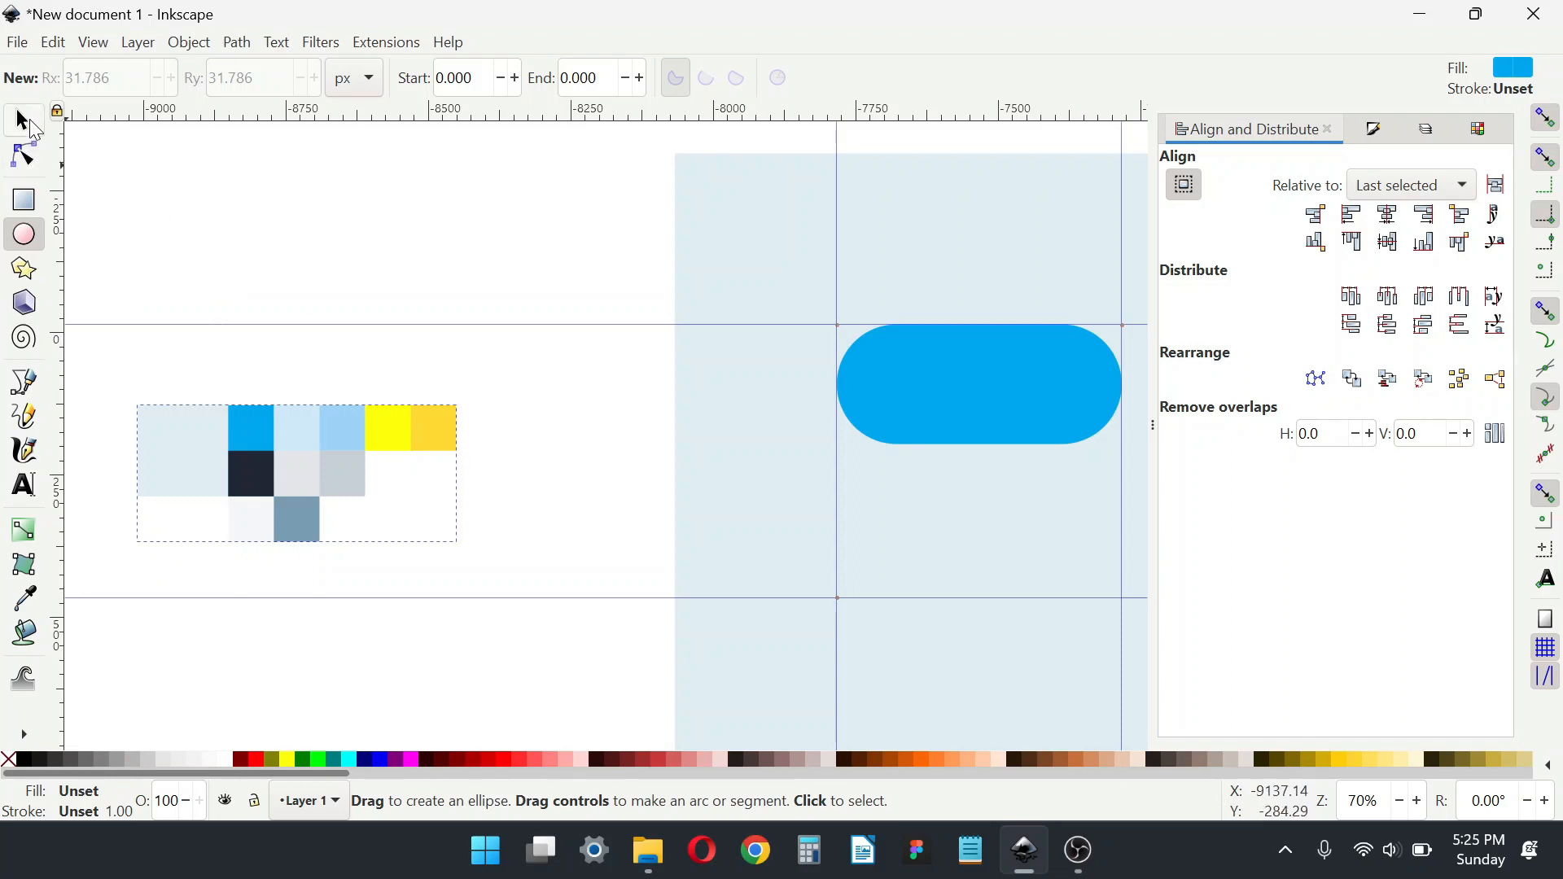
scroll(883, 459, up, 1)
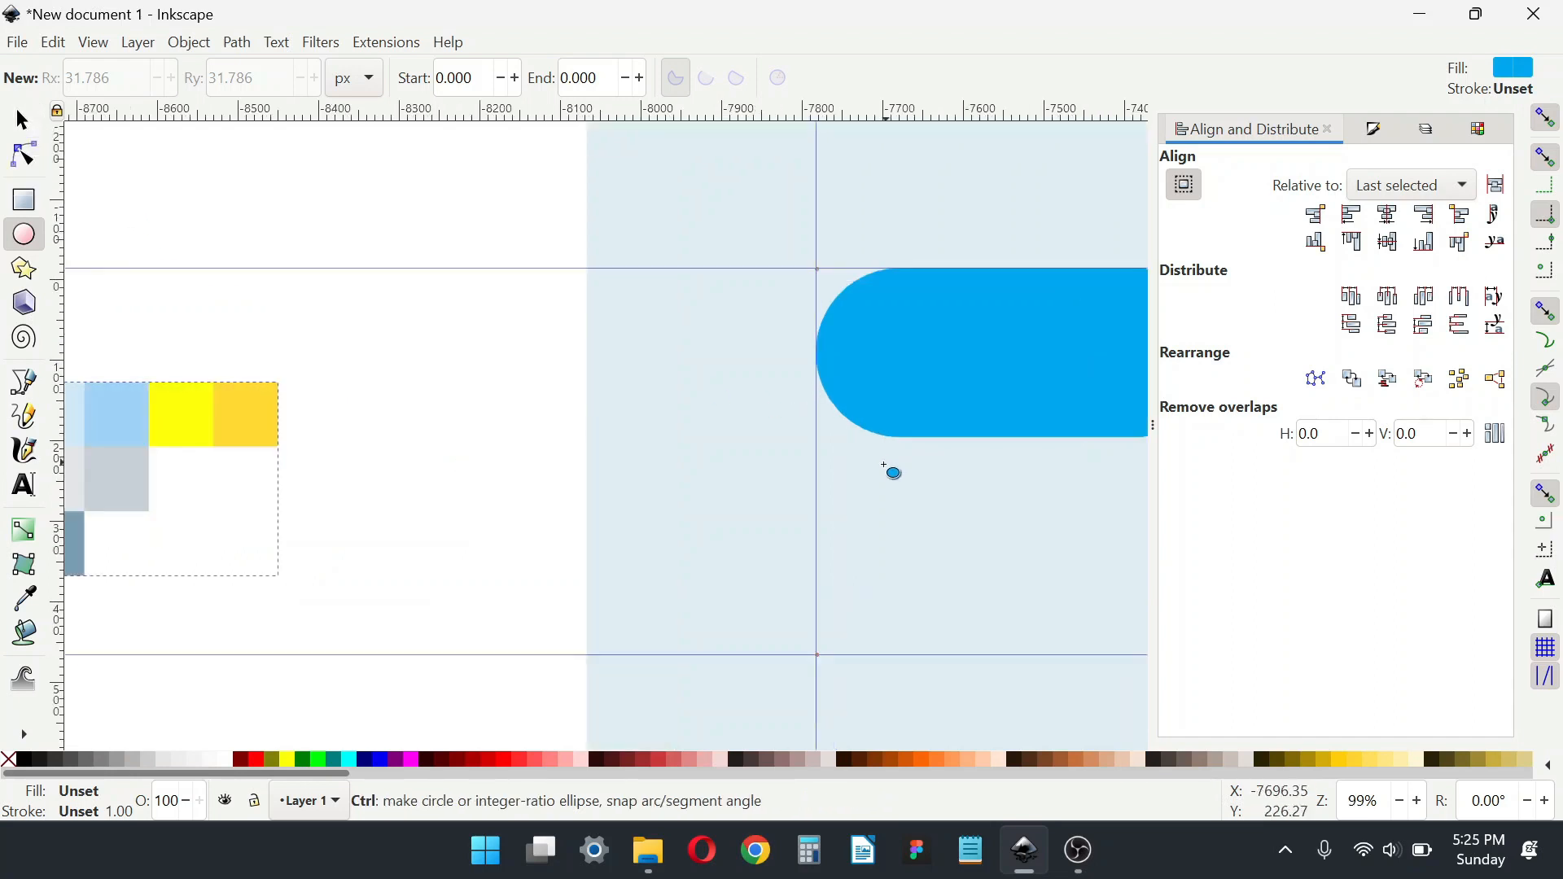
drag(866, 478, 1014, 636)
Step: Lock the circle's proportions and set its width to 176 px
click(23, 120)
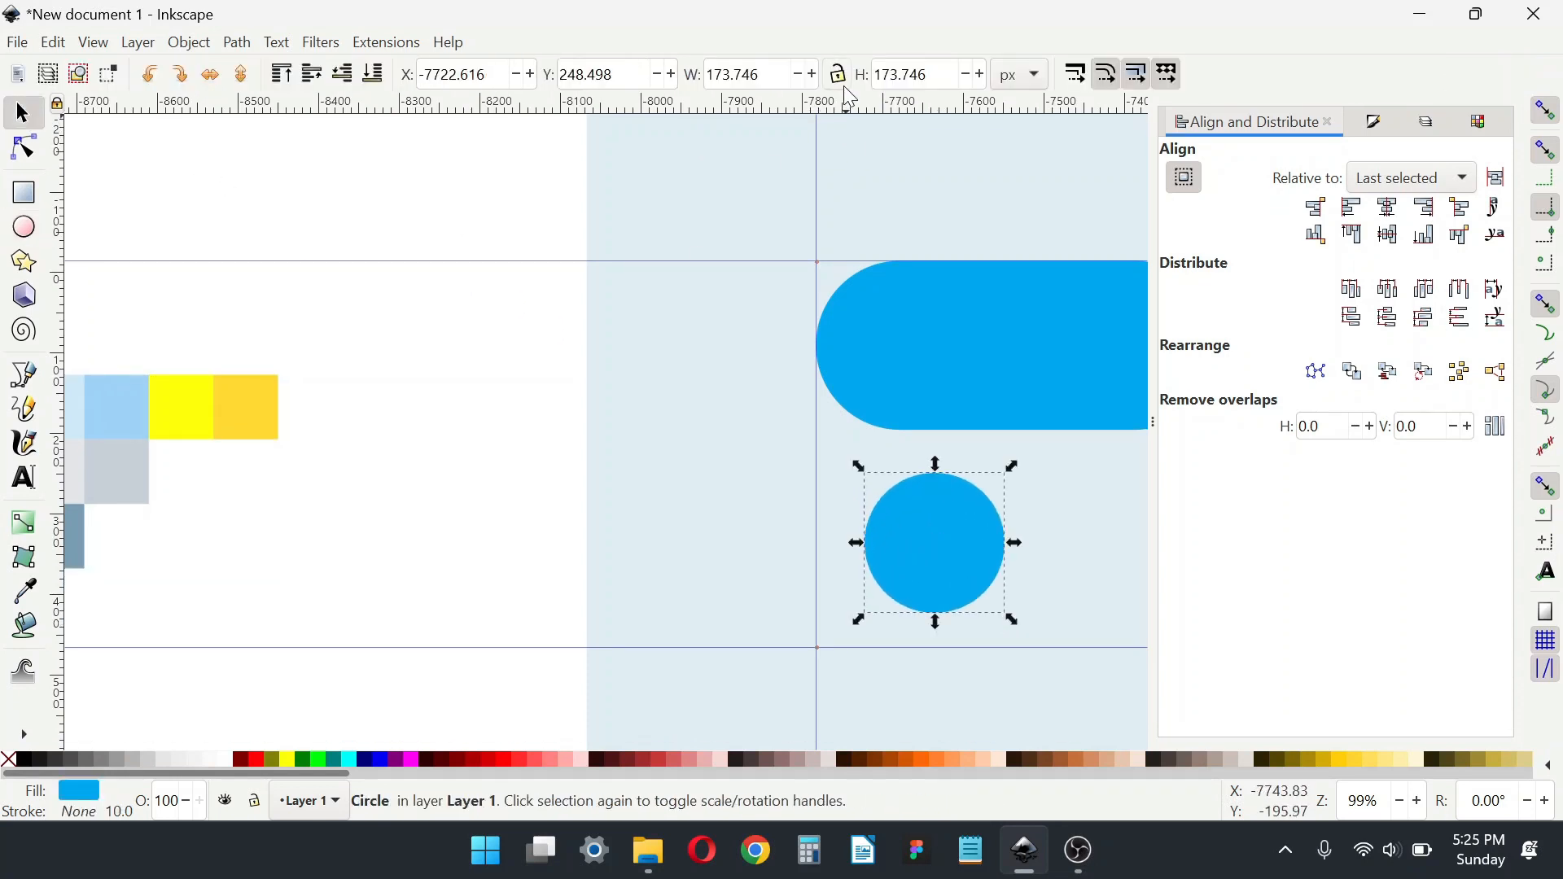
key(ctrl+a)
text(176)
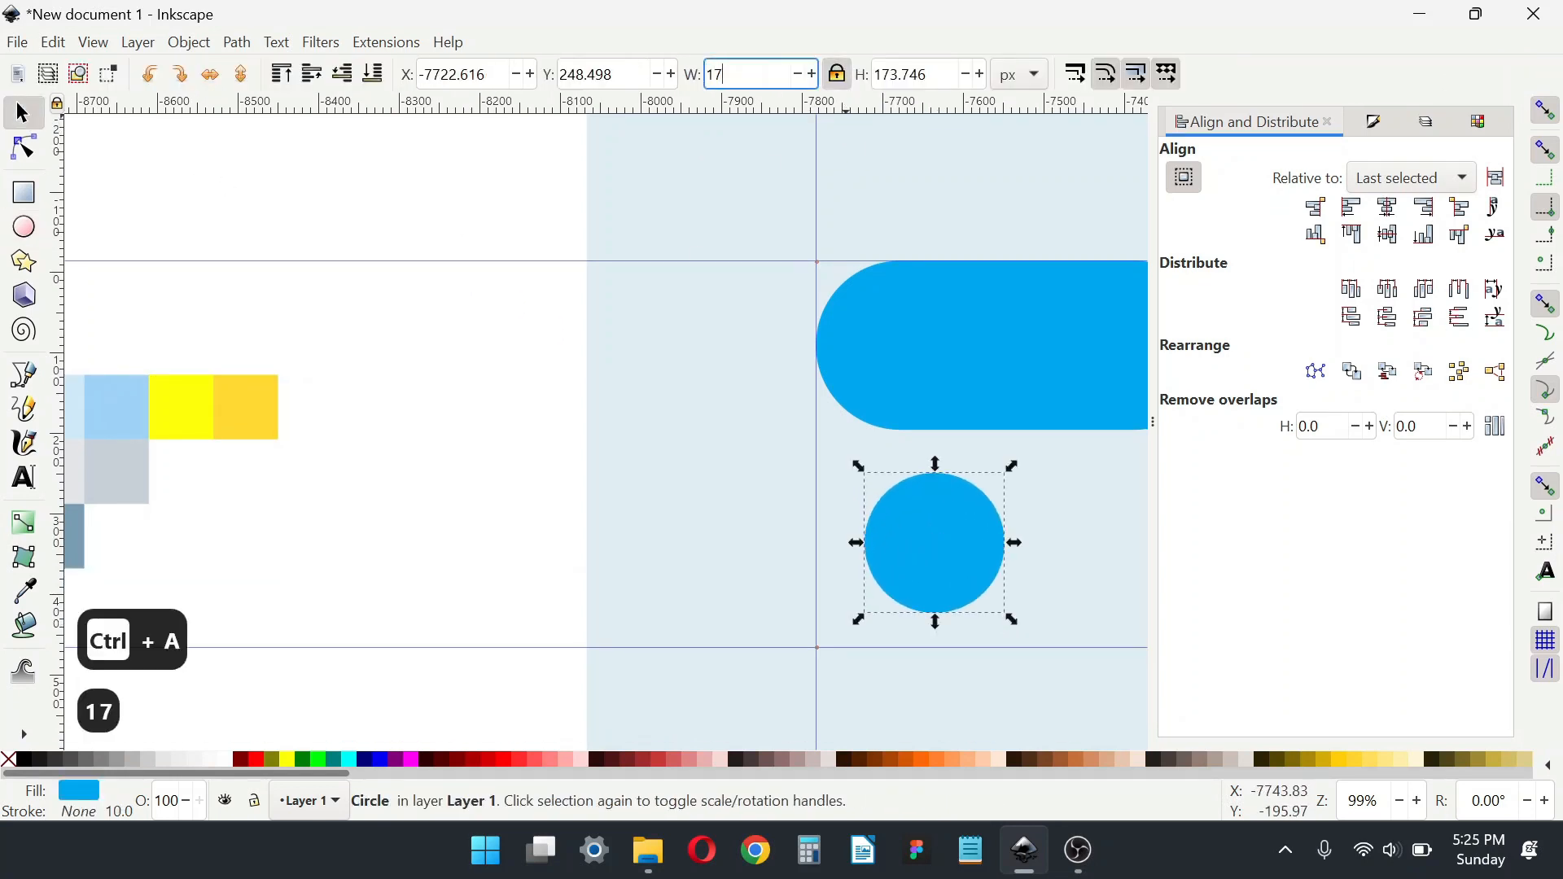
key(Return)
Step: Give the circle a flat black stroke and set its overall width to 176 px
key(ctrl+shift+f)
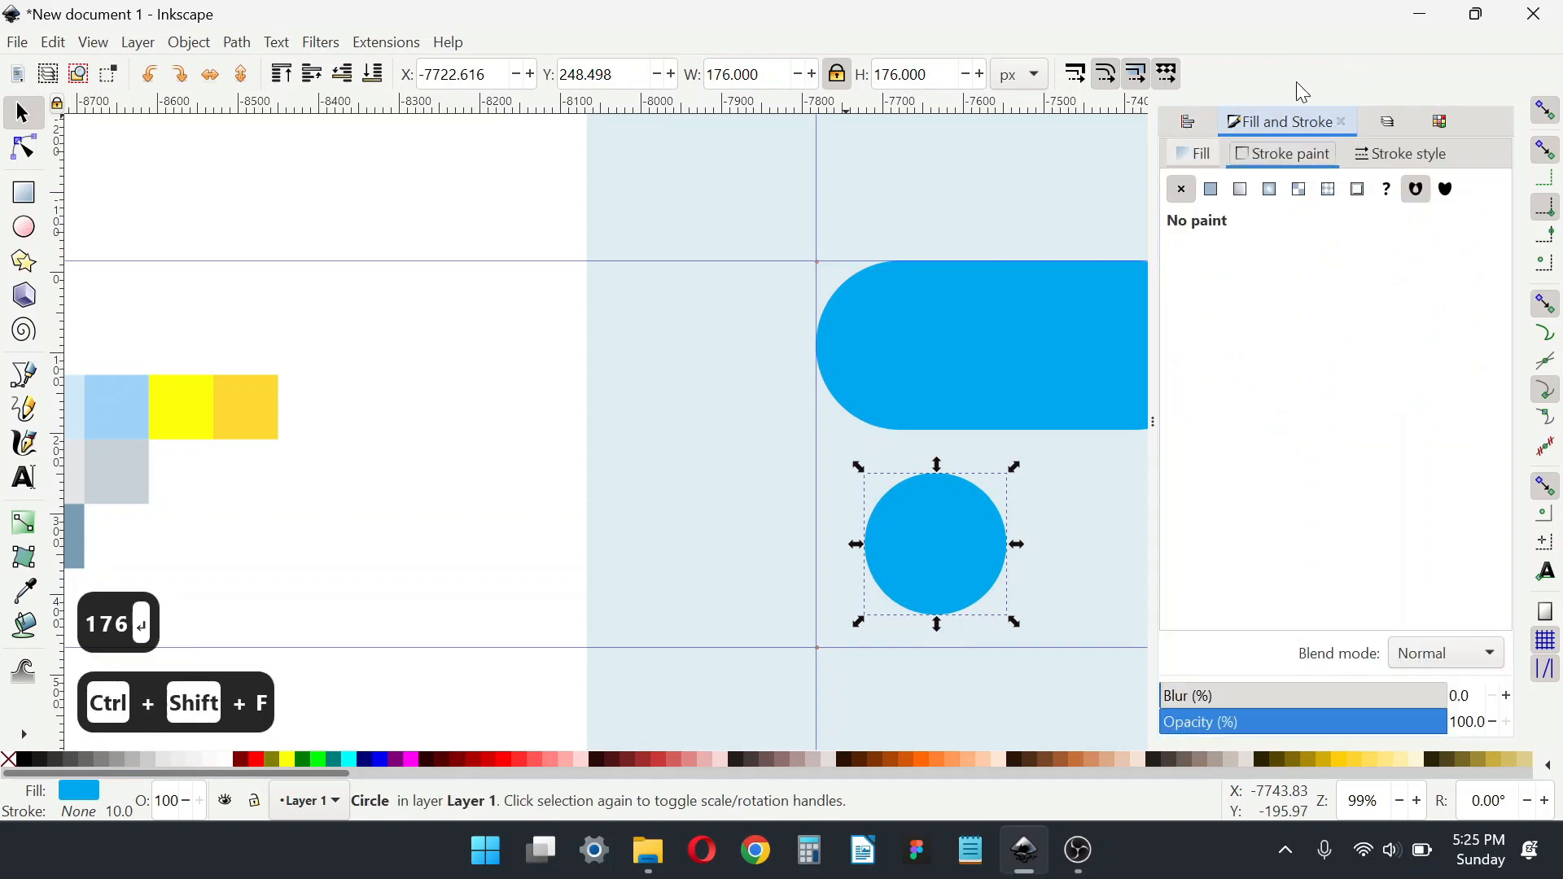
click(1210, 189)
click(765, 65)
key(ctrl+a)
text(1)
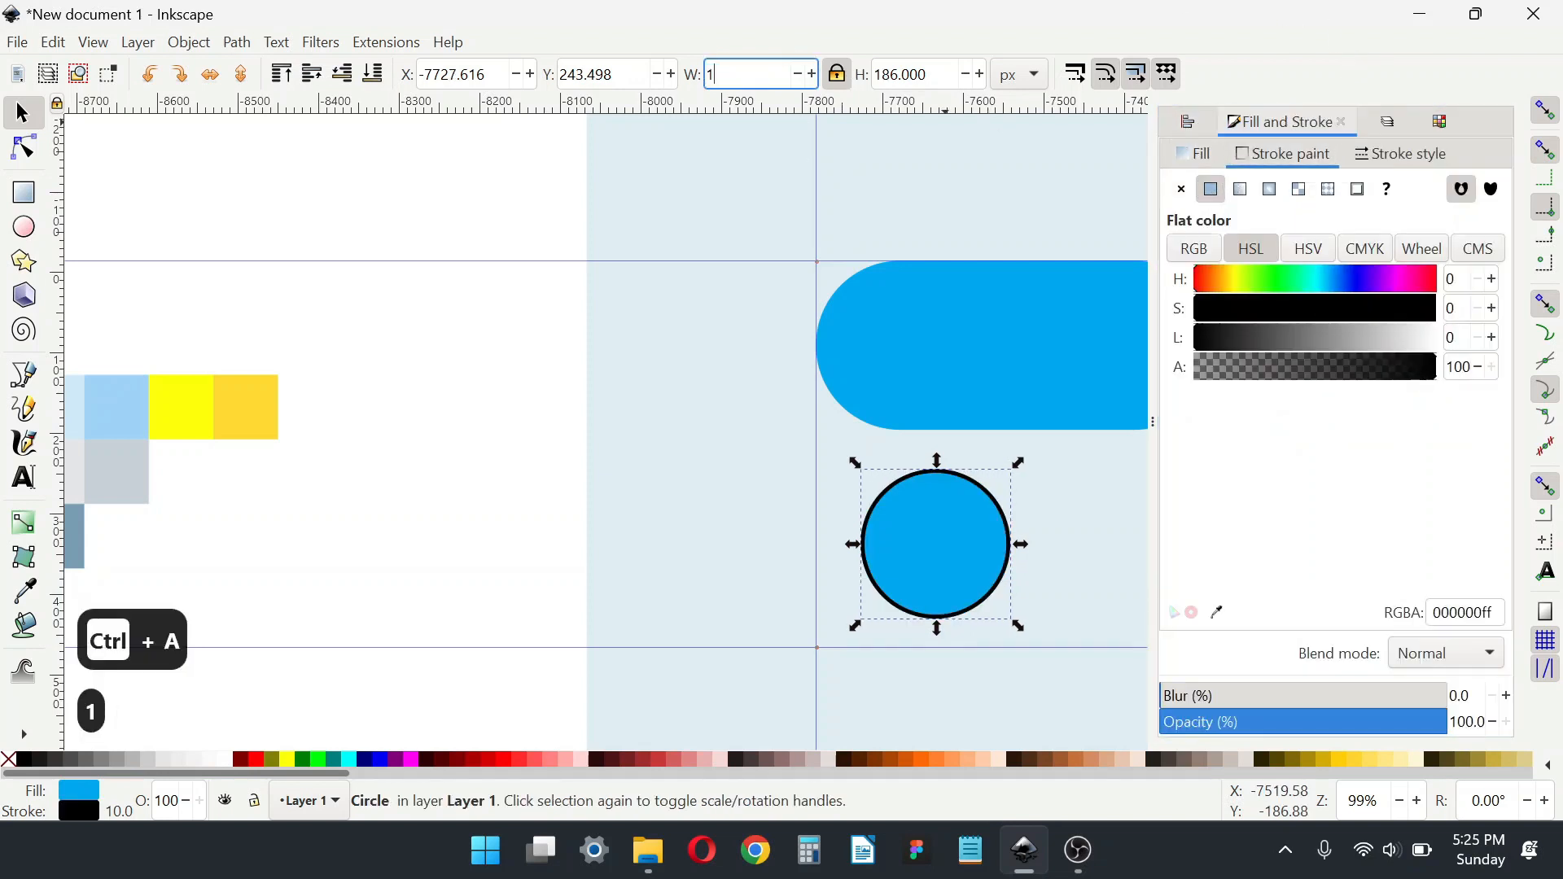
text(76)
key(Return)
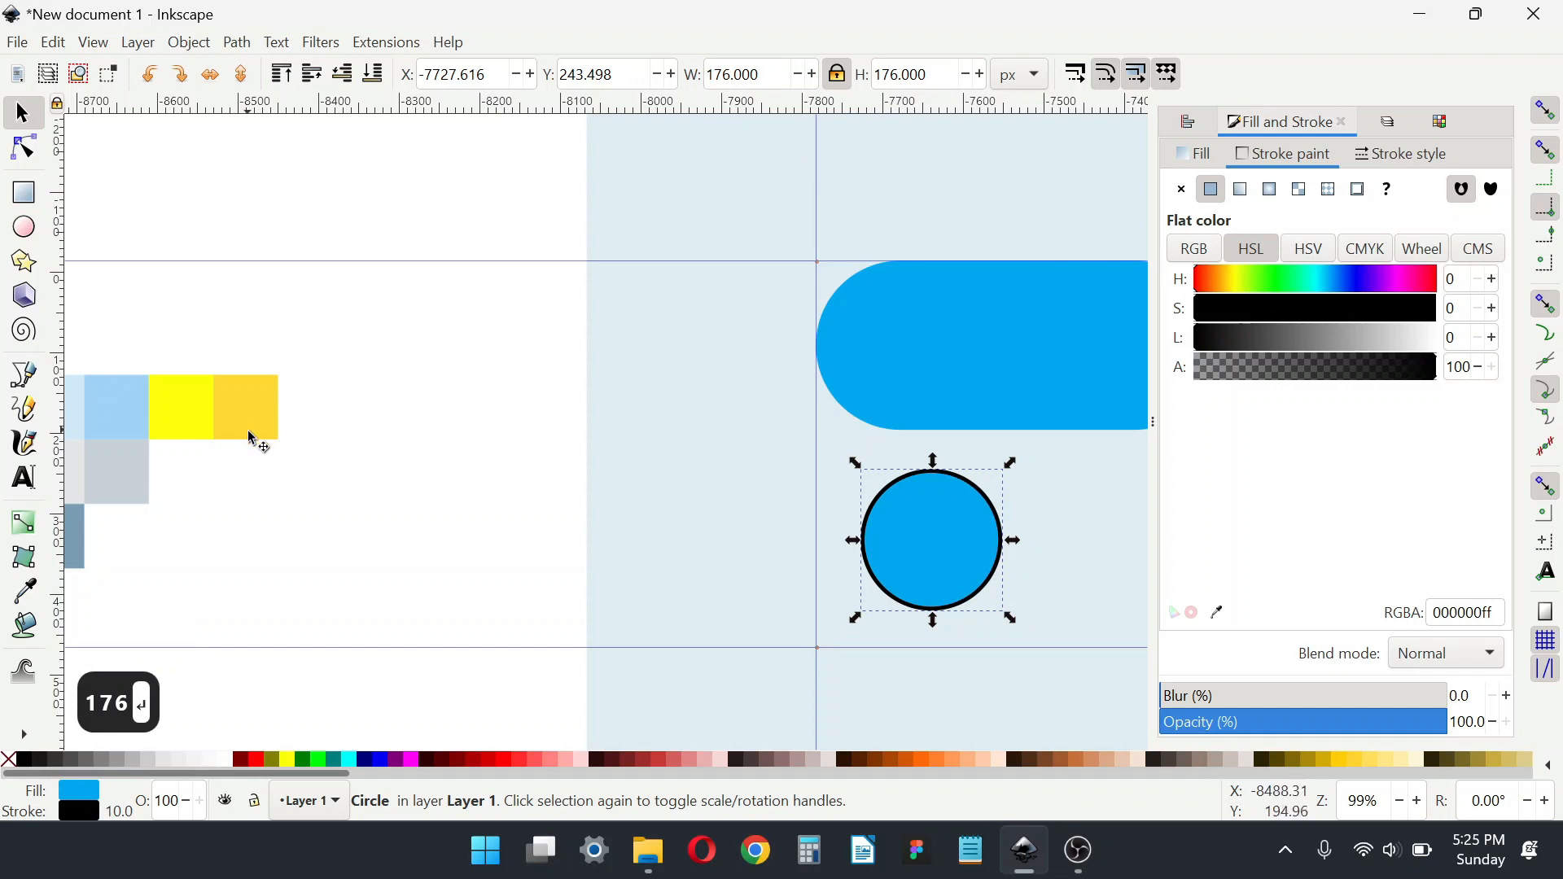
Step: Fill the circle with the bright yellow (#ffff00) sampled from the palette image
key(d)
click(186, 409)
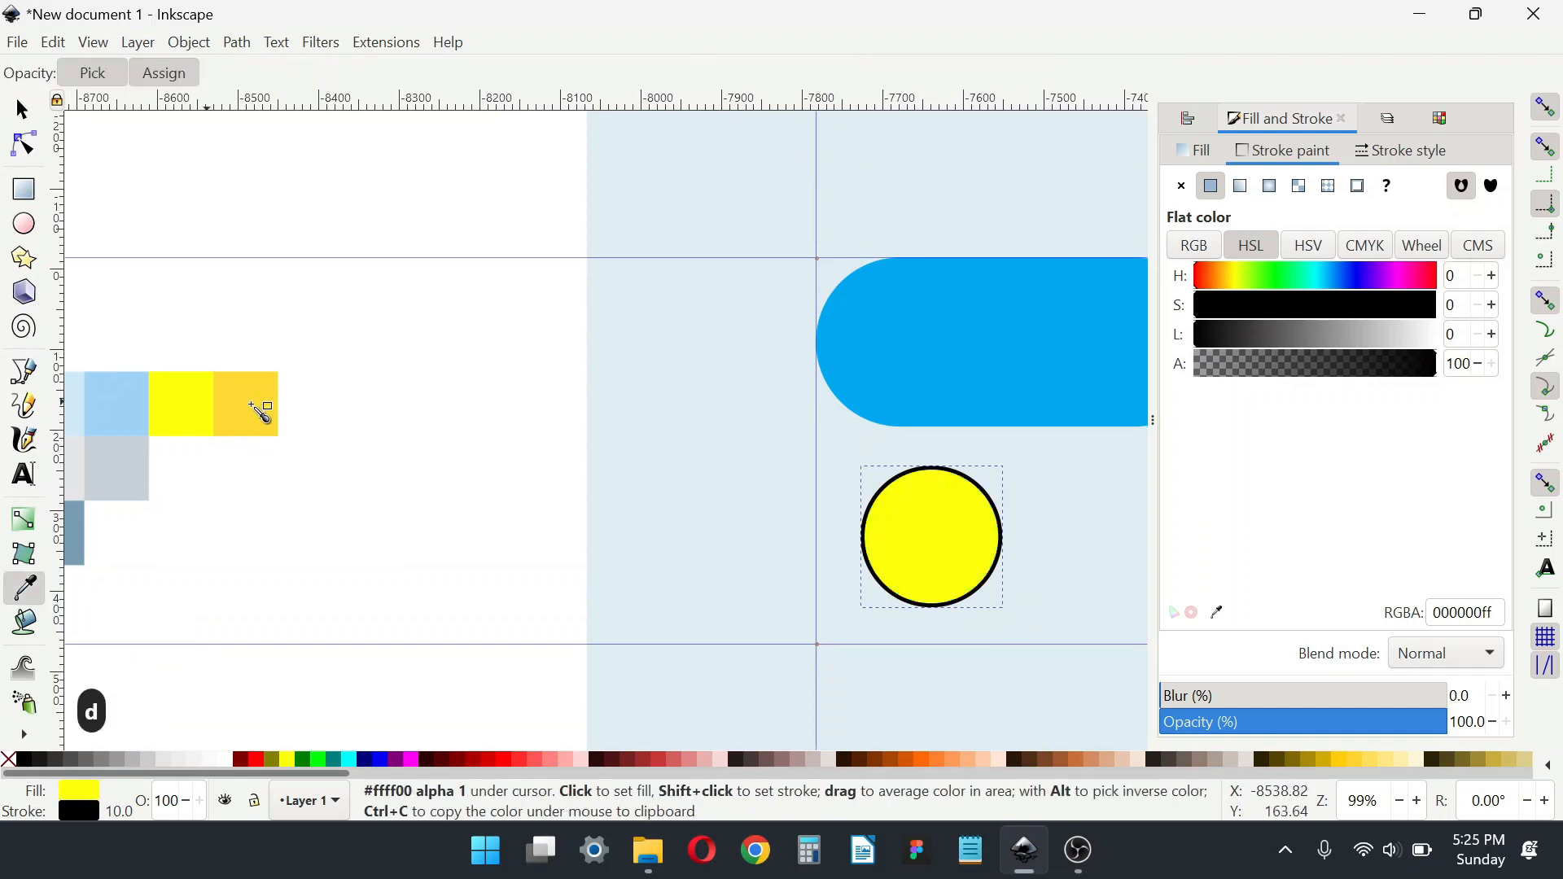
click(22, 109)
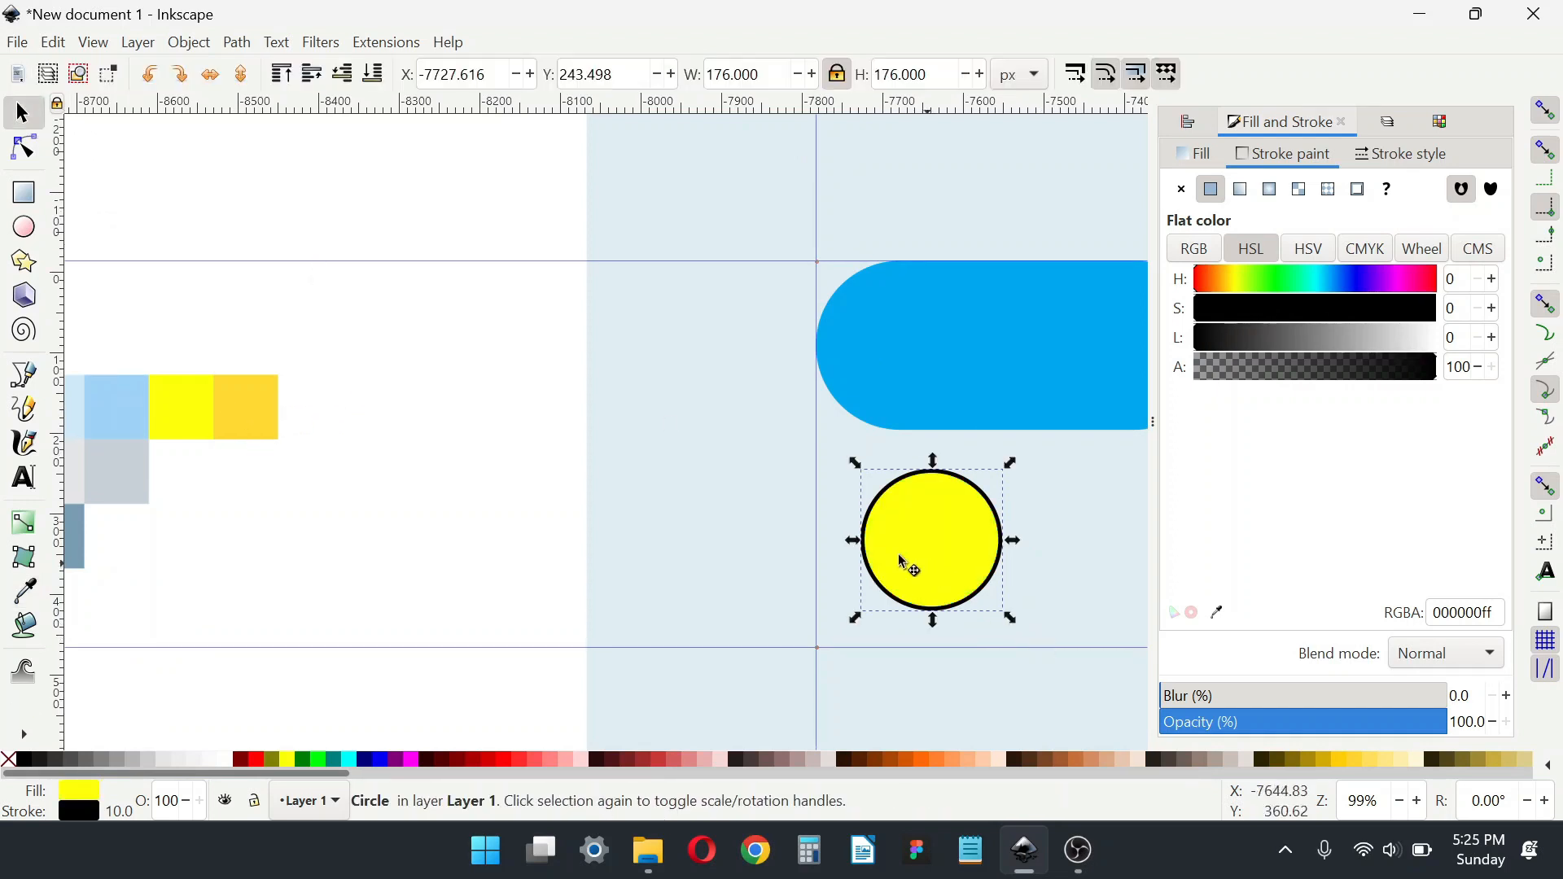
Step: Move the yellow circle and the palette image onto the blank canvas beside the pale blue square and hide the guides
drag(929, 564, 422, 483)
drag(363, 526, 853, 634)
drag(652, 523, 634, 154)
scroll(578, 442, down, 4)
click(90, 46)
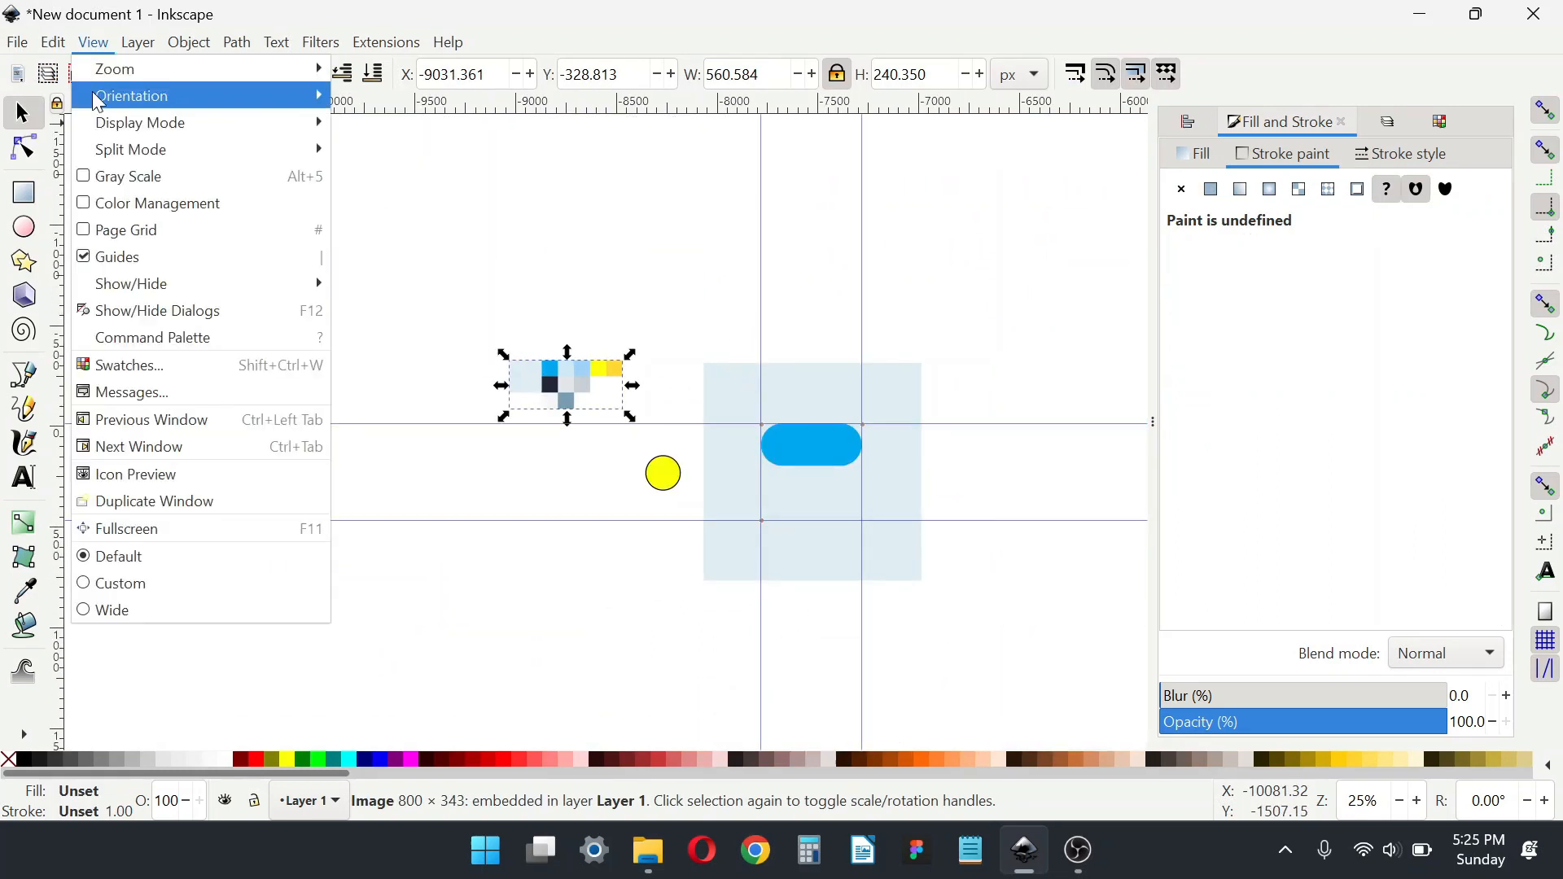
click(115, 257)
Step: Apply a diagonal linear gradient to the circle's fill, from bright yellow to the palette's amber (#fed82a) at its lower right
scroll(646, 489, up, 4)
click(734, 621)
drag(734, 621, 708, 432)
key(g)
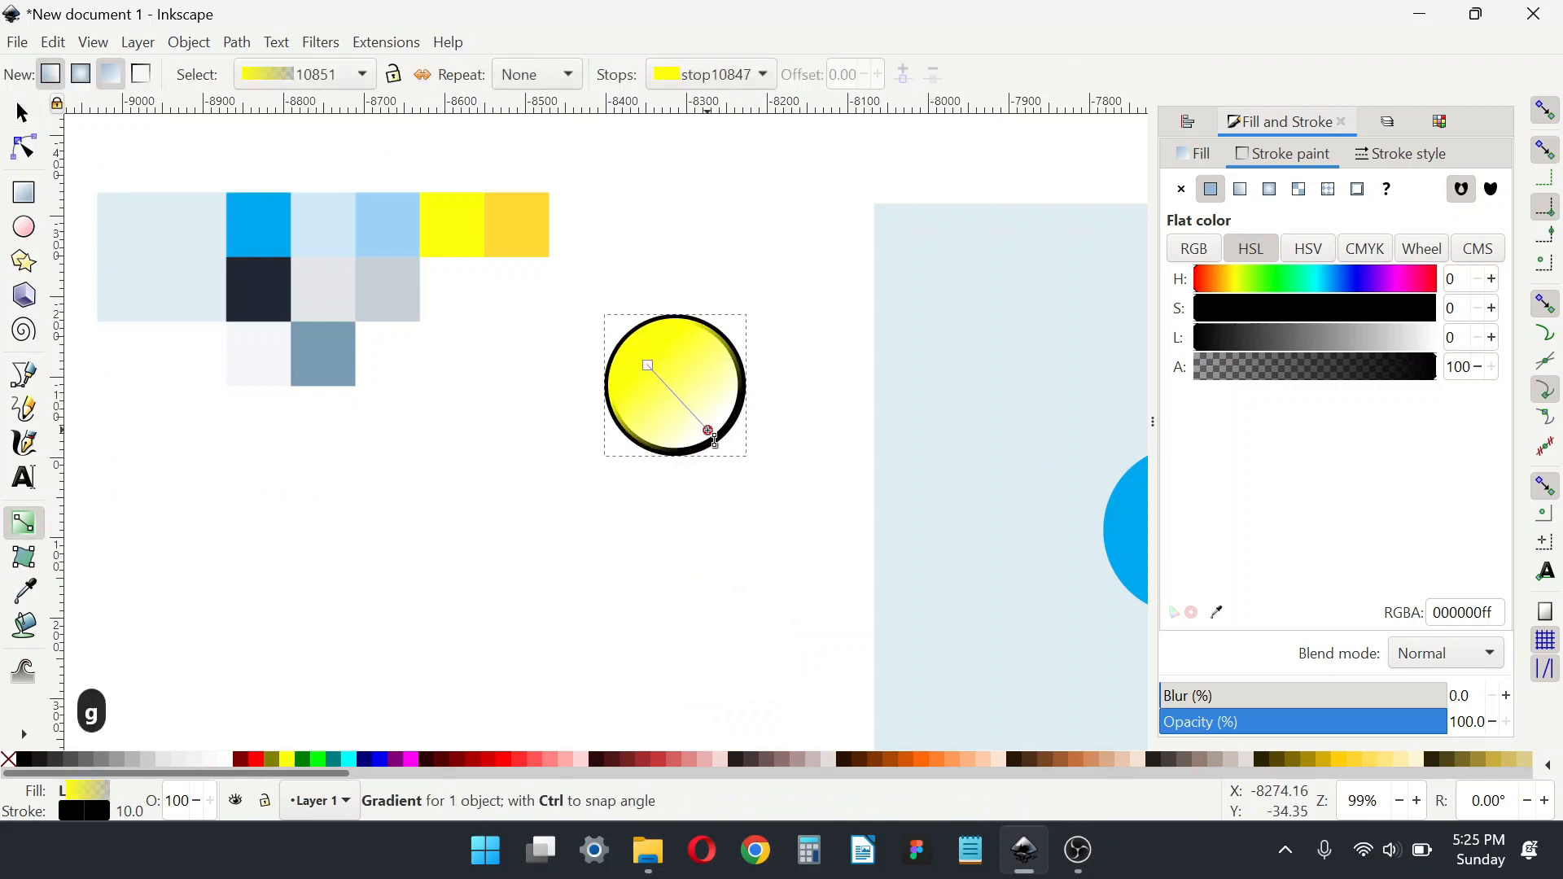
key(d)
click(524, 221)
key(d)
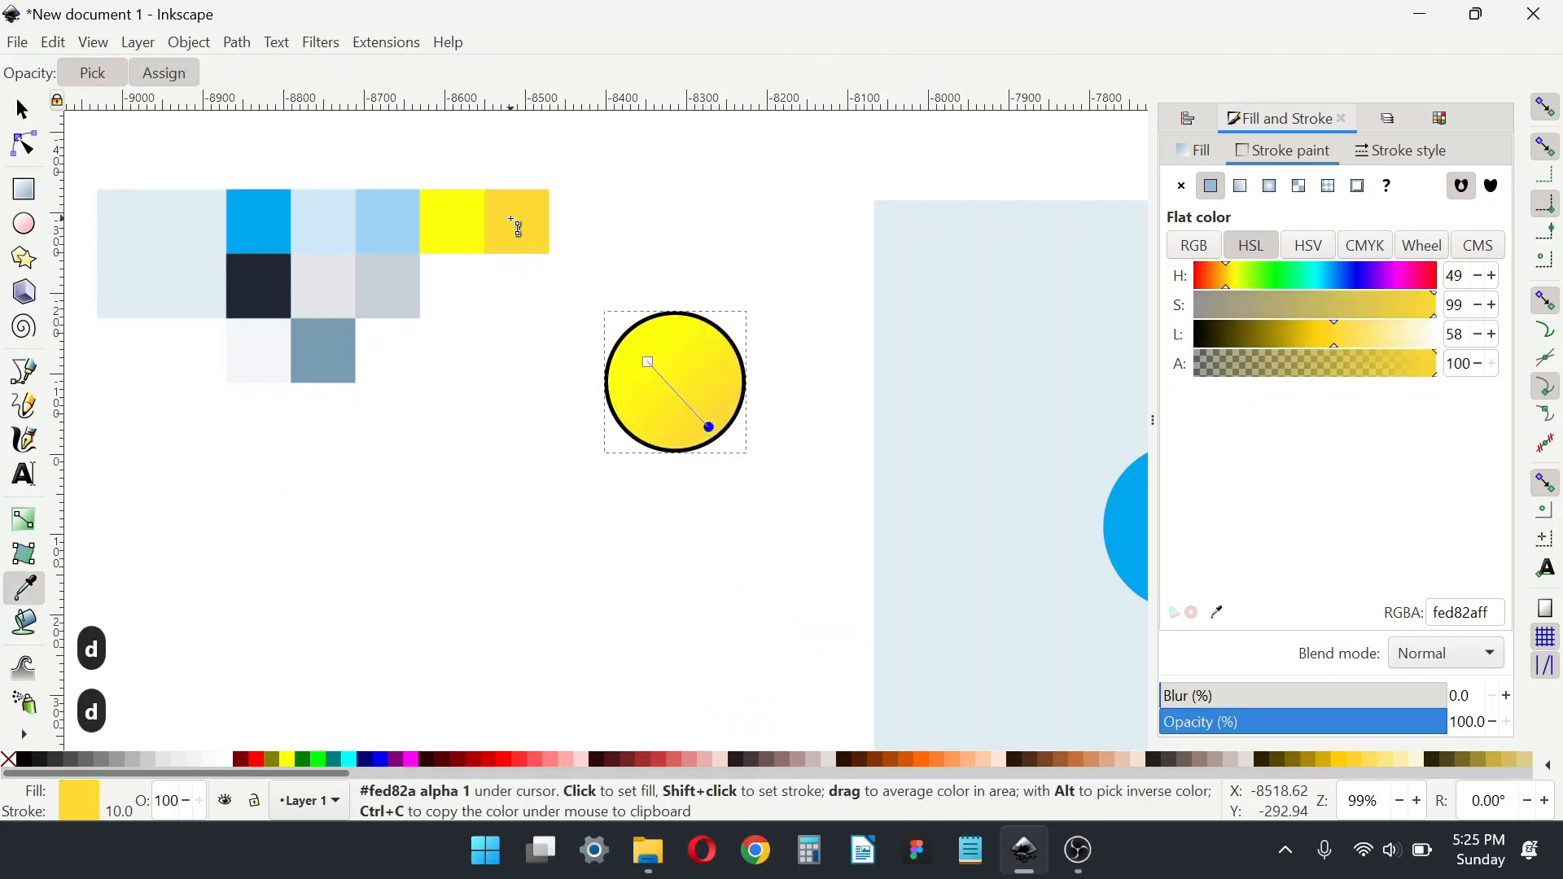
Step: Steepen the circle's fill gradient by moving its start point higher and its end point slightly lower
click(31, 114)
click(661, 396)
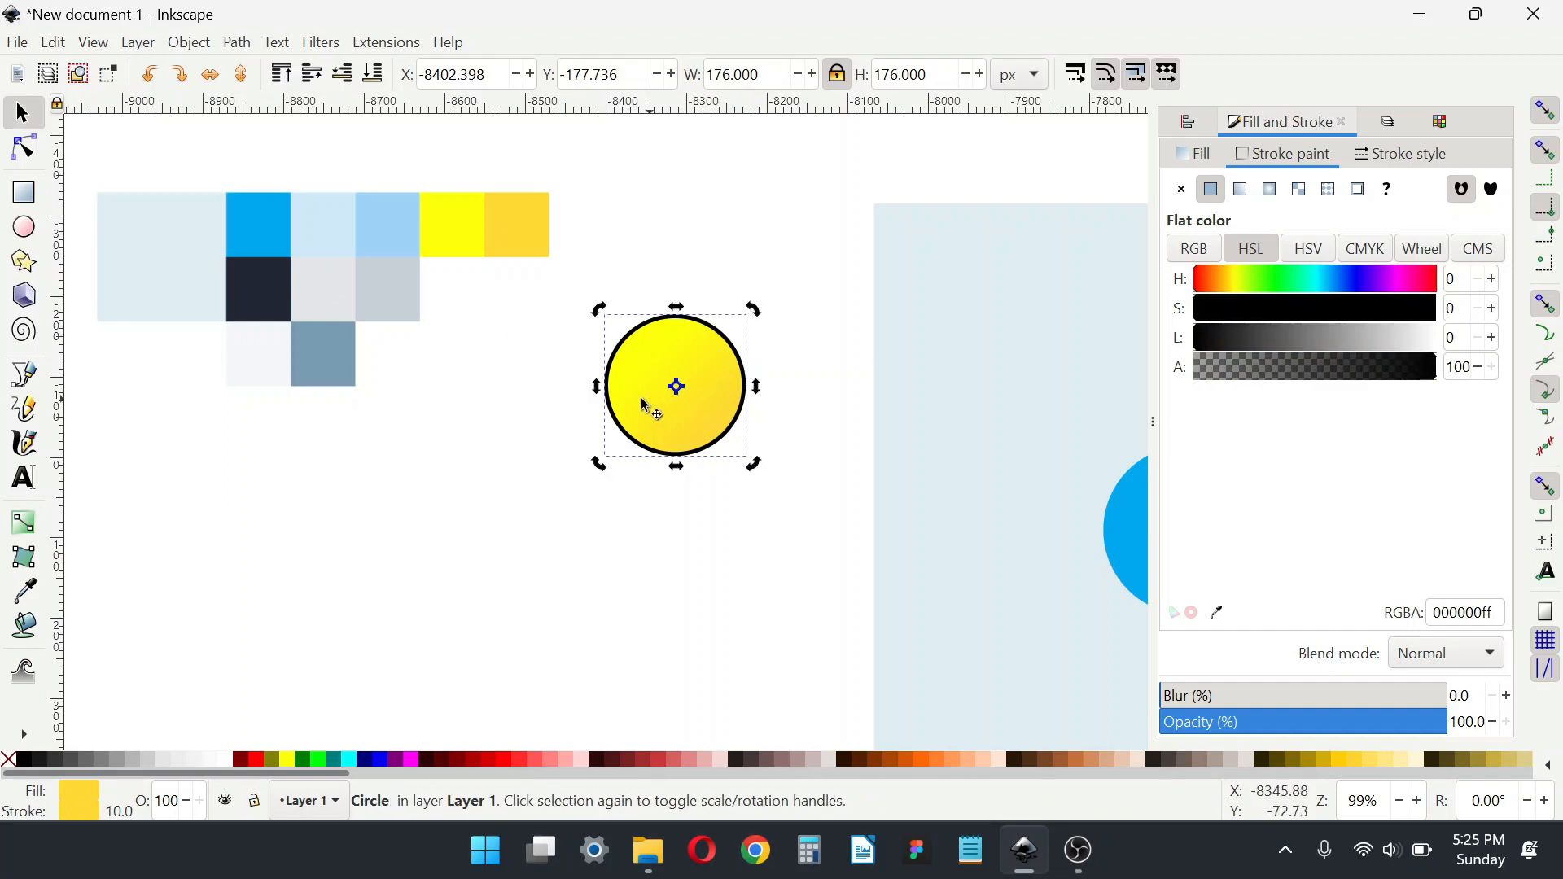
key(g)
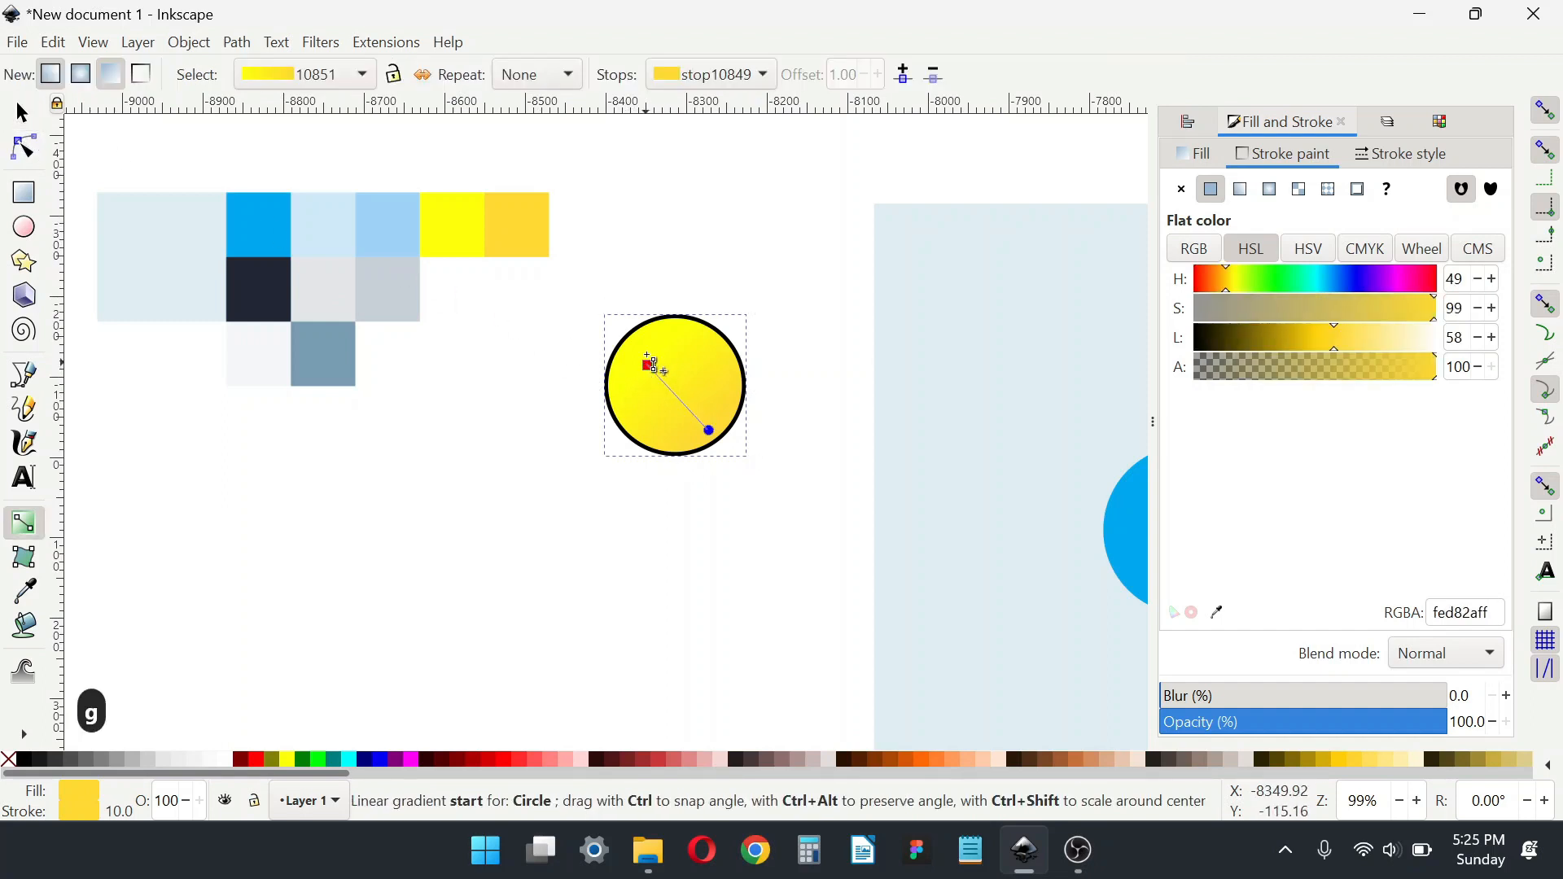
click(709, 430)
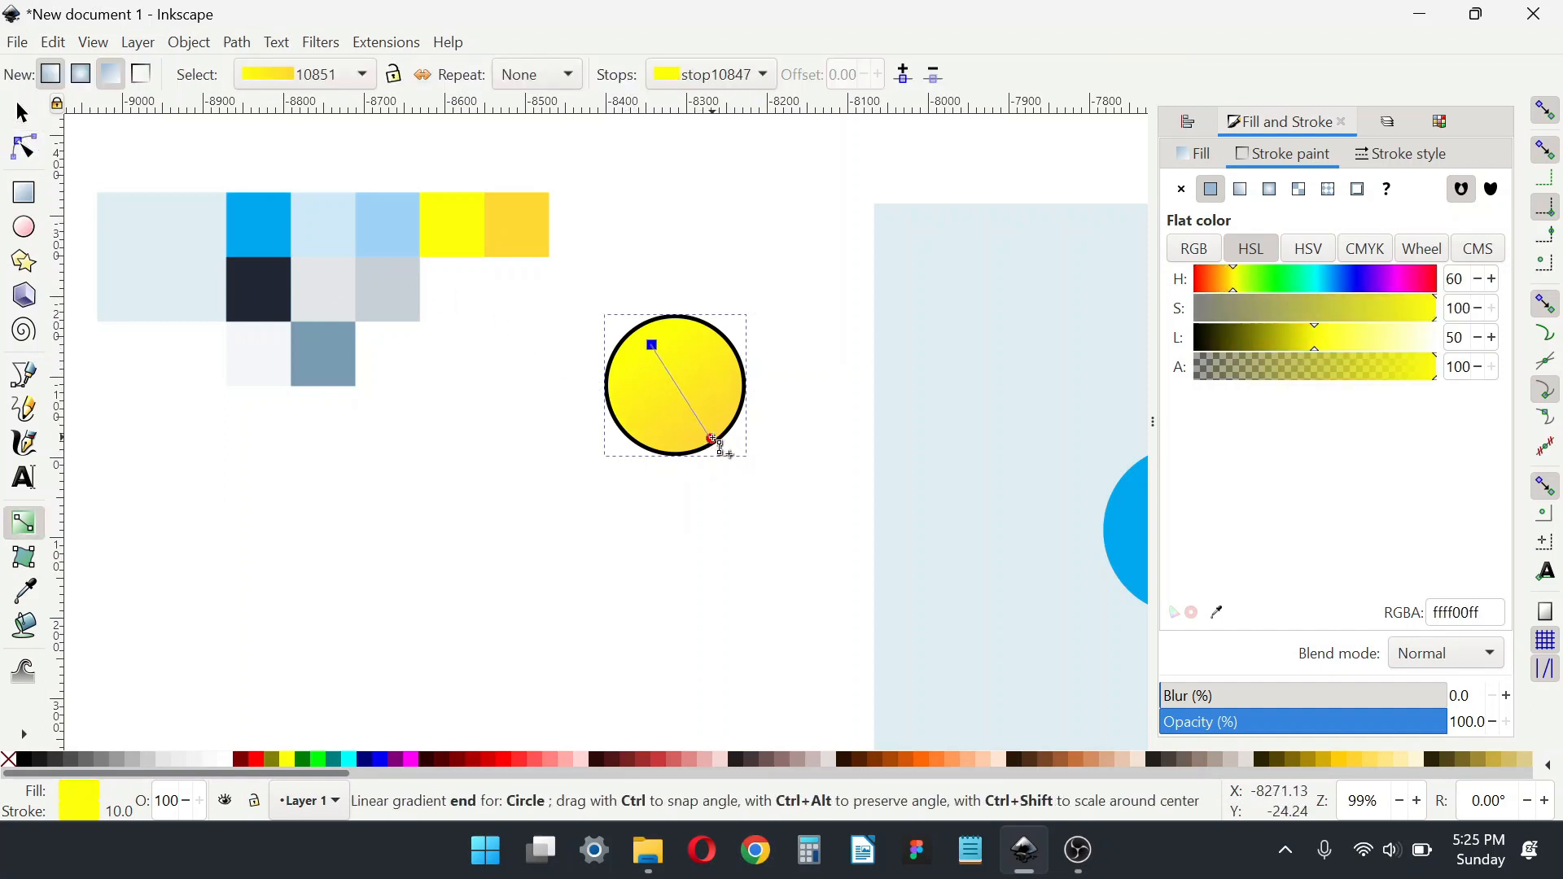
click(712, 439)
click(32, 121)
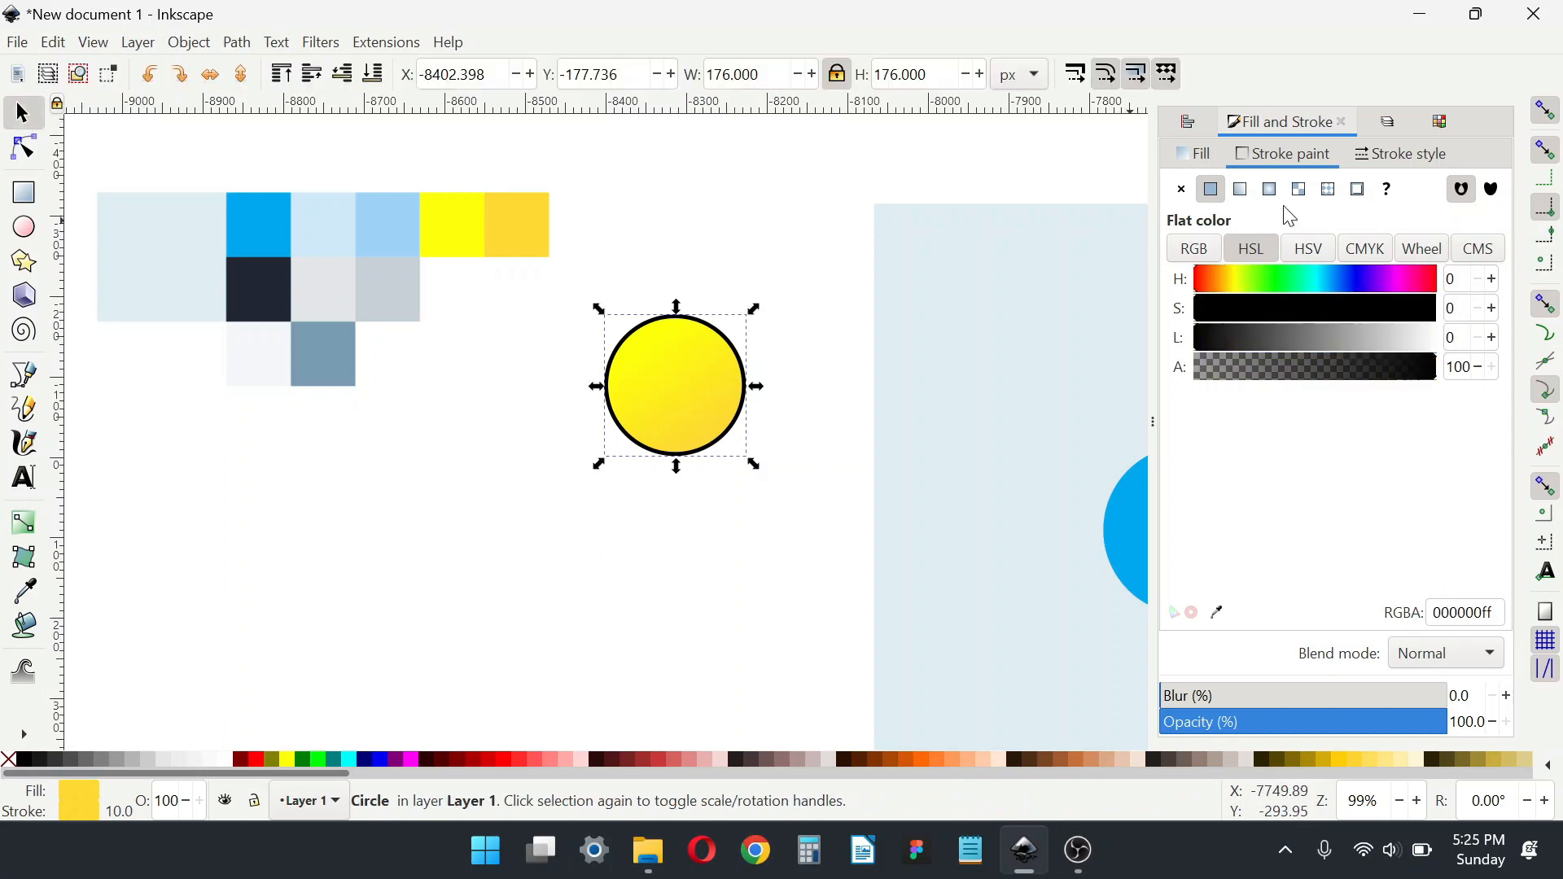
Step: Change the circle's stroke paint to the existing yellow-to-amber linear gradient
click(1243, 190)
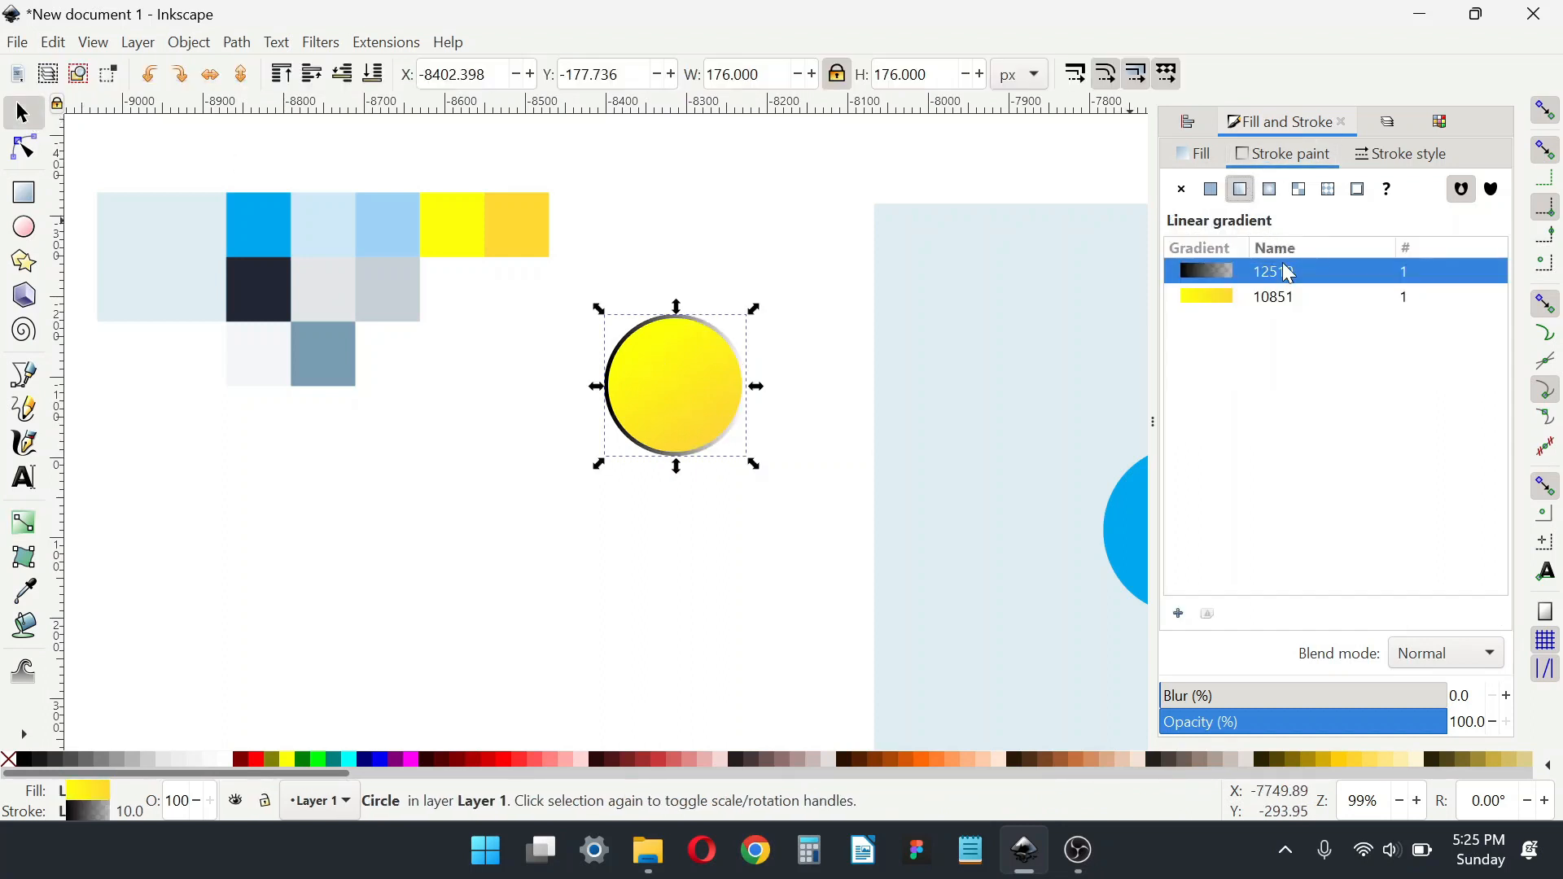
click(893, 349)
click(721, 397)
key(g)
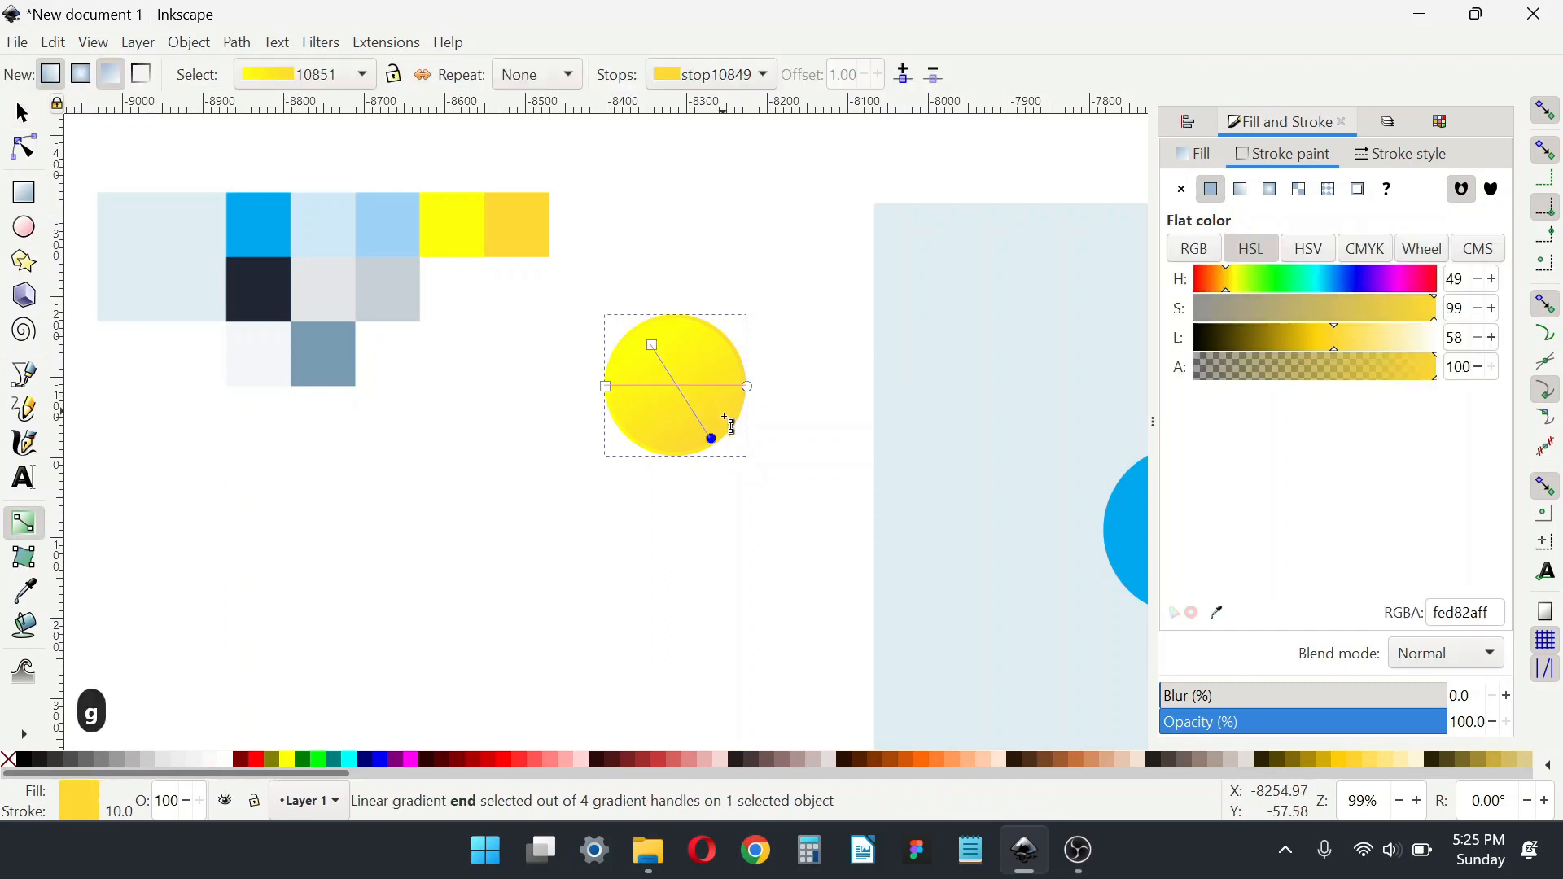
drag(1335, 339, 1378, 348)
key(ctrl+z)
click(747, 385)
click(605, 385)
key(ctrl+z)
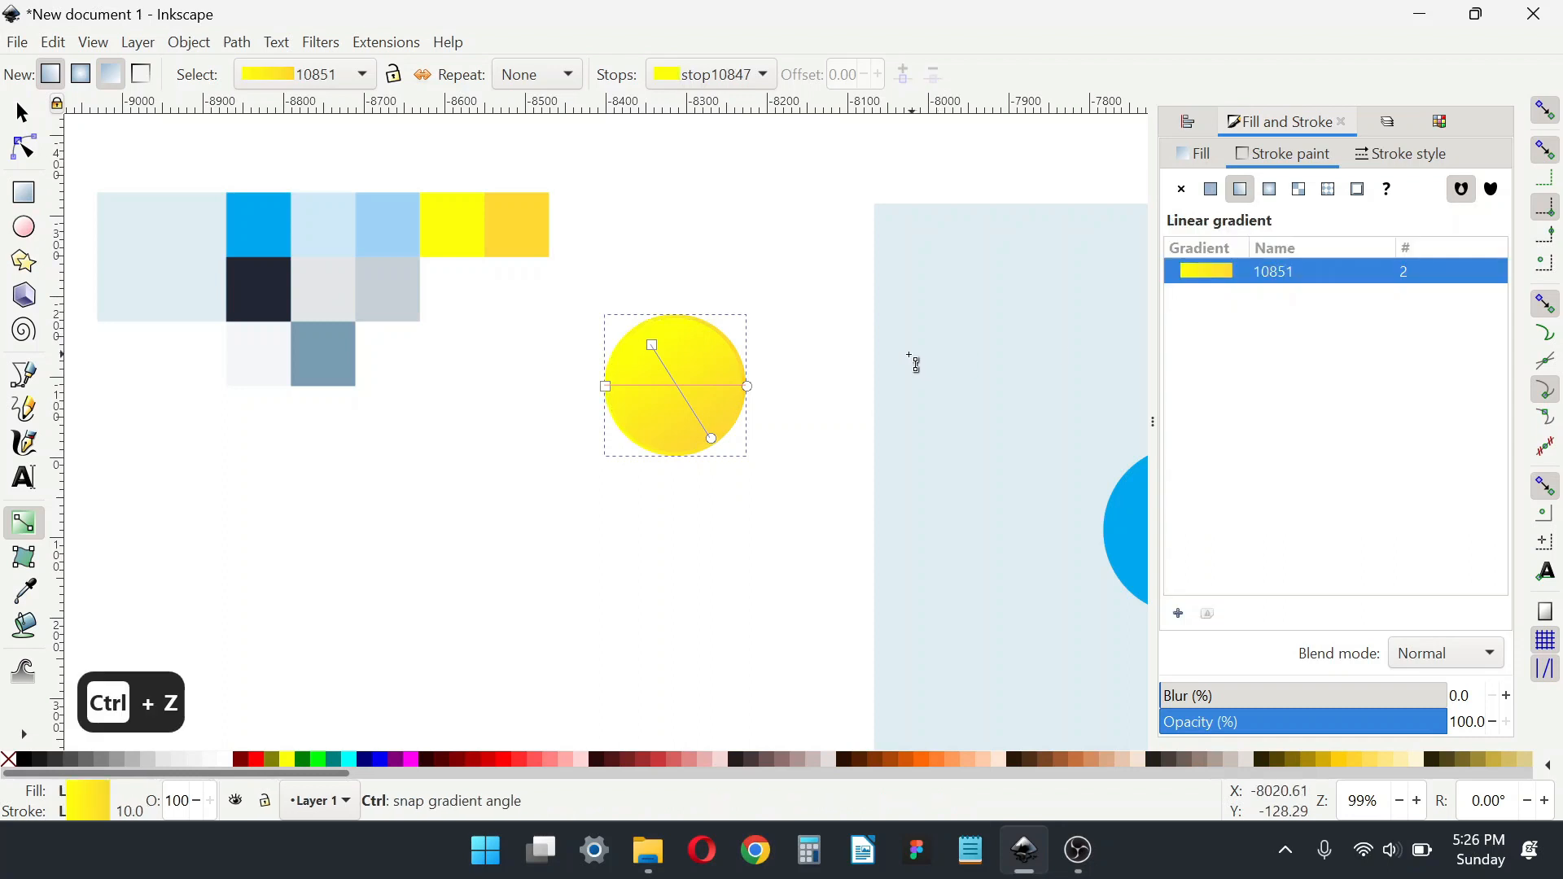
Step: Move the stroke gradient's start to the circle's upper left and recolour that stop pale yellow (fffdd4)
drag(606, 386, 639, 323)
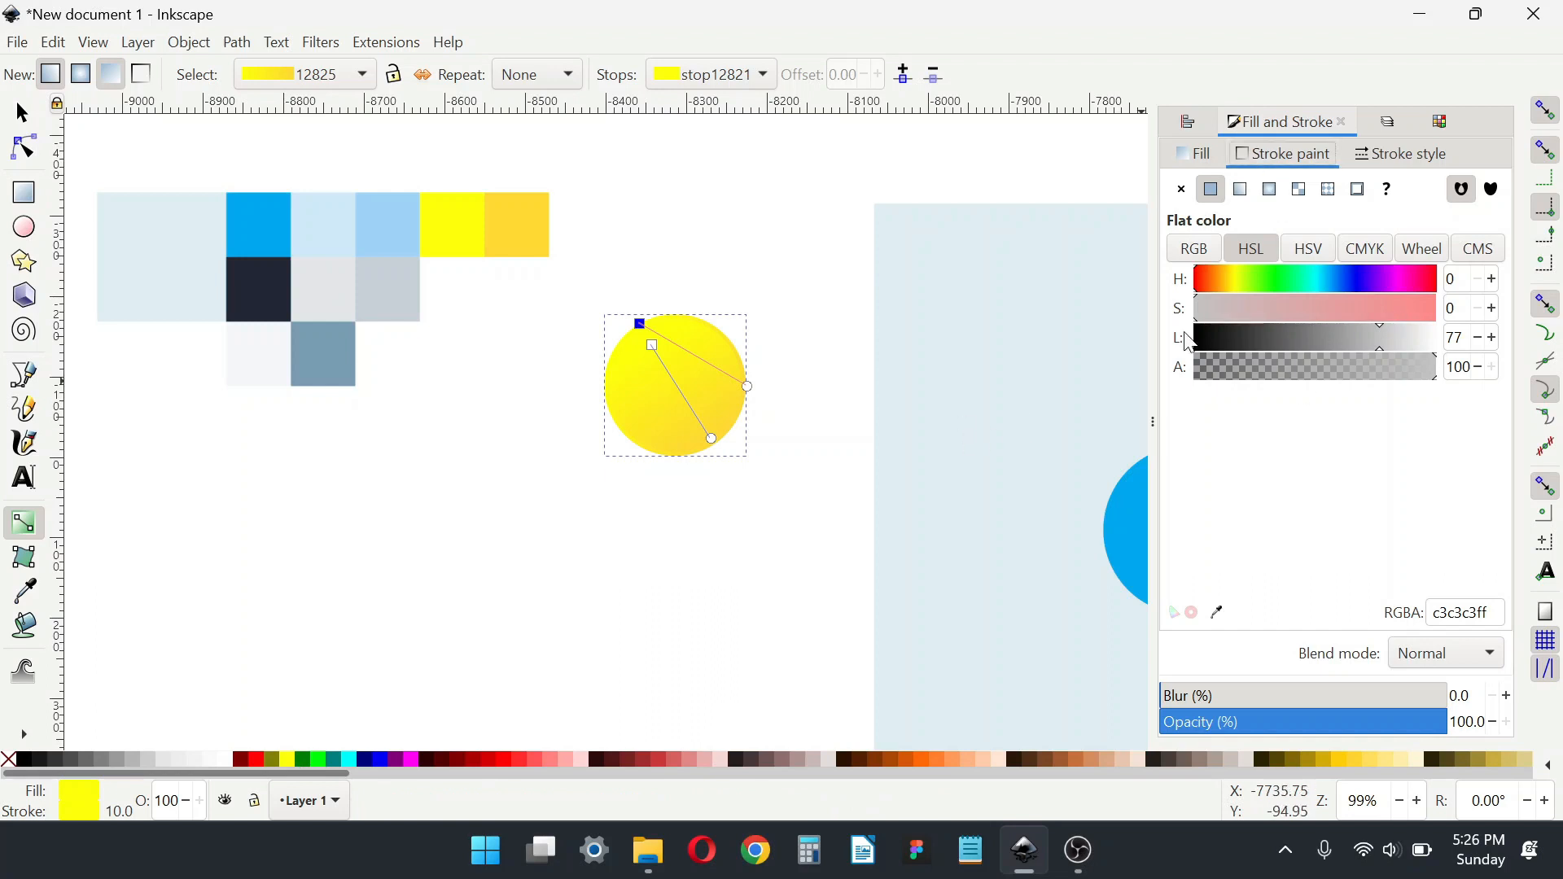
click(1237, 279)
click(1433, 309)
mouse_move(1425, 334)
mouse_down()
mouse_move(1336, 337)
mouse_move(1424, 345)
mouse_up()
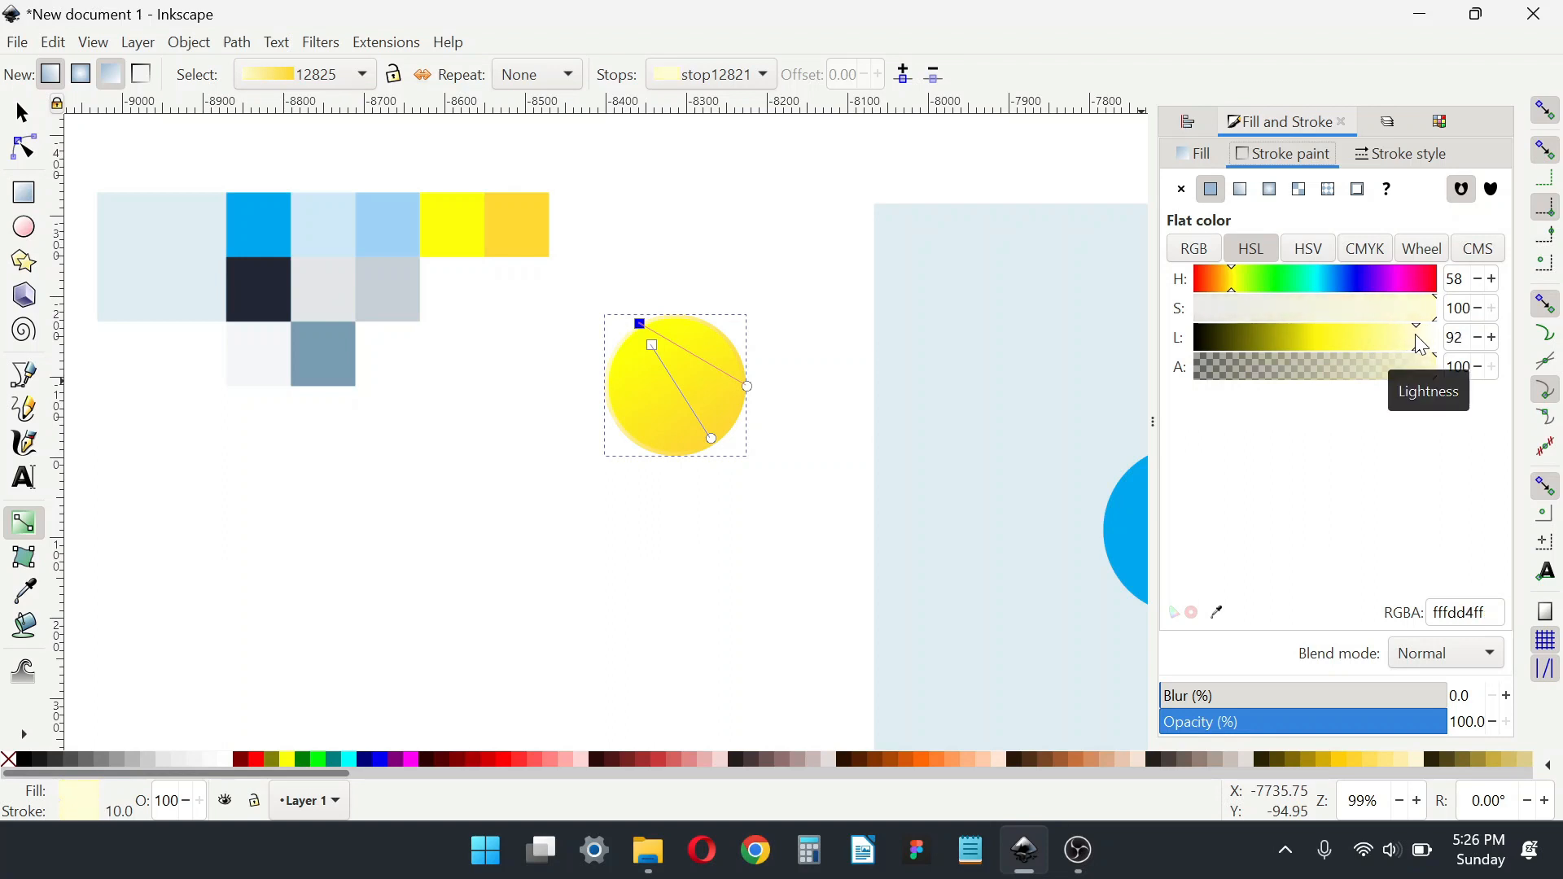
Step: Place the yellow circle inside the left end of the blue pill, vertically centred on it
click(13, 110)
drag(641, 381, 1017, 456)
drag(966, 460, 701, 472)
shift+click(912, 413)
key(ctrl+shift+a)
click(227, 423)
click(729, 415)
Step: Move the palette image close to the left side of the pale blue square, level with the pill
scroll(725, 419, up, 2)
scroll(749, 450, down, 3)
scroll(749, 449, down, 1)
click(405, 513)
drag(554, 577, 515, 535)
drag(638, 590, 612, 618)
drag(324, 398, 394, 398)
drag(323, 320, 382, 456)
scroll(791, 478, down, 2)
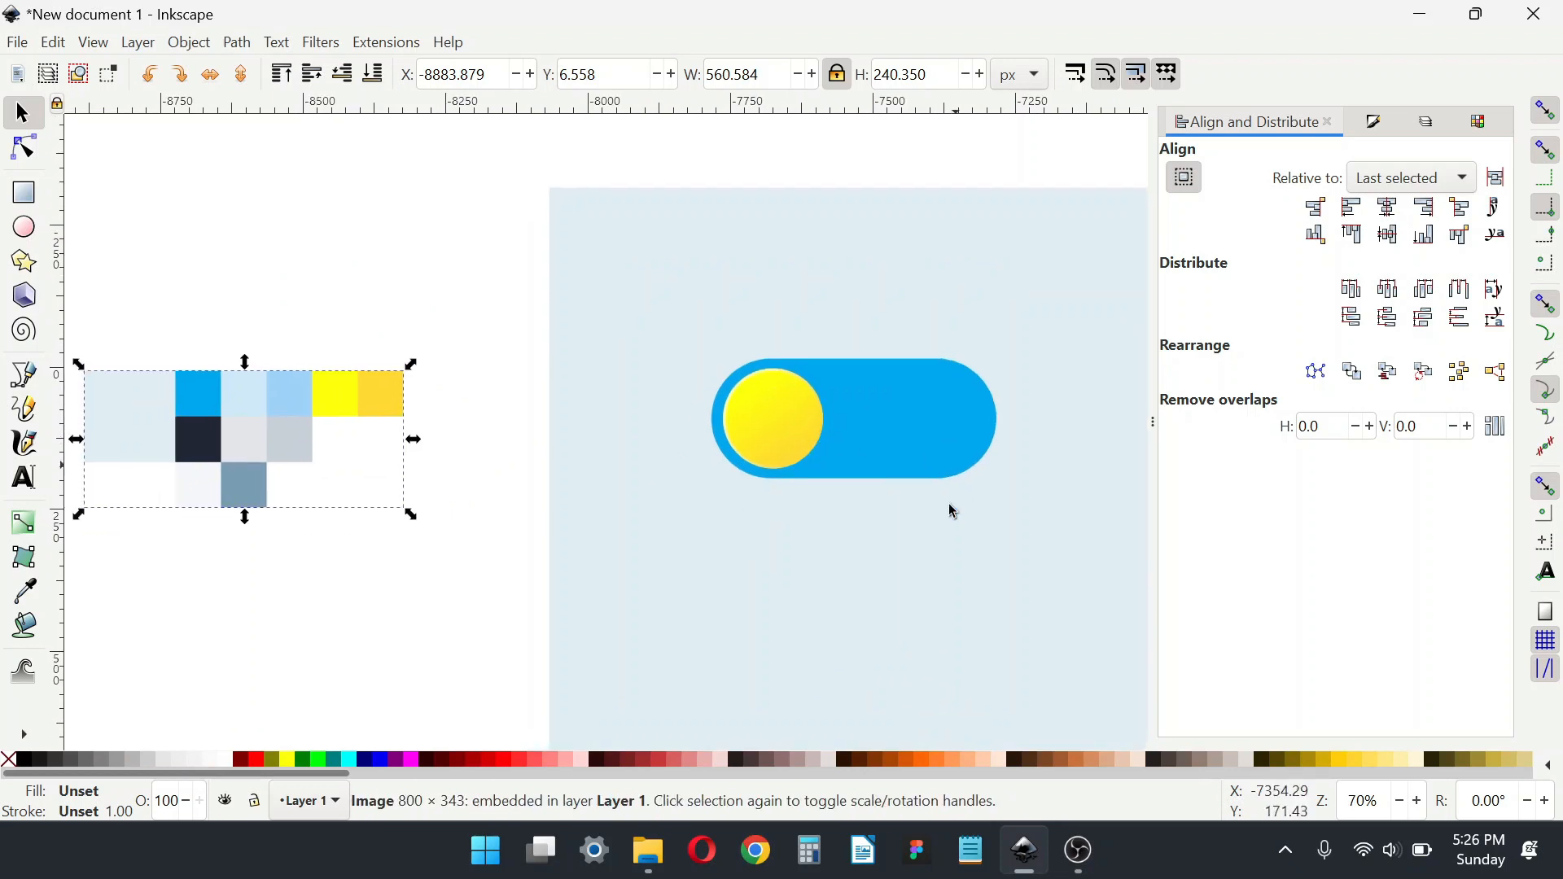
Step: Draw a circle about 146 px across below the pill, without a stroke, and fill it magenta
click(21, 224)
scroll(757, 468, down, 2)
scroll(757, 468, right, 2)
drag(798, 428, 882, 511)
key(ctrl+shift+f)
click(1285, 161)
click(1181, 196)
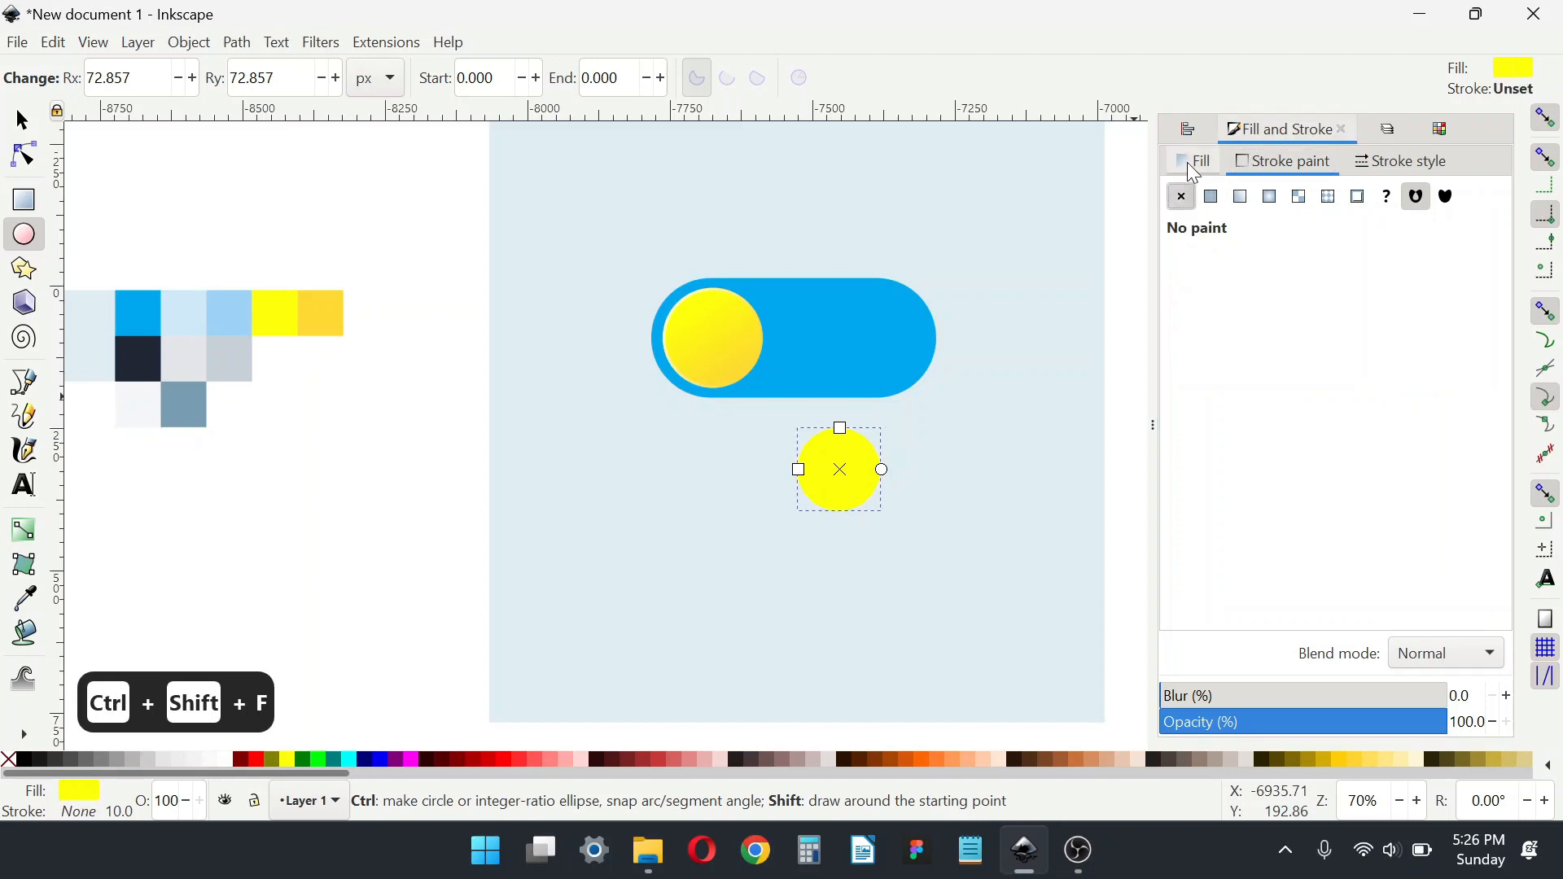
click(345, 759)
click(411, 758)
Step: Move the magenta circle onto the middle of the pill's lower edge and recolour it bright green
scroll(838, 446, up, 1)
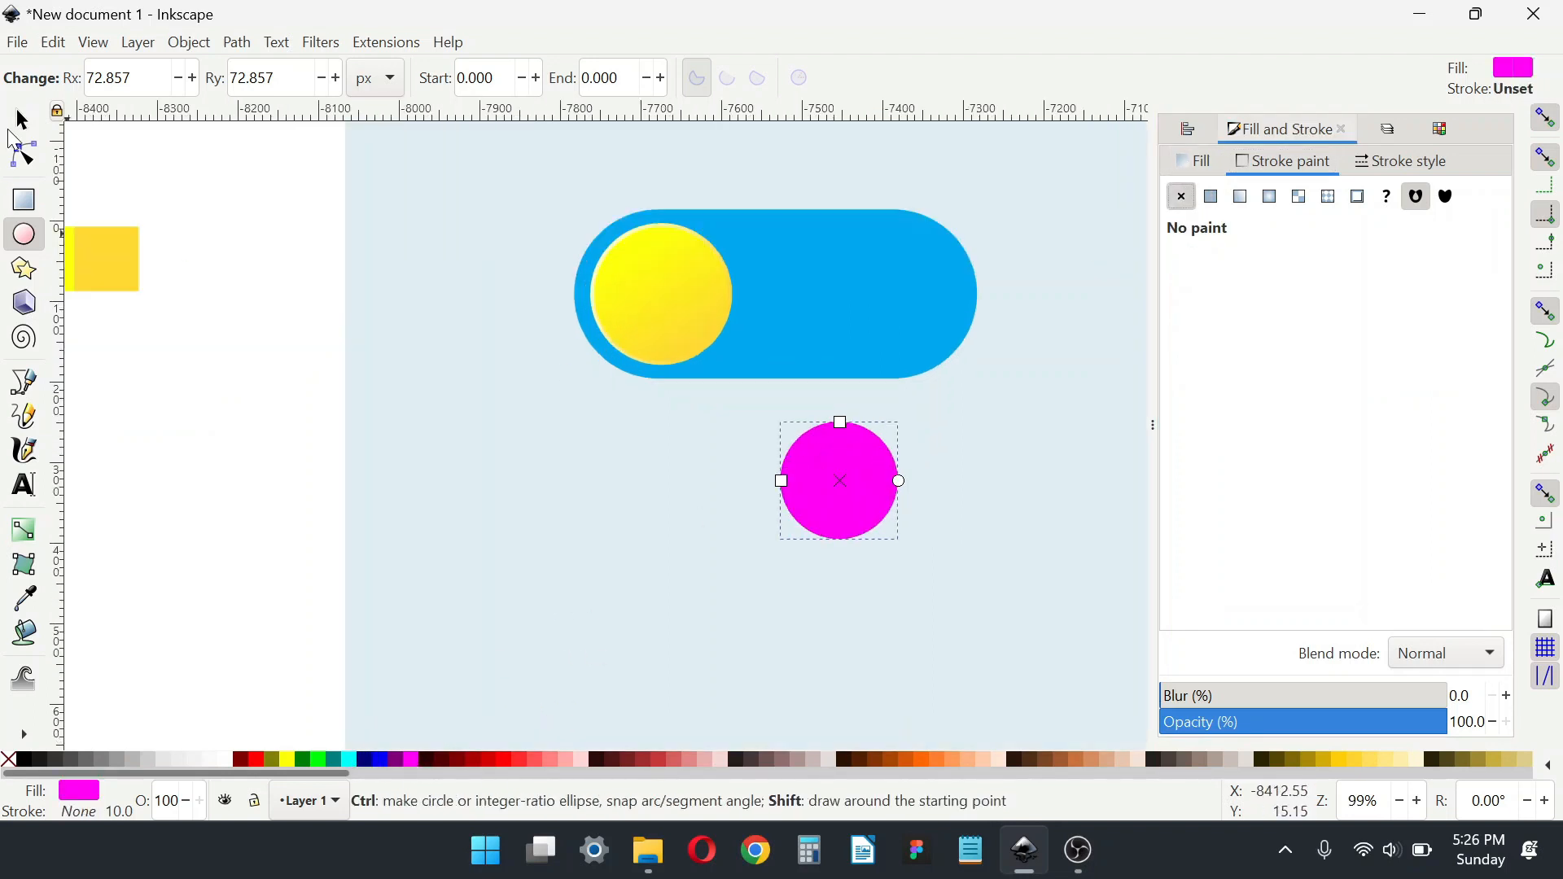
click(22, 119)
drag(862, 456, 838, 330)
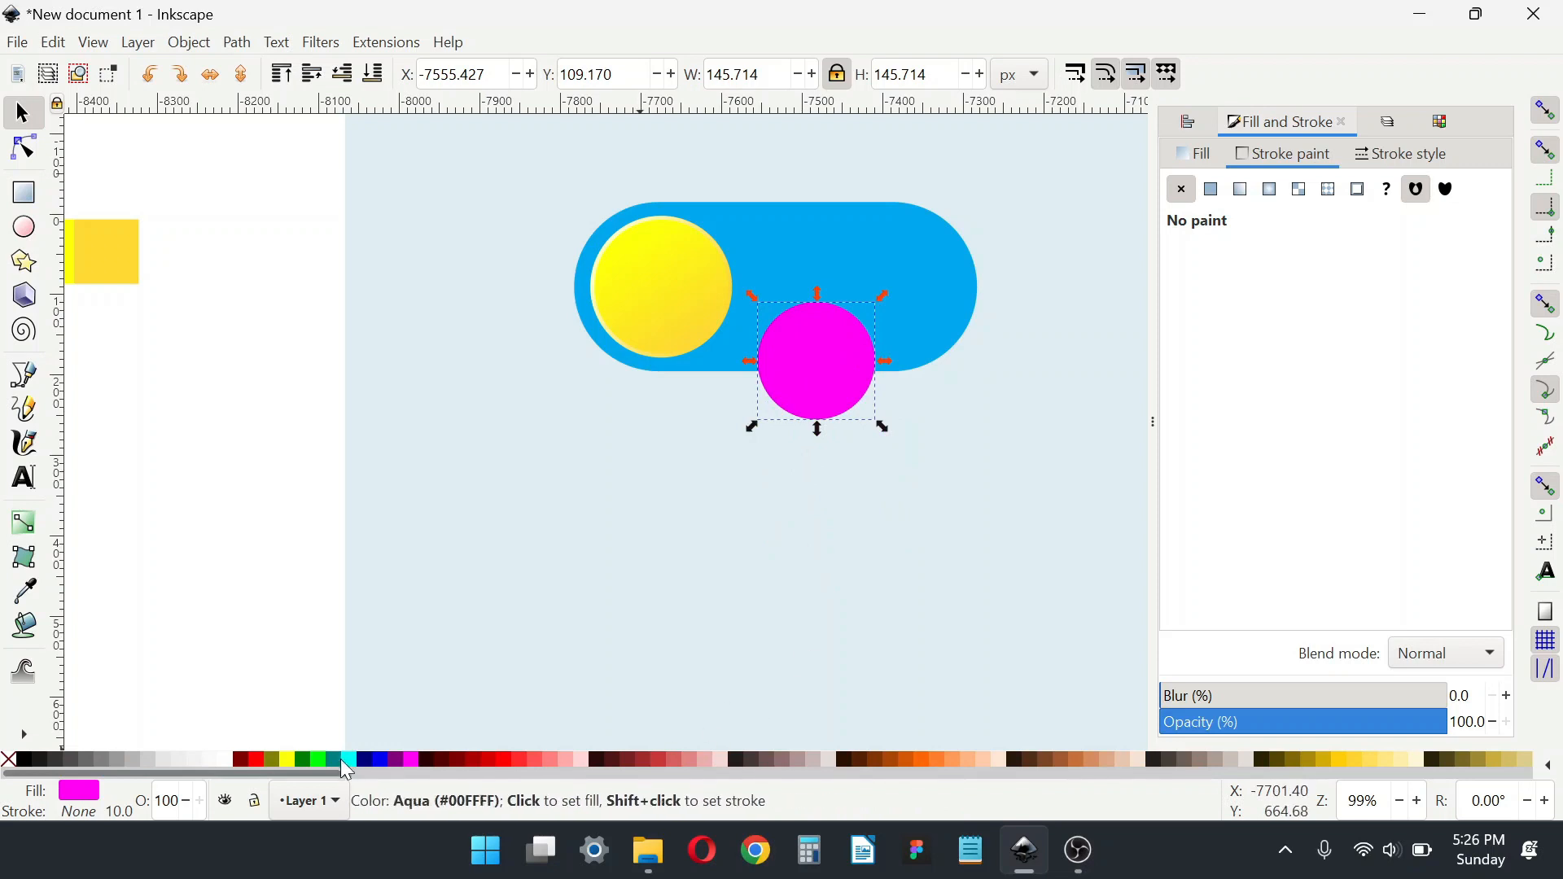
click(303, 759)
Step: Duplicate the green circle, place the copy up and to its right over the pill, and shrink it
scroll(763, 457, right, 1)
scroll(763, 456, up, 1)
key(ctrl+d)
drag(763, 457, 890, 463)
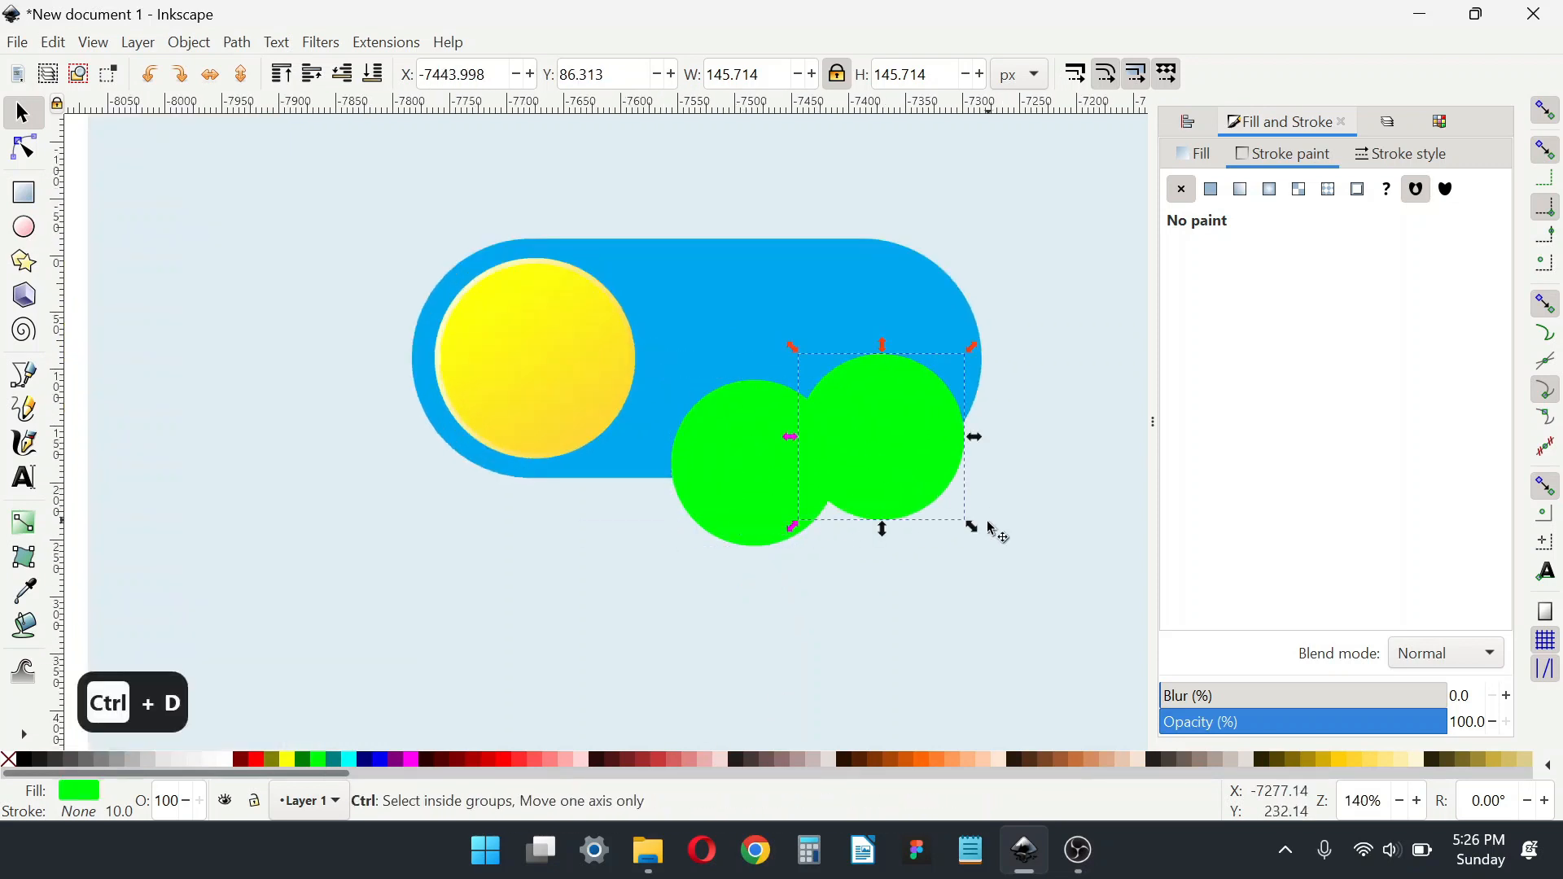
drag(968, 528, 944, 501)
Step: Set the opacity of both green circles to about 40%
shift+click(772, 506)
drag(1356, 721, 1274, 722)
click(977, 492)
Step: Reposition and shrink the right-hand green circle near the pill's lower right end
click(864, 421)
scroll(863, 420, up, 1)
drag(863, 422, 817, 426)
drag(926, 368, 865, 429)
drag(811, 489, 818, 444)
Step: Duplicate the large left green circle, move the copy towards the pill's right end, and resize it
click(673, 496)
key(ctrl+d)
drag(673, 496, 900, 450)
drag(1051, 336, 1009, 371)
drag(883, 488, 991, 425)
Step: Add another green circle copy for the pill's right end and turn off snapping
key(ctrl+d)
drag(1129, 431, 1015, 371)
click(1544, 111)
mouse_move(908, 460)
mouse_down()
mouse_move(739, 516)
mouse_move(927, 439)
mouse_up()
Step: Duplicate and reposition a green circle at the pill's lower right, and enlarge the middle one to about 124 px
click(735, 503)
key(ctrl+d)
drag(739, 494, 718, 477)
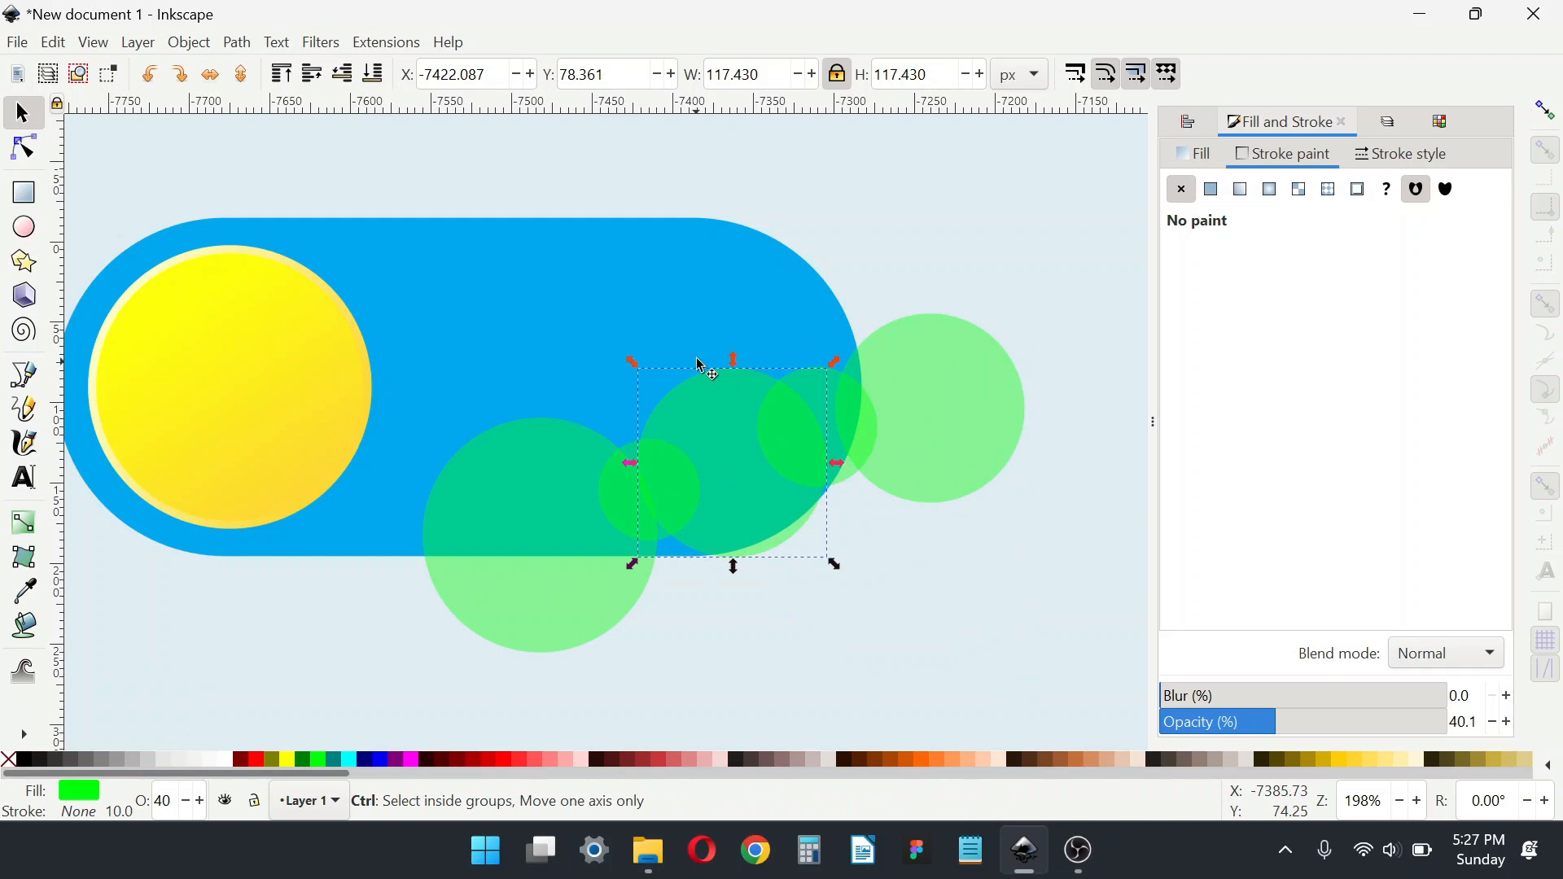
drag(632, 360, 617, 344)
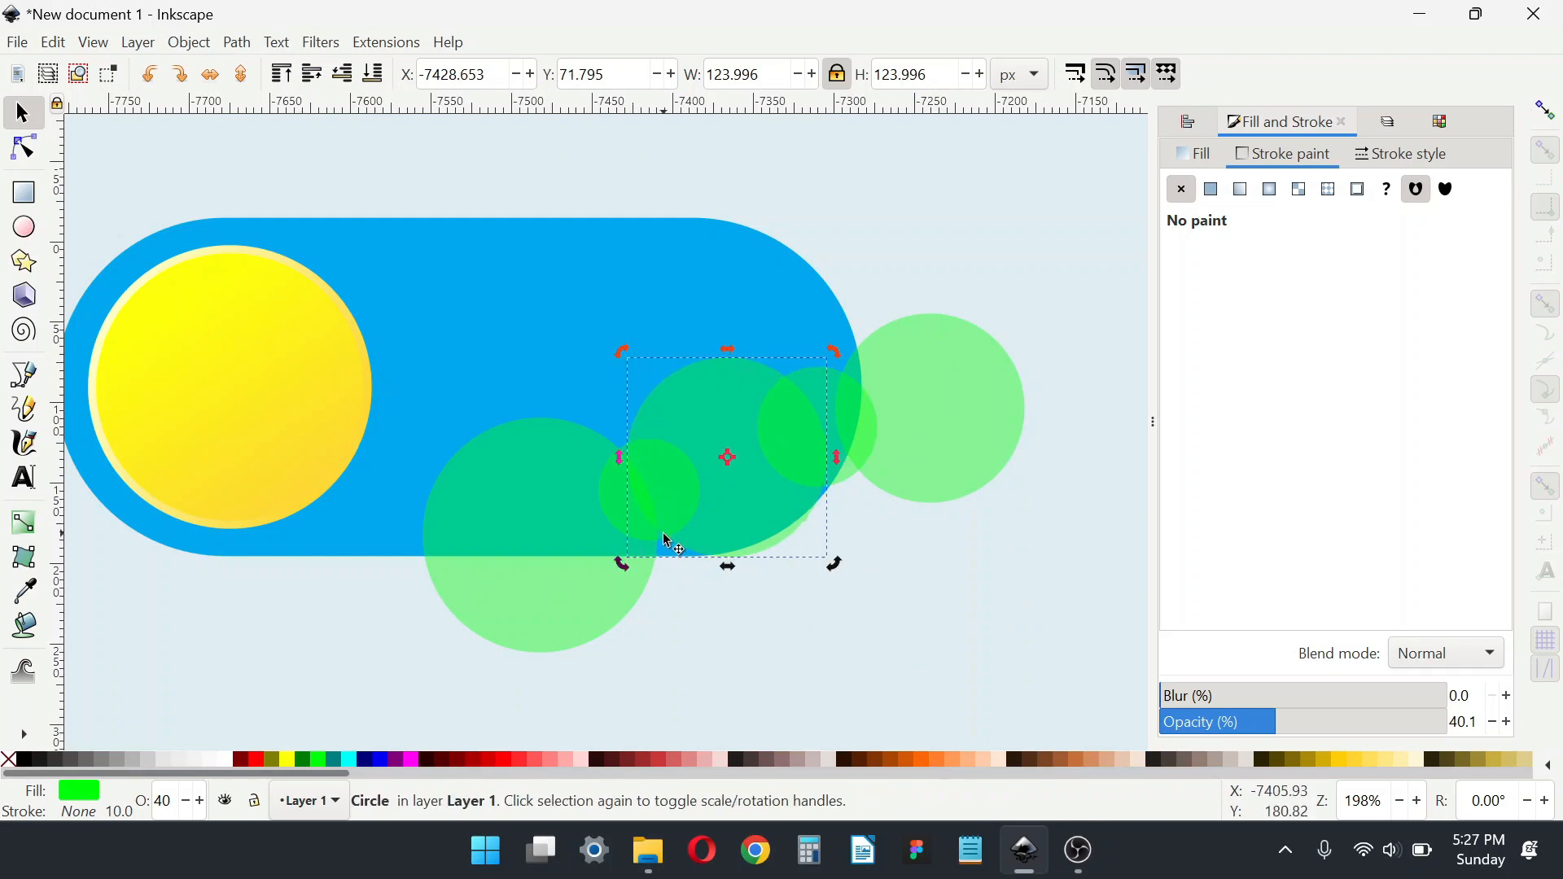
Step: Nudge the smaller and rightmost green circles up and left to tighten the overlapping chain along the pill's right end
scroll(664, 529, up, 2)
click(661, 540)
drag(659, 545, 629, 505)
drag(763, 410, 694, 483)
drag(1063, 293, 1001, 332)
click(869, 301)
drag(871, 301, 870, 272)
scroll(862, 265, down, 2)
Step: Shrink the large left green circle to about 130 px and add smaller copies of it on its left side
click(619, 415)
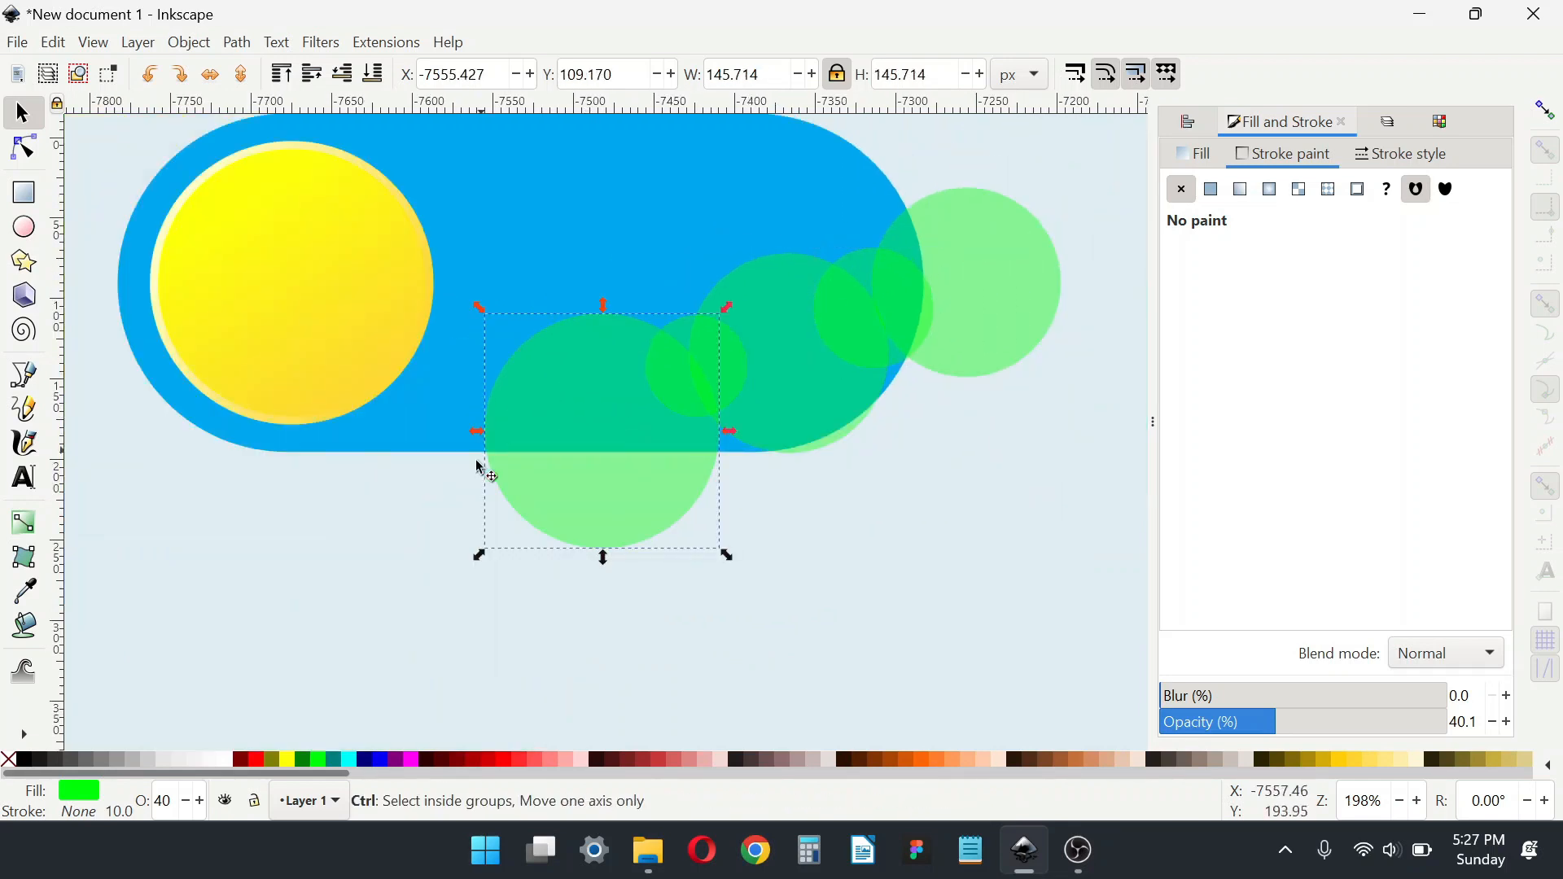
drag(481, 560, 505, 548)
key(ctrl+d)
click(621, 426)
drag(621, 425, 487, 424)
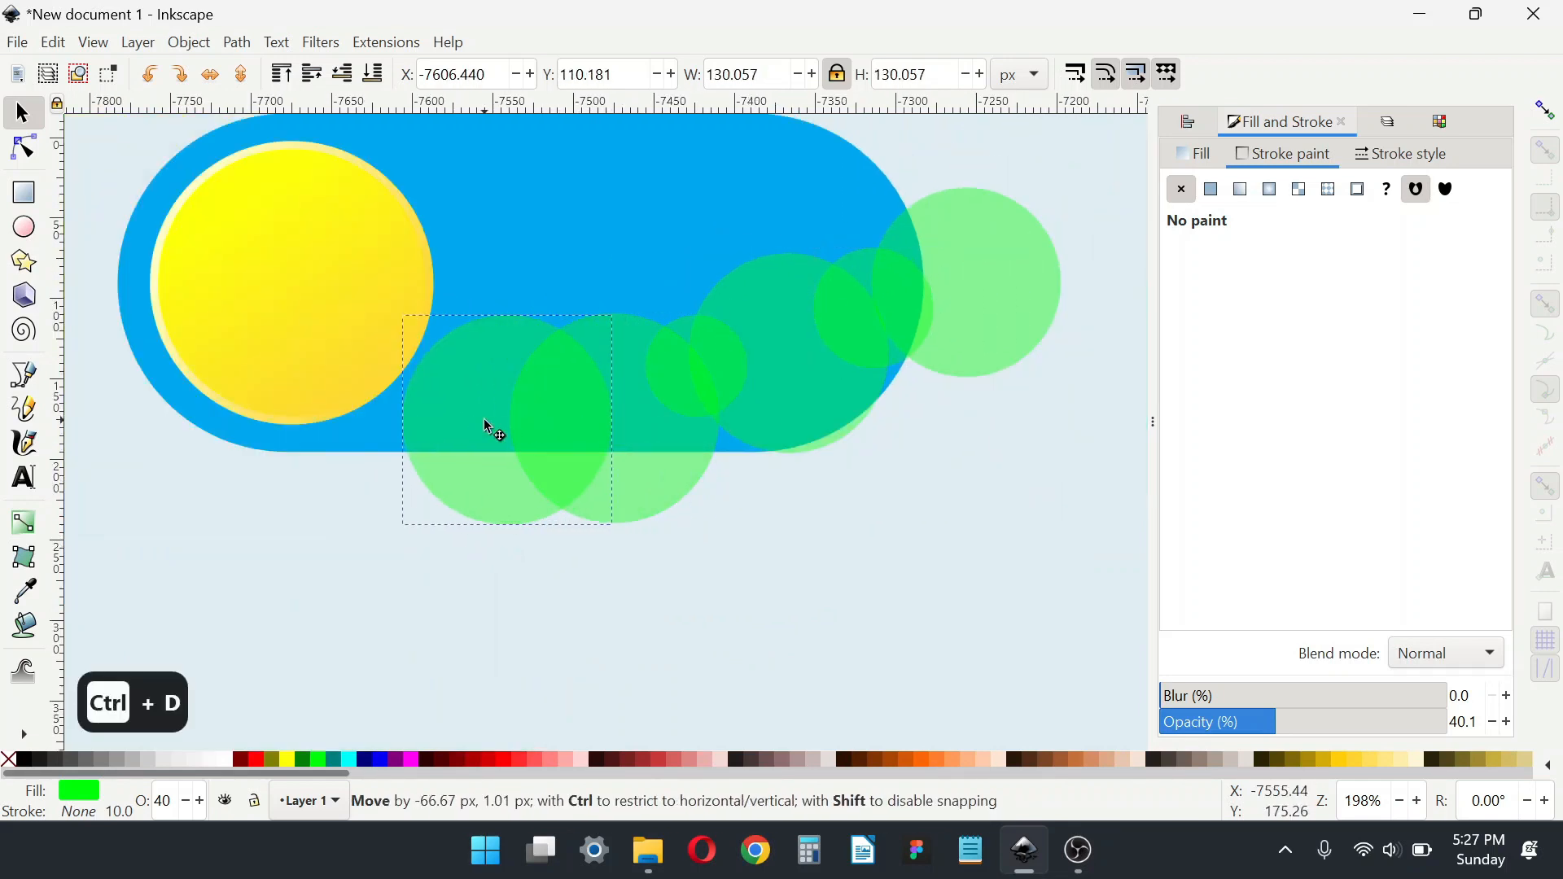
drag(619, 309, 465, 419)
drag(397, 360, 464, 391)
Step: Duplicate the 130 px green circle onto the yellow circle's lower part and raise the 80 px circle beside it slightly
click(610, 377)
key(ctrl+d)
drag(611, 377, 343, 368)
drag(521, 379, 522, 355)
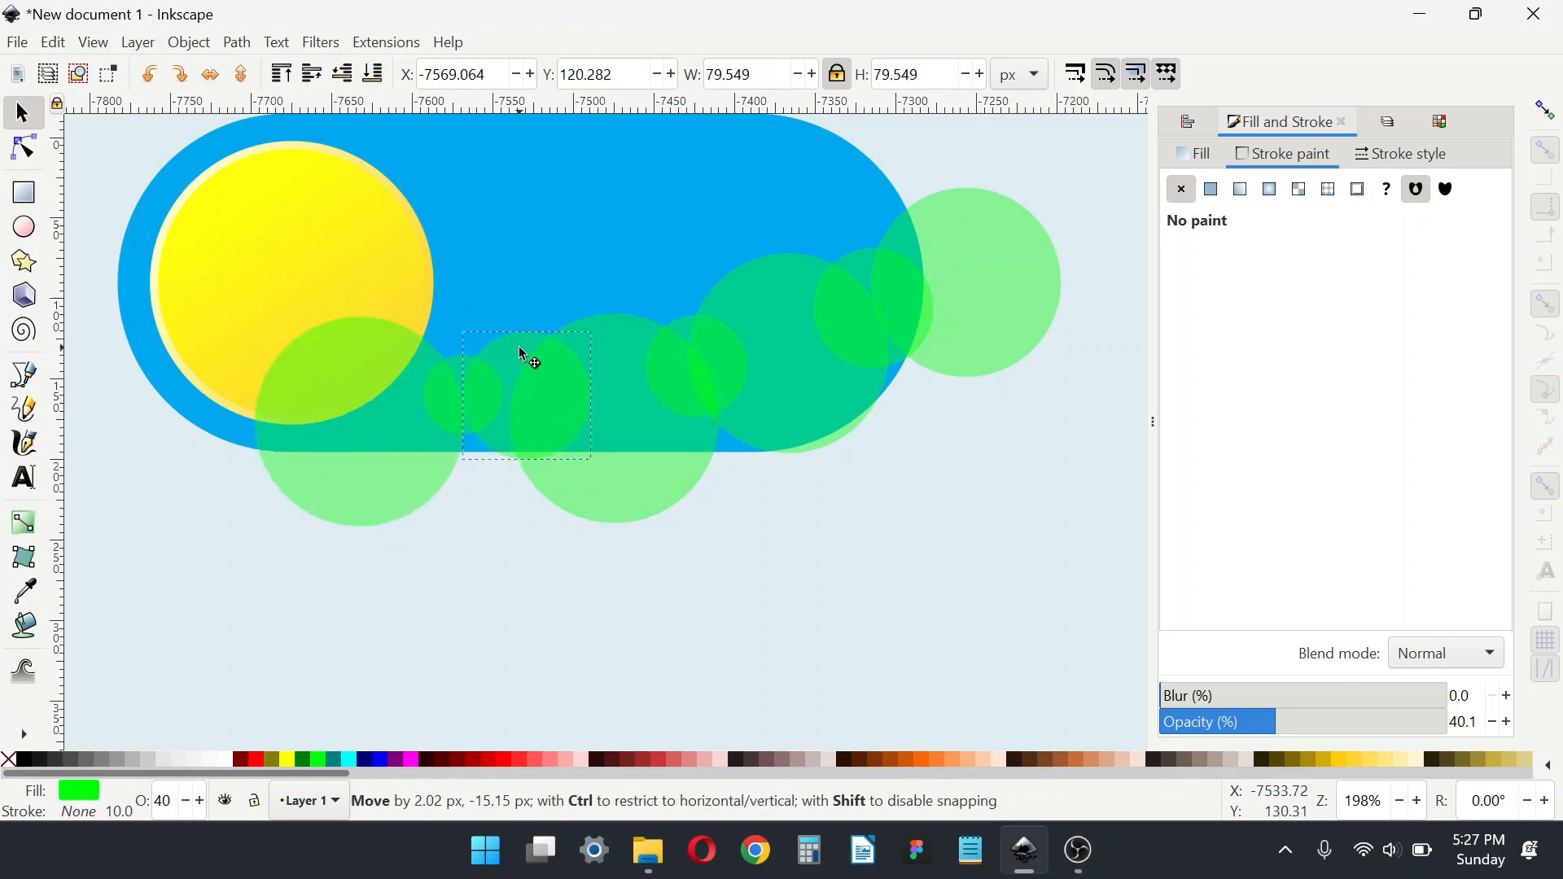
Step: Duplicate the leftmost large green circle four times and spread the copies in a row below the others
scroll(456, 404, left, 3)
click(433, 425)
key(ctrl+d)
drag(433, 425, 1005, 443)
key(ctrl+d)
key(ctrl+d)
key(ctrl+d)
ctrl+scroll(827, 405, down, 1)
right_click(934, 437)
mouse_move(1078, 480)
click(1262, 502)
drag(1395, 724, 1529, 714)
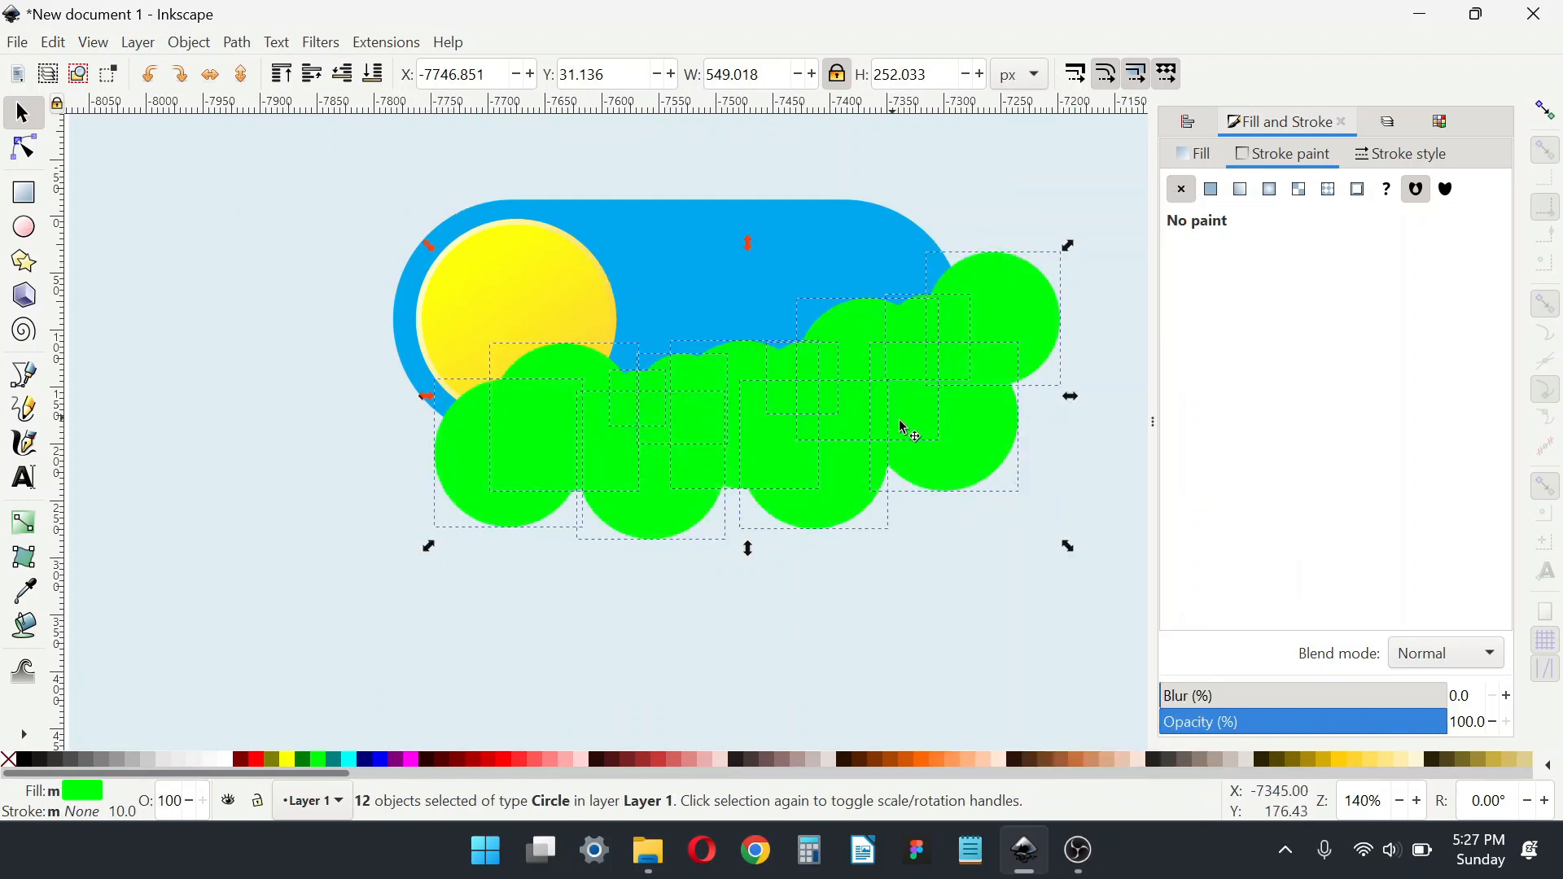
key(ctrl+z)
ctrl+scroll(895, 350, up, 1)
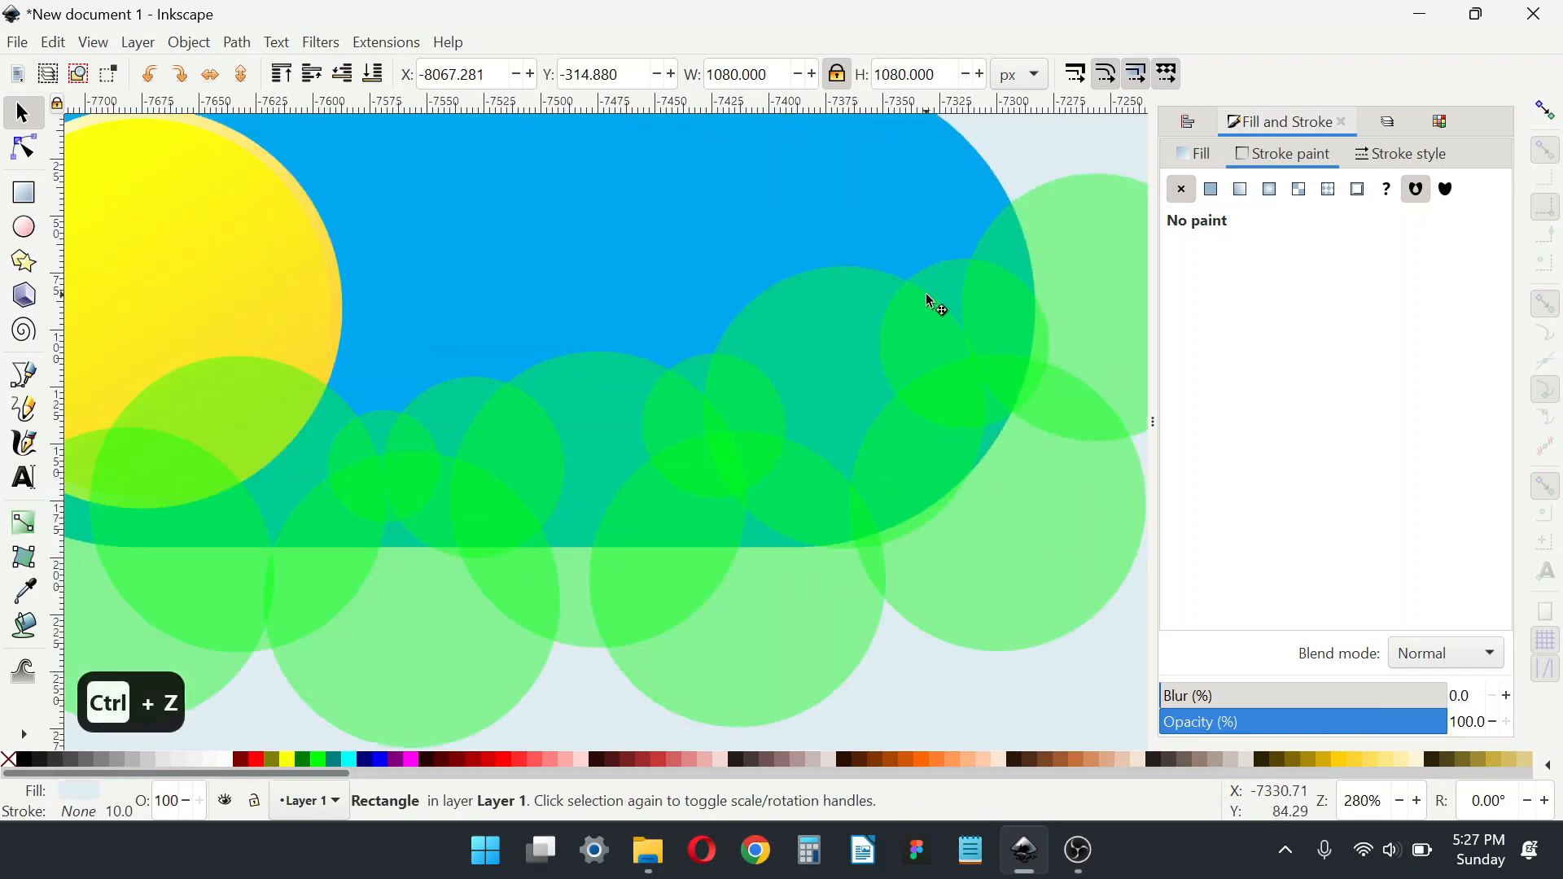
key(ctrl+z)
Step: Fine-tune the green circles' placement, lowering one in the bottom row and shrinking the 80 px circle to about 61 px
mouse_move(904, 303)
mouse_down()
mouse_move(934, 321)
mouse_move(918, 329)
mouse_up()
drag(755, 368, 759, 379)
drag(539, 403, 537, 452)
click(529, 403)
click(574, 379)
drag(586, 386, 576, 372)
mouse_move(647, 466)
mouse_down()
mouse_move(658, 474)
mouse_move(649, 464)
mouse_up()
Step: Select all the matching green circles, set their opacity to 100%, and unite them into one path
scroll(593, 404, up, 1)
scroll(627, 426, down, 2)
right_click(651, 509)
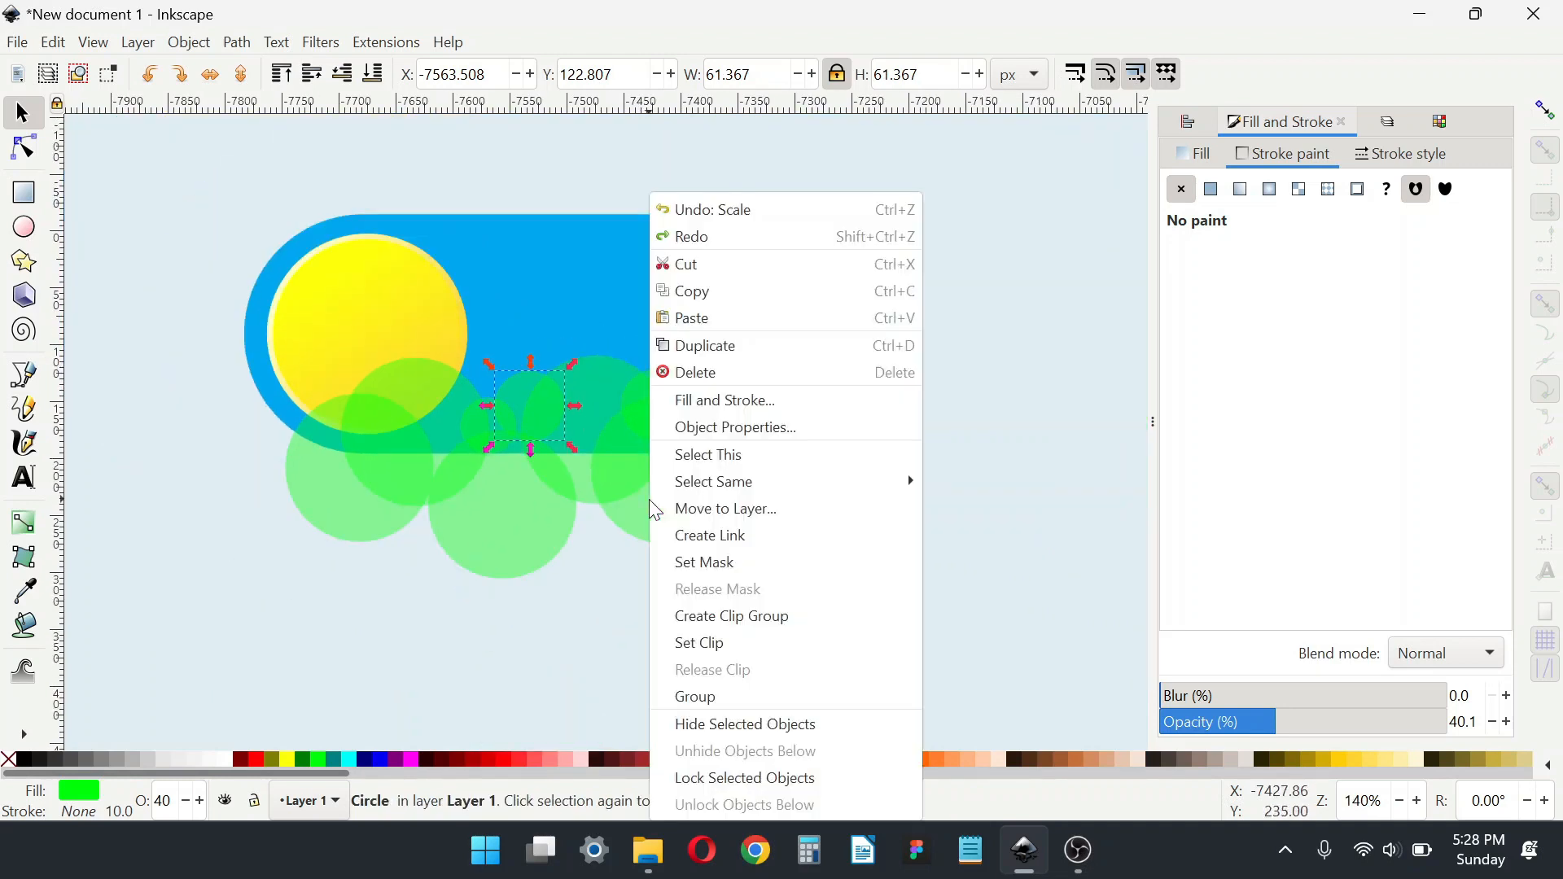
mouse_move(732, 481)
click(961, 507)
drag(1294, 725, 1557, 730)
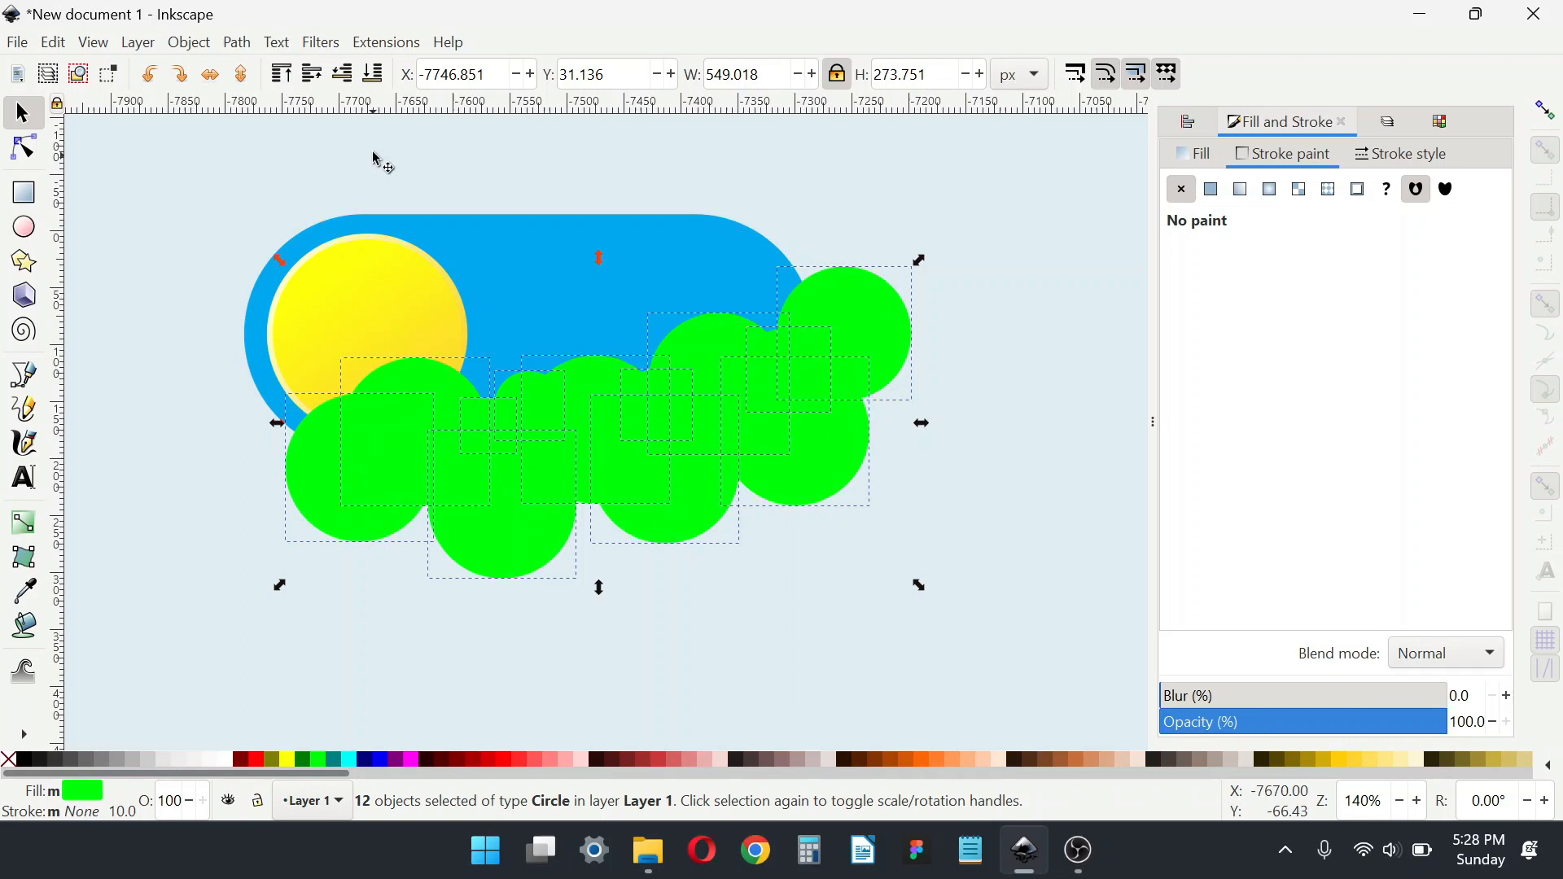
click(237, 43)
click(280, 153)
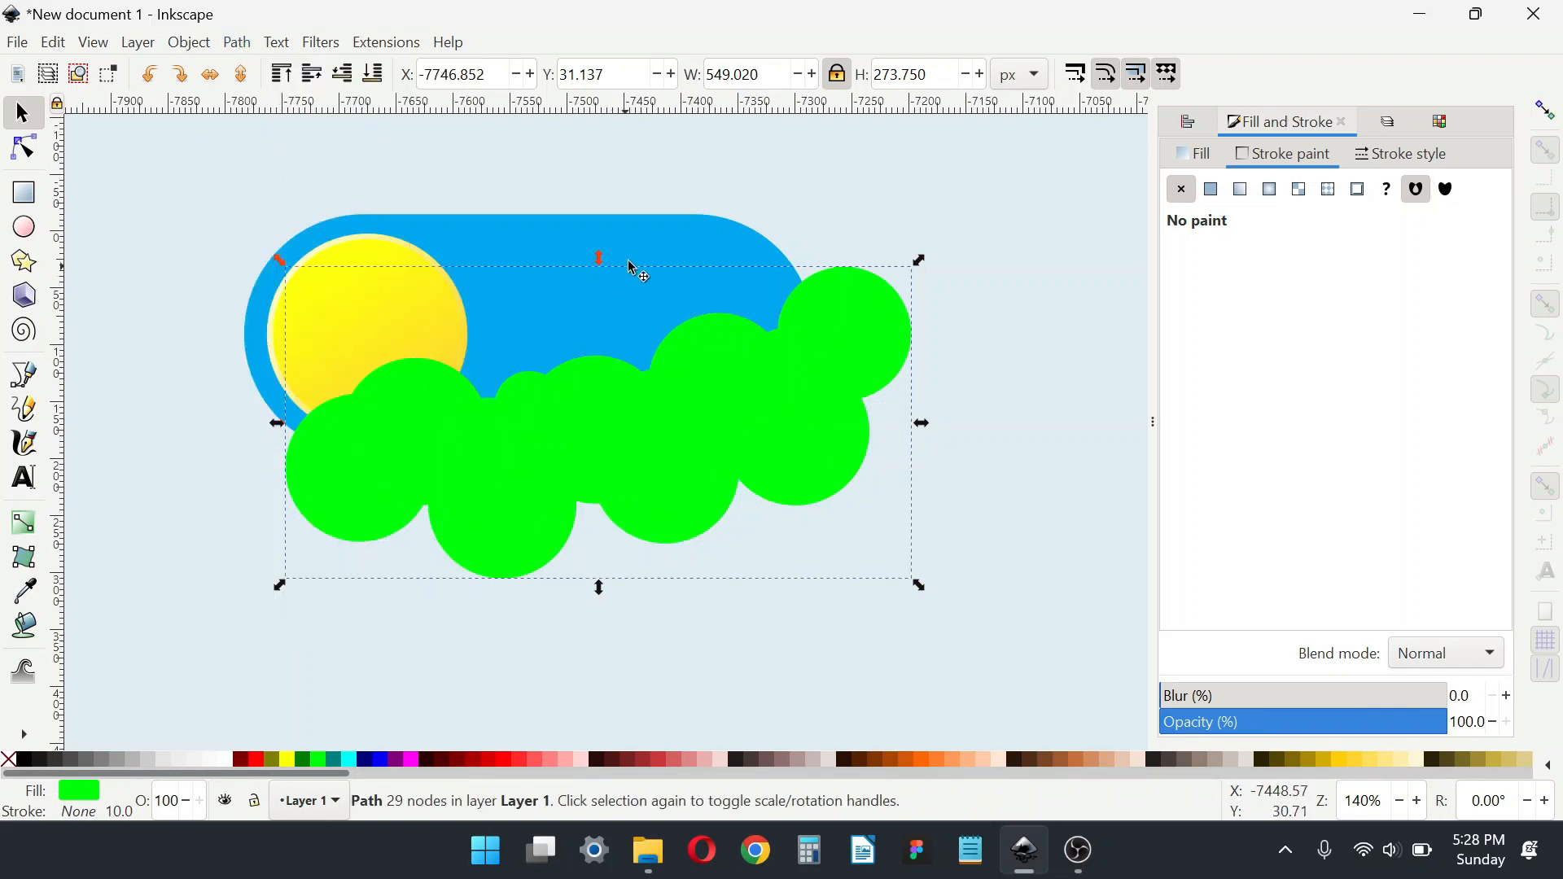
Step: Duplicate the blue pill and intersect the copy with the green path so the green shape stays within the pill
click(690, 240)
key(ctrl+d)
shift+click(887, 320)
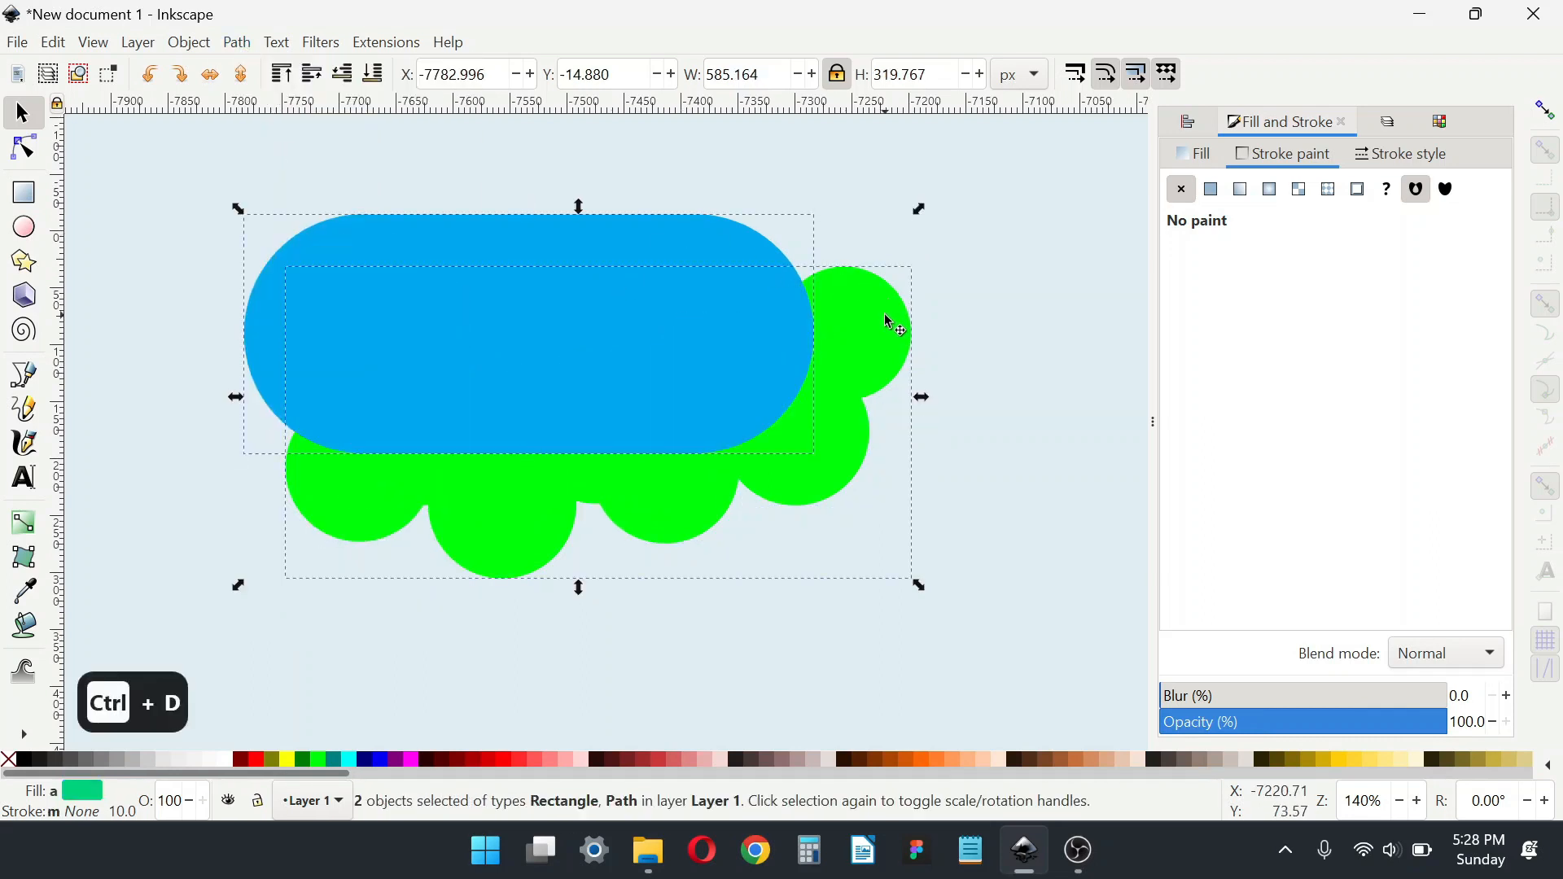
drag(545, 330, 747, 333)
key(ctrl+z)
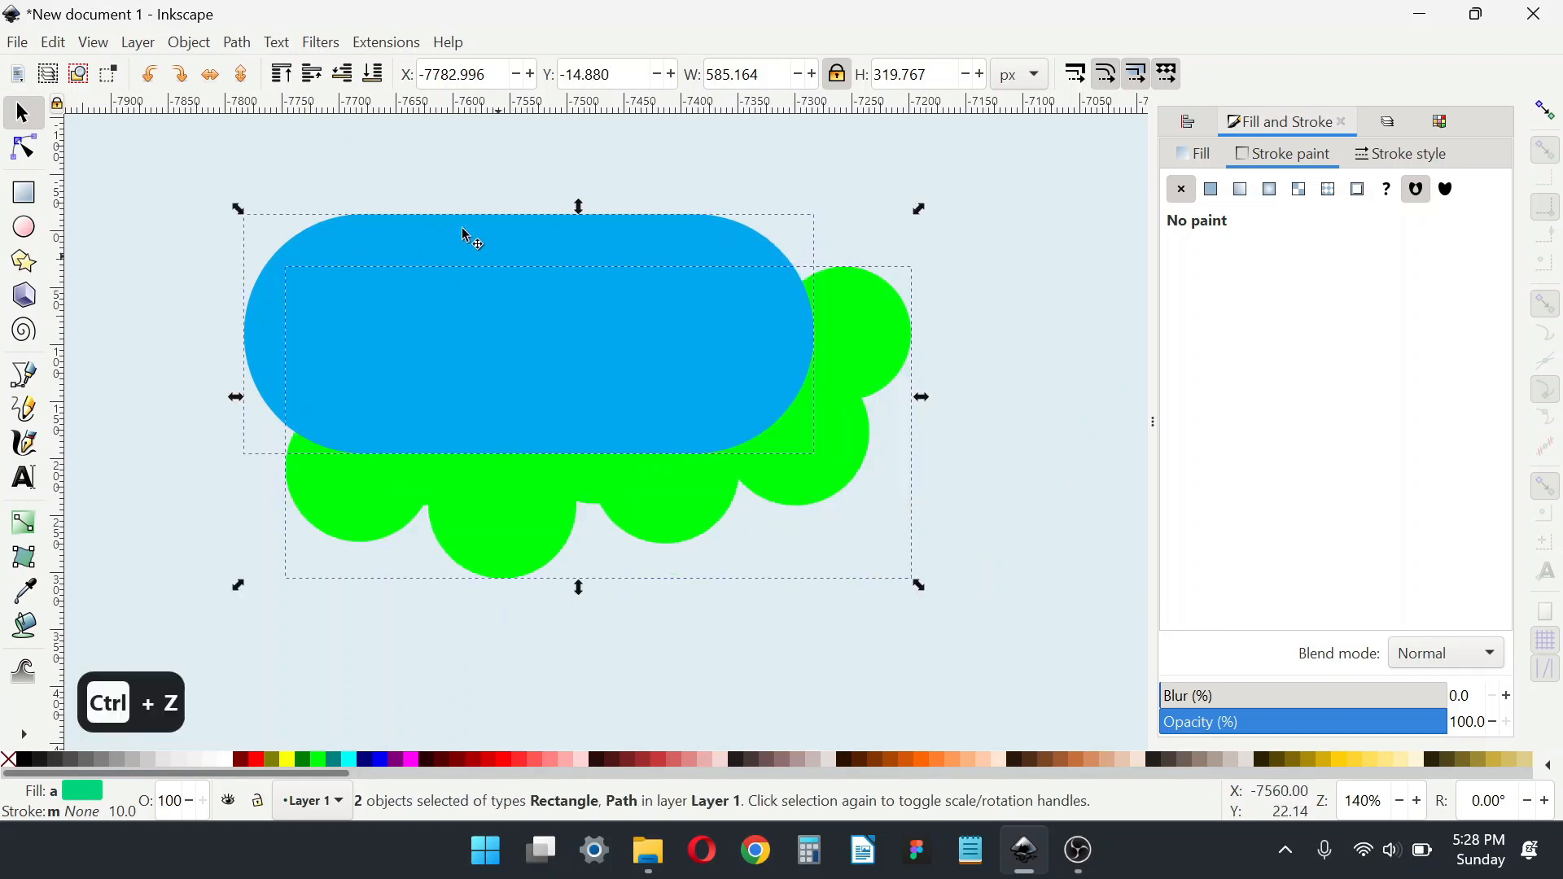
click(237, 43)
click(279, 202)
ctrl+scroll(701, 422, down, 2)
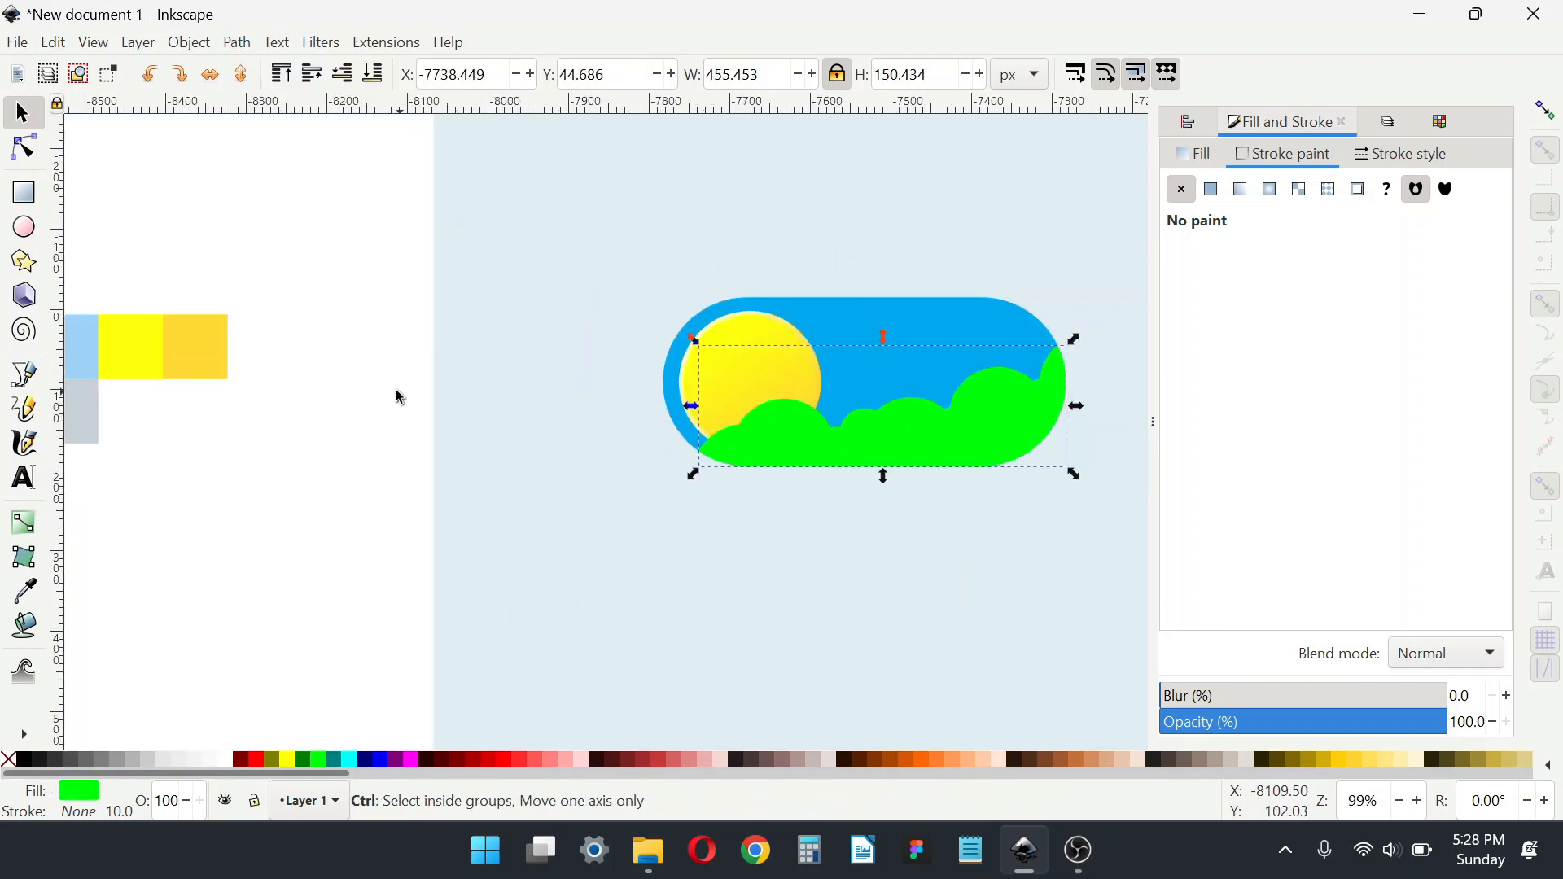
Step: Fill the green cloud shape with the very pale blue sampled from the colour swatches and lower it behind the sun
drag(396, 390, 562, 407)
key(d)
click(172, 356)
drag(674, 307, 520, 307)
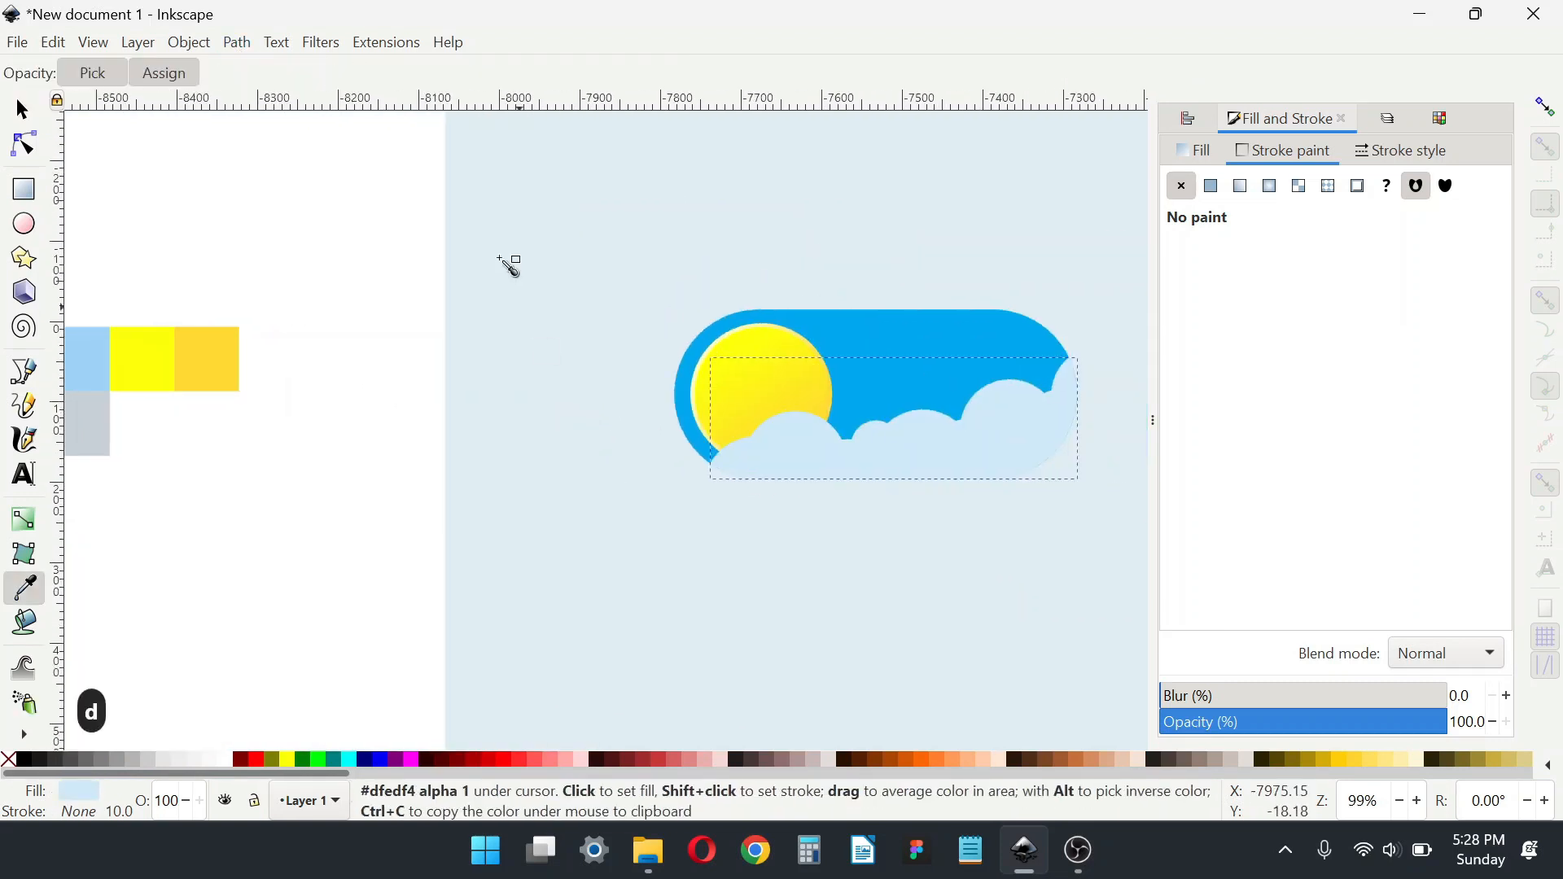
click(22, 110)
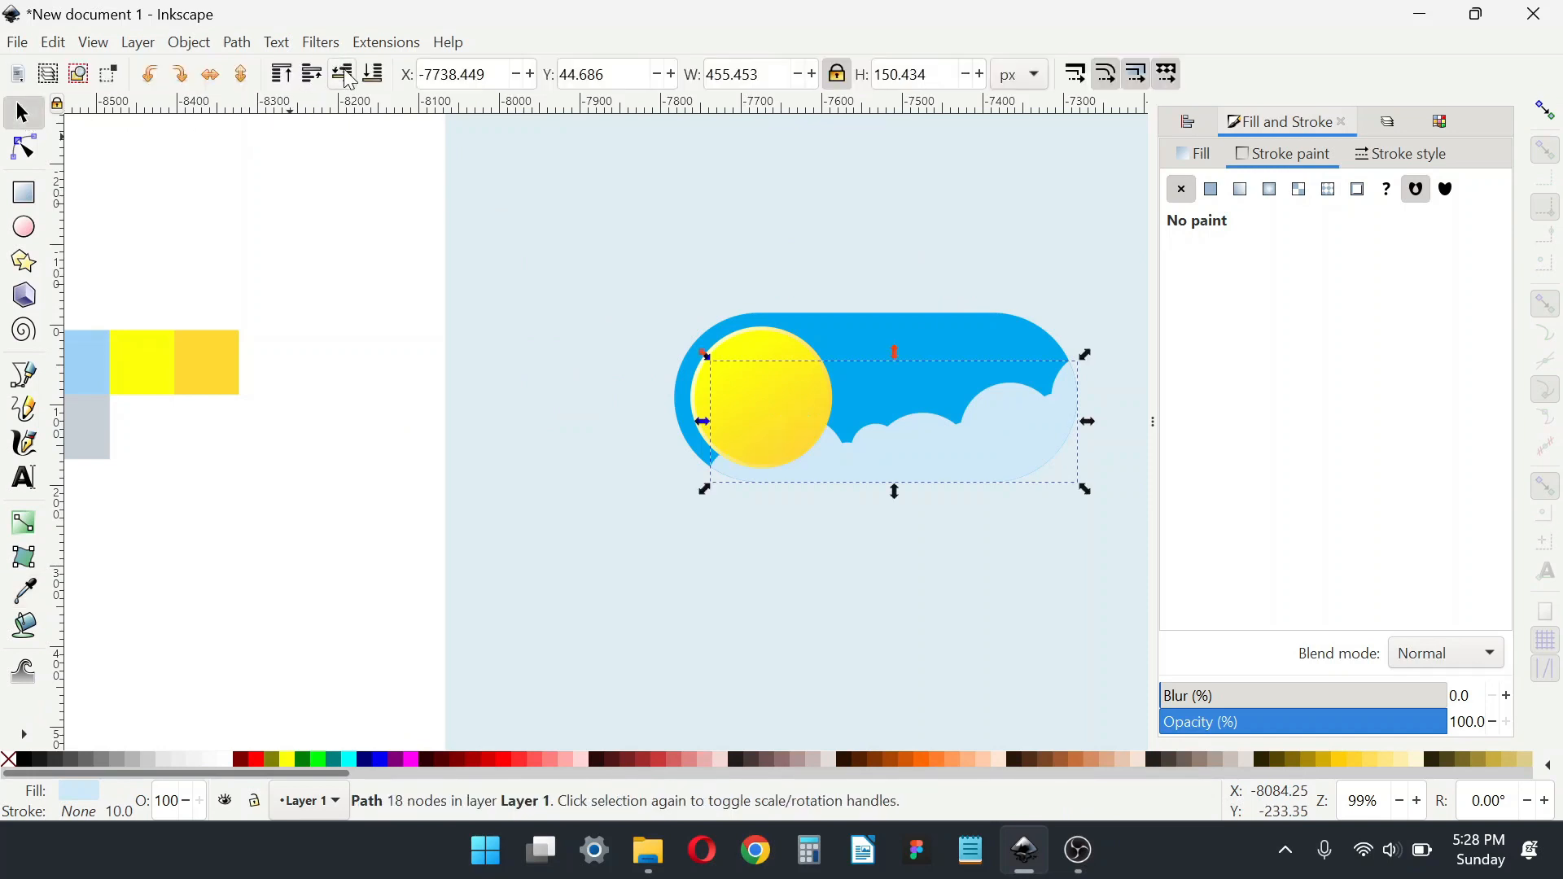
click(389, 279)
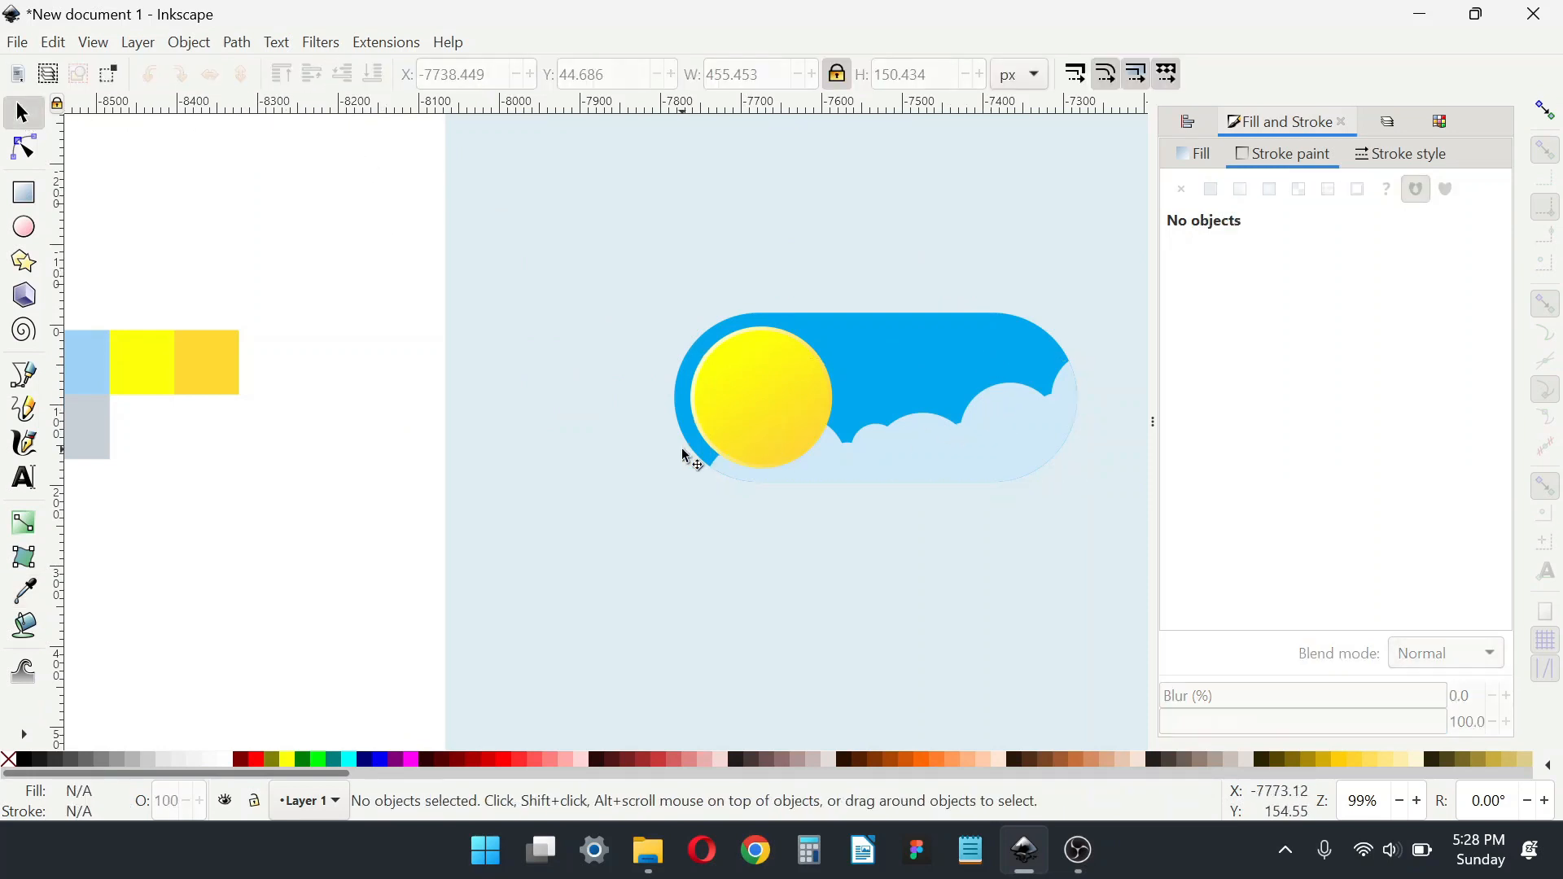
Step: Draw a green circle about 69 px wide over the right-hand cloud and reduce its opacity to about 65%
scroll(666, 457, right, 3)
scroll(667, 457, up, 1)
click(27, 121)
click(24, 230)
scroll(969, 422, up, 1)
drag(872, 358, 937, 430)
key(ctrl+z)
drag(866, 371, 942, 447)
click(318, 758)
scroll(970, 429, up, 1)
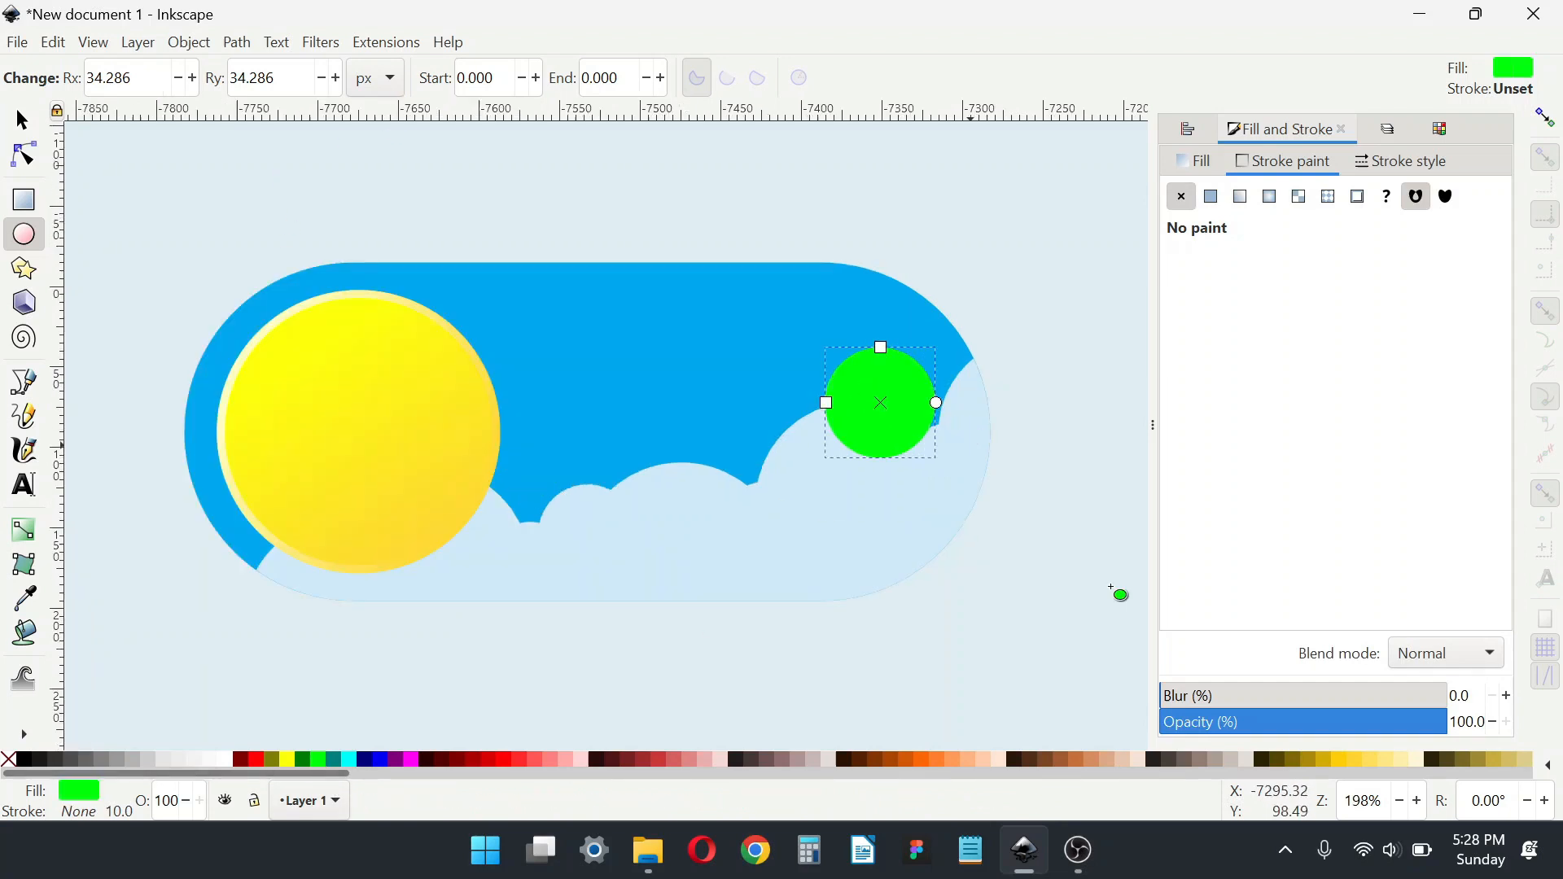
drag(1369, 731, 1345, 724)
click(32, 110)
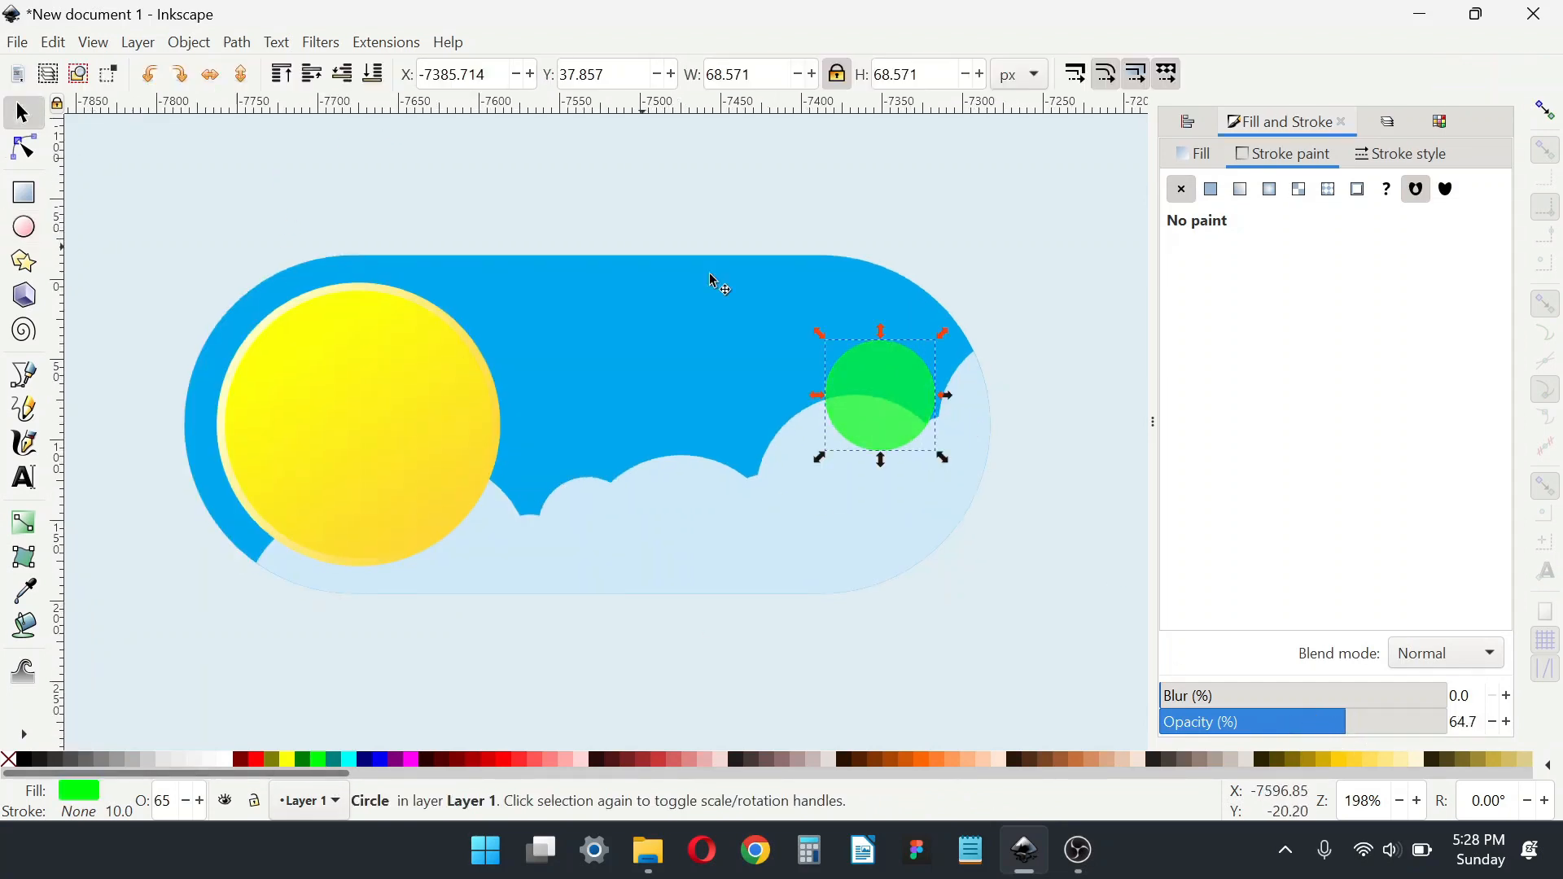
Step: Enlarge the translucent green circle at the pill's right end and add a smaller duplicate on its left side
drag(945, 332, 984, 296)
drag(925, 373, 826, 401)
key(ctrl+d)
drag(741, 498, 814, 432)
drag(844, 374, 817, 400)
Step: Duplicate the large right-hand green circle and place the copy further left, enlarged to about 117 px
click(932, 363)
key(ctrl+d)
drag(933, 363, 830, 373)
click(834, 376)
click(801, 425)
drag(666, 408, 600, 474)
Step: Add two small green circles left of the middle large one, and place a copy of the large circle overlapping the sun
key(ctrl+d)
drag(550, 588, 655, 499)
mouse_move(627, 469)
mouse_down()
mouse_move(643, 470)
mouse_move(589, 474)
mouse_move(614, 476)
mouse_move(590, 492)
mouse_move(597, 461)
mouse_up()
key(ctrl+d)
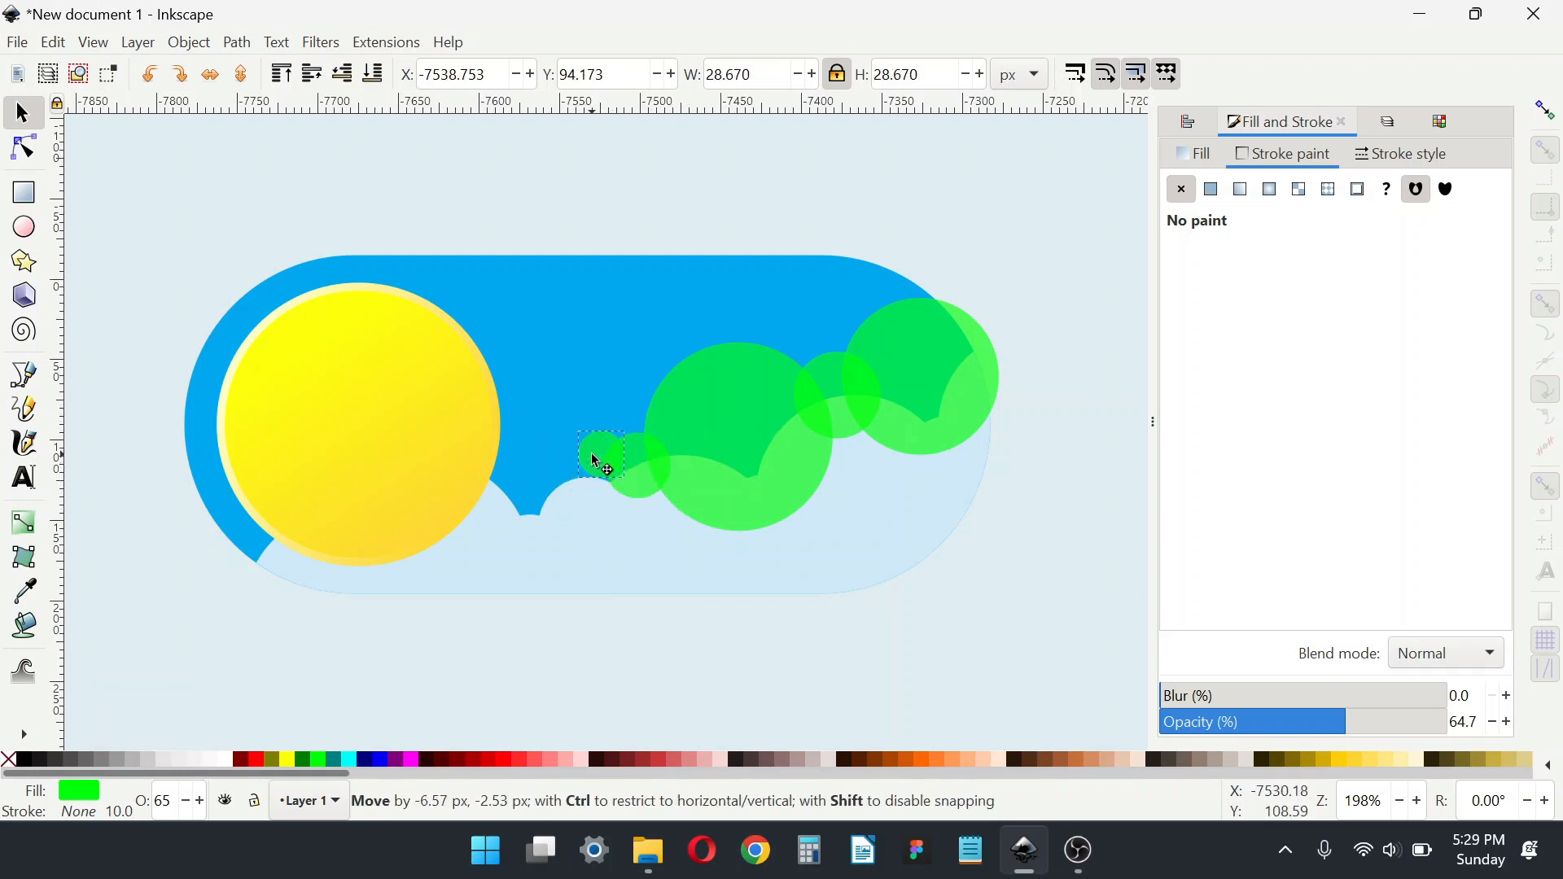
click(732, 434)
key(ctrl+d)
drag(733, 434, 530, 478)
Step: Readjust the small green circles between the large ones and enlarge the circle overlapping the sun
scroll(605, 470, up, 1)
click(601, 459)
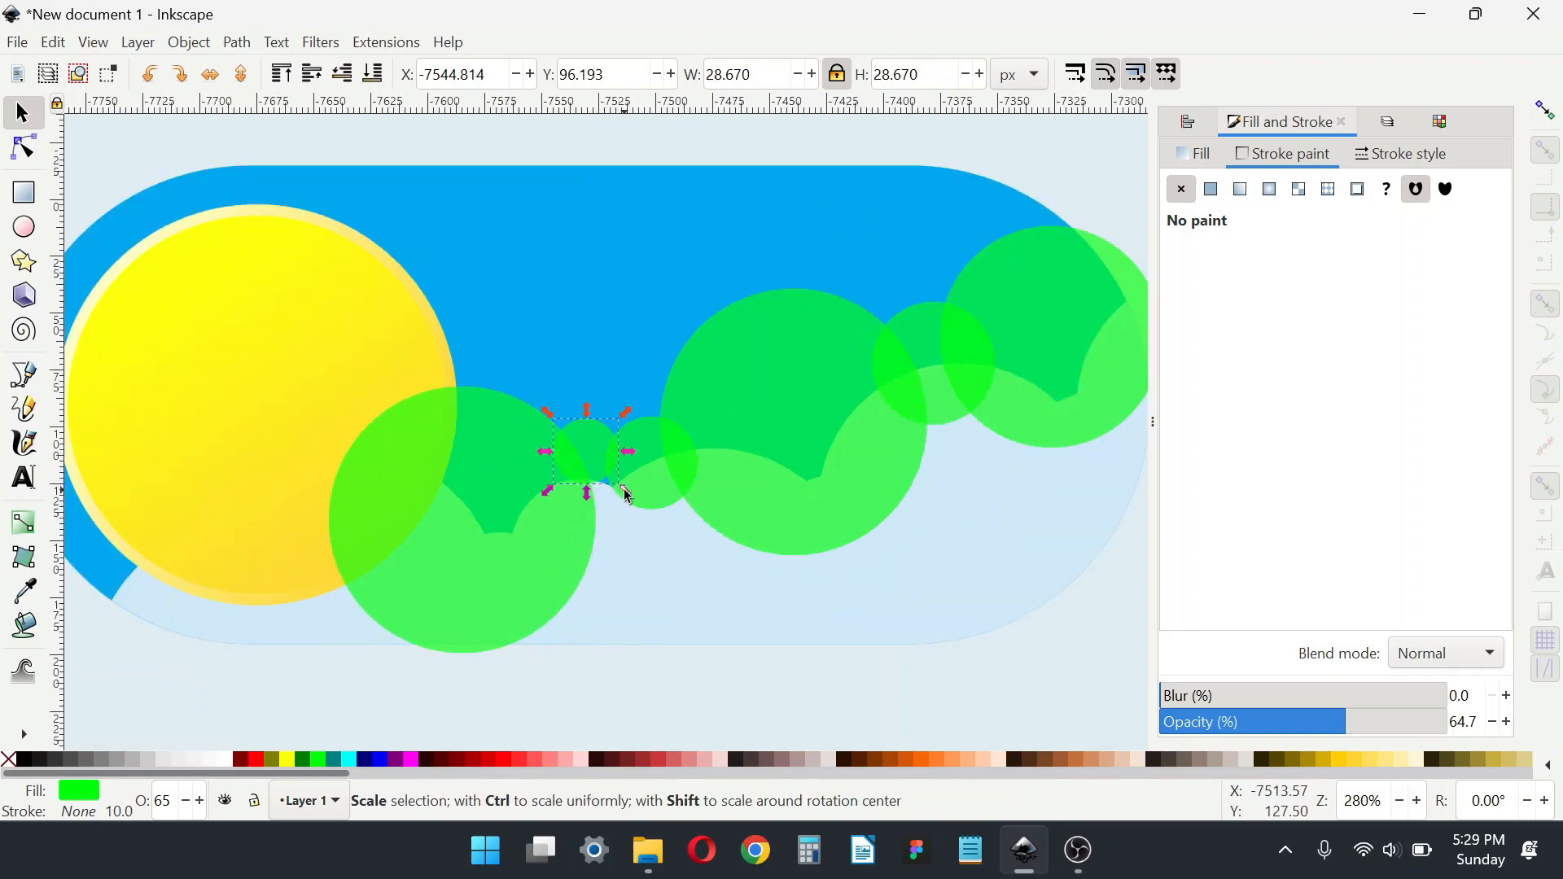
drag(633, 501, 603, 475)
drag(557, 522, 690, 455)
click(619, 466)
drag(470, 328, 444, 303)
drag(562, 458, 544, 473)
drag(414, 607, 396, 625)
Step: Enlarge the rightmost green circle to about 124 px and shift it slightly down and to the left
scroll(452, 550, down, 2)
scroll(708, 456, up, 1)
click(713, 444)
click(800, 398)
drag(958, 295, 1014, 269)
drag(855, 424, 830, 447)
Step: Try raising the opacity of all the matching green circles together
right_click(838, 454)
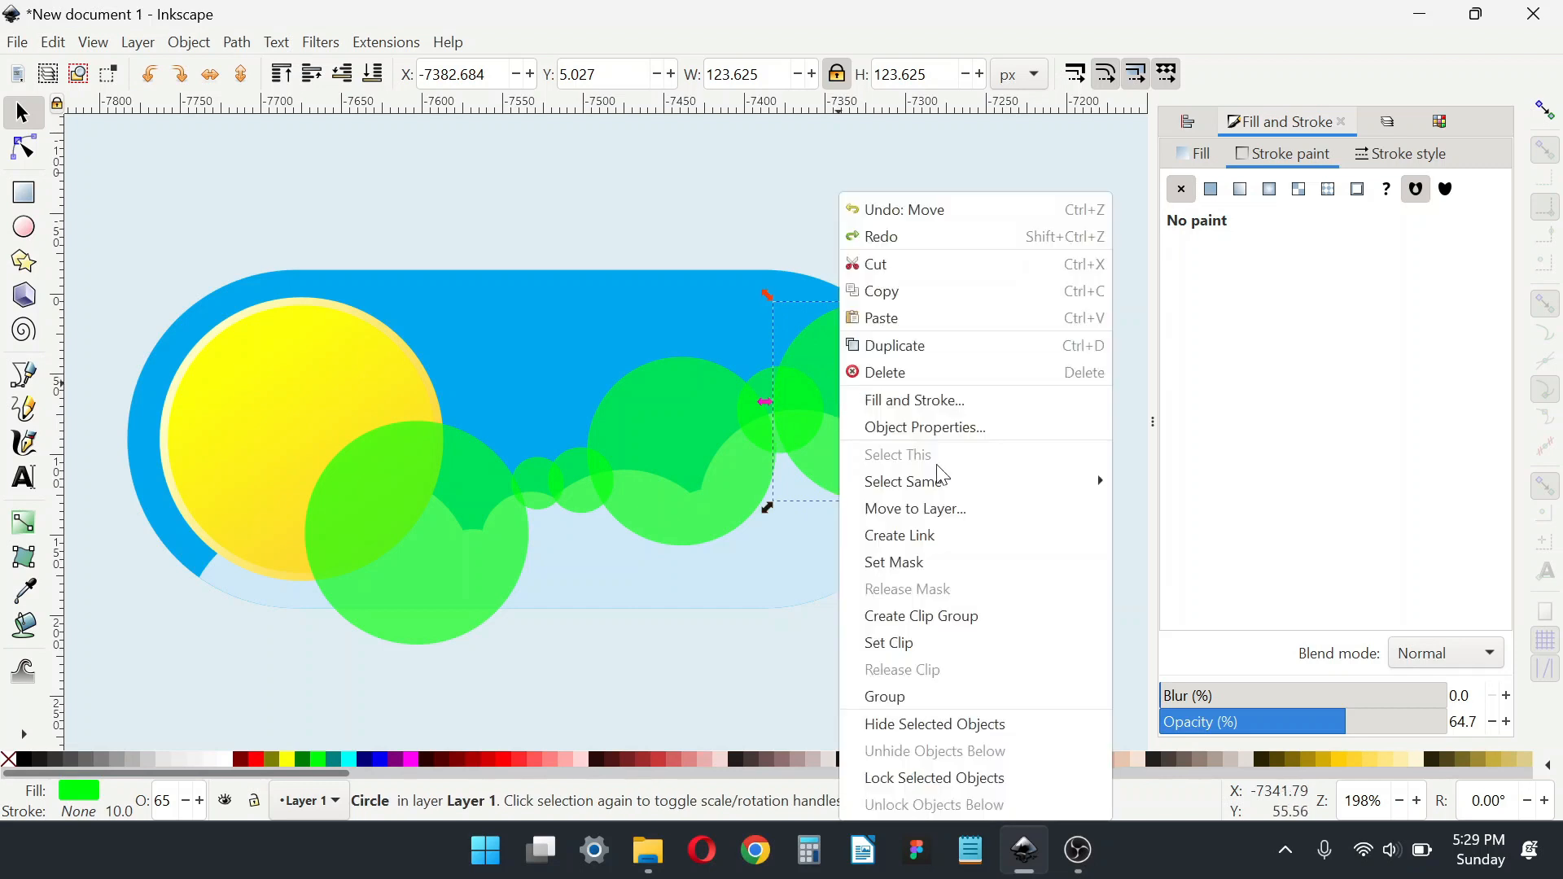
mouse_move(998, 484)
click(1150, 508)
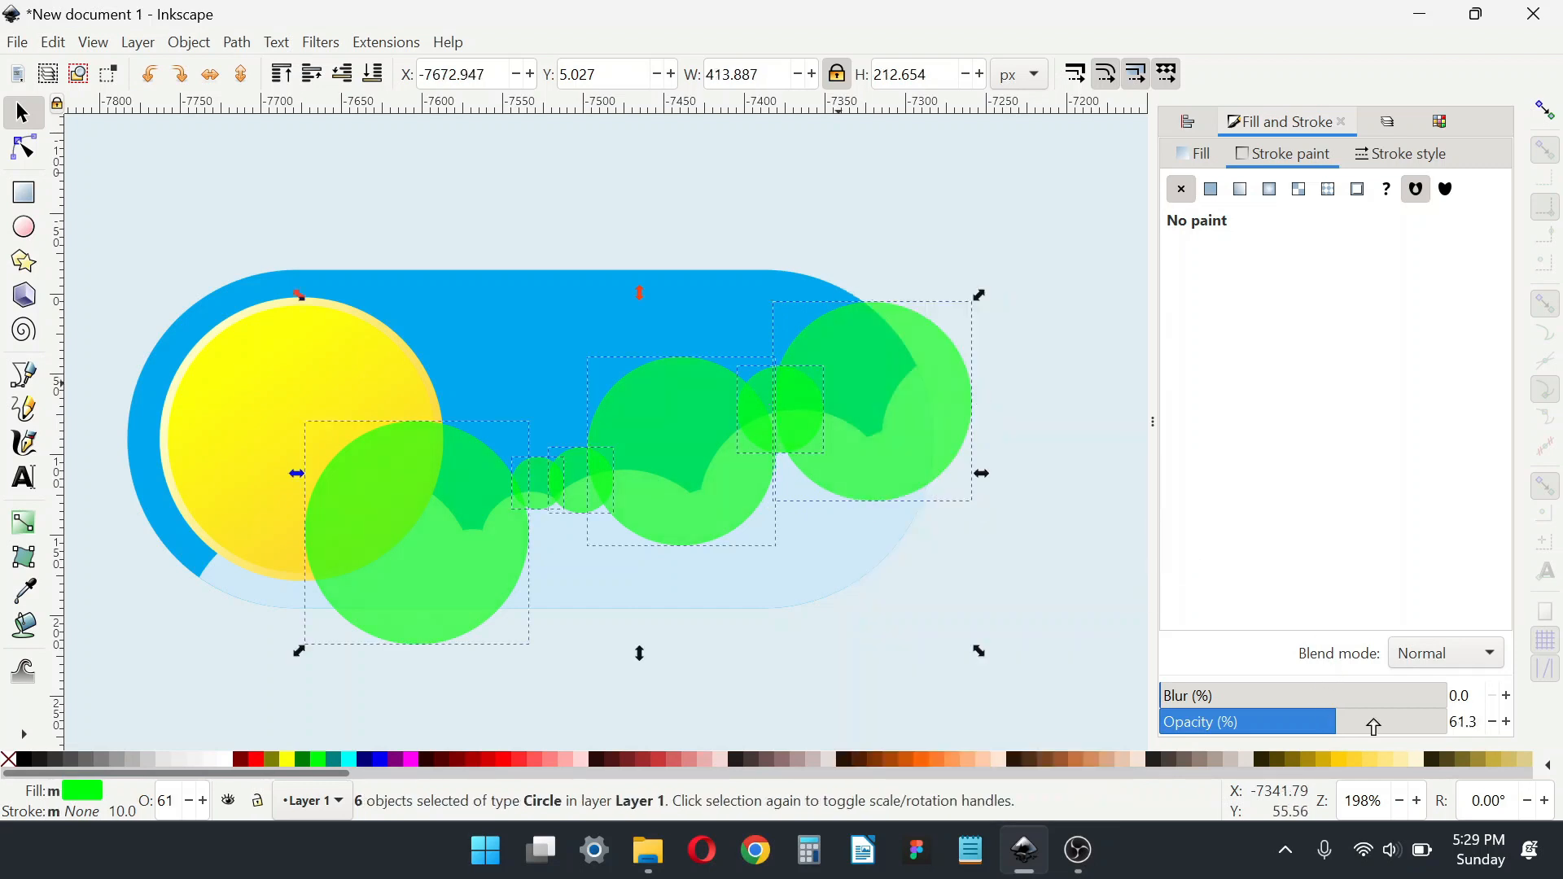
drag(1373, 725, 1557, 740)
key(ctrl+z)
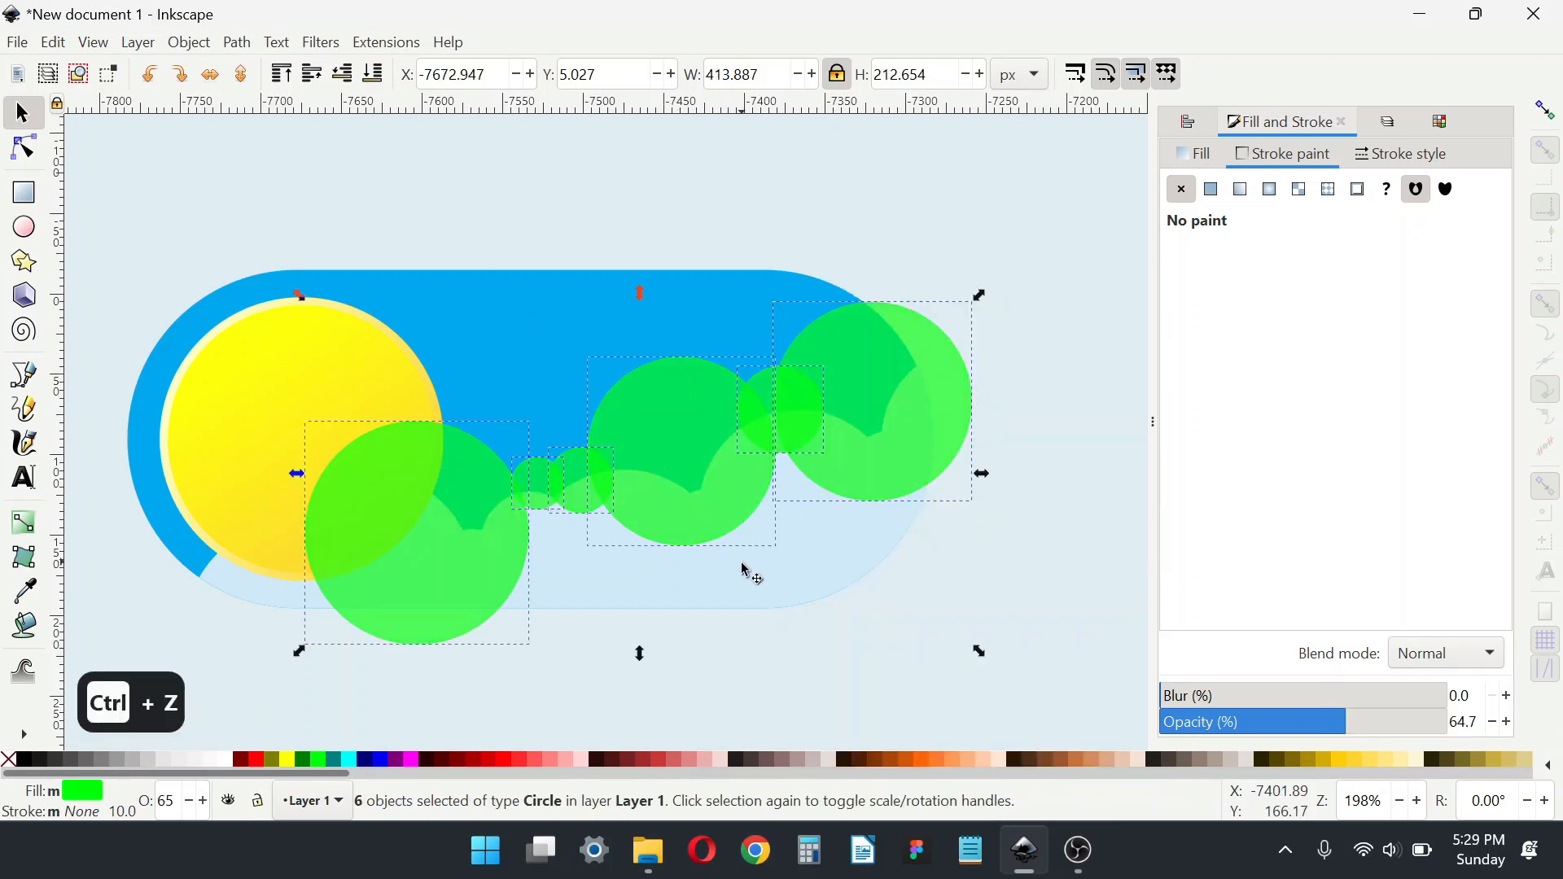
Step: Enlarge the small green circle beside the middle large one and set all the matching circles to 100% opacity
click(578, 481)
mouse_move(582, 442)
mouse_down()
mouse_move(579, 394)
mouse_move(579, 452)
mouse_move(594, 445)
mouse_up()
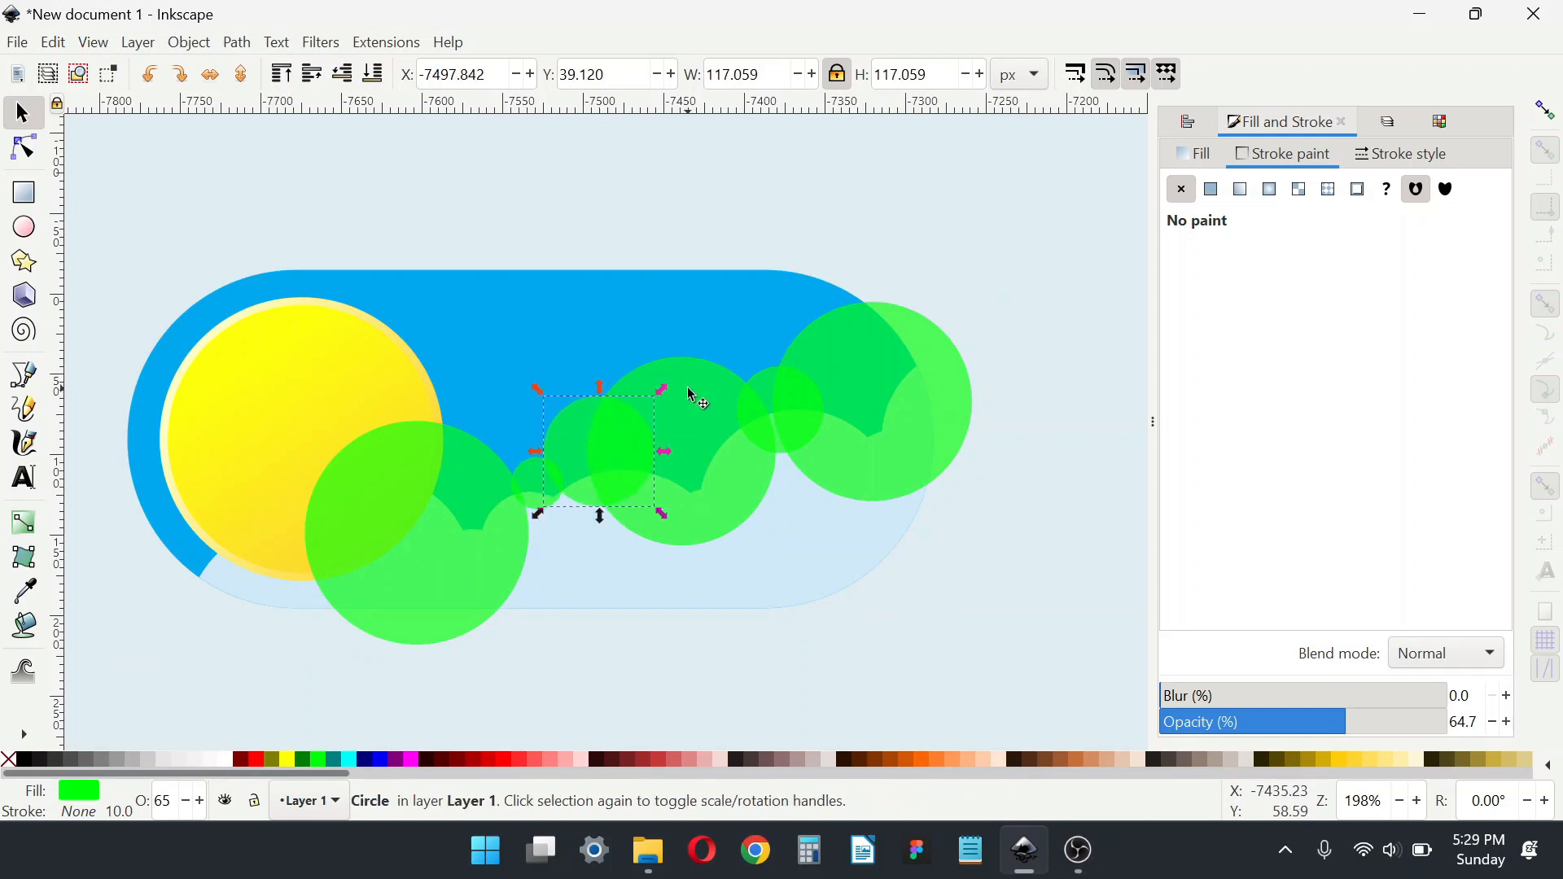
right_click(690, 456)
mouse_move(811, 480)
click(1035, 479)
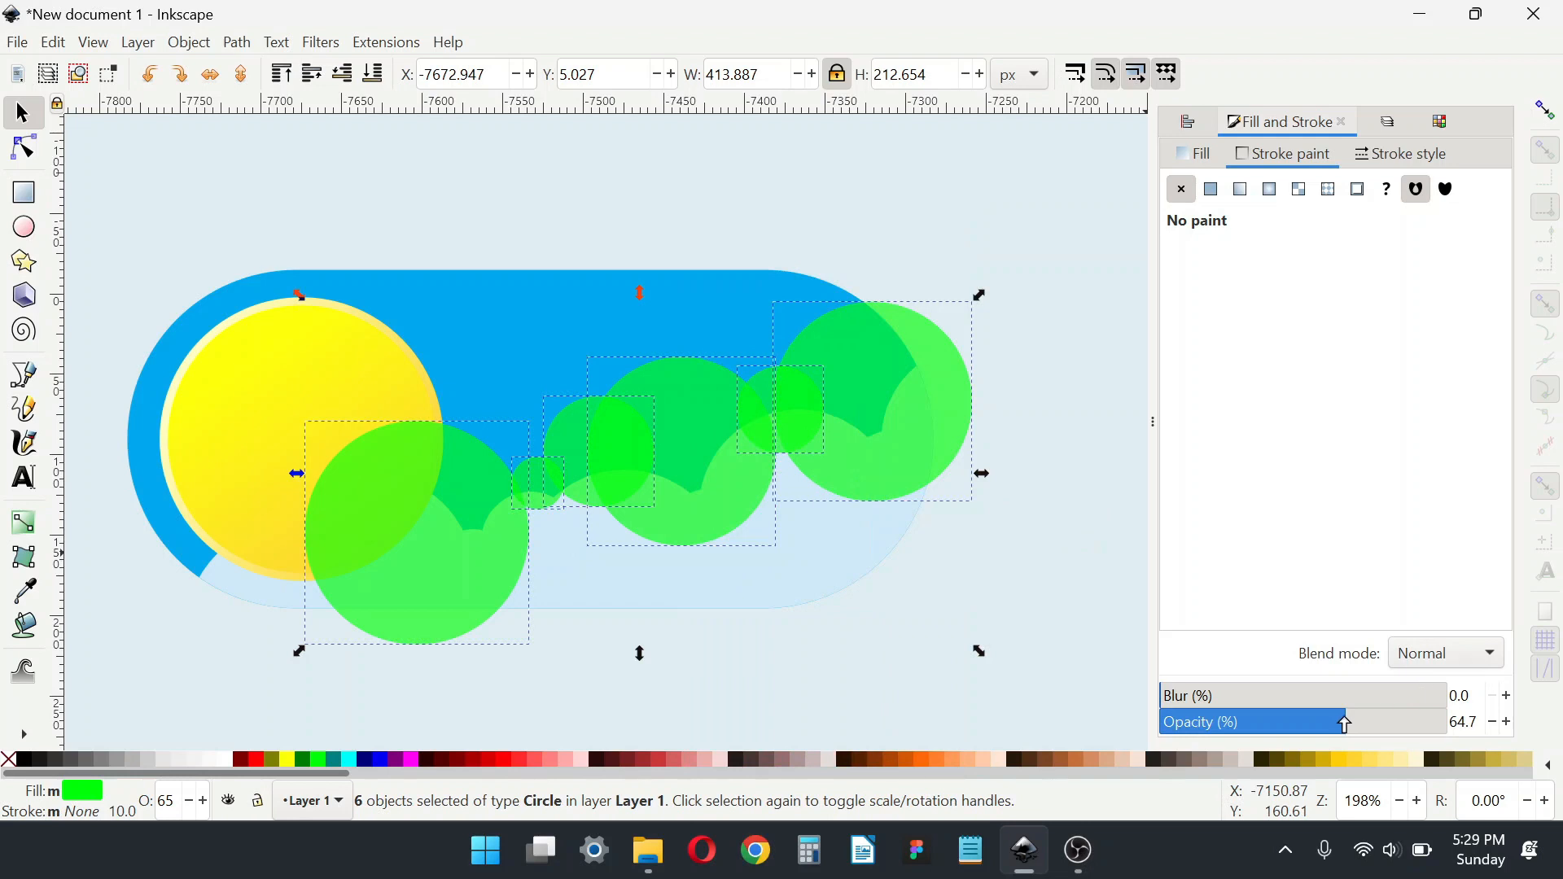
drag(1344, 724, 1548, 721)
Step: Unite the green circles into one path and intersect it with a duplicate of the blue pill
click(237, 41)
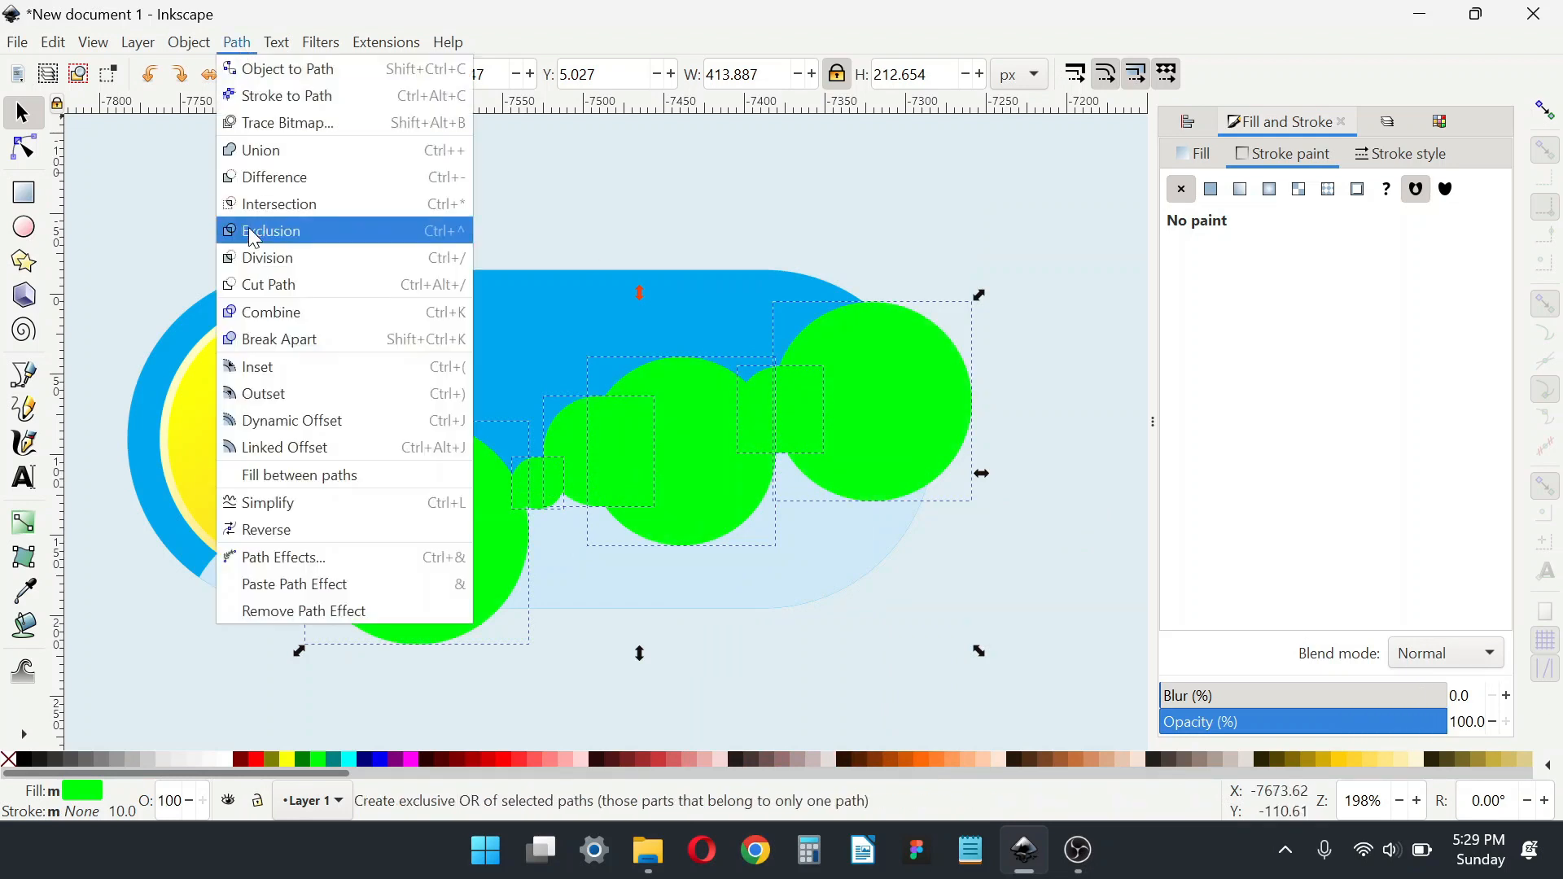
click(281, 152)
click(478, 294)
key(ctrl+d)
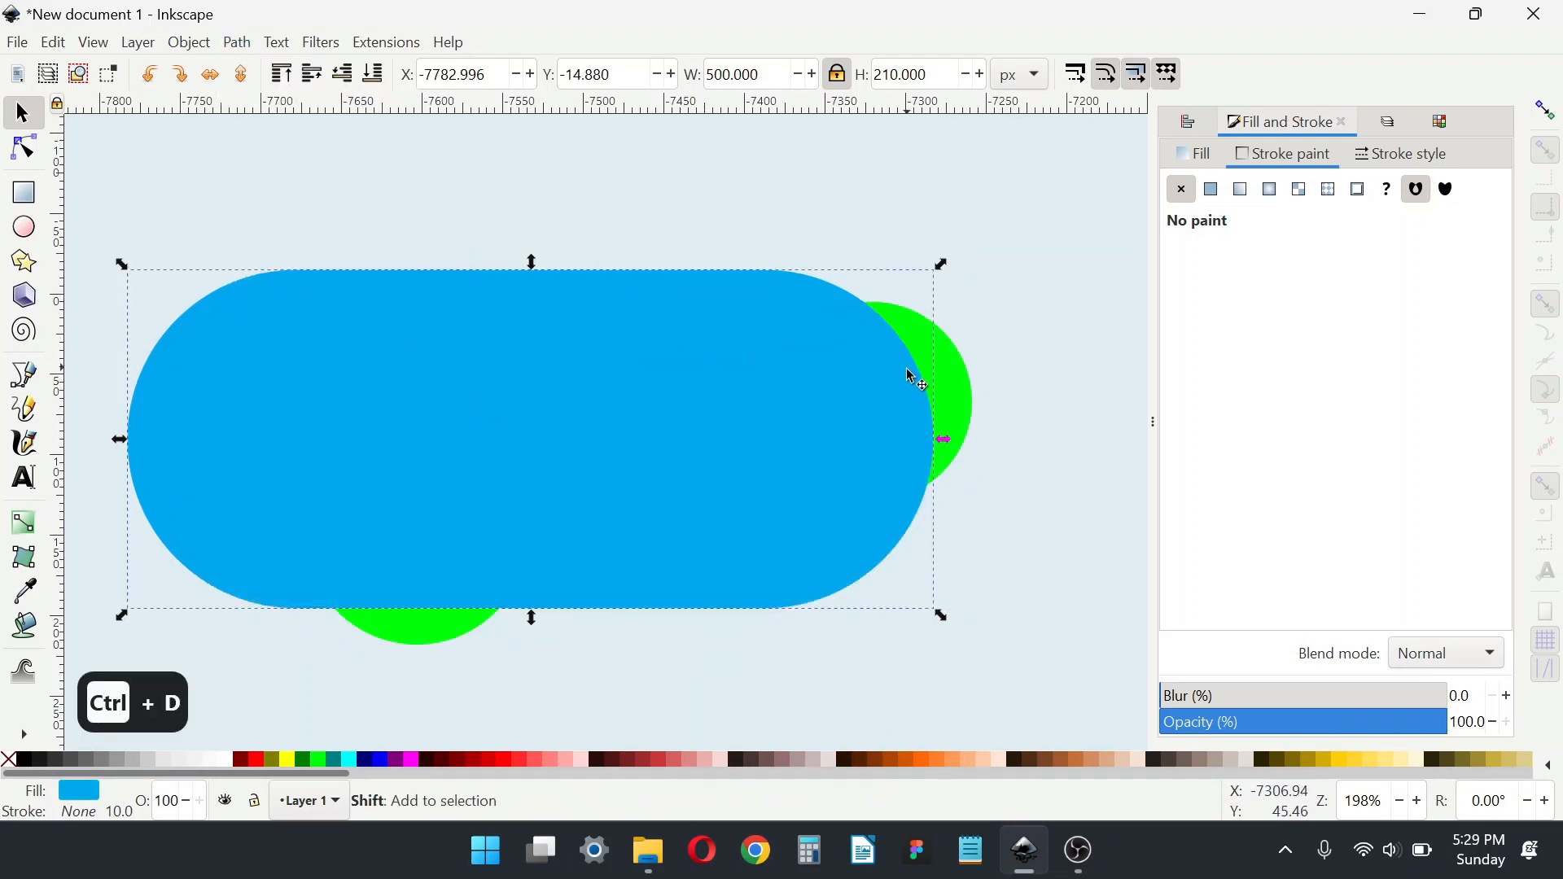
shift+click(949, 370)
click(236, 42)
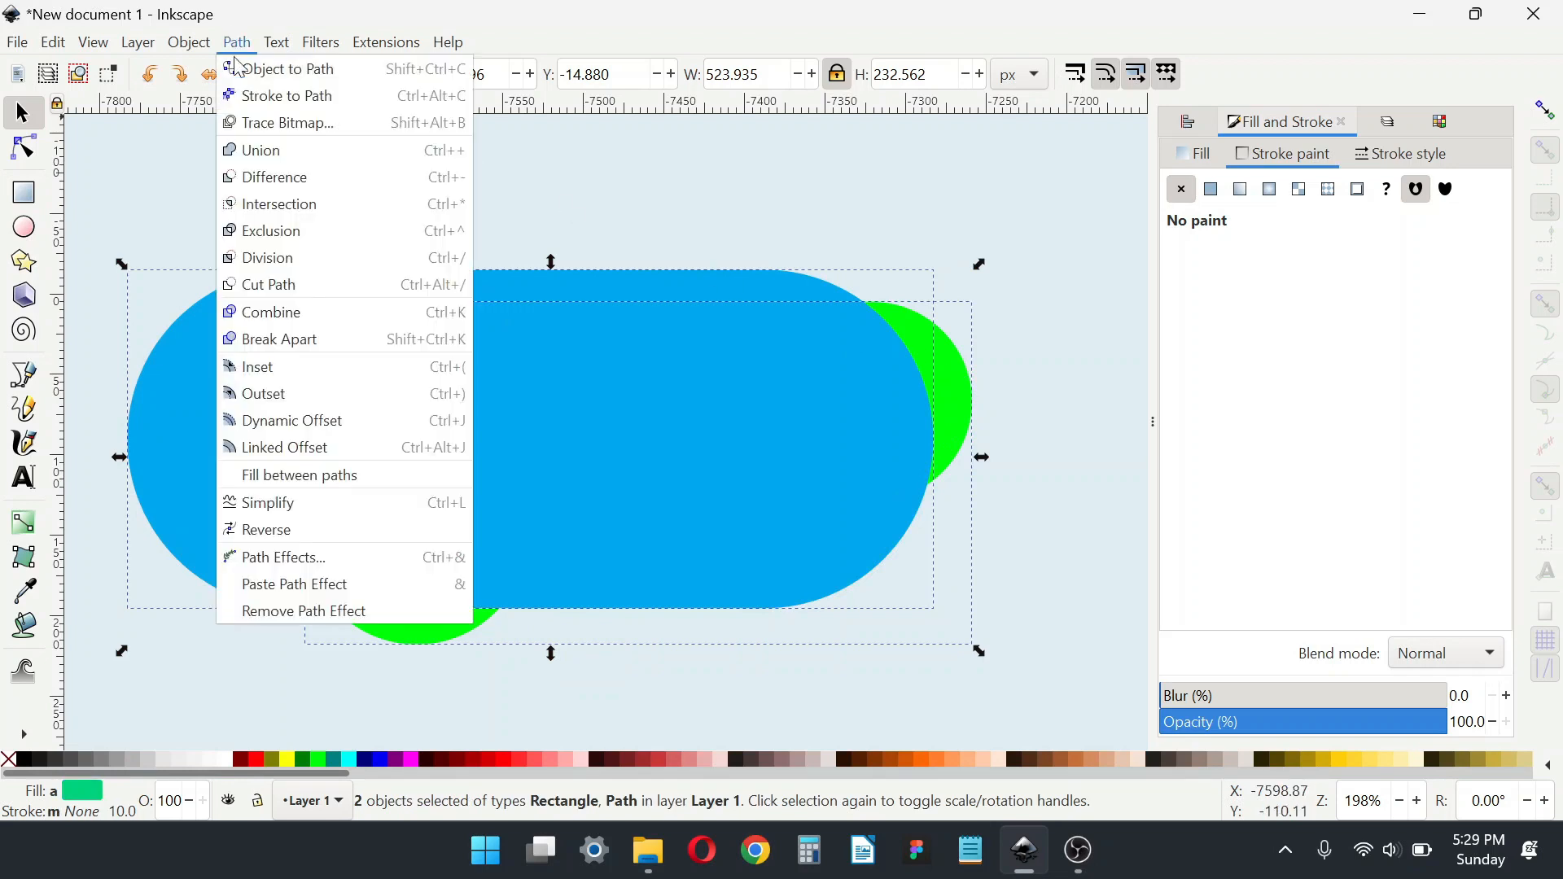
click(266, 204)
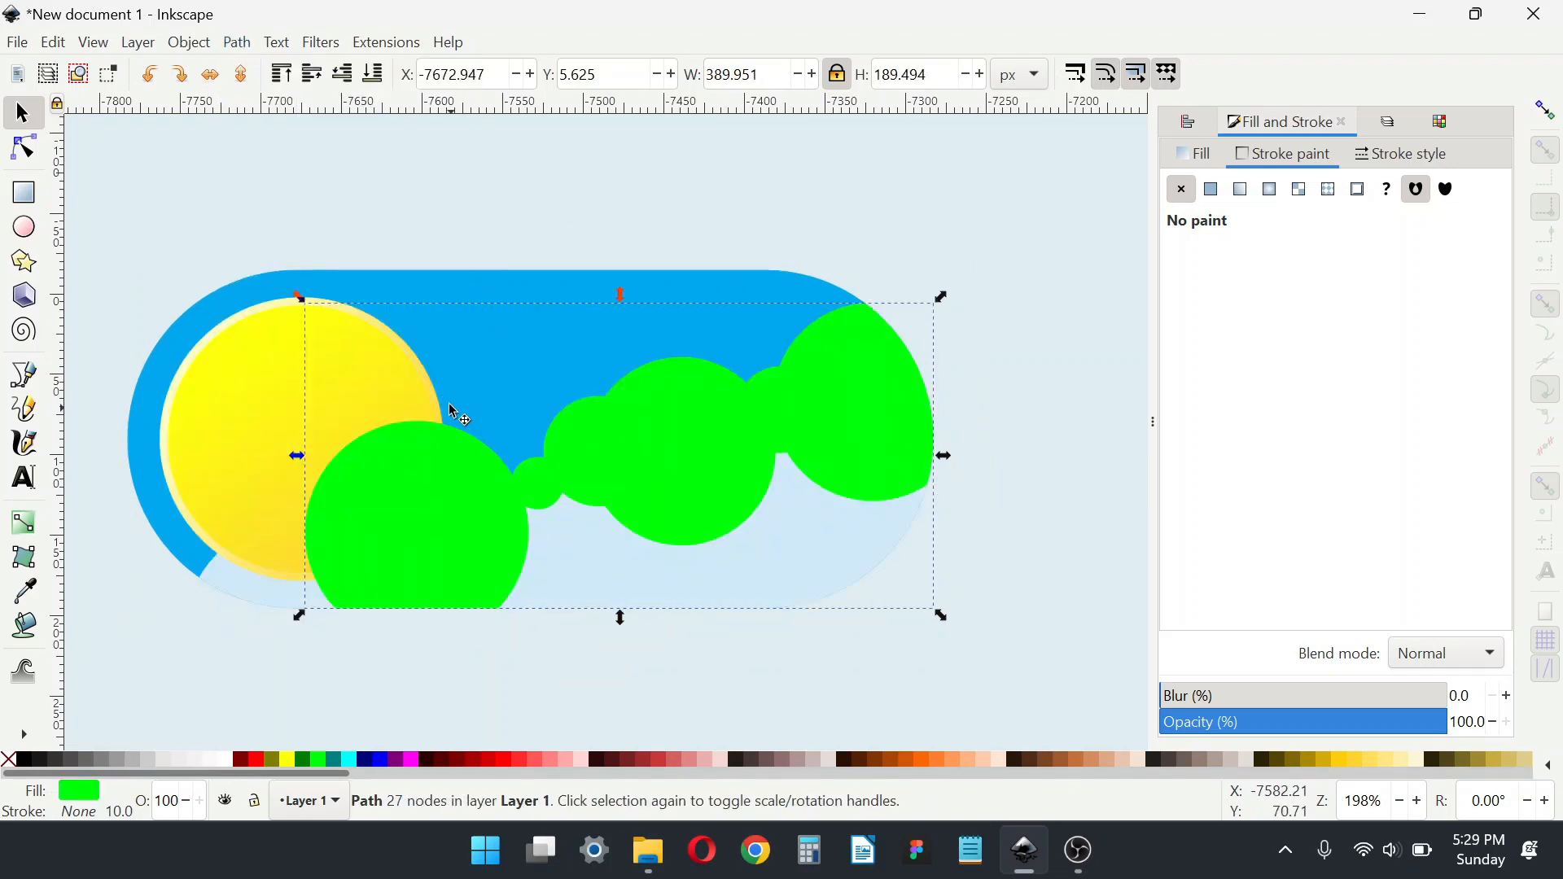
Step: Lower the green shape behind the sun and front cloud, and fill it with the light blue sampled from the colour swatches
click(342, 74)
click(342, 74)
drag(479, 482, 775, 485)
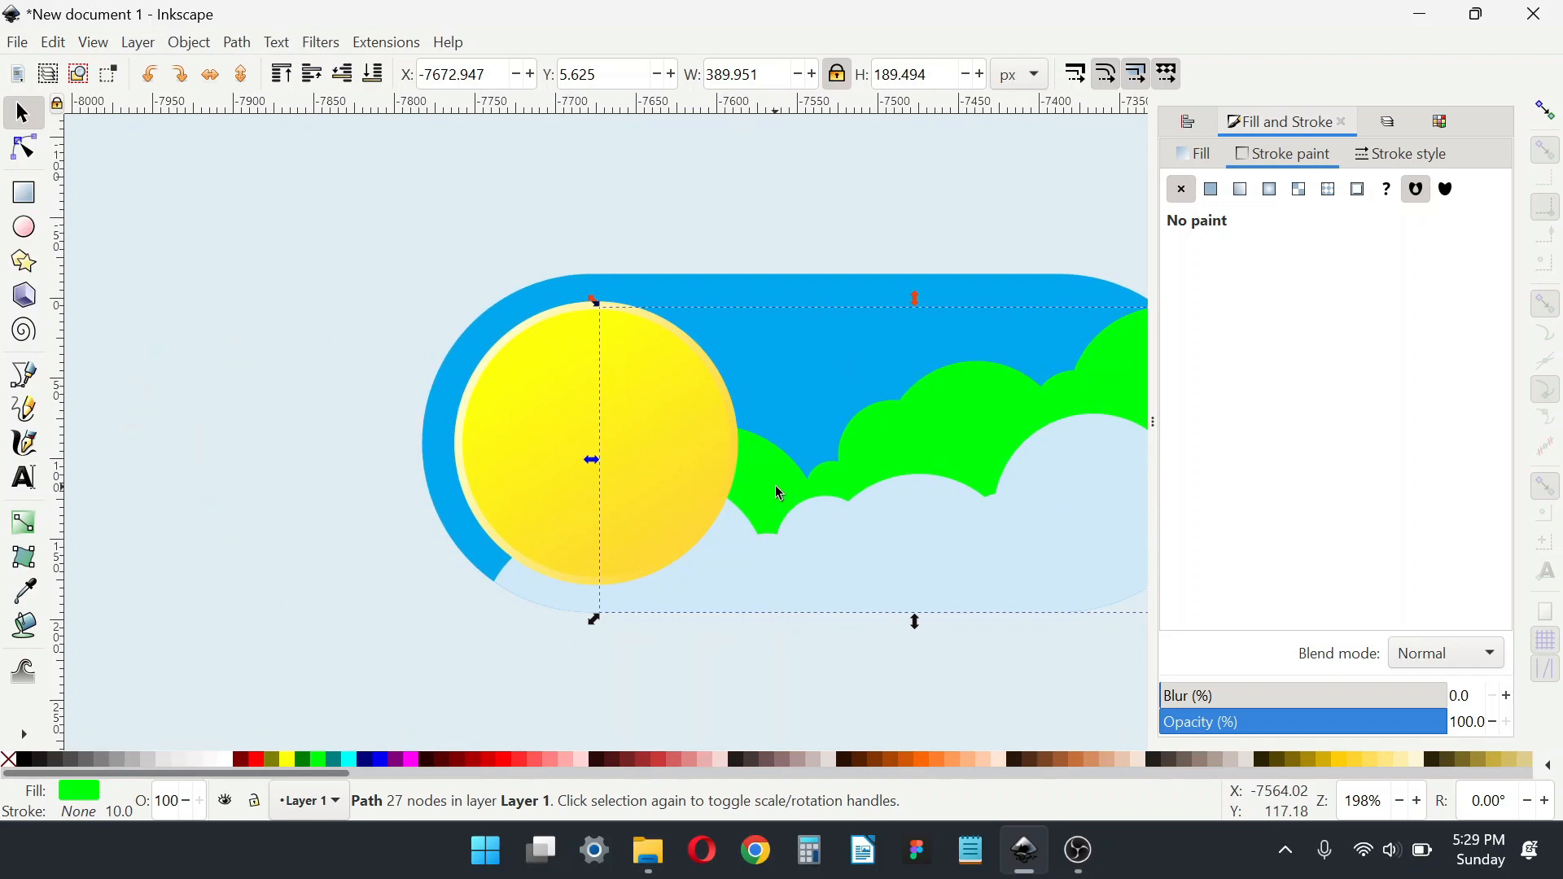
scroll(775, 482, down, 2)
scroll(212, 422, left, 4)
key(d)
drag(275, 407, 281, 402)
scroll(827, 541, right, 5)
key(d)
key(d)
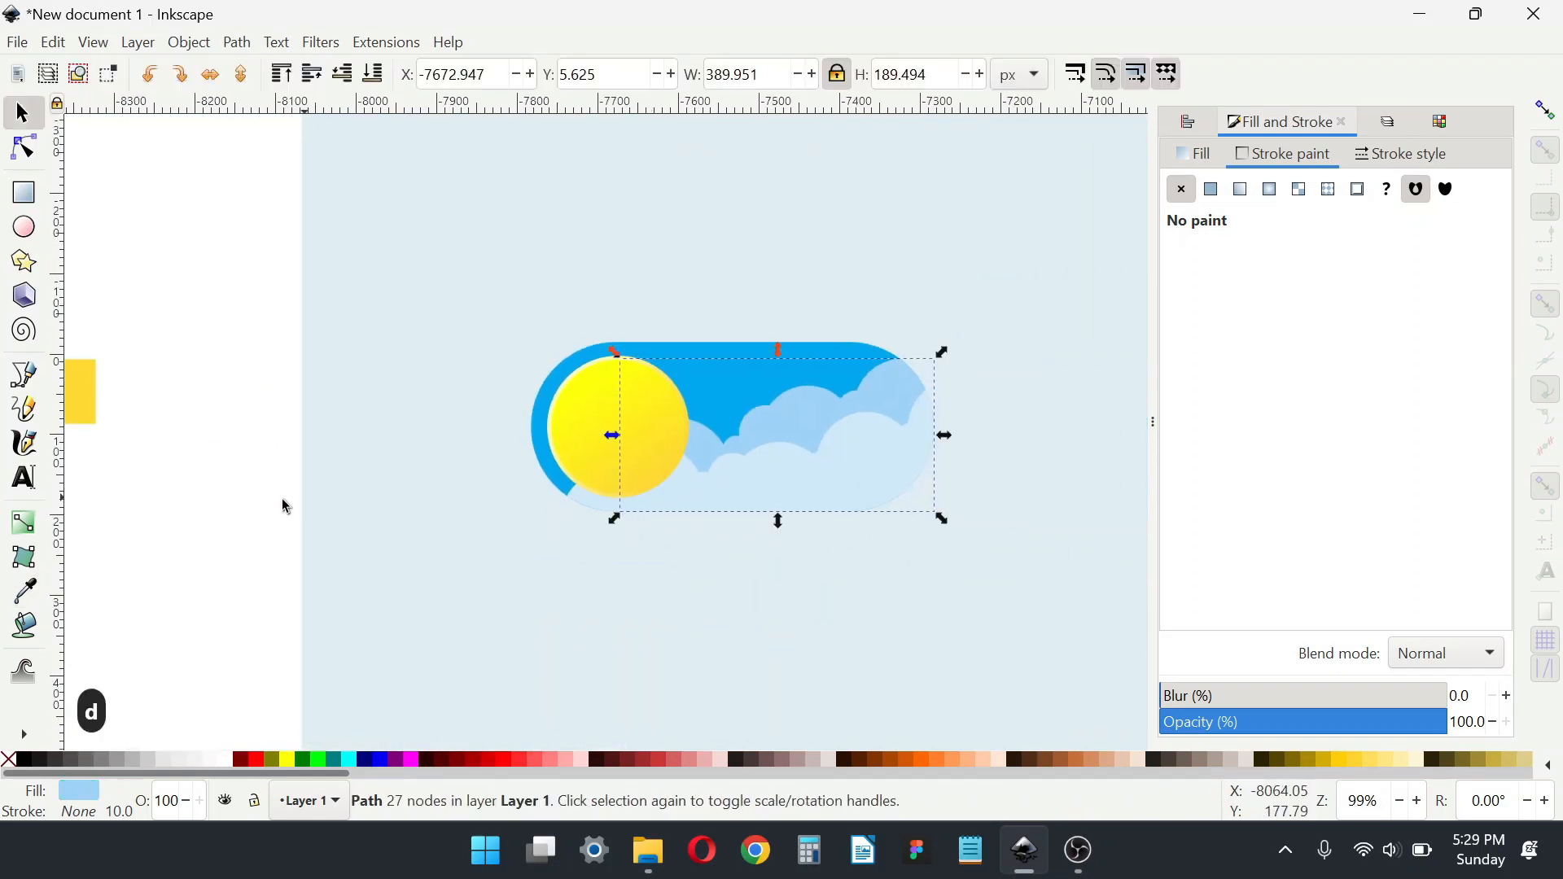
scroll(326, 521, left, 2)
click(376, 531)
Step: Duplicate the sun circle, fill the copy green without a stroke, and lower it behind the sun
click(777, 395)
scroll(777, 395, right, 2)
key(ctrl+d)
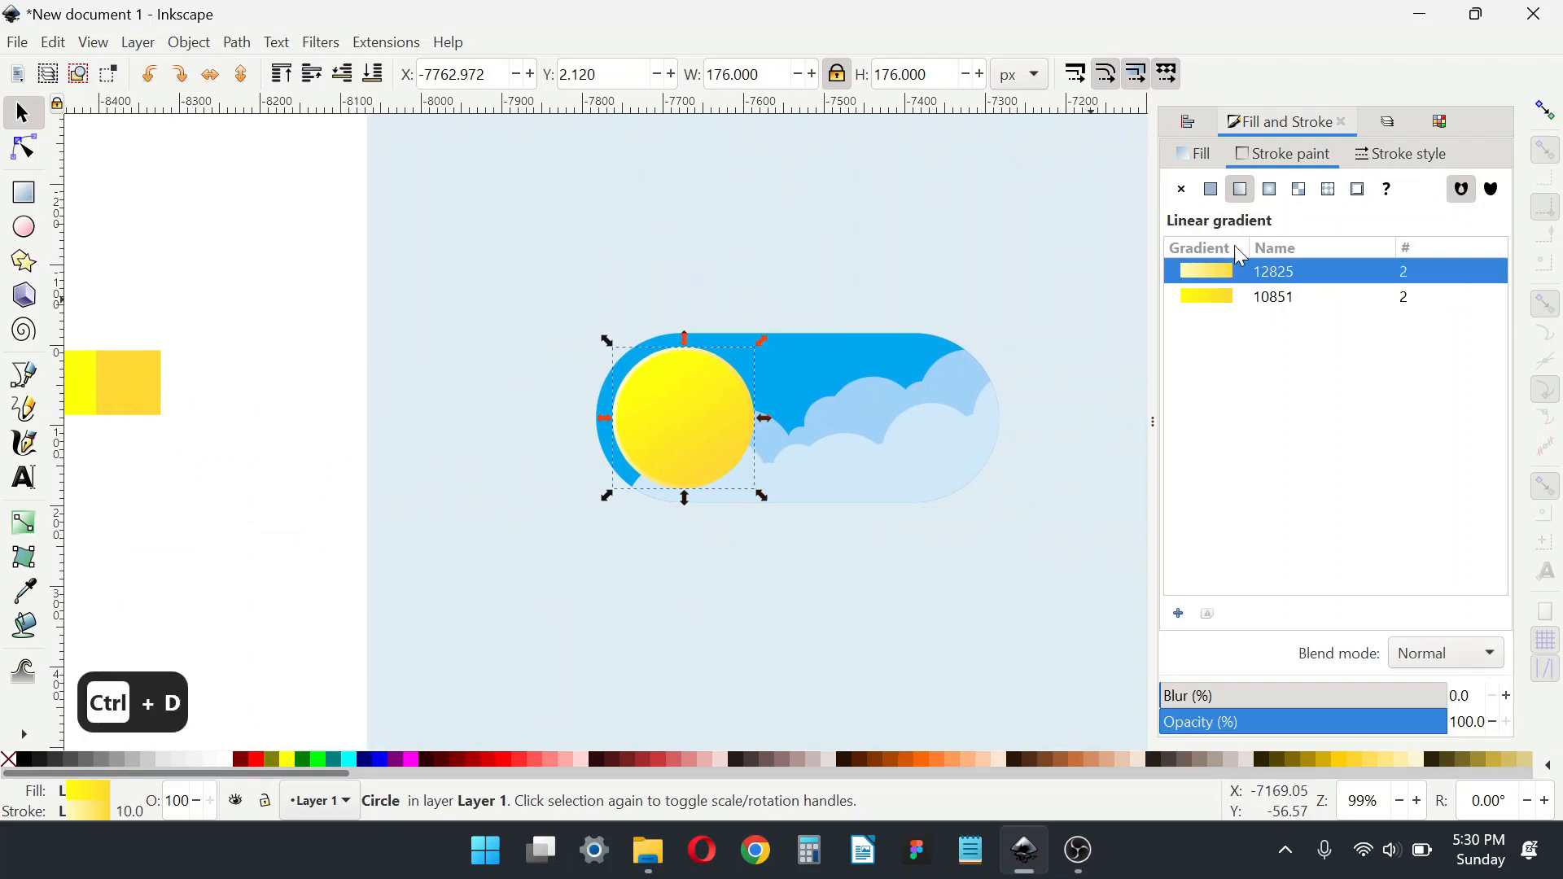
click(308, 758)
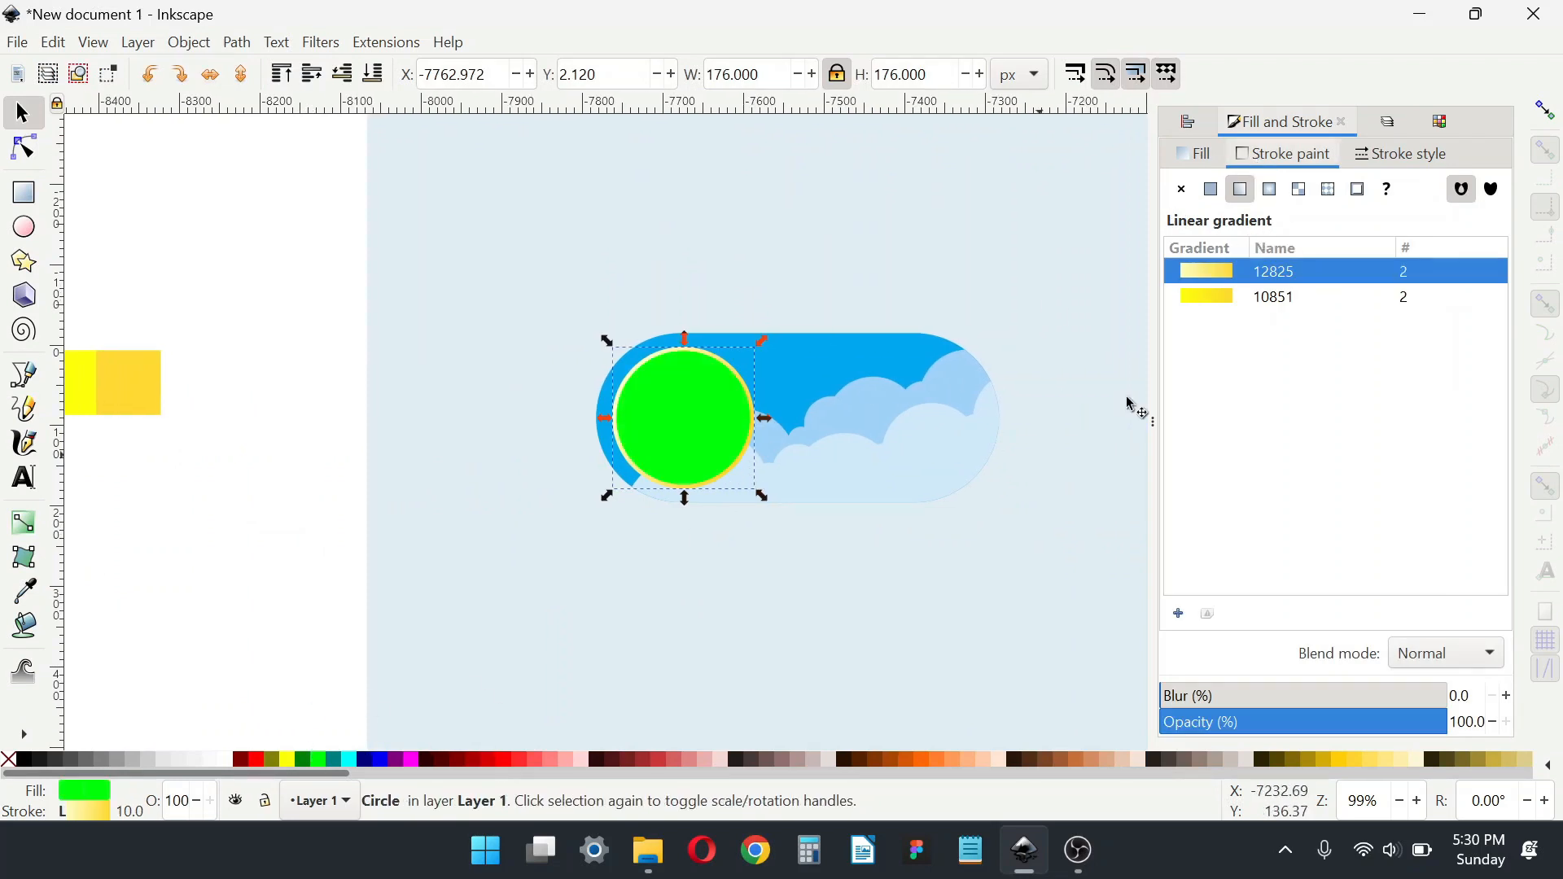
click(1184, 195)
click(223, 467)
click(686, 364)
click(343, 76)
Step: Enlarge the circle behind the sun to about 245 px around its centre and make it white at 20% opacity
ctrl+scroll(713, 468, up, 1)
drag(780, 397, 823, 407)
click(213, 759)
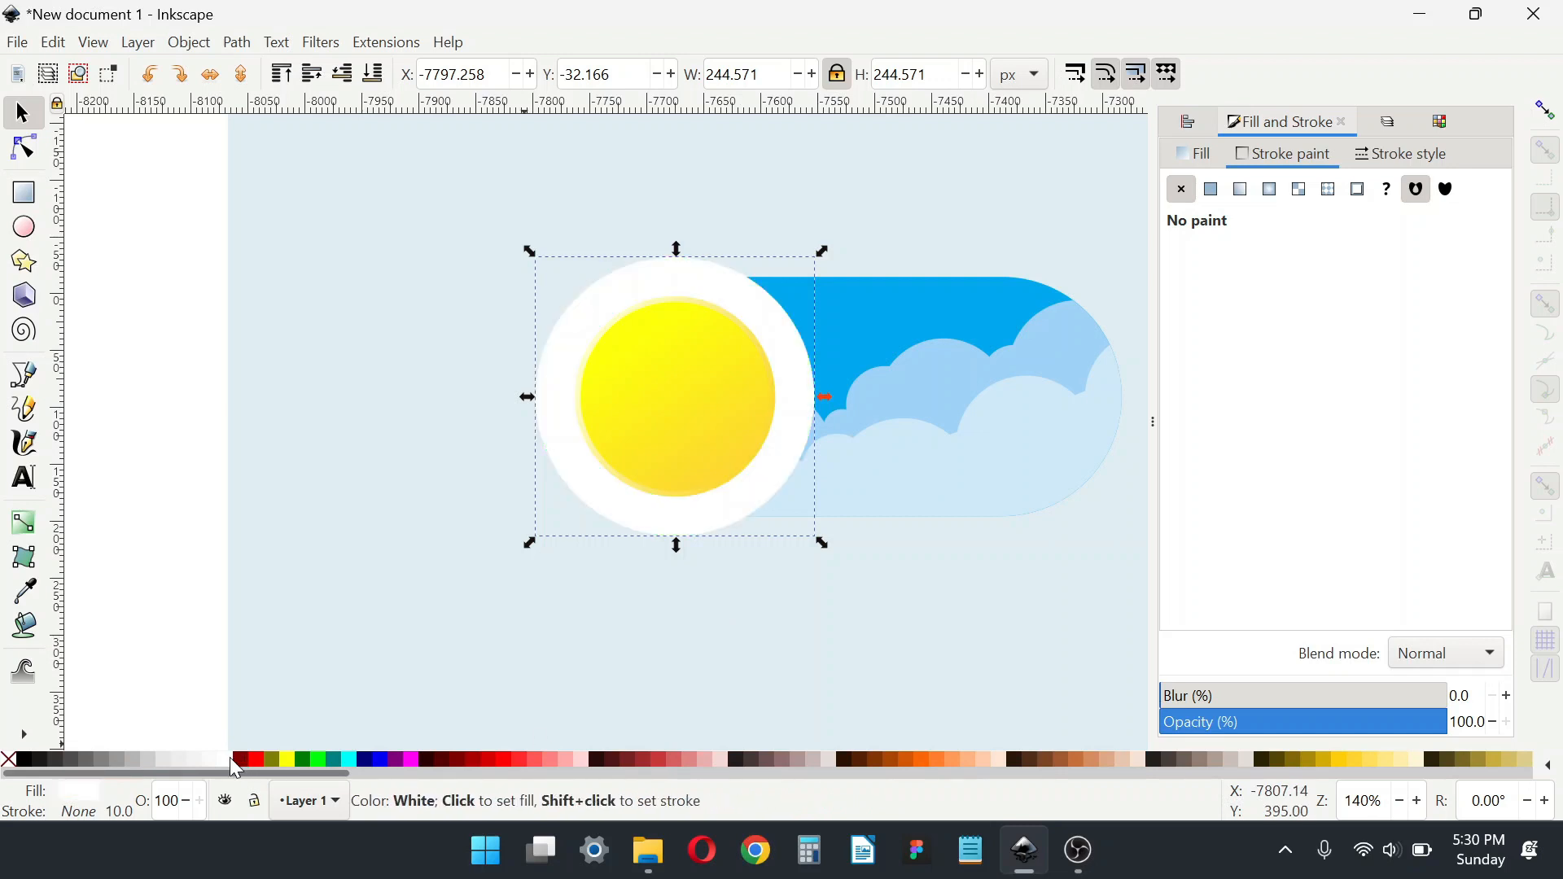
key(ctrl+a)
text(20)
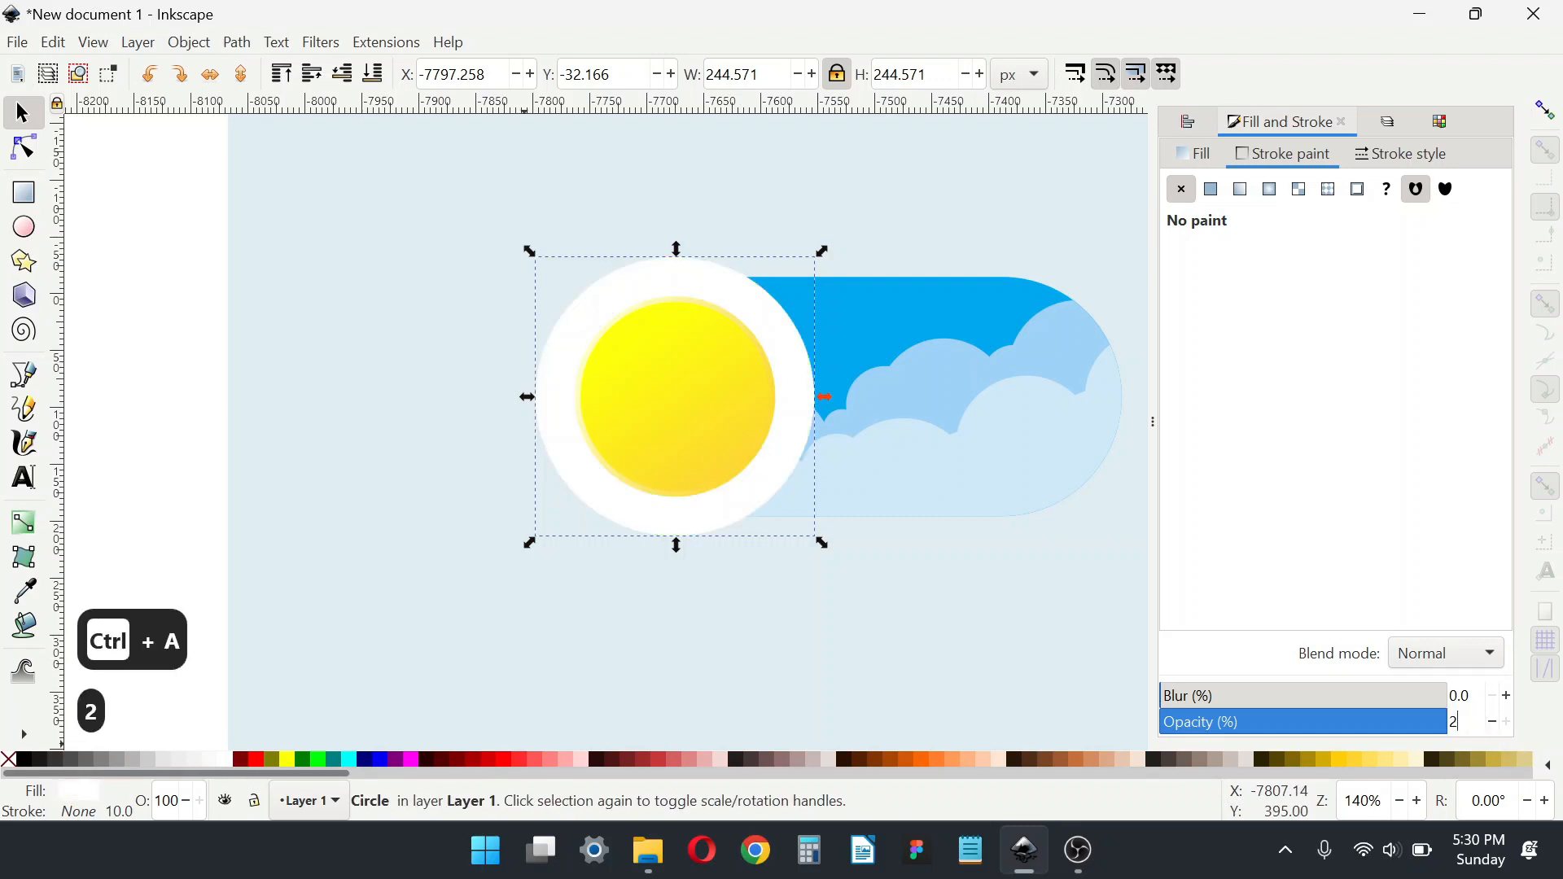
key(Return)
Step: Duplicate the white glow circle twice, enlarging the copies around the same centre to about 362 px and 505 px
drag(825, 399, 971, 406)
key(ctrl+d)
key(ctrl+d)
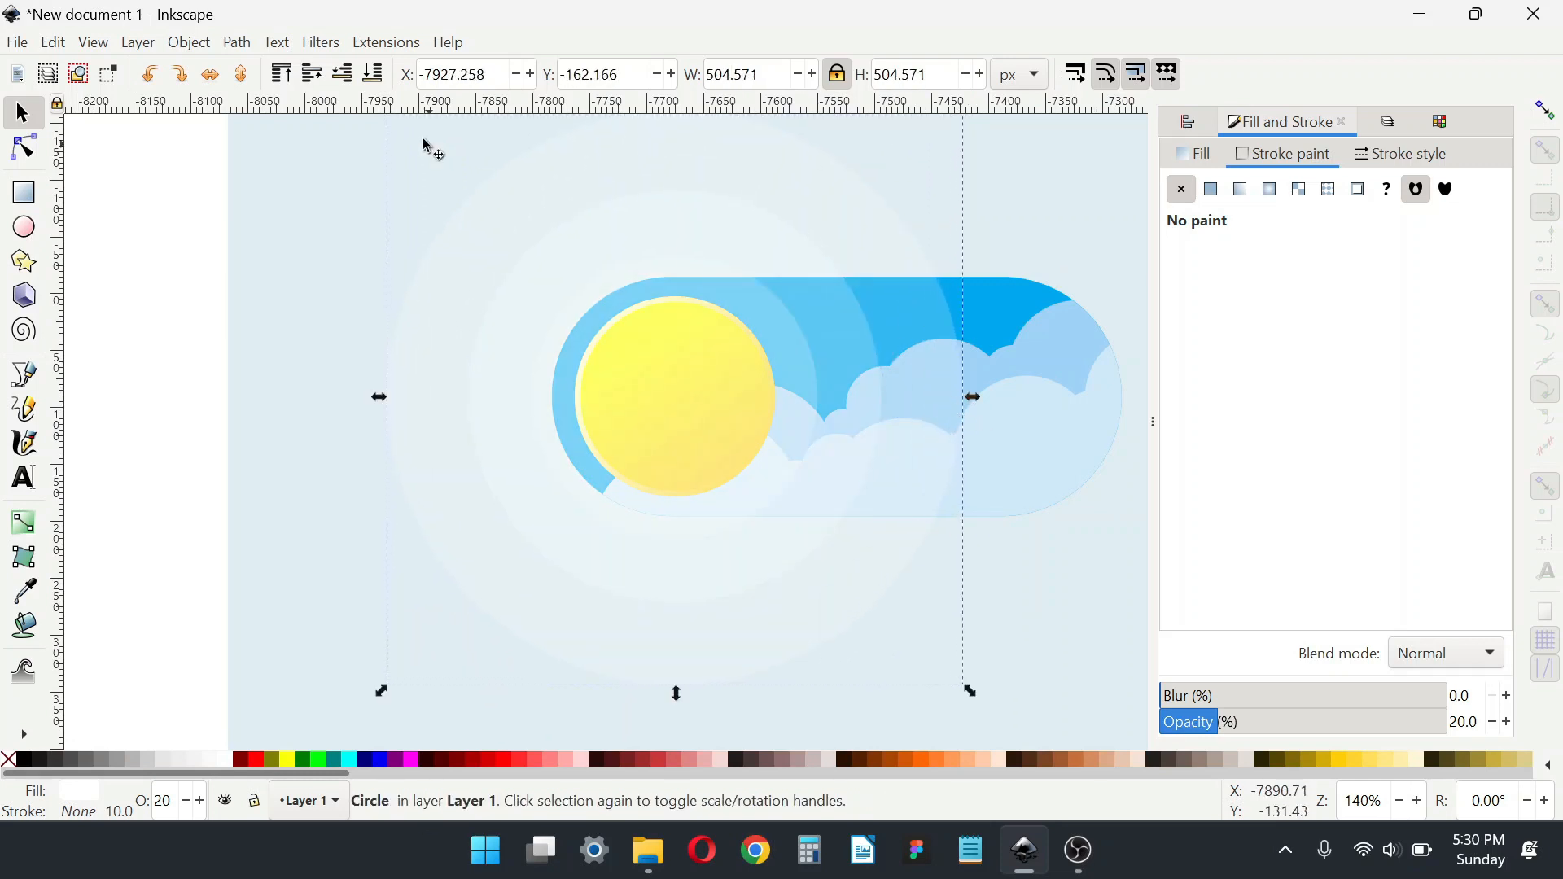
Step: Lower the two larger white glow circles in the stacking order so they sit behind the sun
click(373, 78)
click(317, 79)
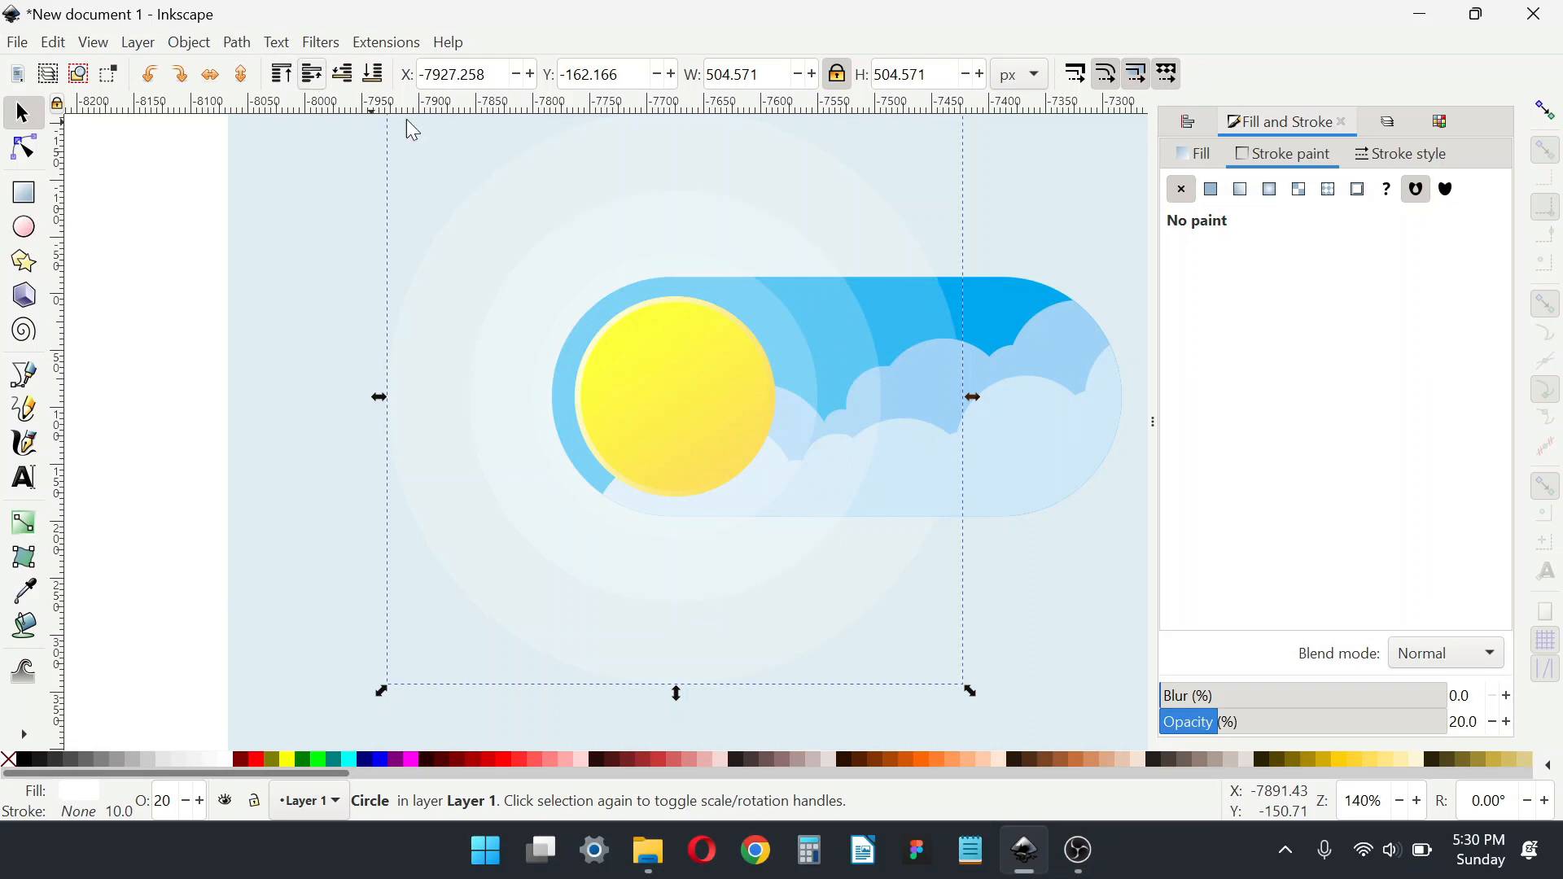
key(comma)
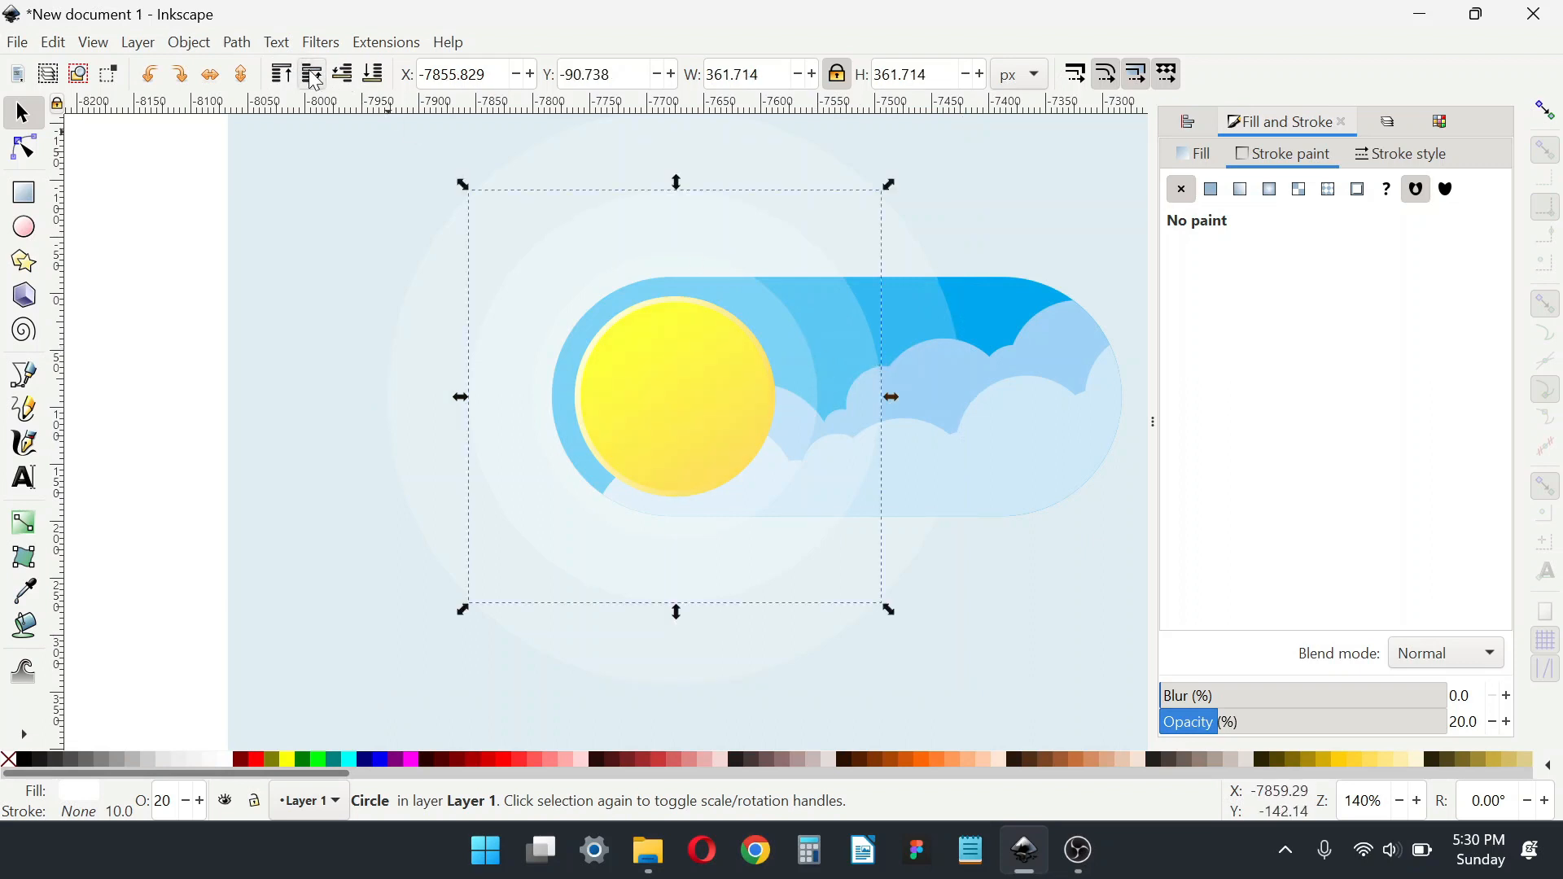
click(669, 399)
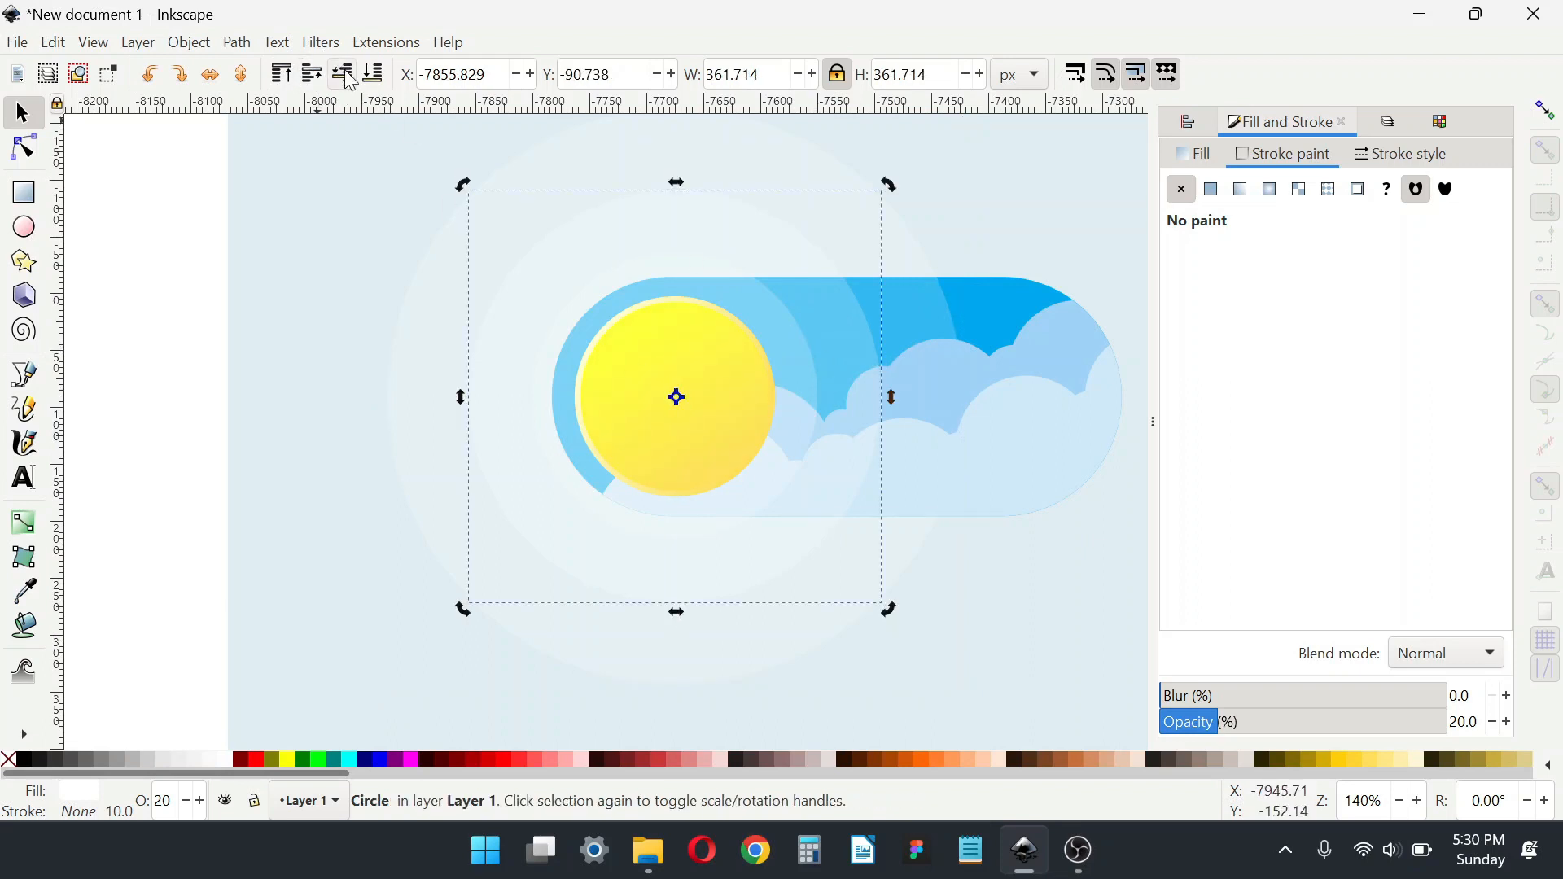
drag(764, 325, 785, 336)
key(ctrl+z)
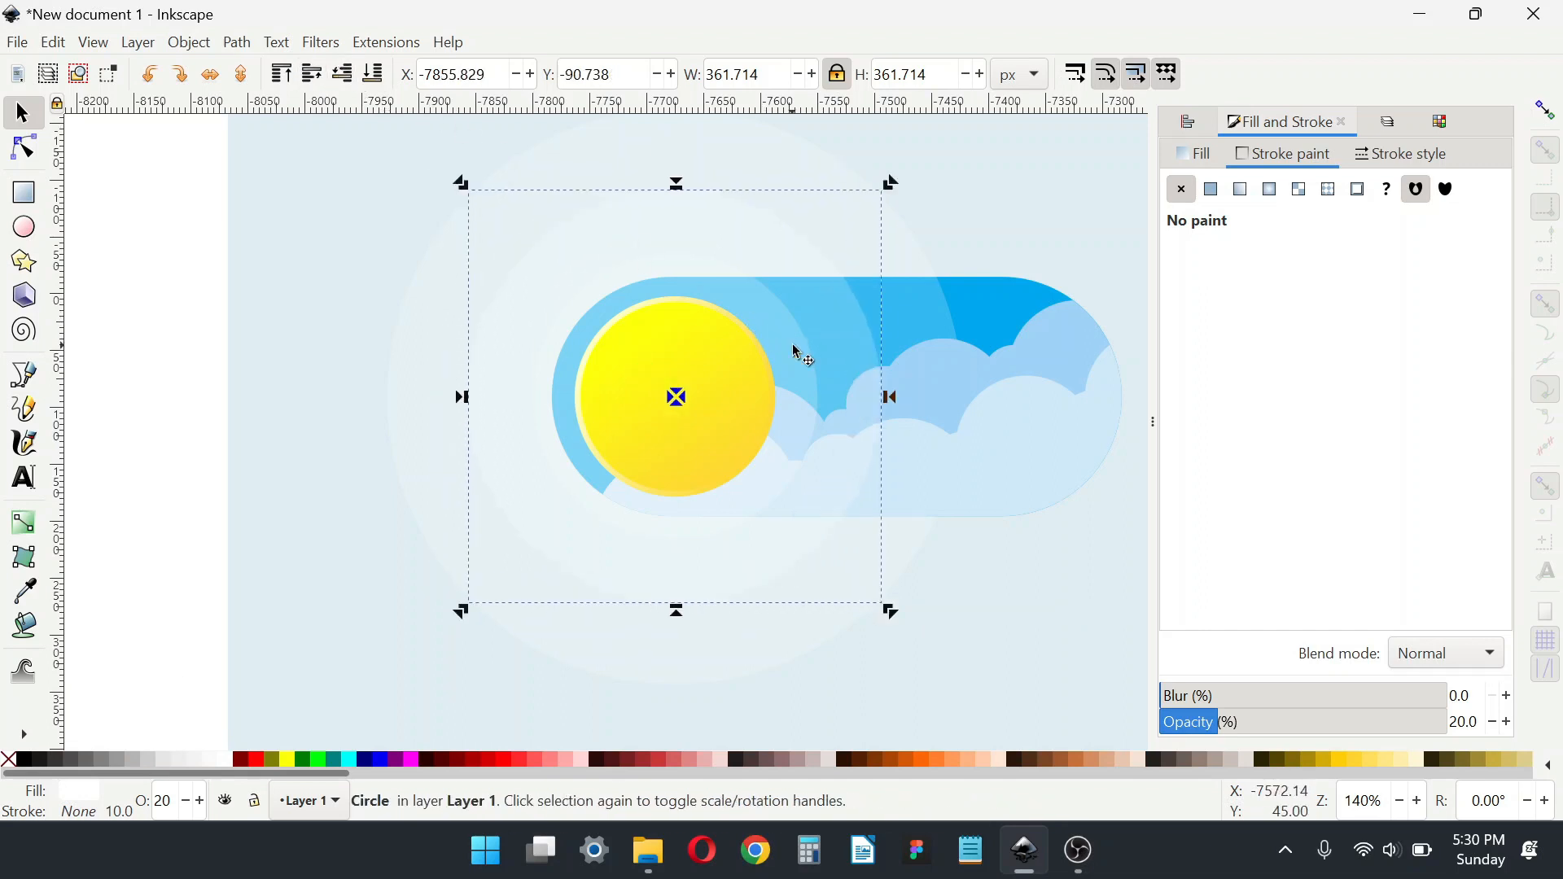
key(ctrl+z)
Step: Select the three white glow circles and group them
scroll(853, 366, down, 1)
shift+click(837, 326)
shift+click(891, 294)
drag(856, 278, 707, 207)
key(ctrl+z)
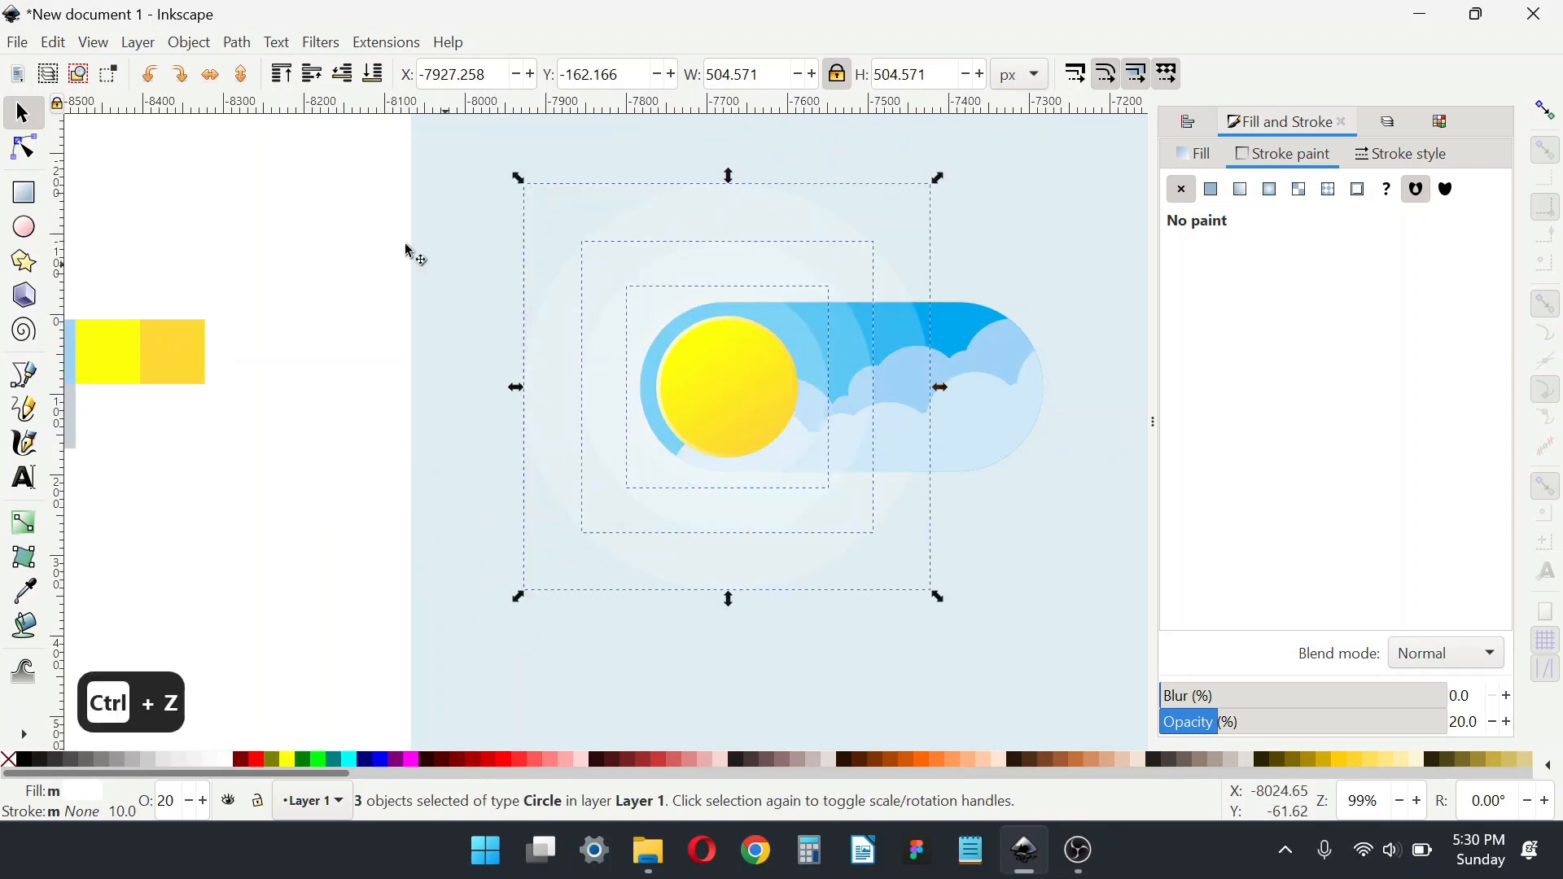
click(189, 43)
click(244, 231)
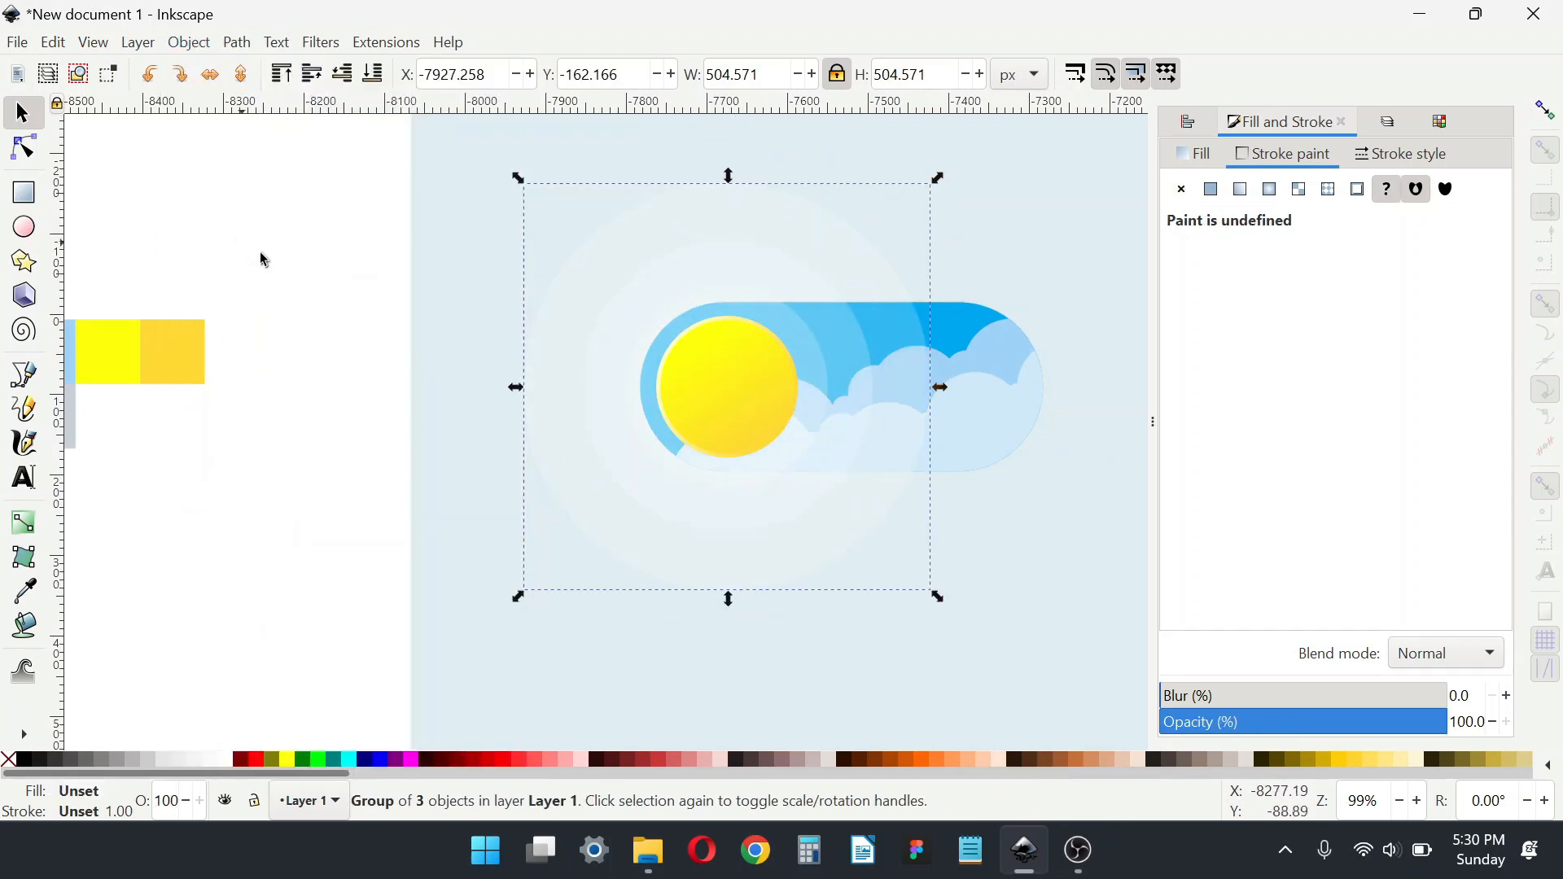
Step: Duplicate the blue pill and use the copy to clip the glow circle group to the pill's outline
click(980, 327)
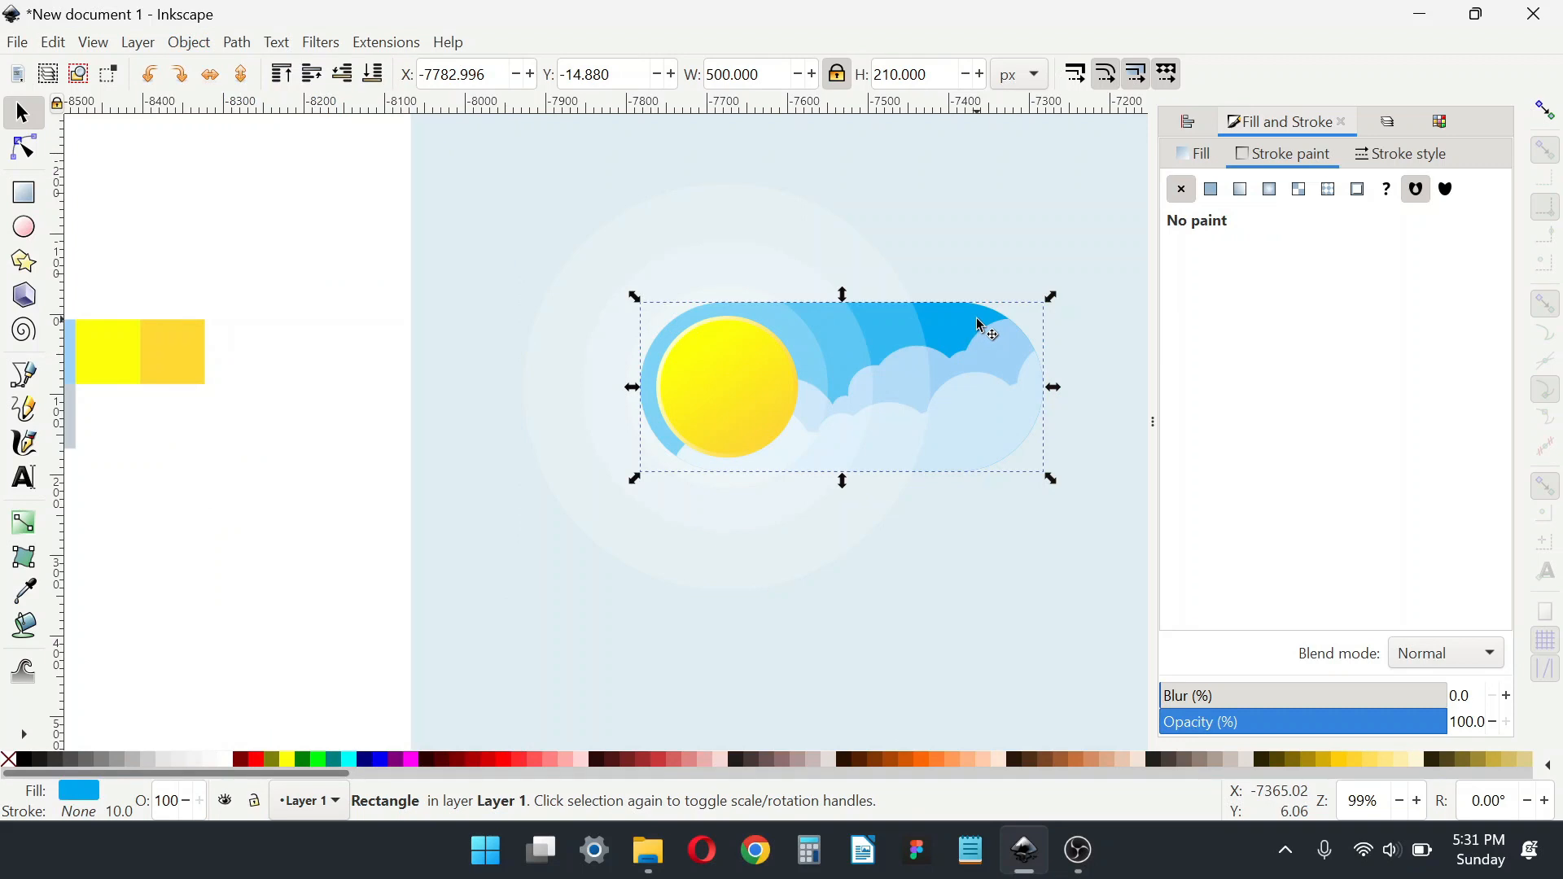
key(ctrl+d)
shift+click(757, 272)
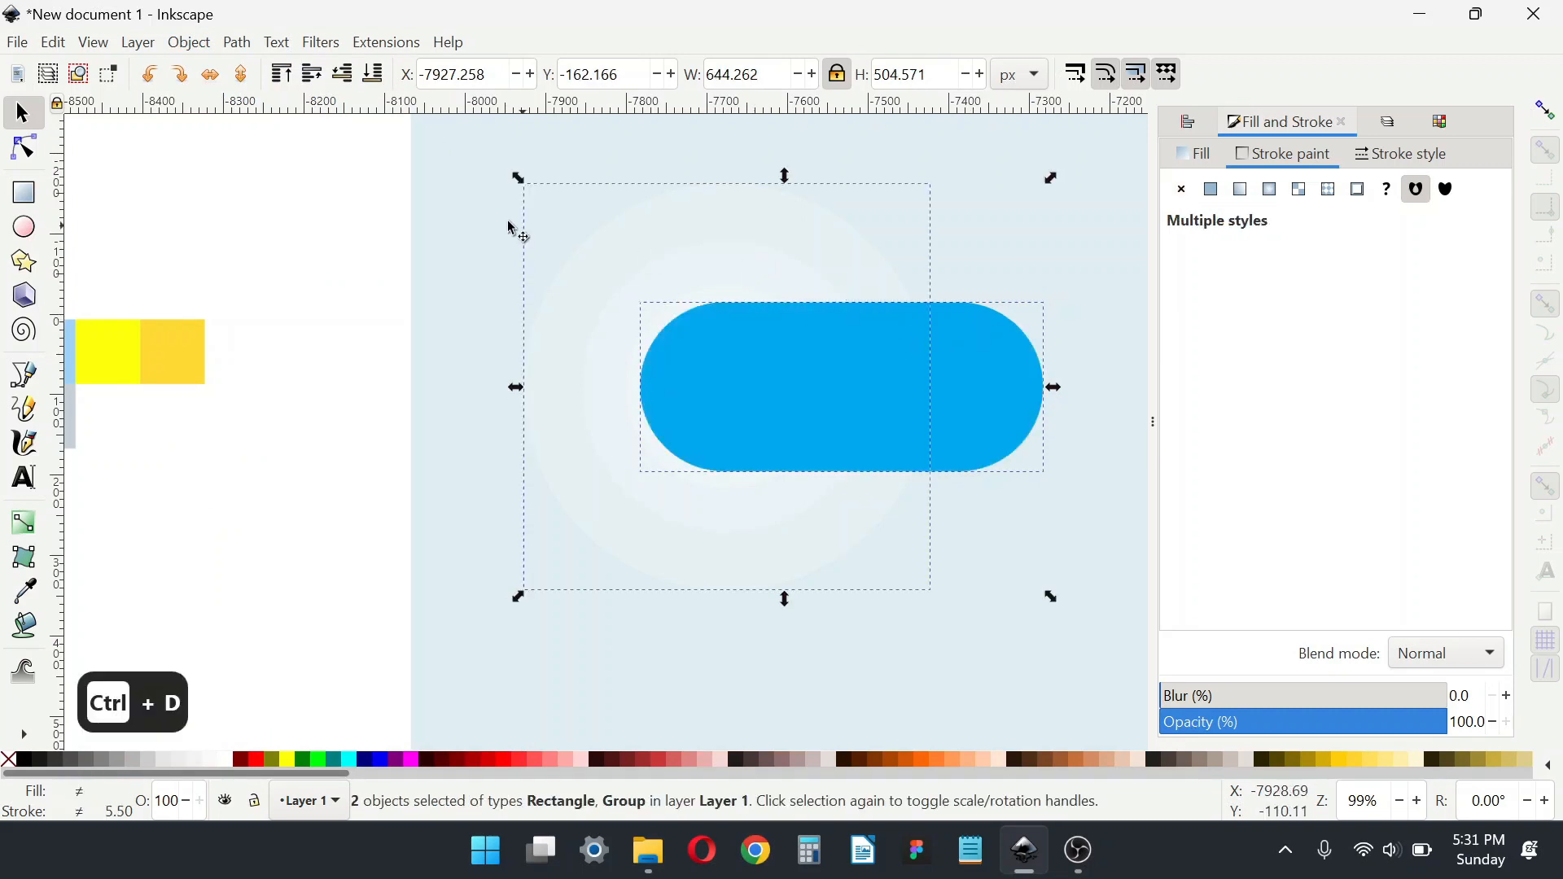
click(209, 44)
mouse_move(422, 314)
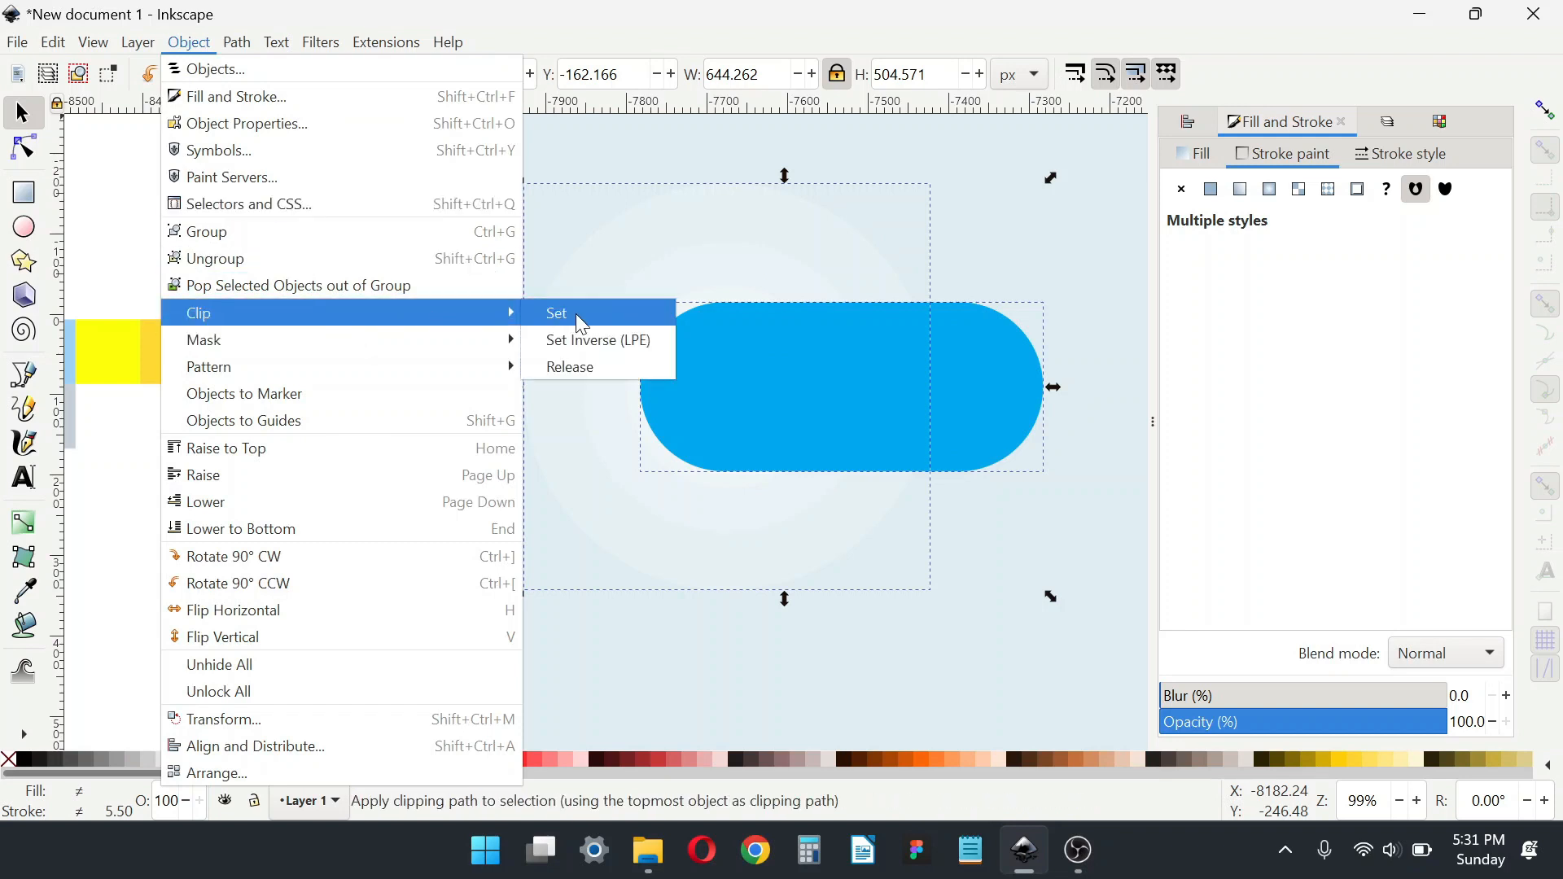
click(576, 316)
click(371, 390)
Step: Duplicate the blue pill and give the copy a flat stroke and no fill
click(970, 326)
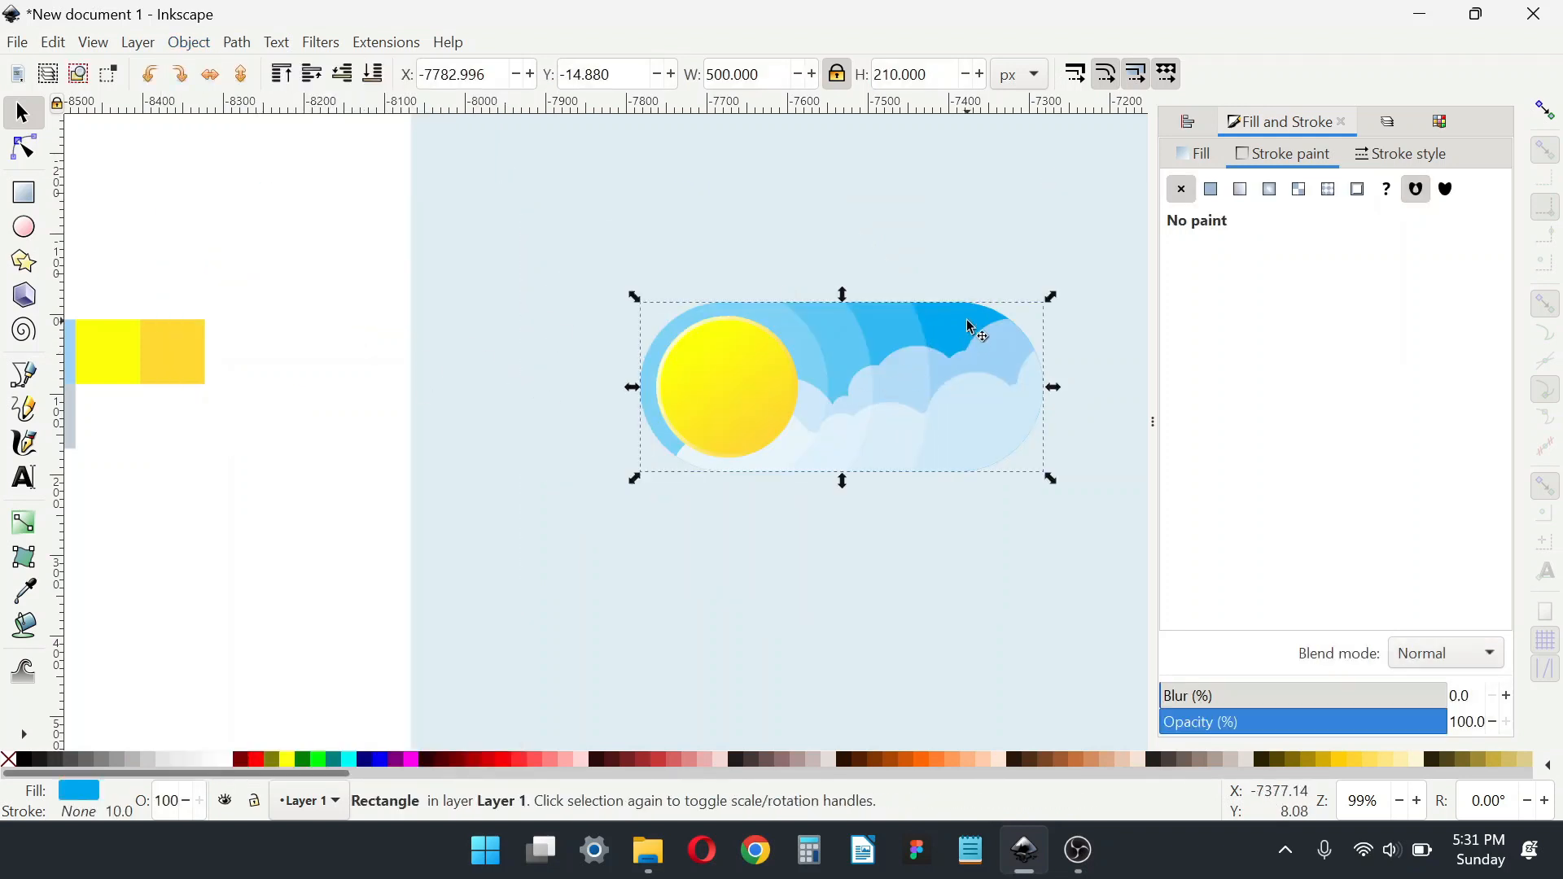
click(333, 510)
scroll(841, 493, right, 1)
scroll(840, 493, up, 1)
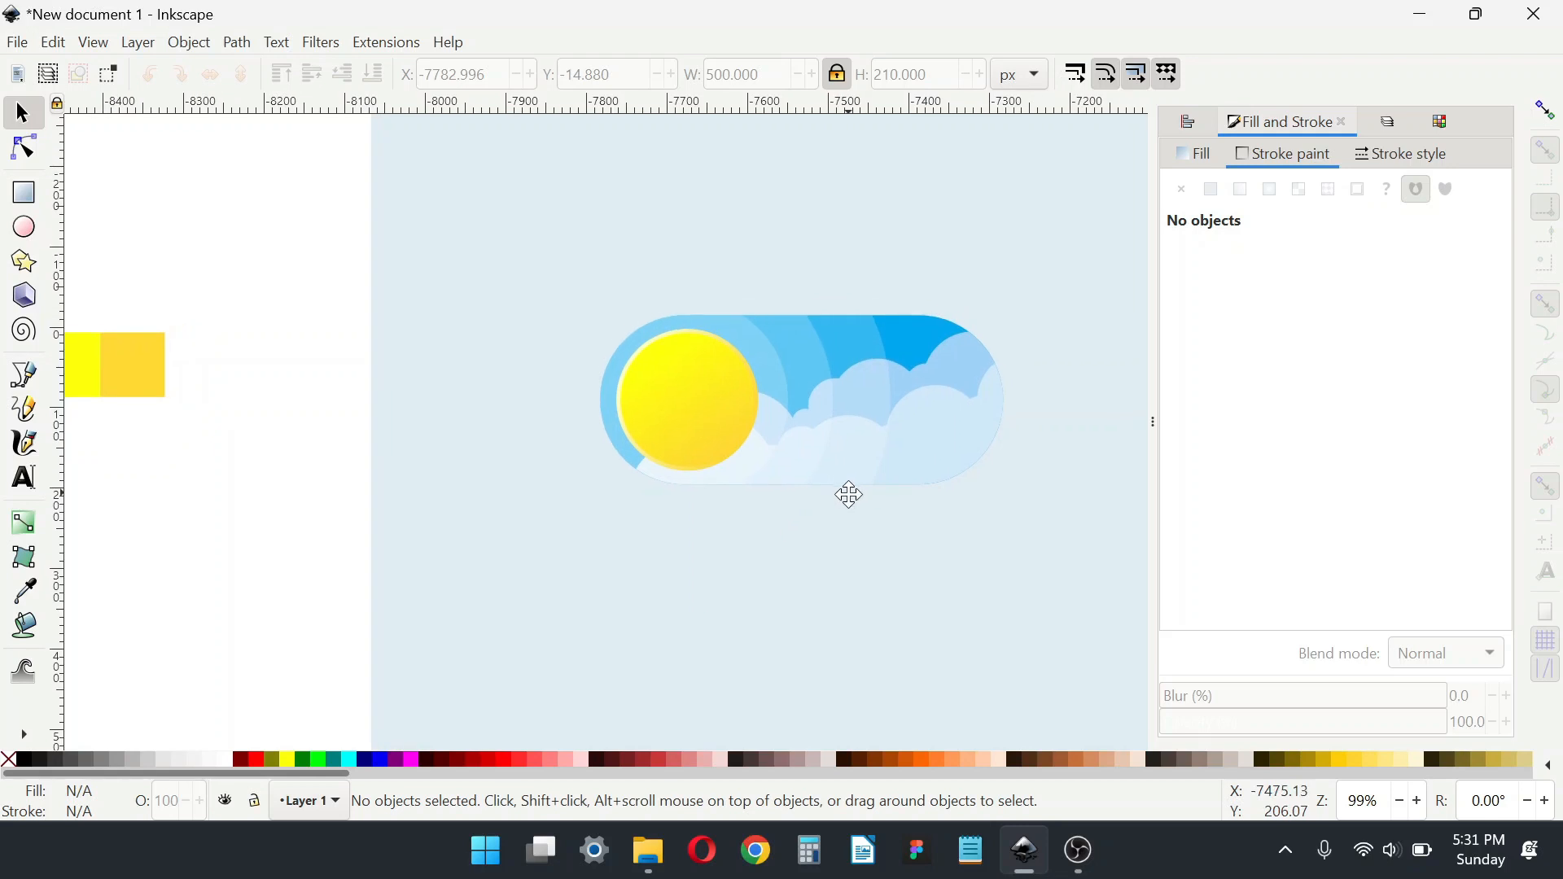
click(921, 354)
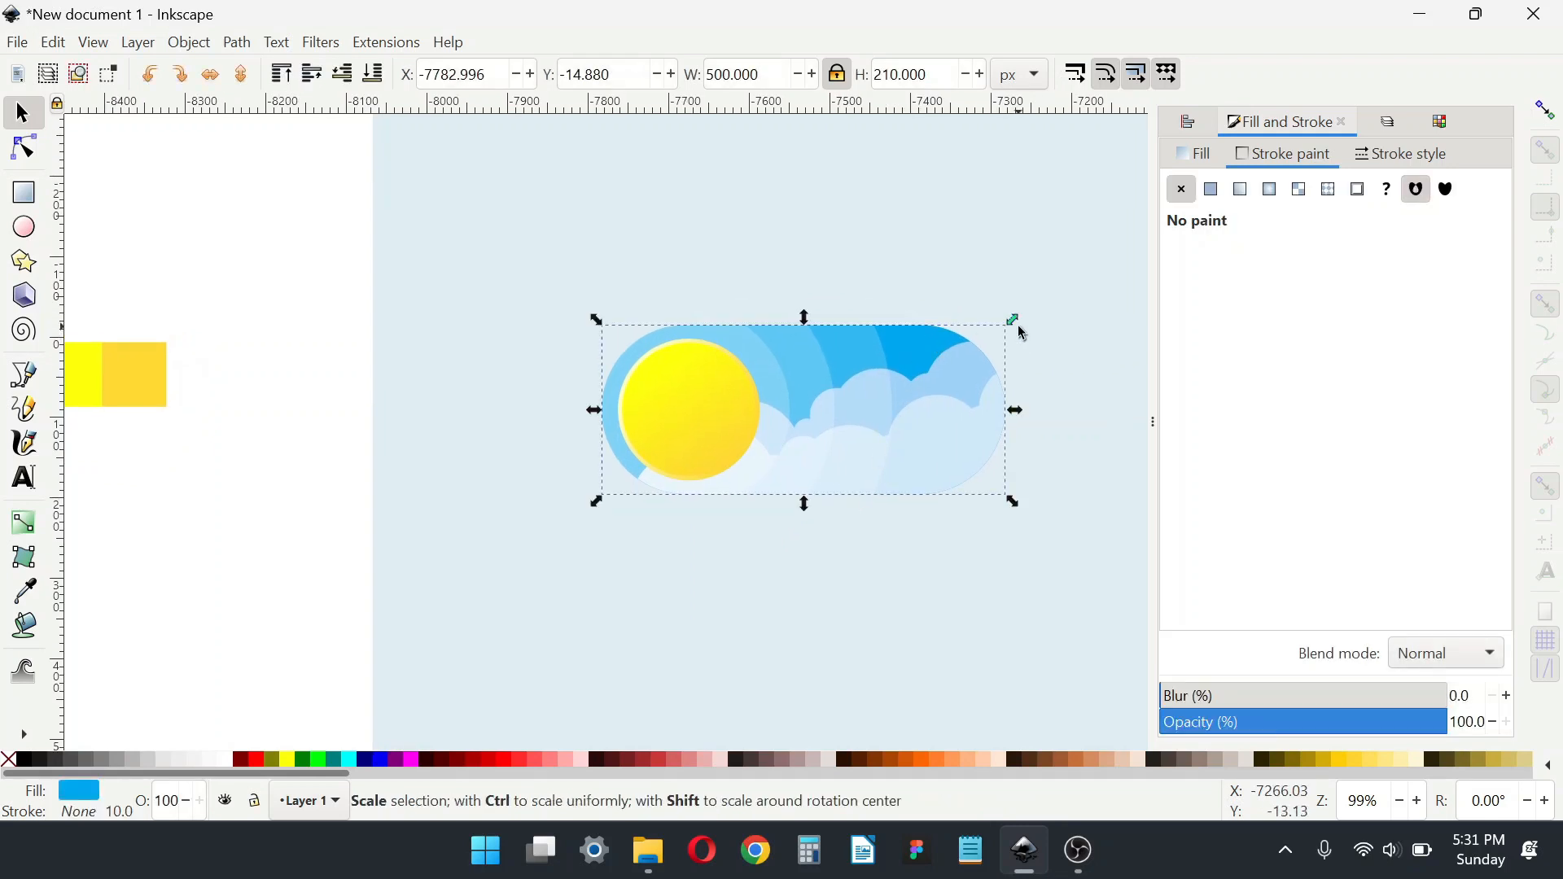
scroll(949, 592, right, 1)
scroll(949, 593, up, 2)
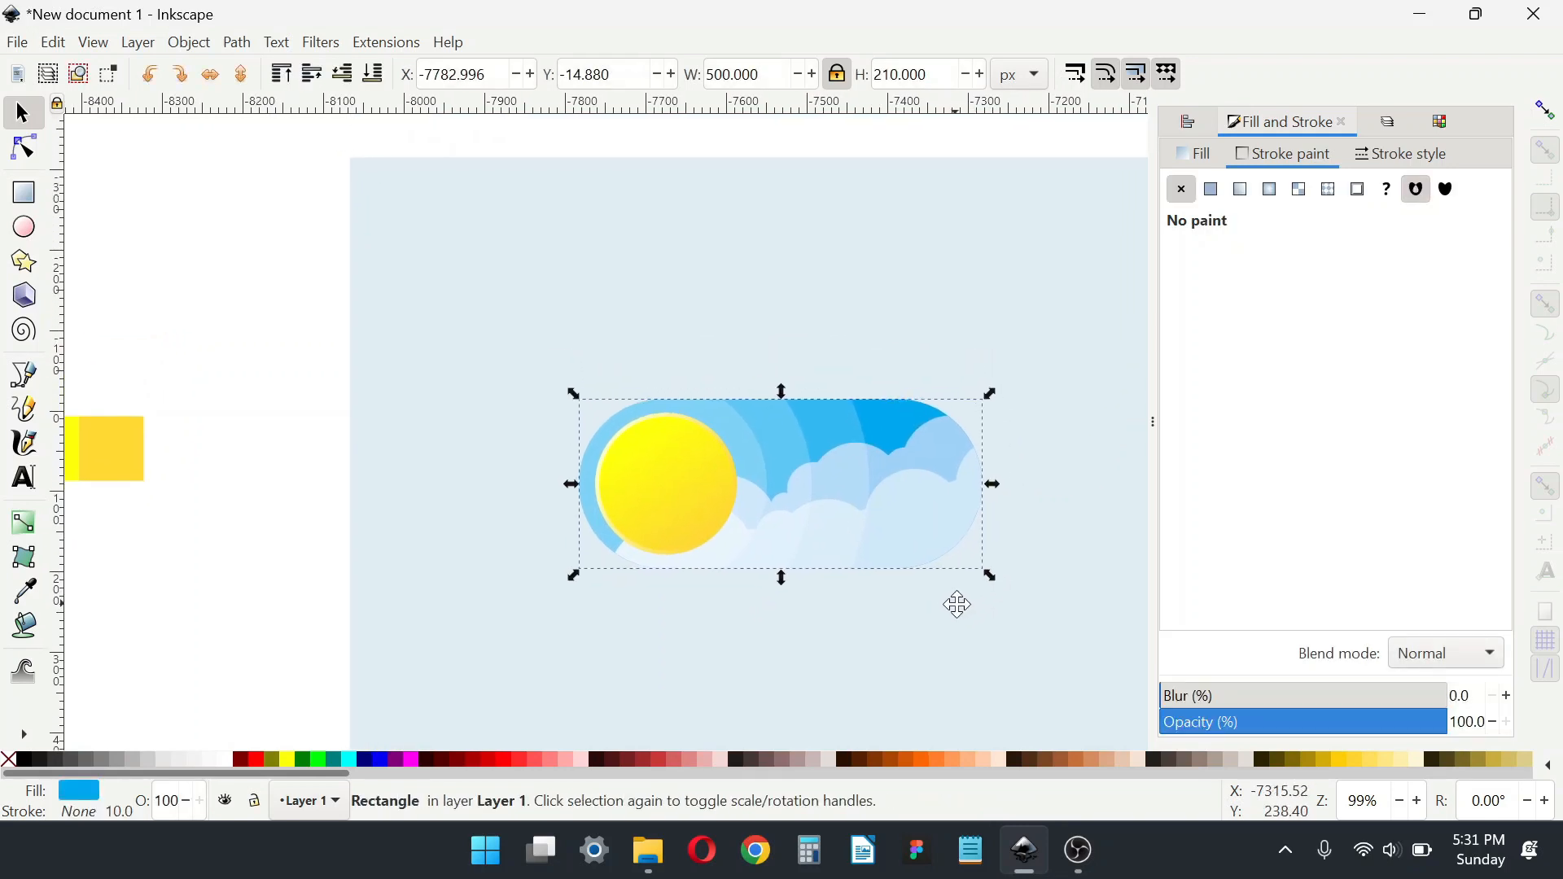
scroll(955, 602, left, 1)
key(ctrl+d)
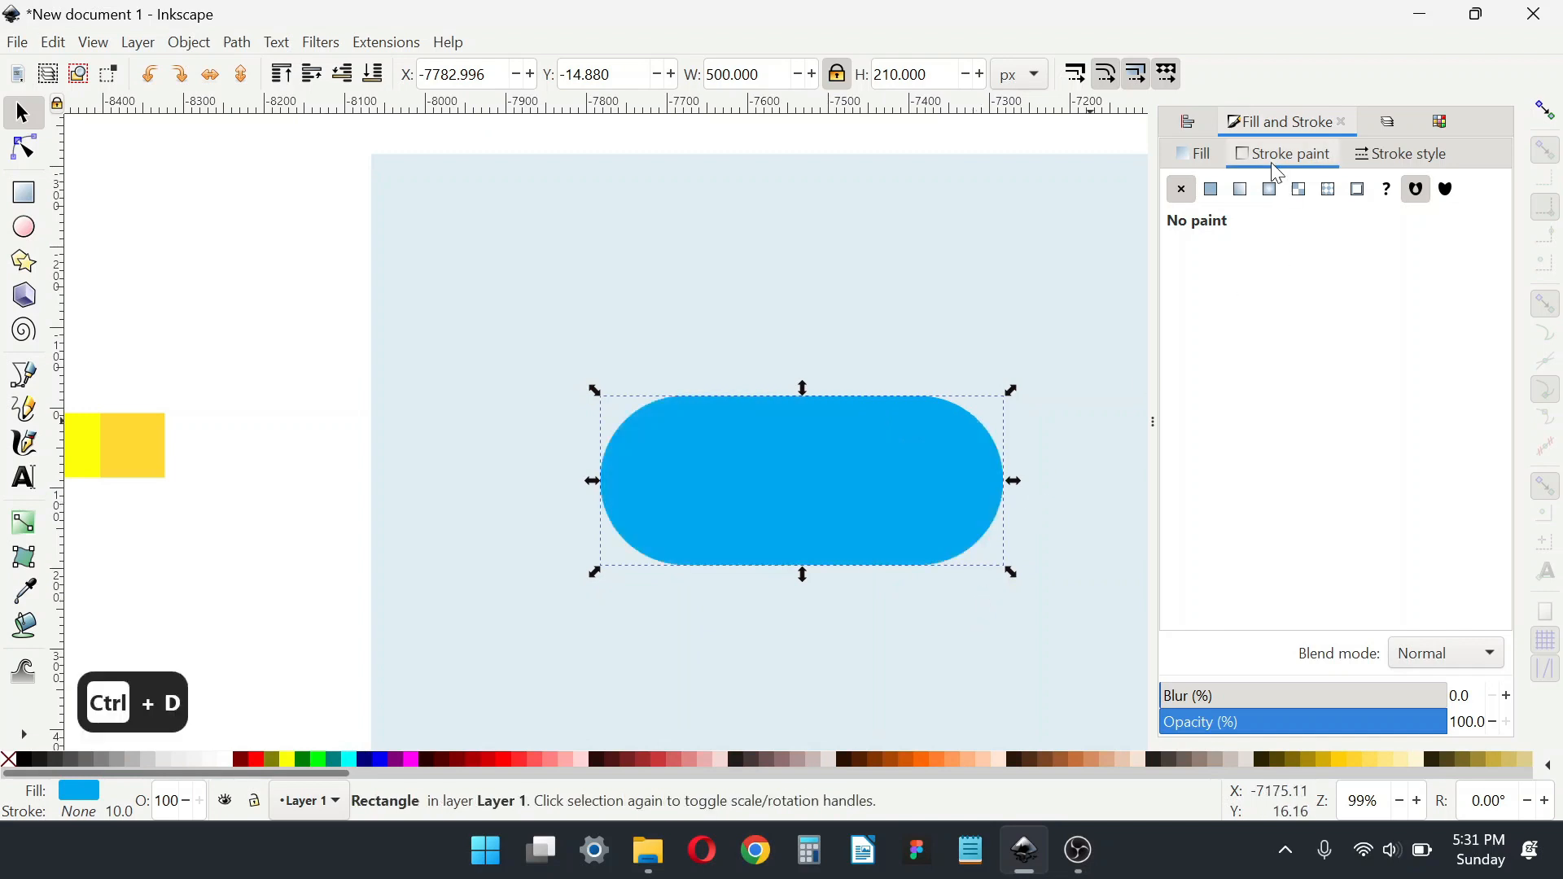
click(1211, 188)
click(1194, 154)
click(1181, 189)
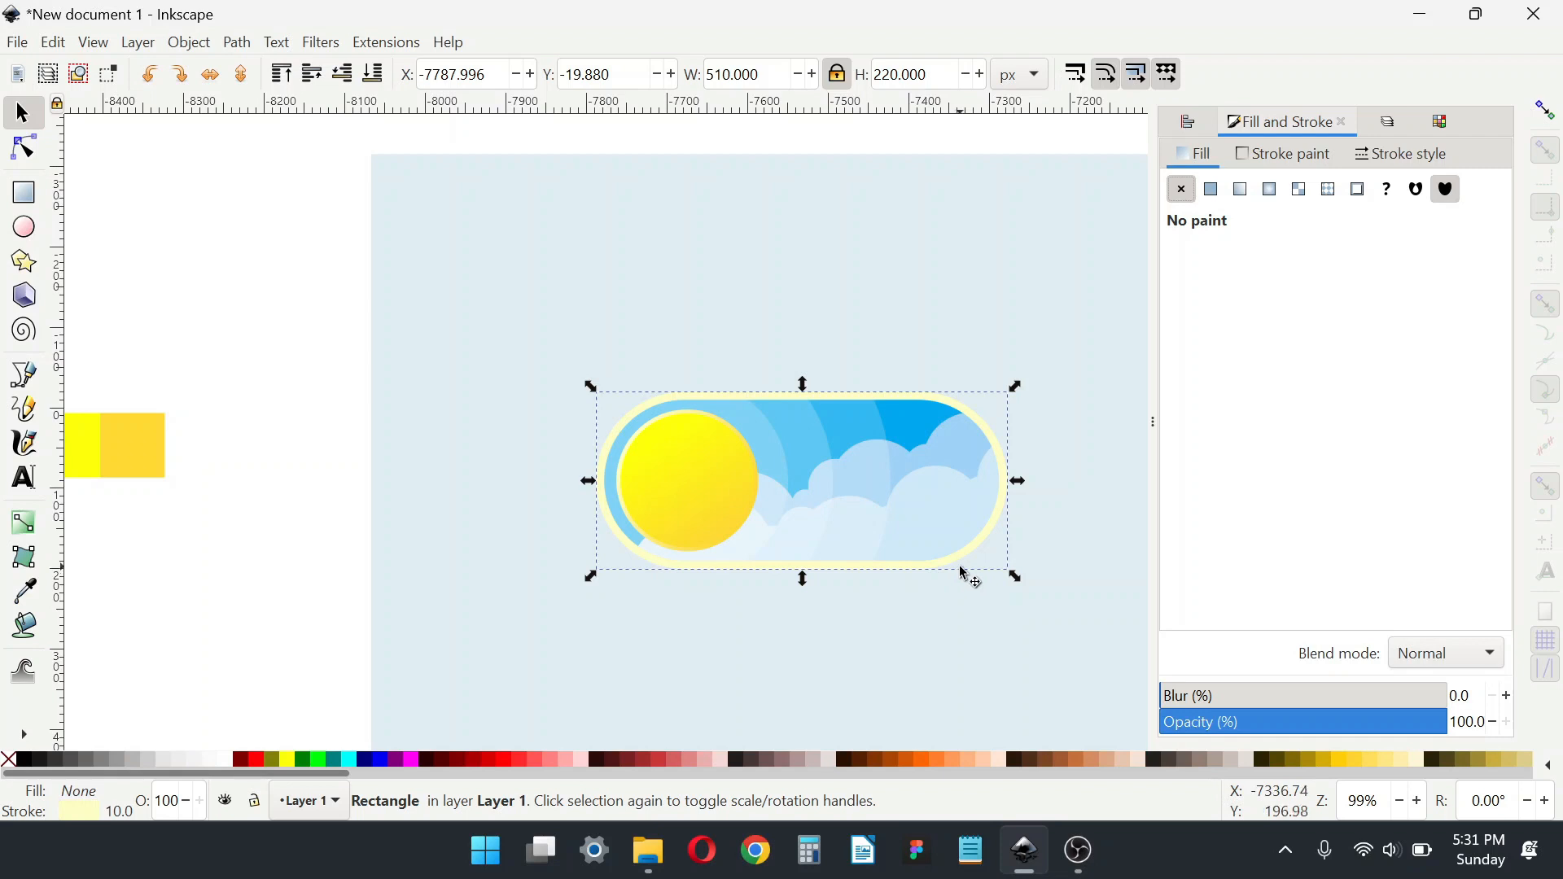
Step: Set the pill outline's stroke width to 6 px
click(1399, 154)
key(ctrl+a)
text(6)
key(Return)
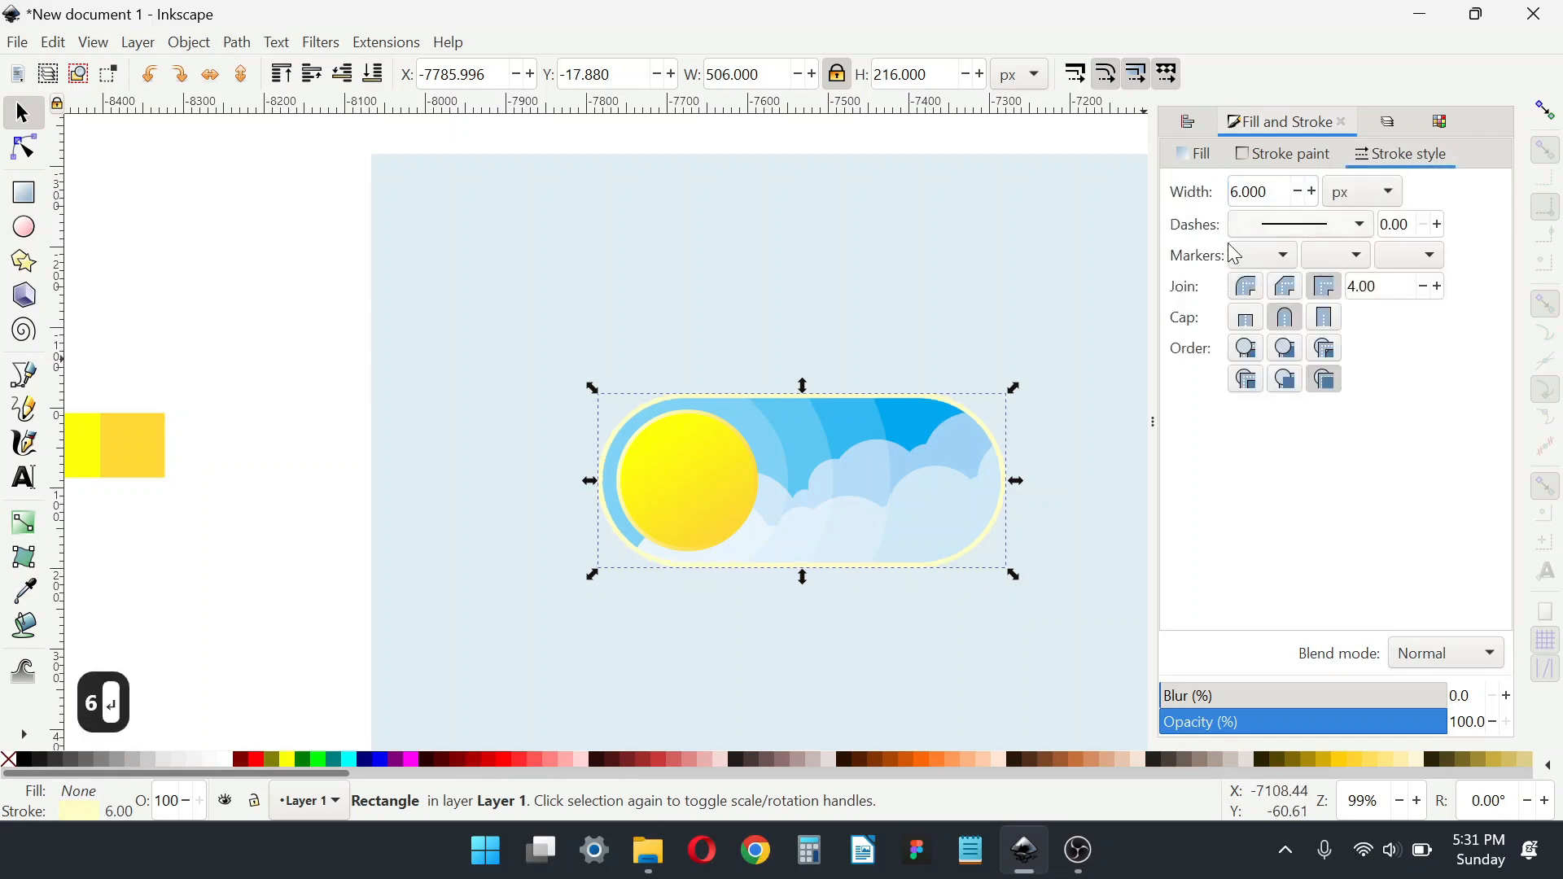
Step: Apply a linear gradient to the pill outline's stroke, running from f5f7f9 to 799cb3, with both colours sampled from the palette swatches
click(1290, 154)
click(1240, 189)
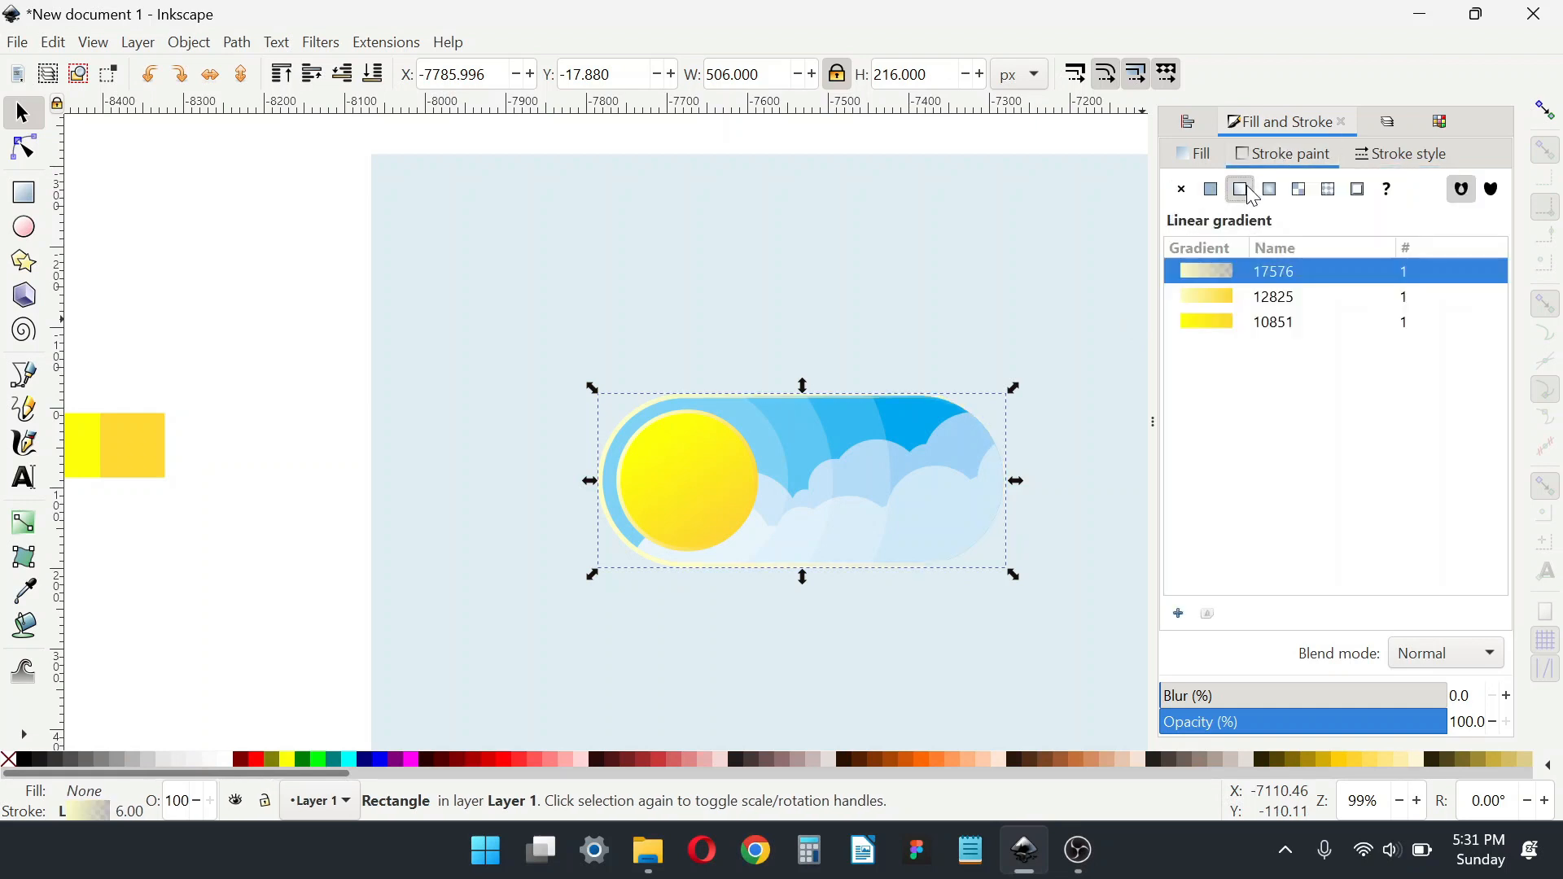
key(g)
drag(600, 481, 809, 567)
scroll(815, 573, down, 2)
key(d)
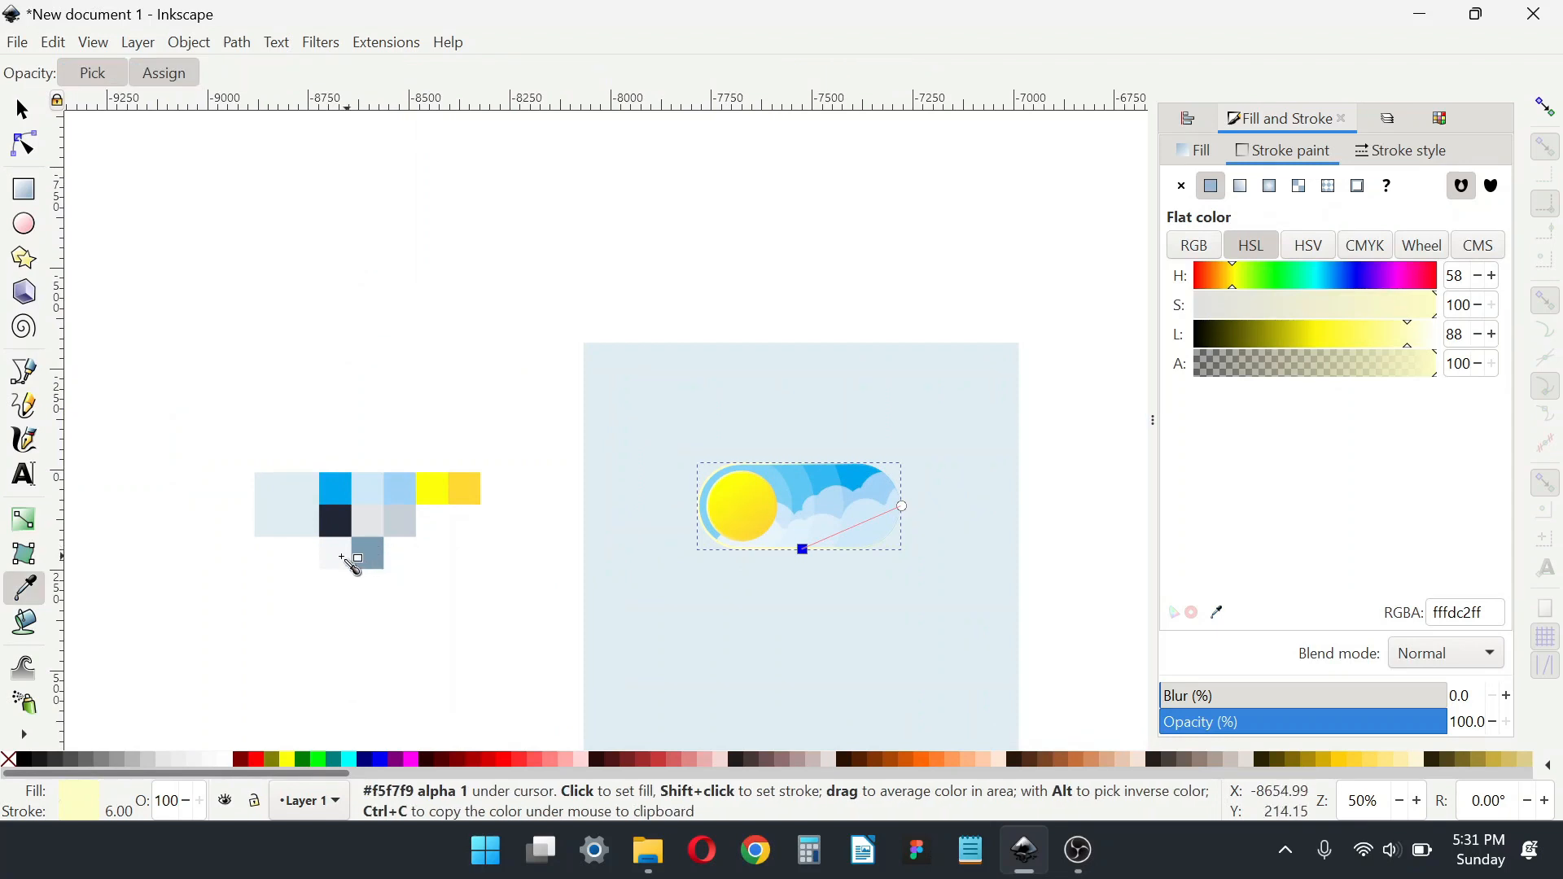
click(342, 558)
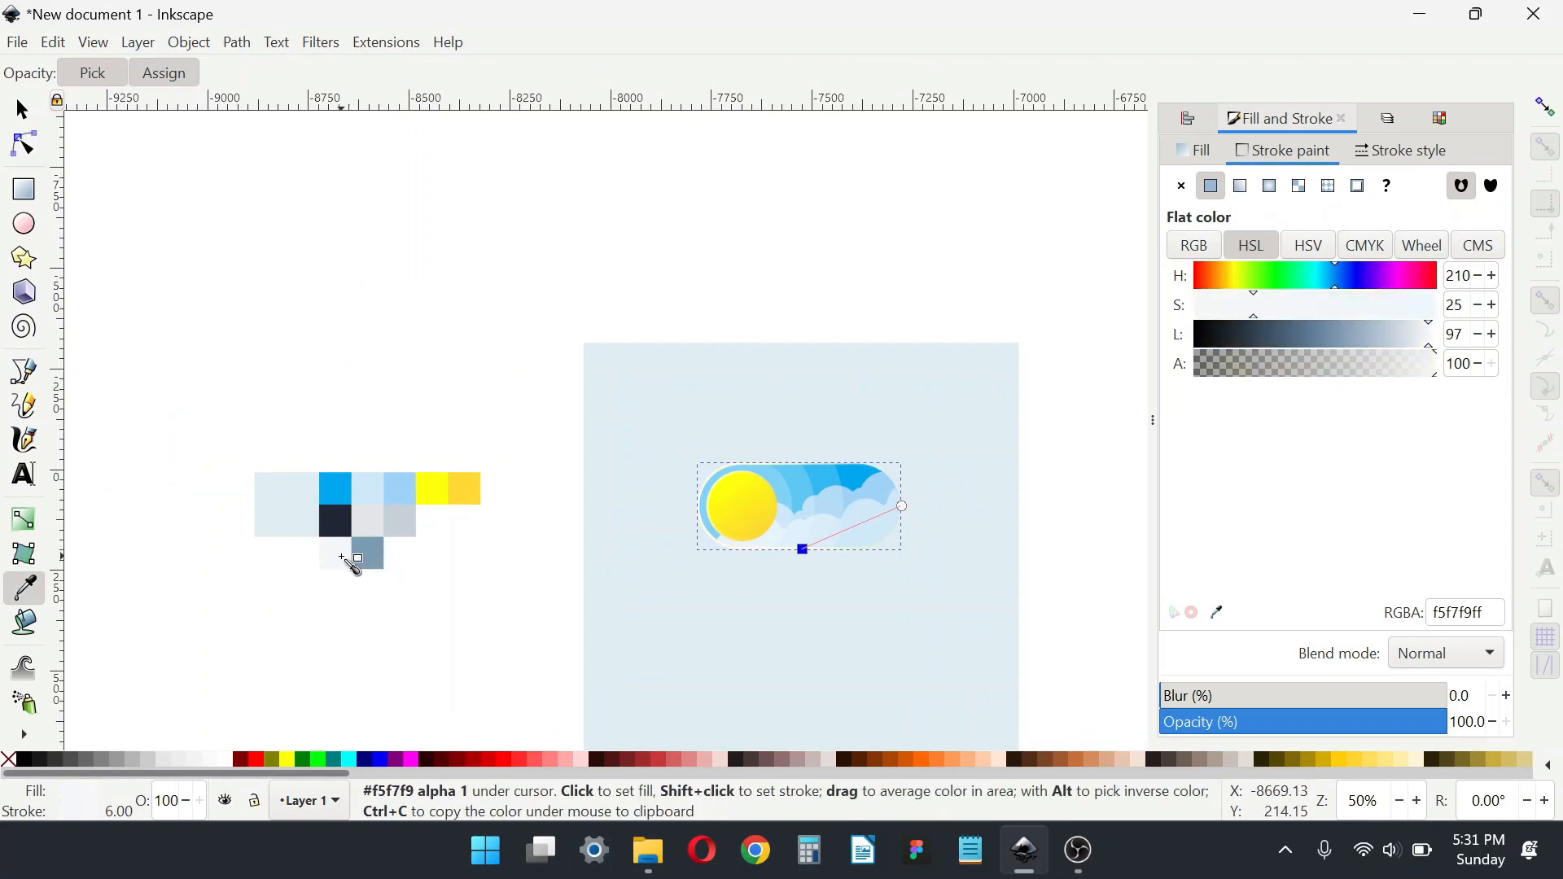
click(902, 506)
click(373, 558)
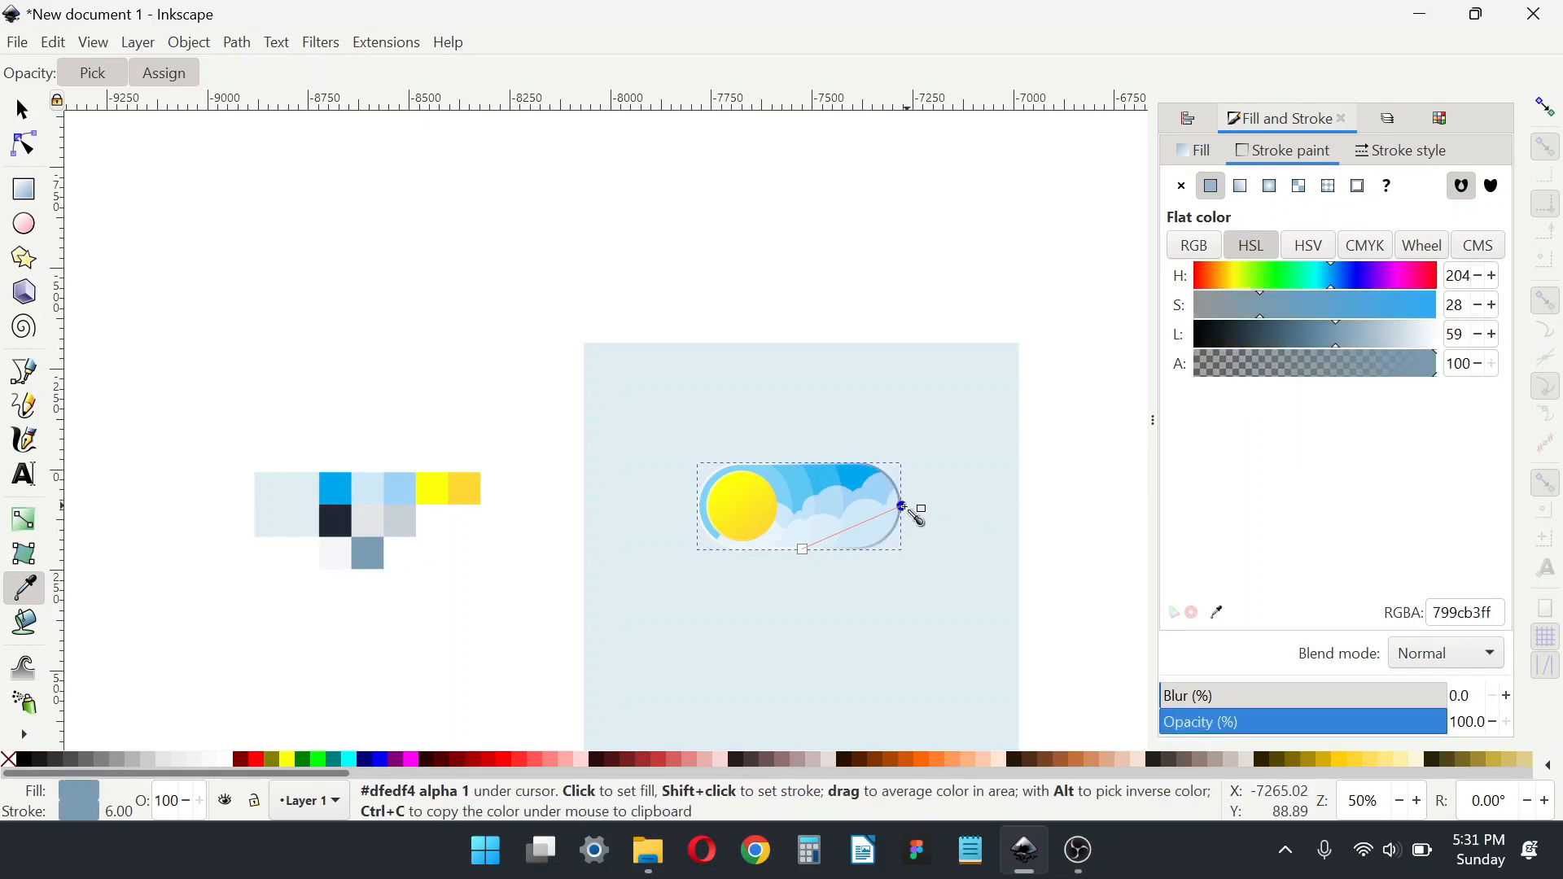
Step: Make the outline's stroke gradient run vertically, blue-grey near the pill's upper edge and off-white just inside its lower edge
key(d)
drag(849, 488, 798, 460)
scroll(816, 551, up, 3)
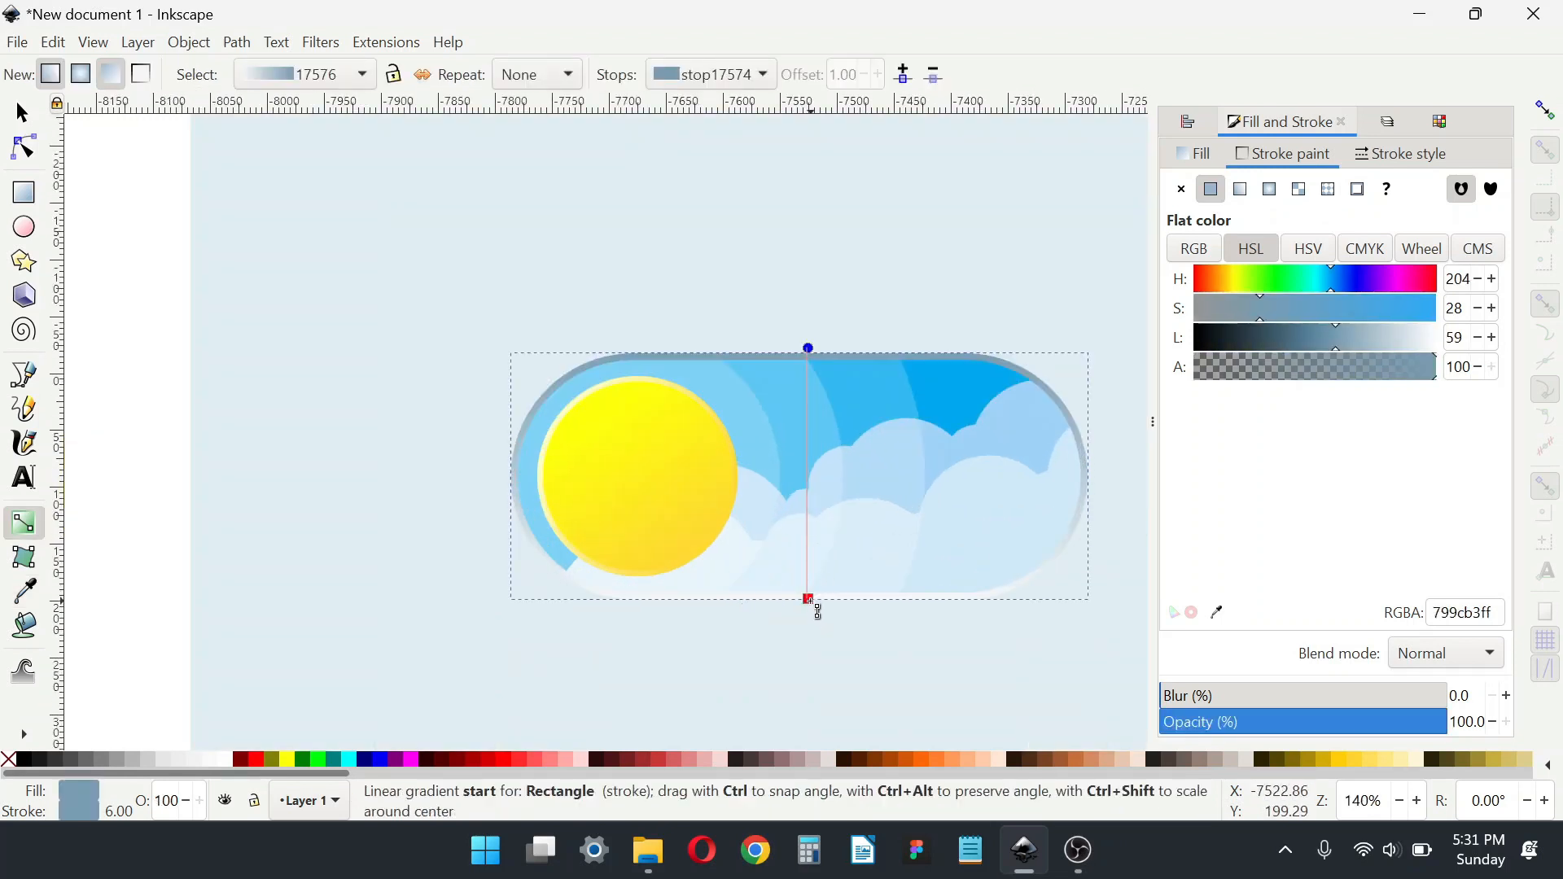
drag(814, 352, 813, 334)
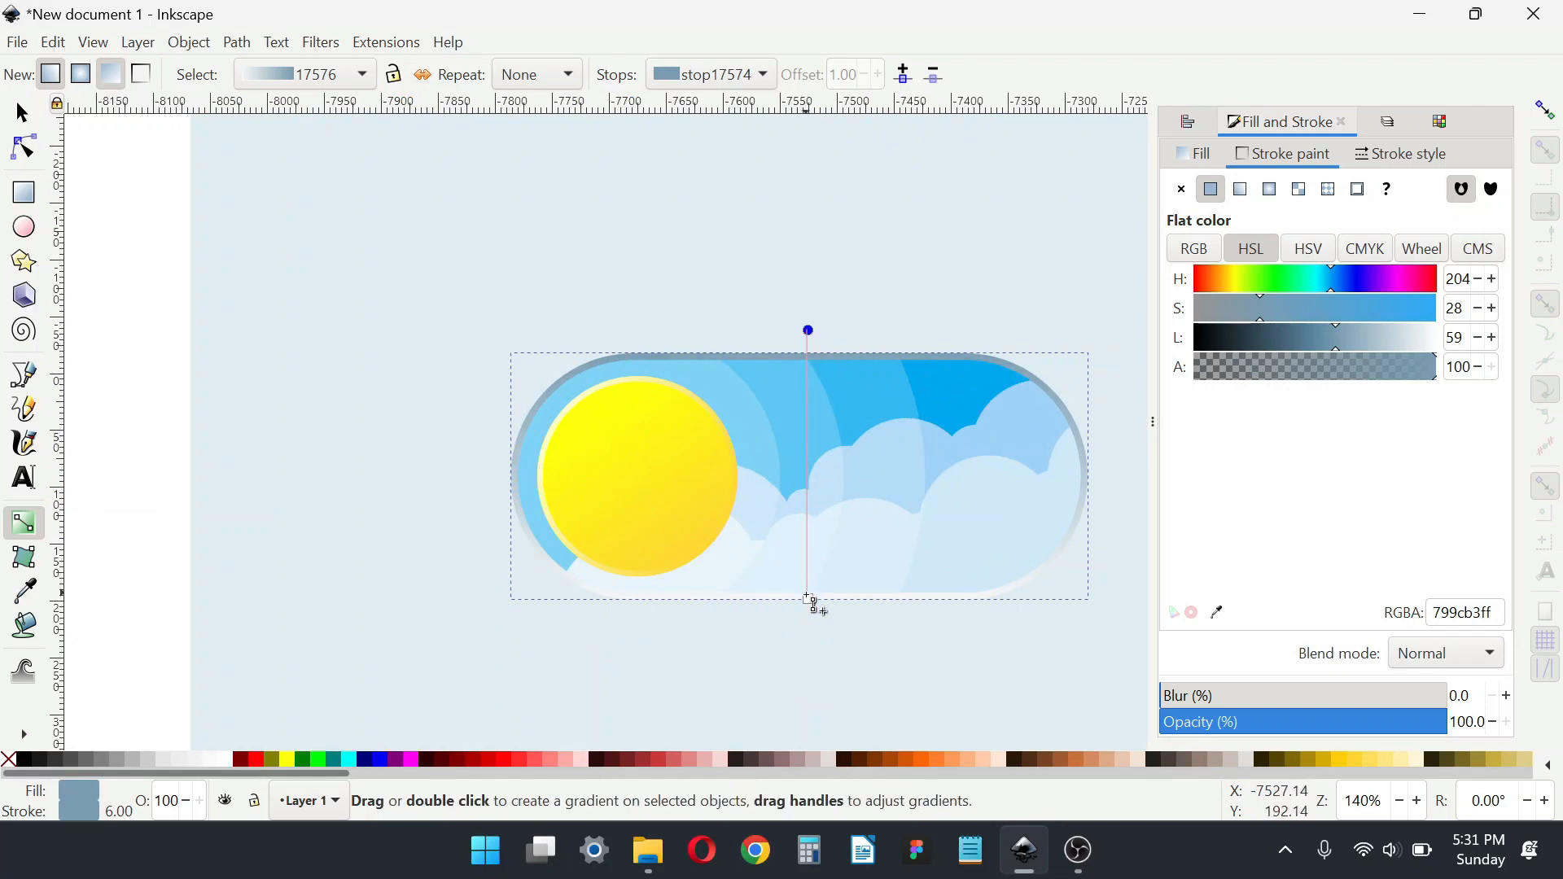
drag(811, 601, 810, 581)
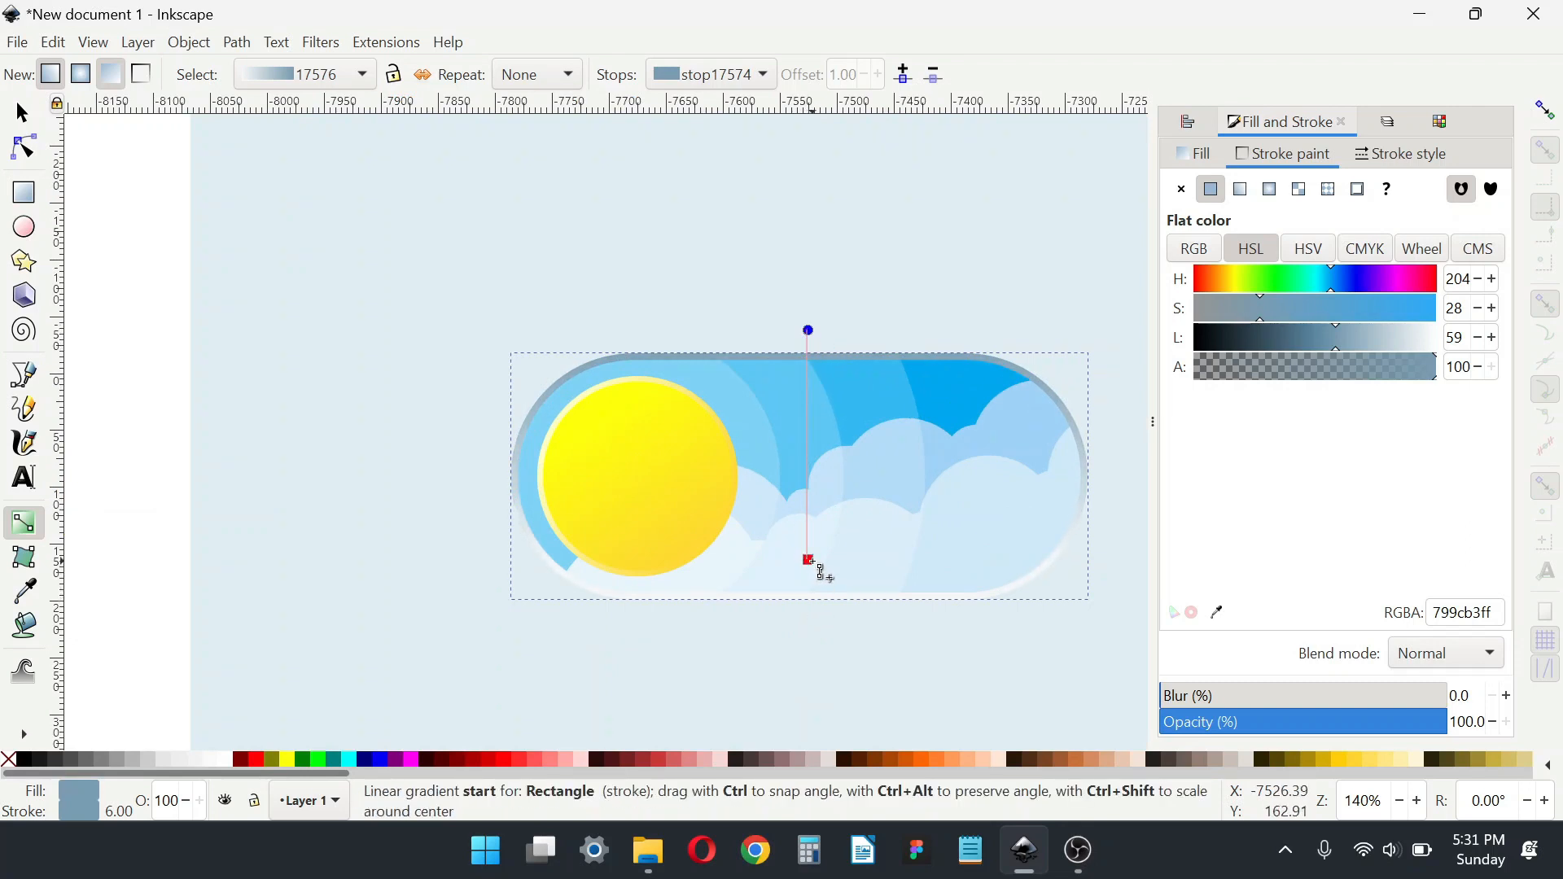
click(810, 565)
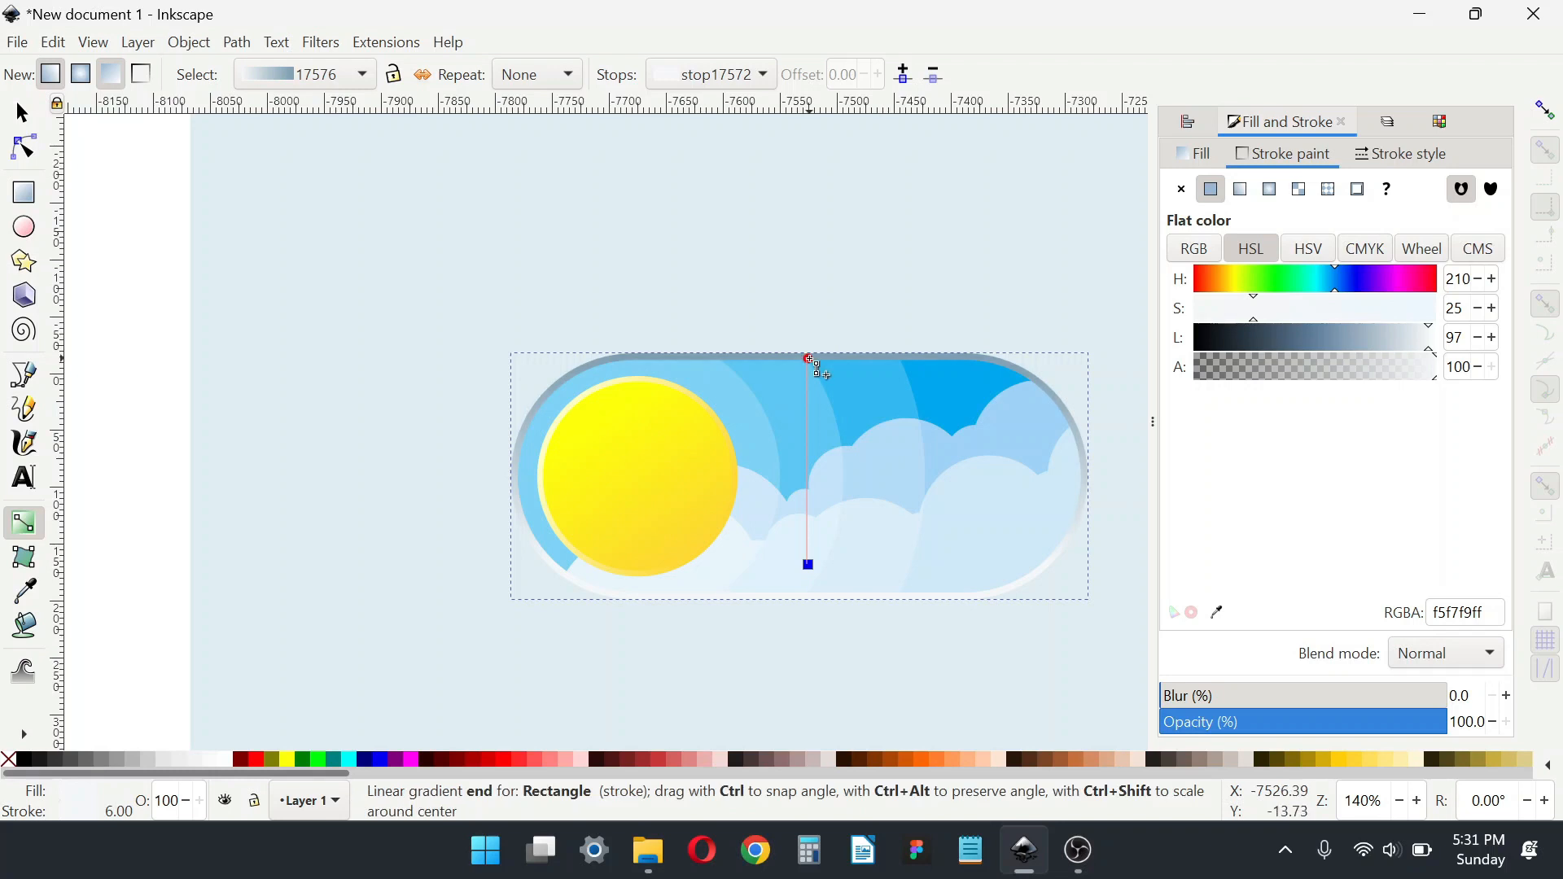
click(808, 368)
key(s)
key(Escape)
scroll(859, 498, down, 2)
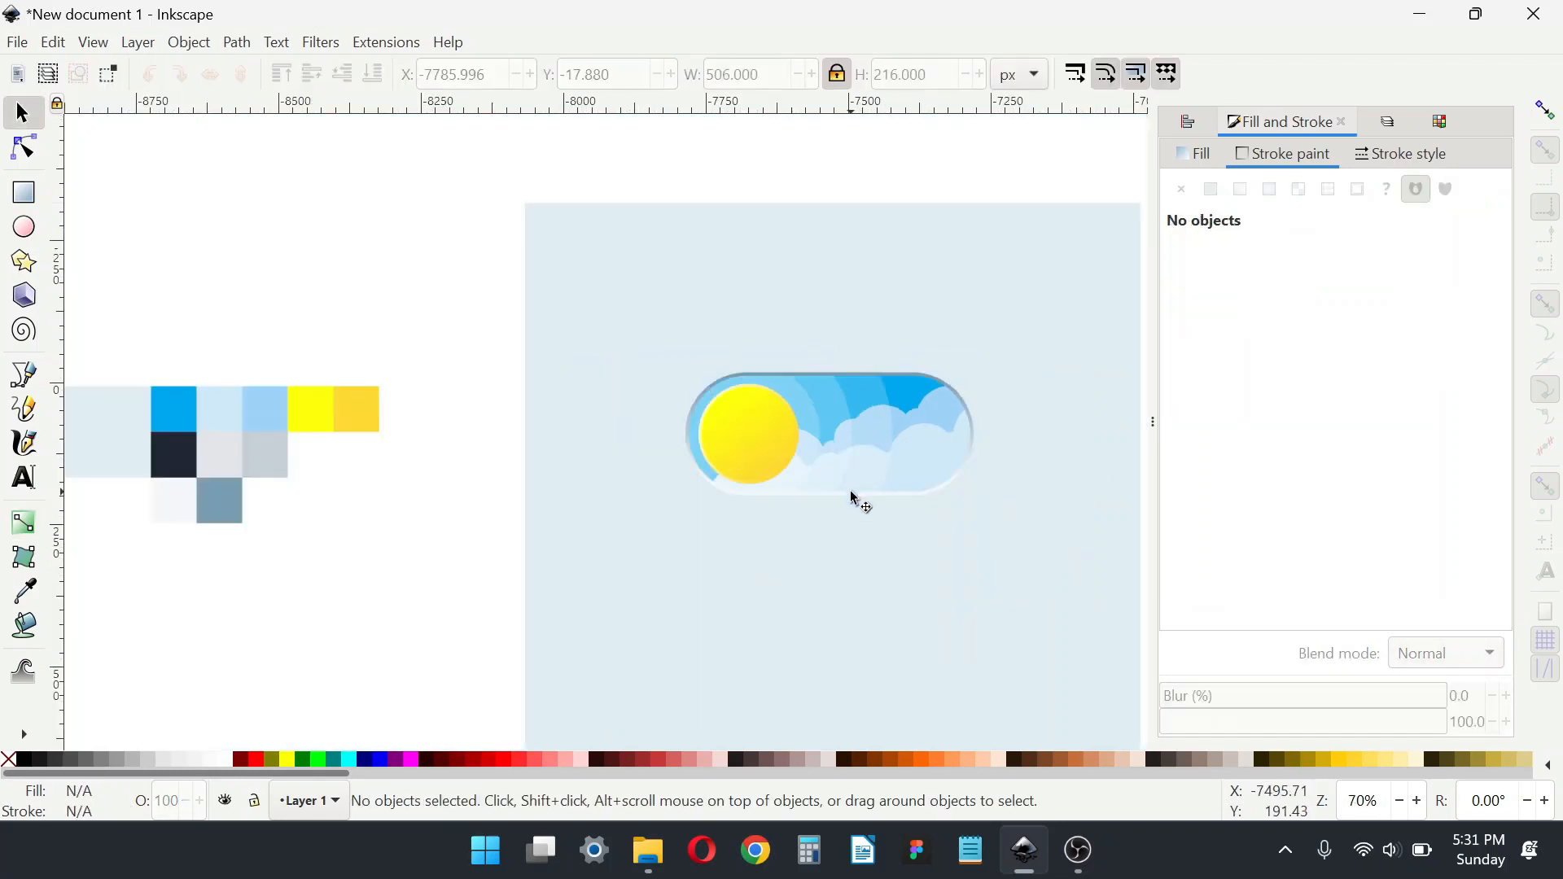
click(786, 441)
scroll(914, 441, up, 1)
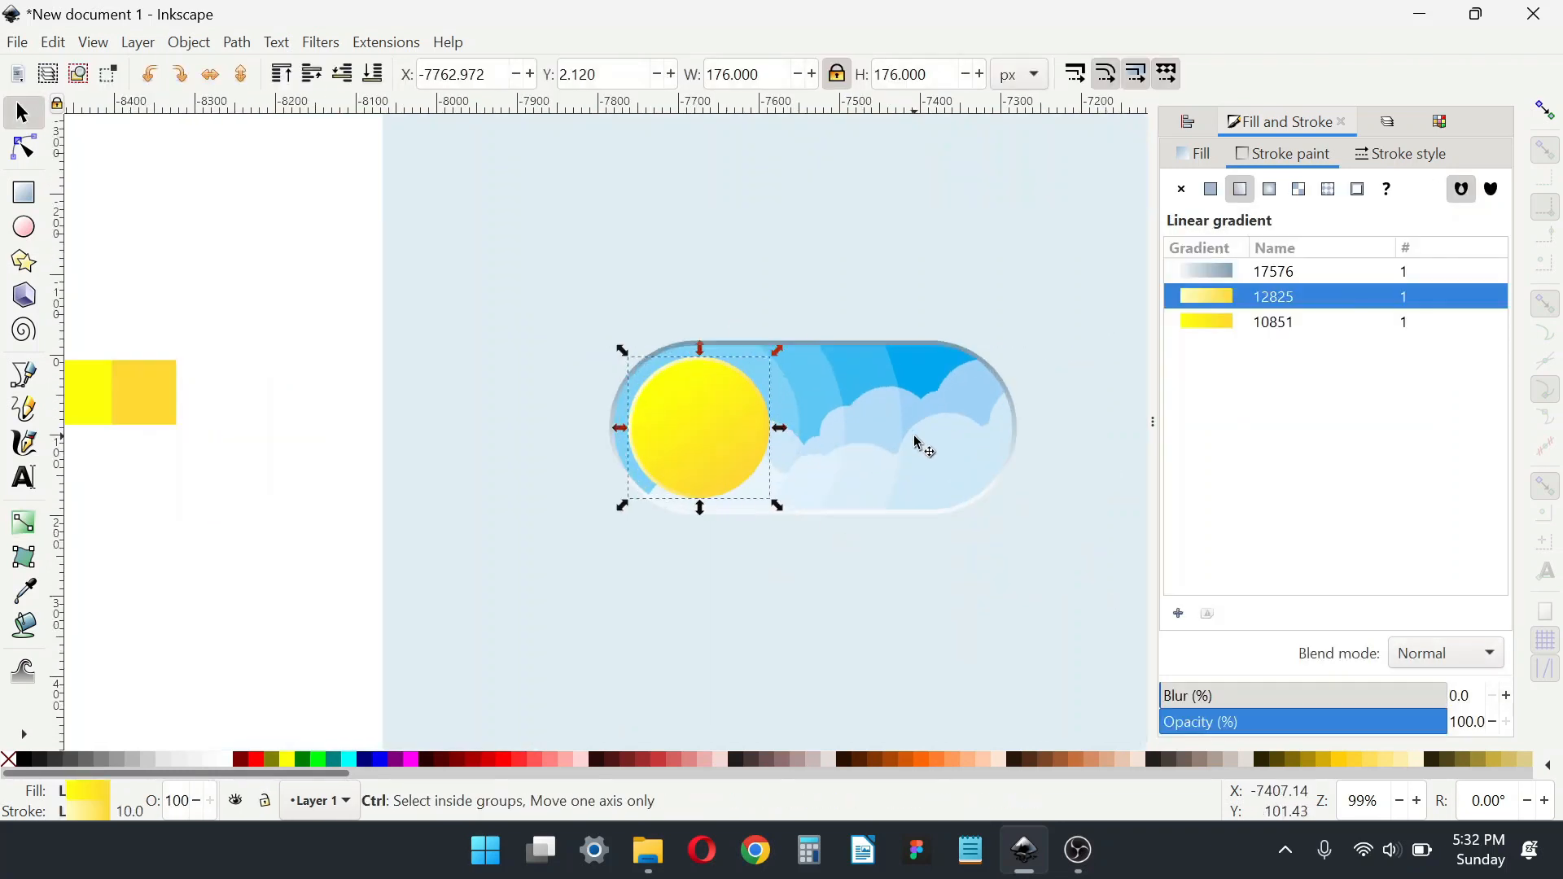
drag(914, 441, 984, 418)
click(332, 459)
scroll(822, 376, down, 1)
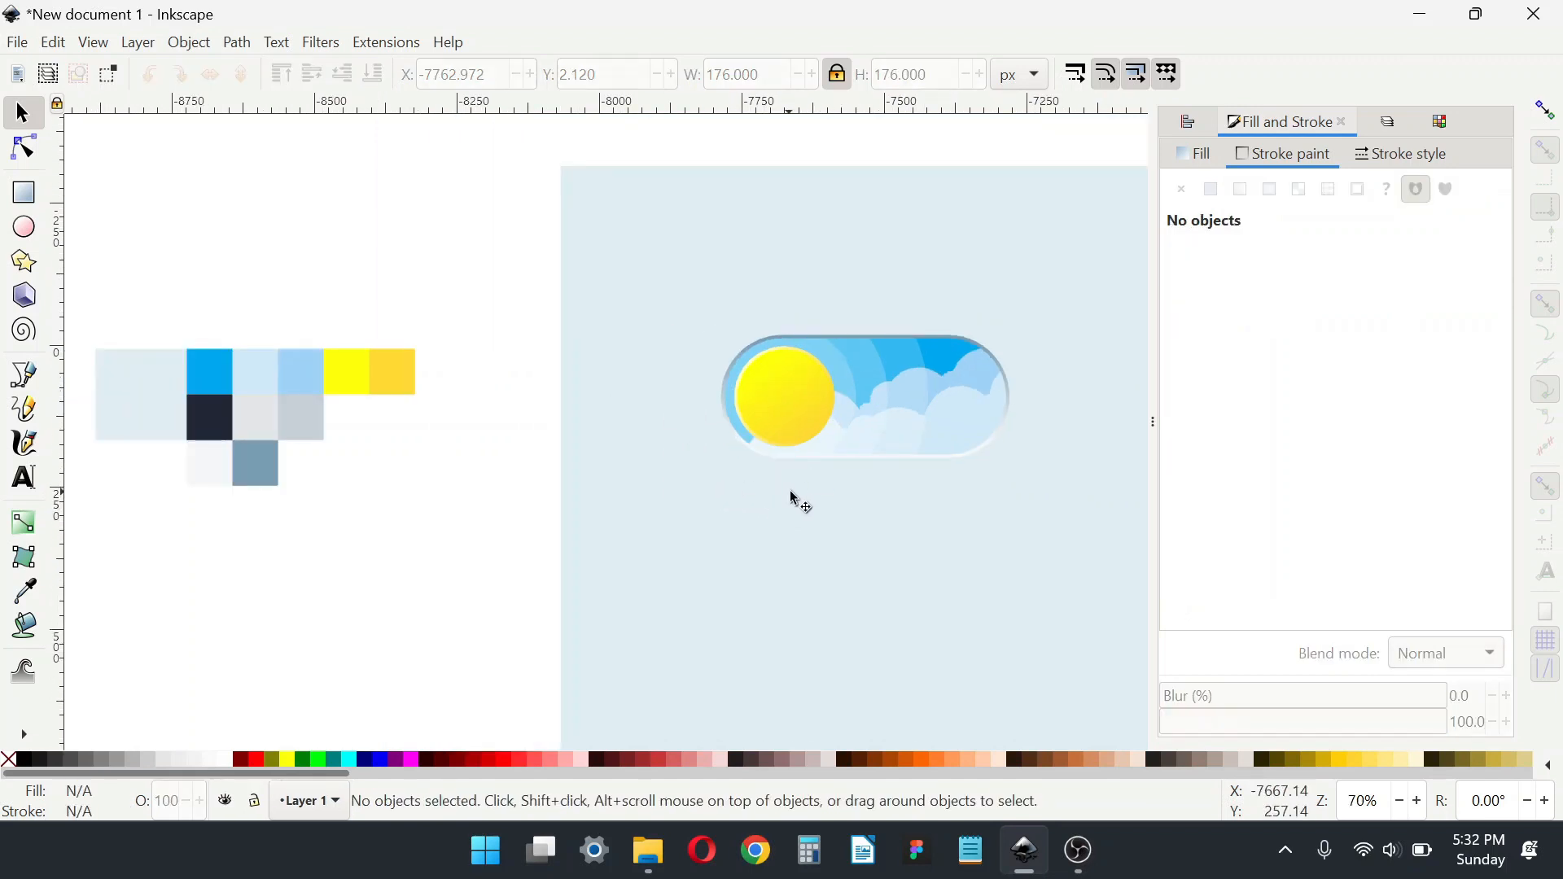
drag(859, 501, 835, 500)
Step: Duplicate the gradient sun, remove the copy's stroke and fill it with flat yellow sampled from the sun
click(773, 439)
scroll(777, 419, up, 2)
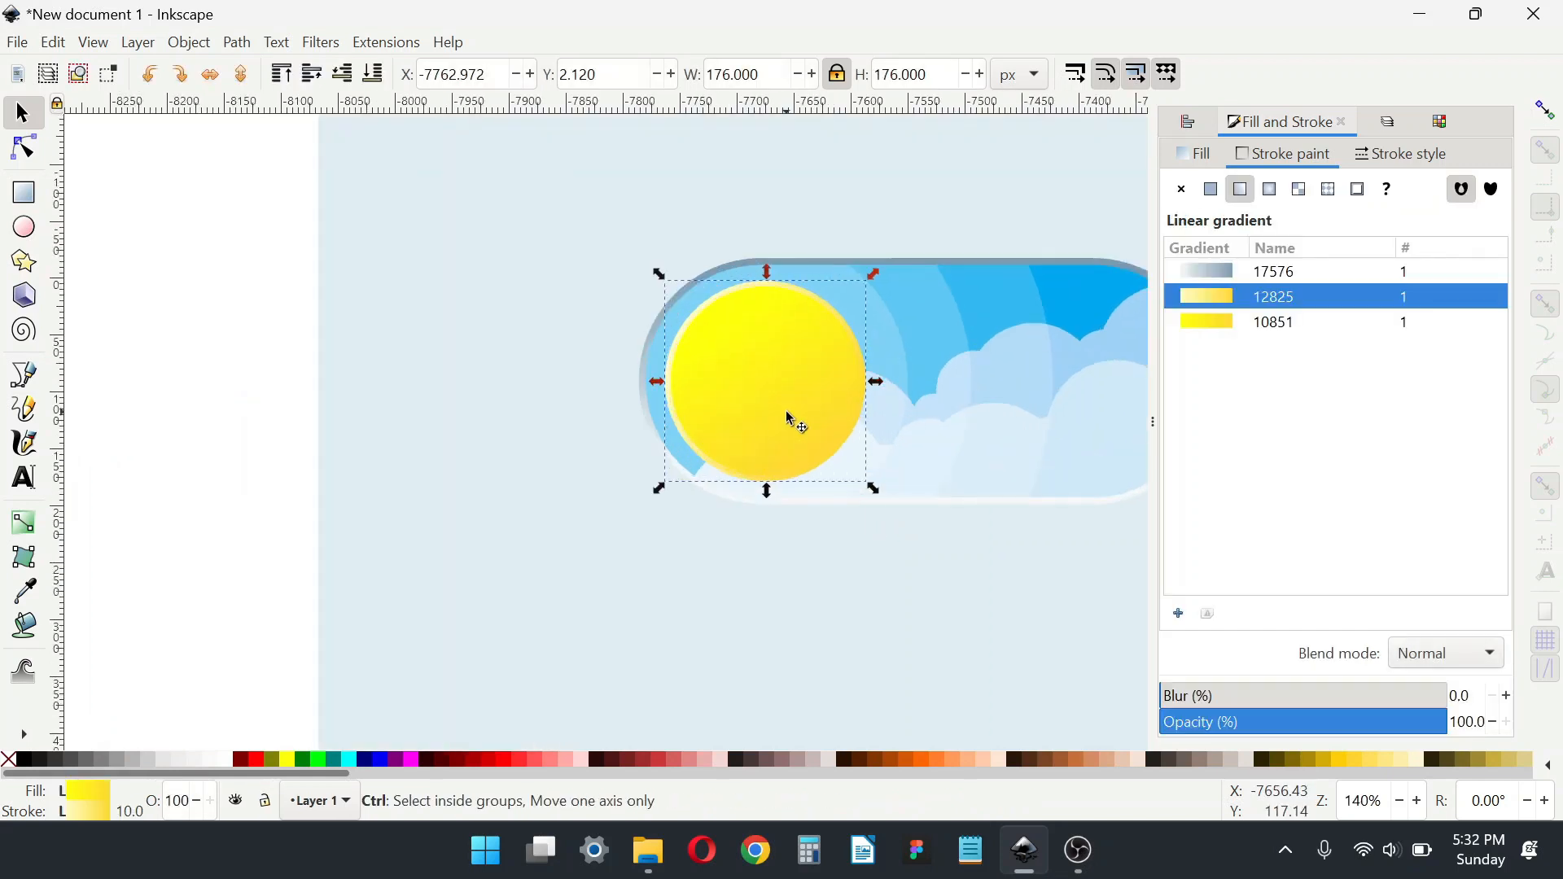
key(ctrl+d)
click(1179, 192)
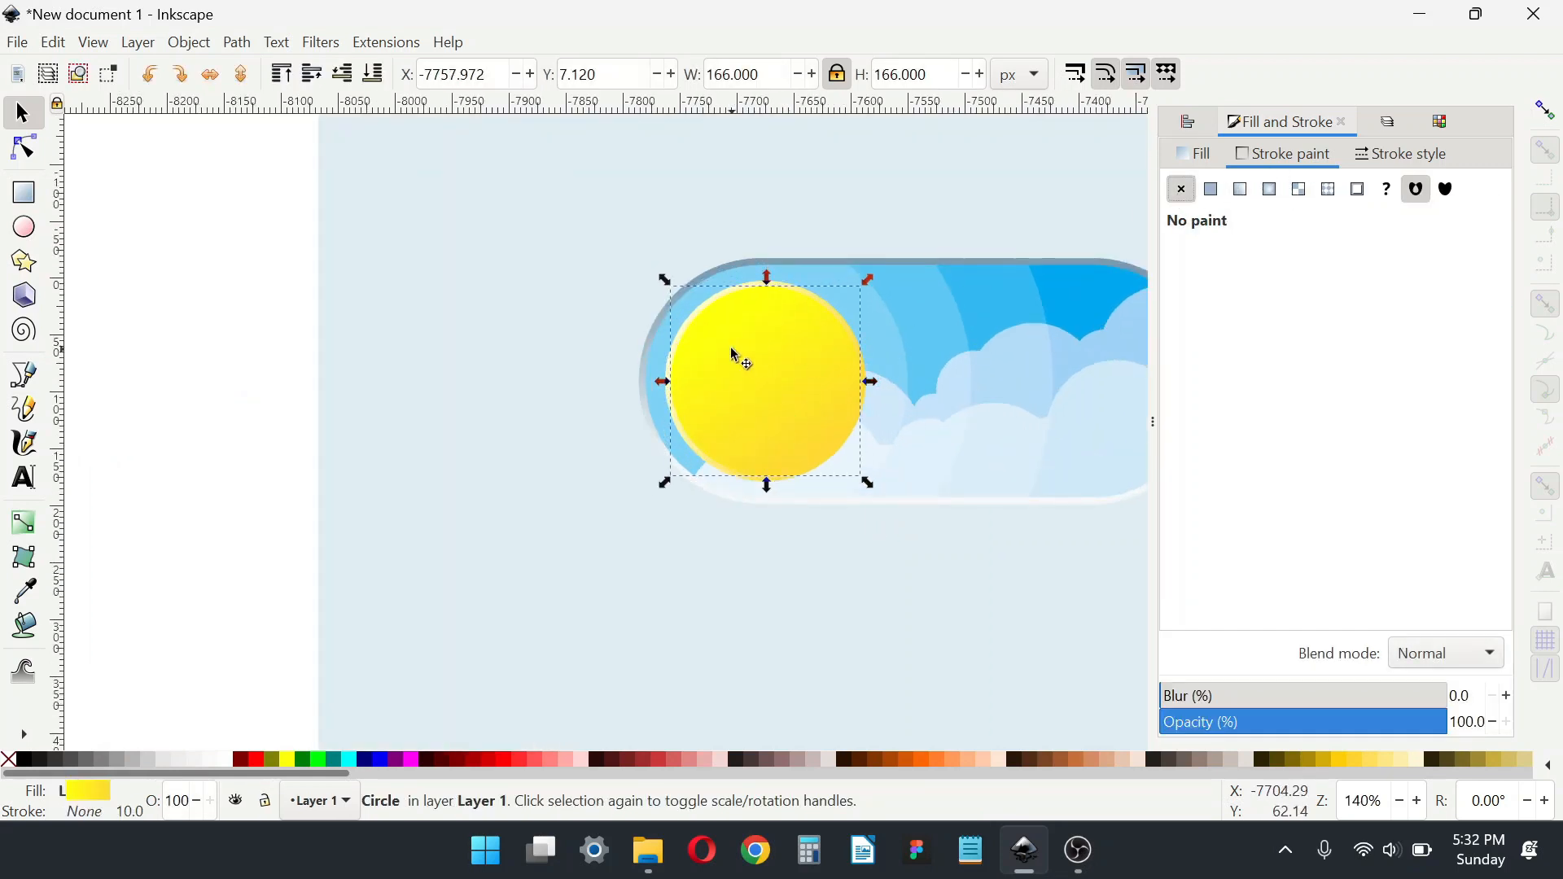
key(d)
click(713, 349)
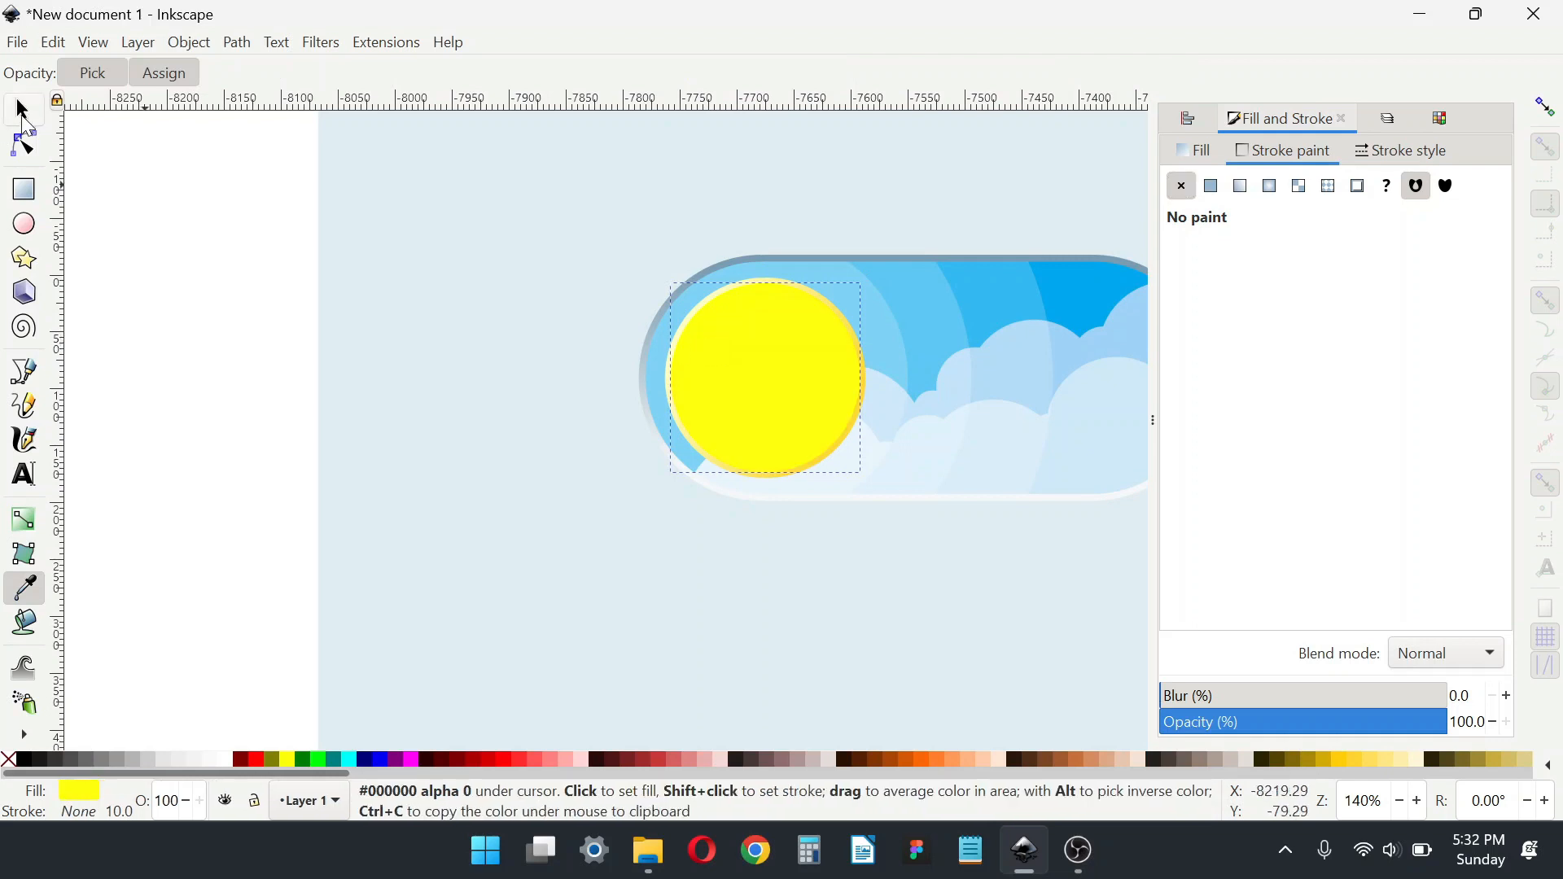
Step: Shift the flat yellow circle slightly down and to the left, and lower it behind the sun
key(s)
drag(715, 373, 733, 412)
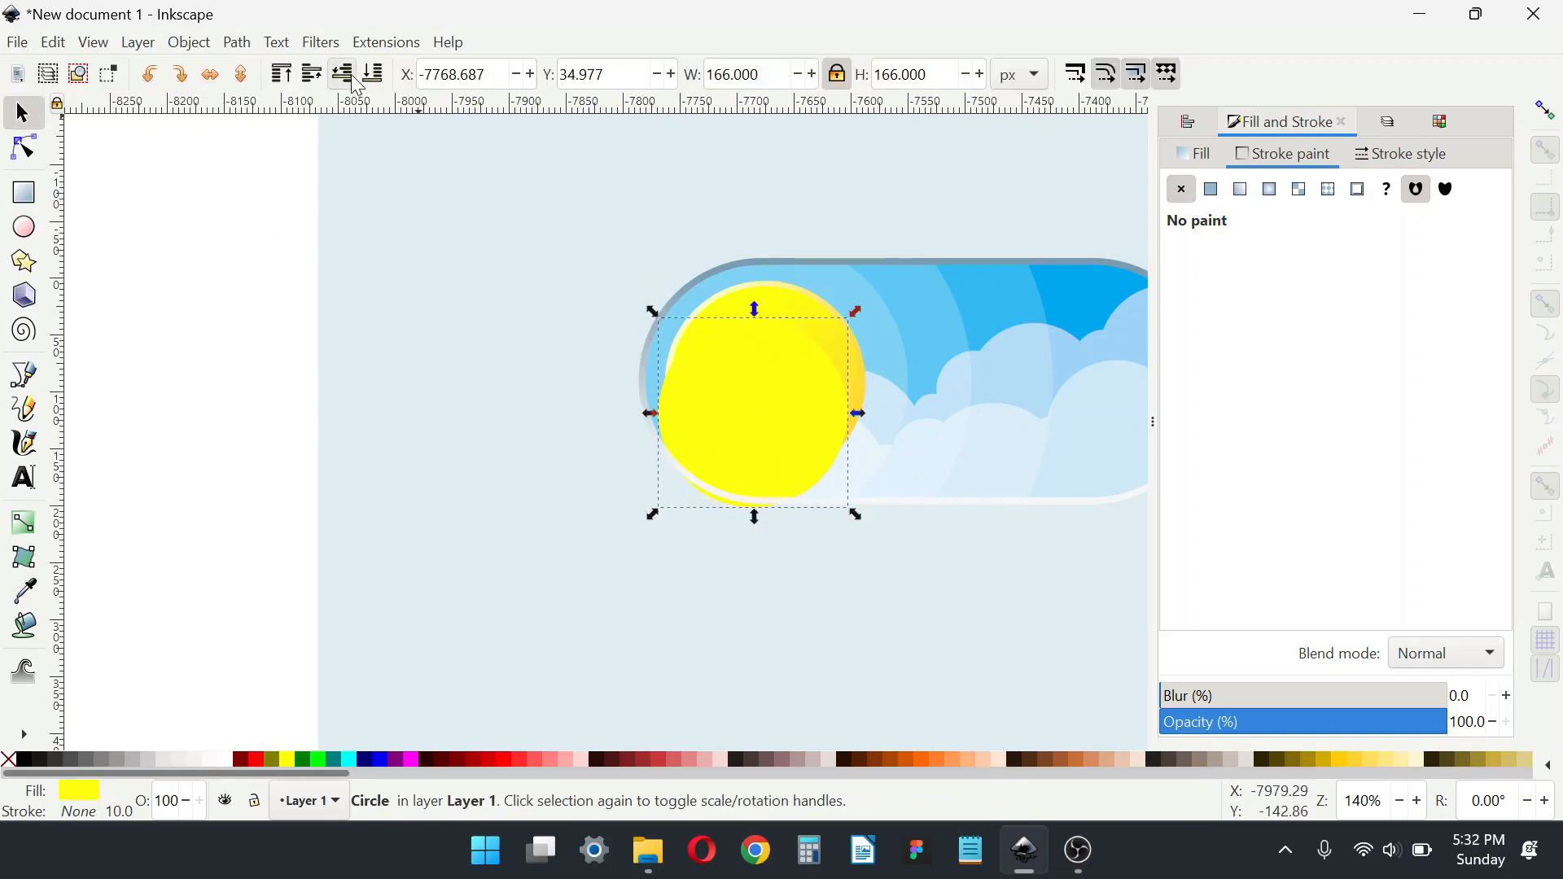
click(352, 79)
click(641, 348)
click(737, 492)
click(818, 500)
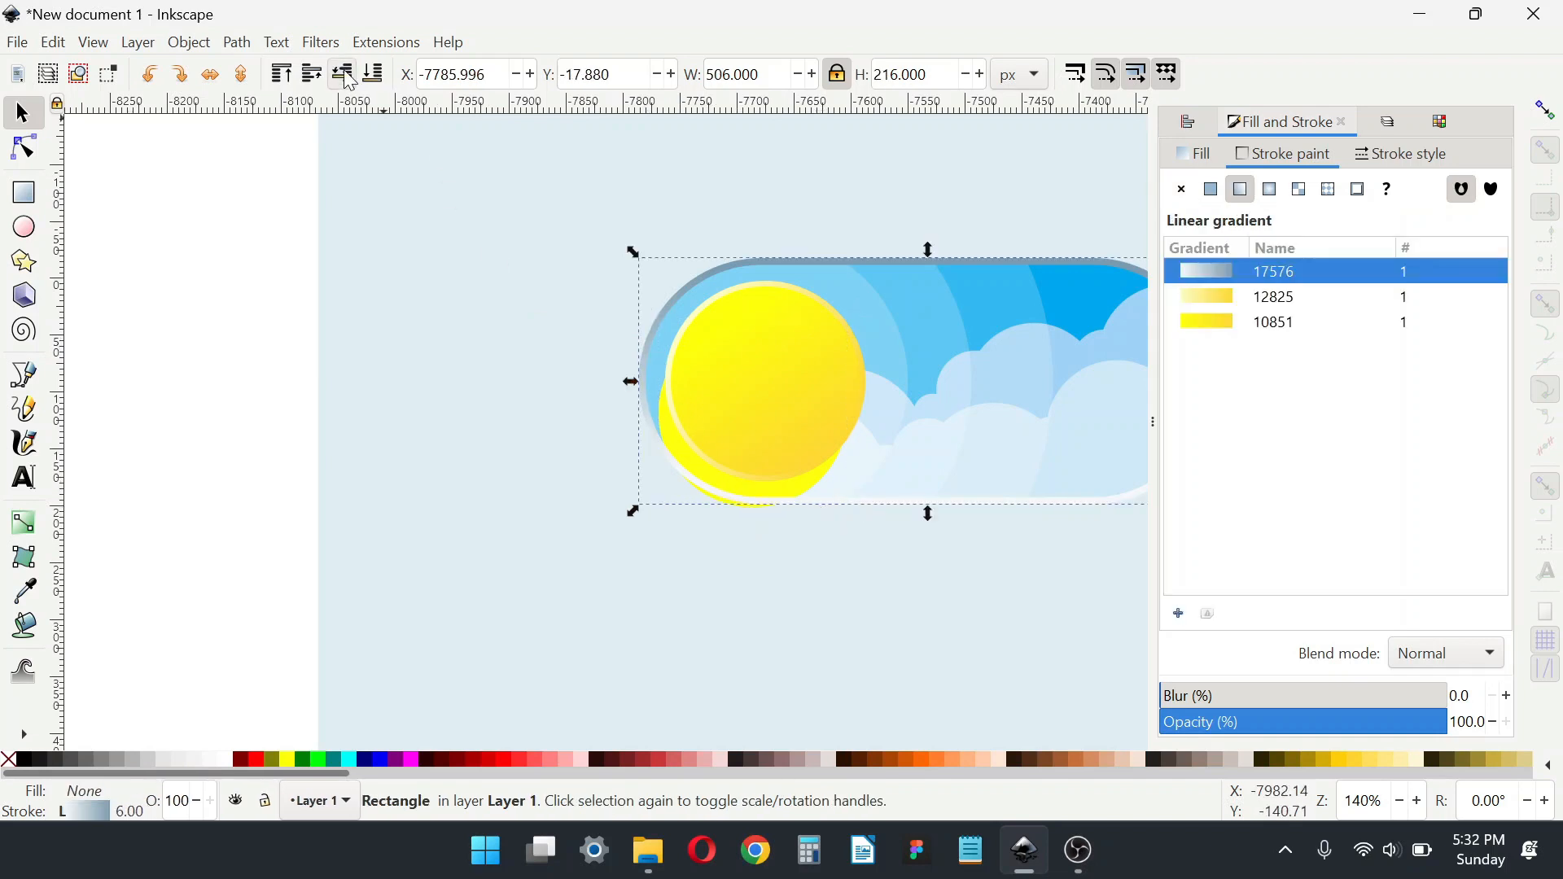
Step: Blur the flat yellow circle by 46.9% and move it slightly up behind the sun
click(714, 492)
drag(1186, 696, 1294, 696)
drag(757, 262, 763, 228)
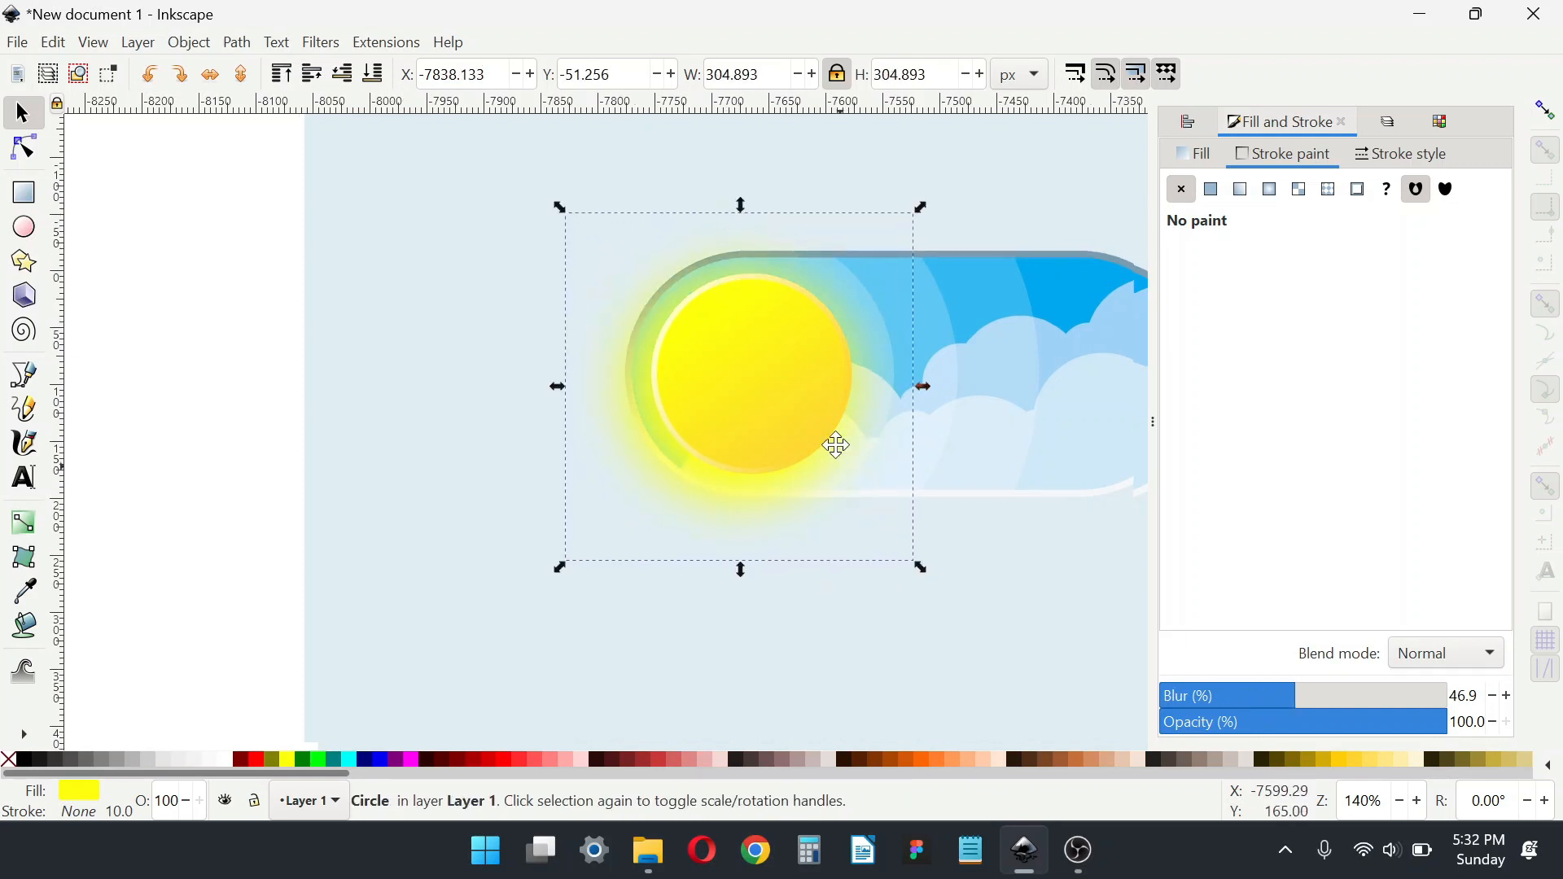
Step: Reduce the blurred yellow glow's opacity to 42.7% and deselect it
drag(1370, 727, 1217, 724)
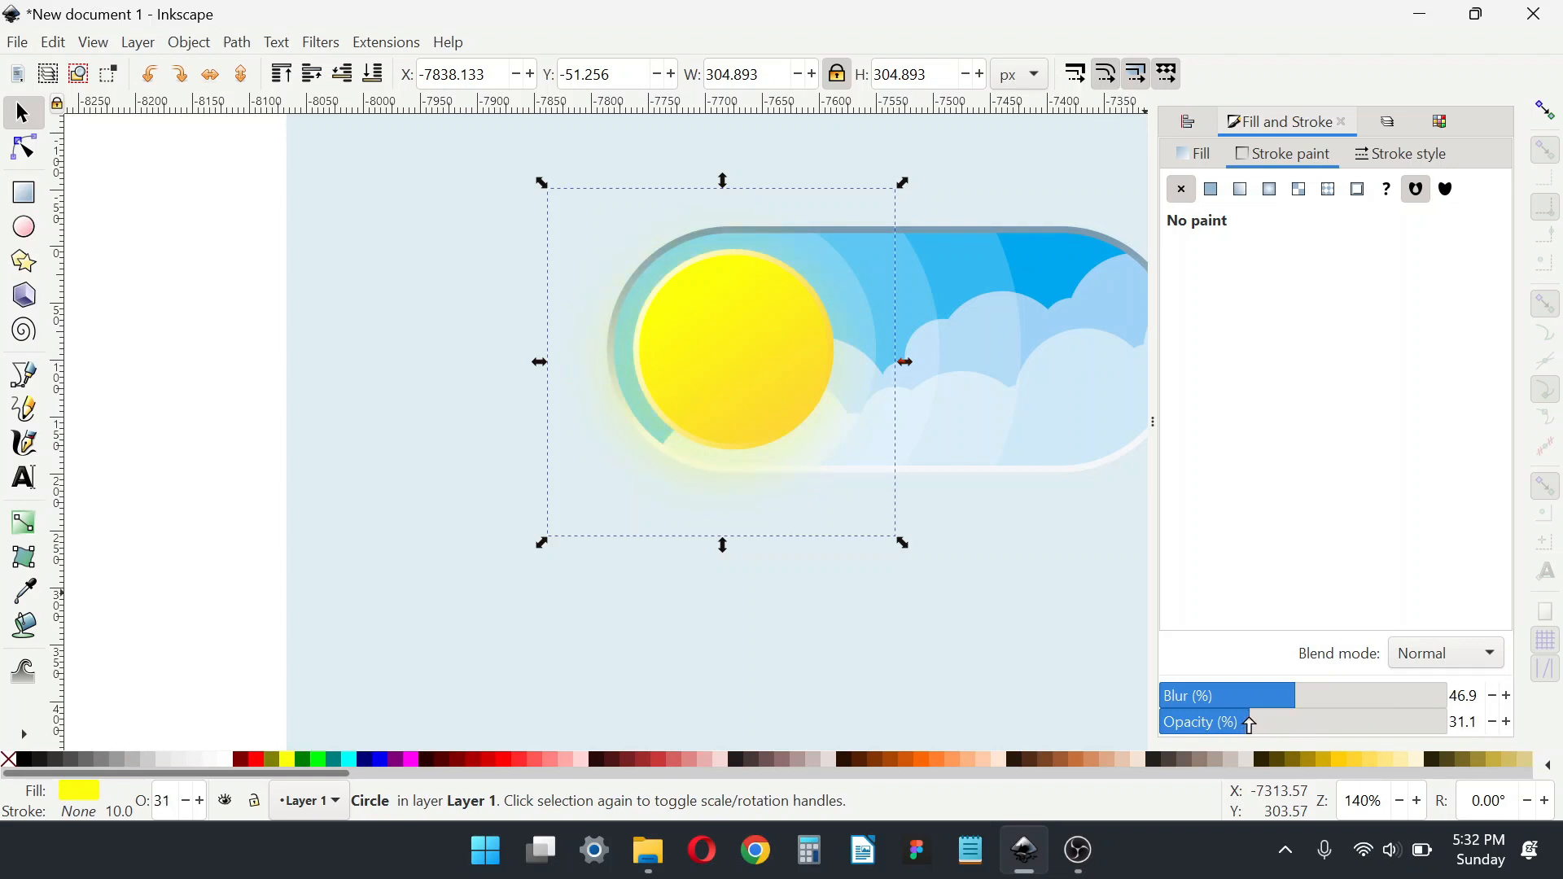
scroll(716, 487, down, 1)
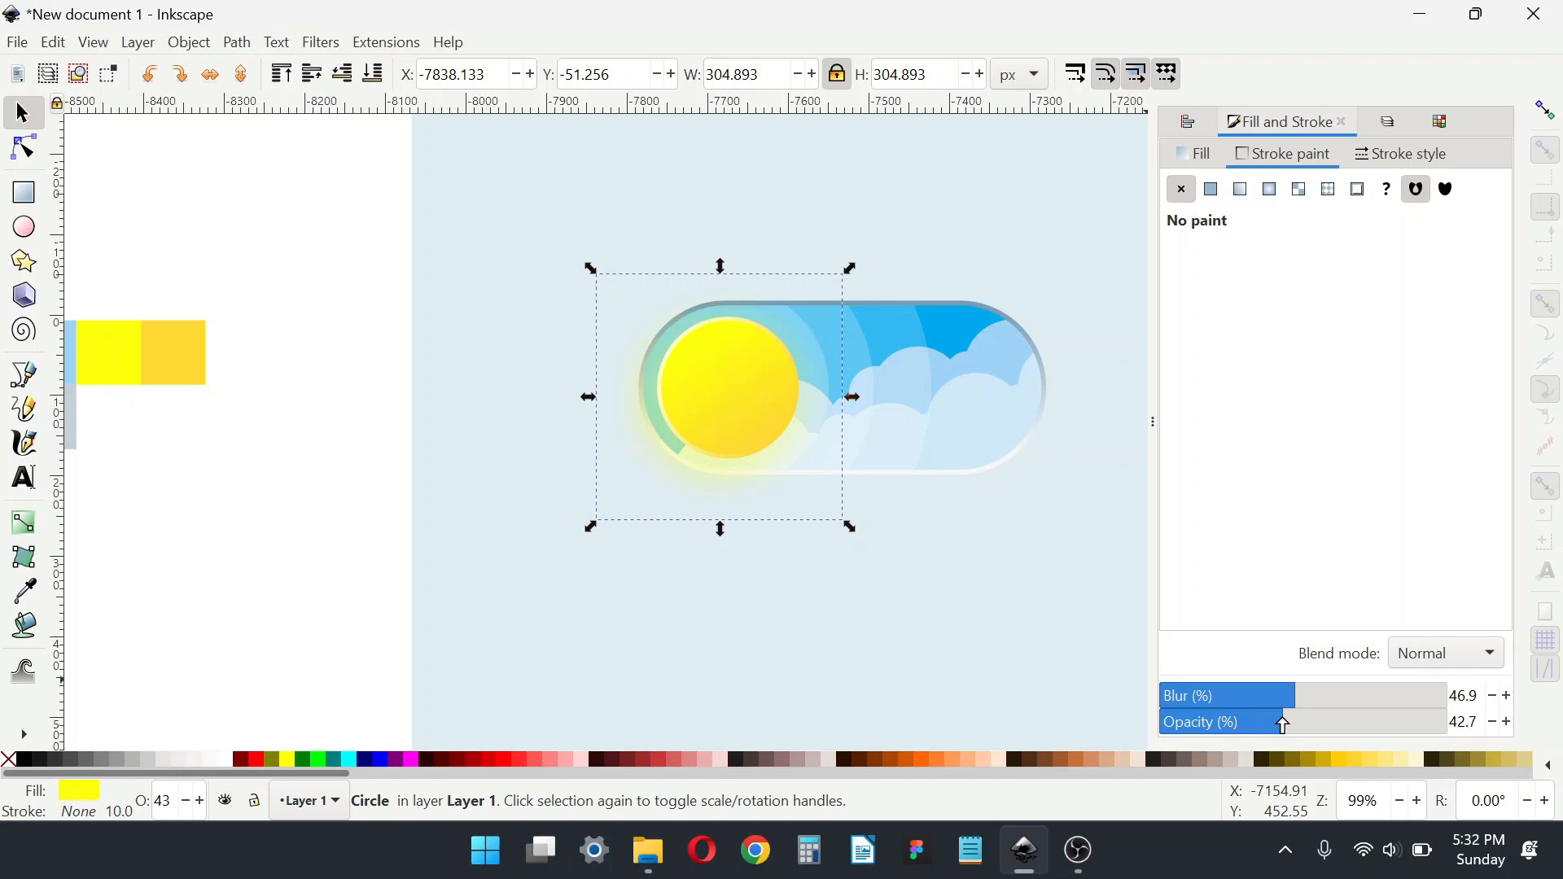
drag(723, 467, 660, 418)
click(283, 359)
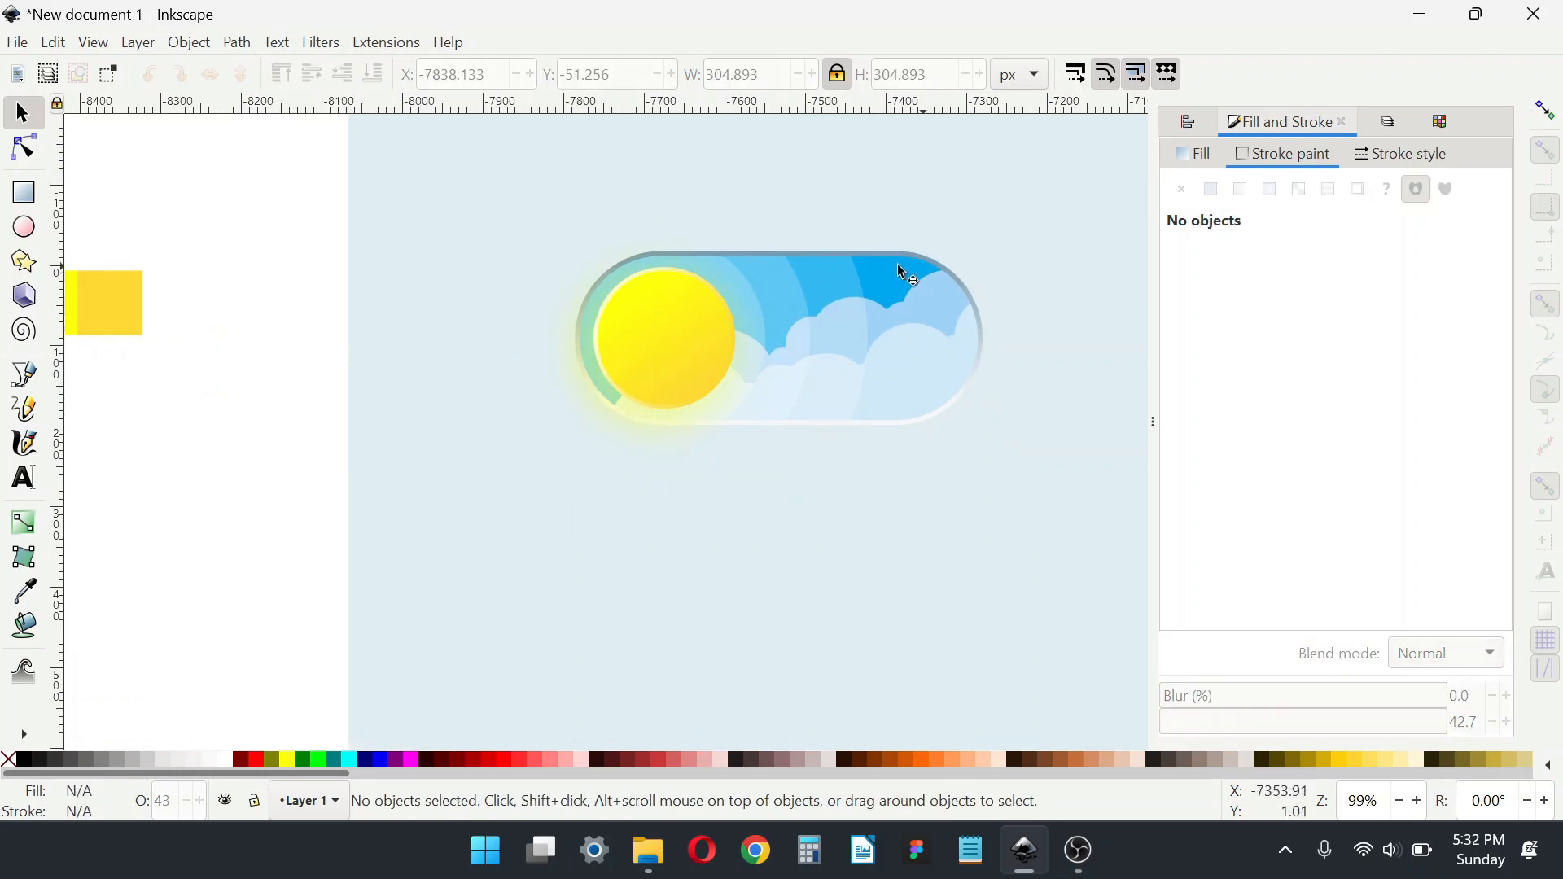
Step: Duplicate all toggle parts except the yellow glow straight below the original, at about Y 256 px, and group the copy
click(890, 272)
scroll(722, 306, down, 1)
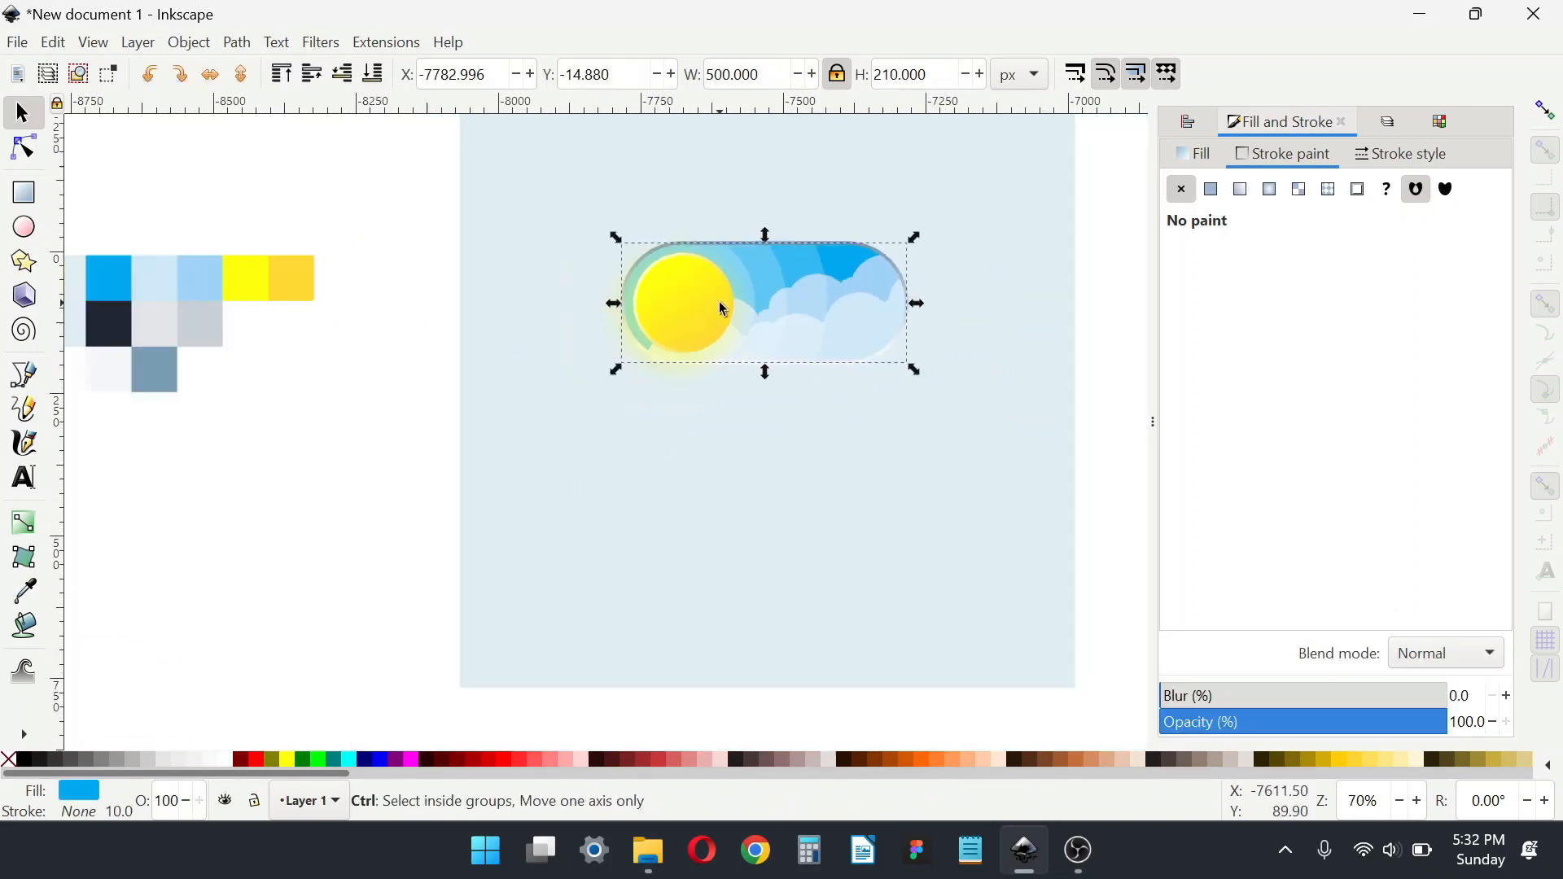
drag(363, 147, 1020, 471)
shift+click(705, 391)
key(ctrl+d)
drag(796, 314, 796, 457)
scroll(824, 447, up, 1)
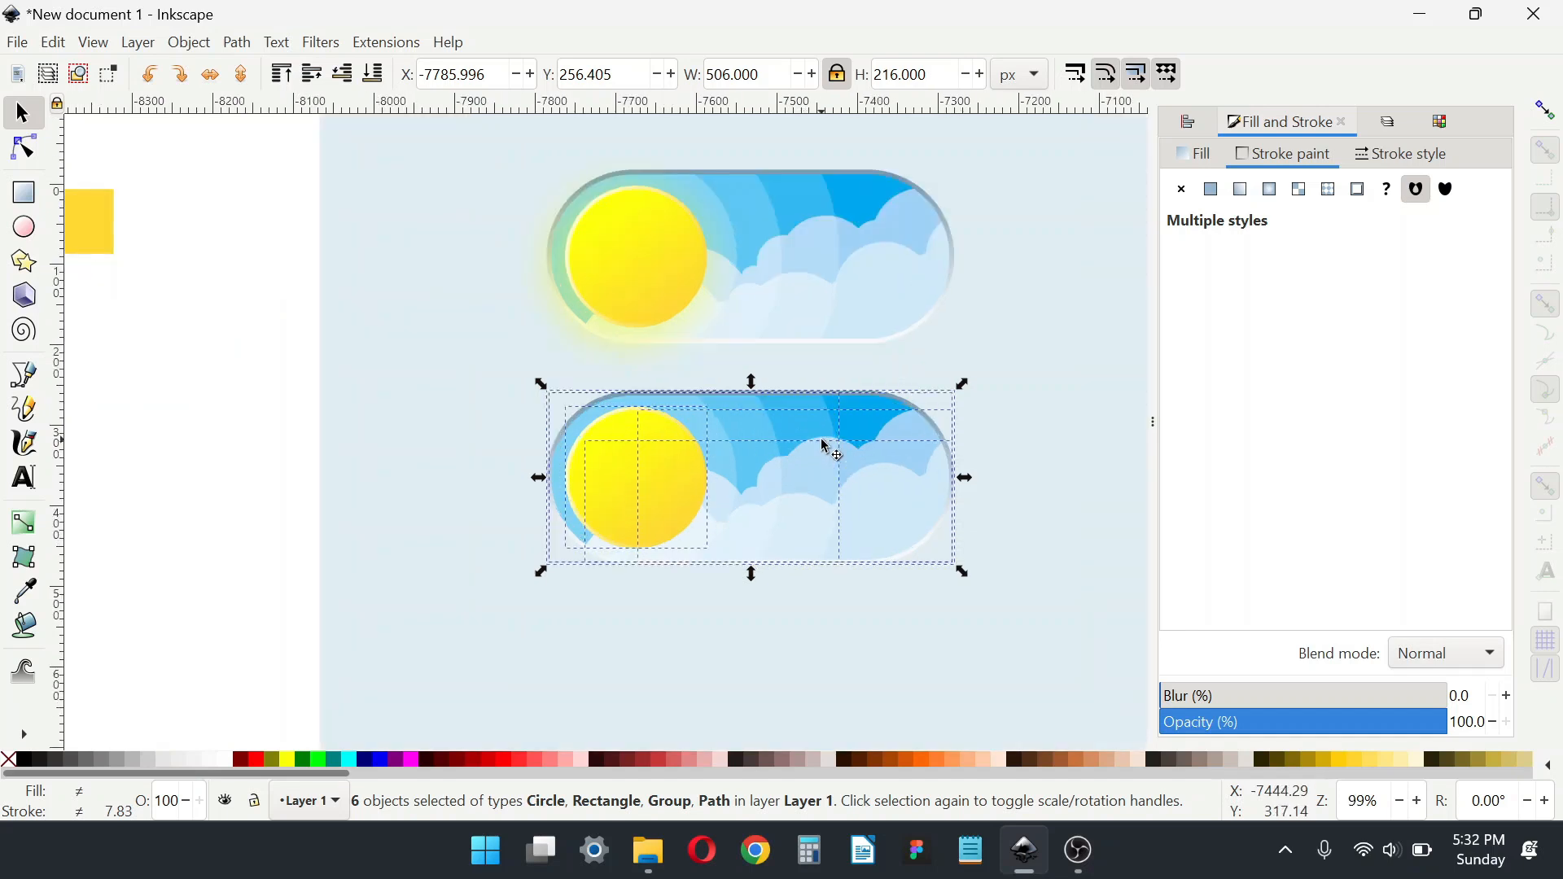
key(ctrl+g)
Step: Turn on snapping and show the guides
click(96, 42)
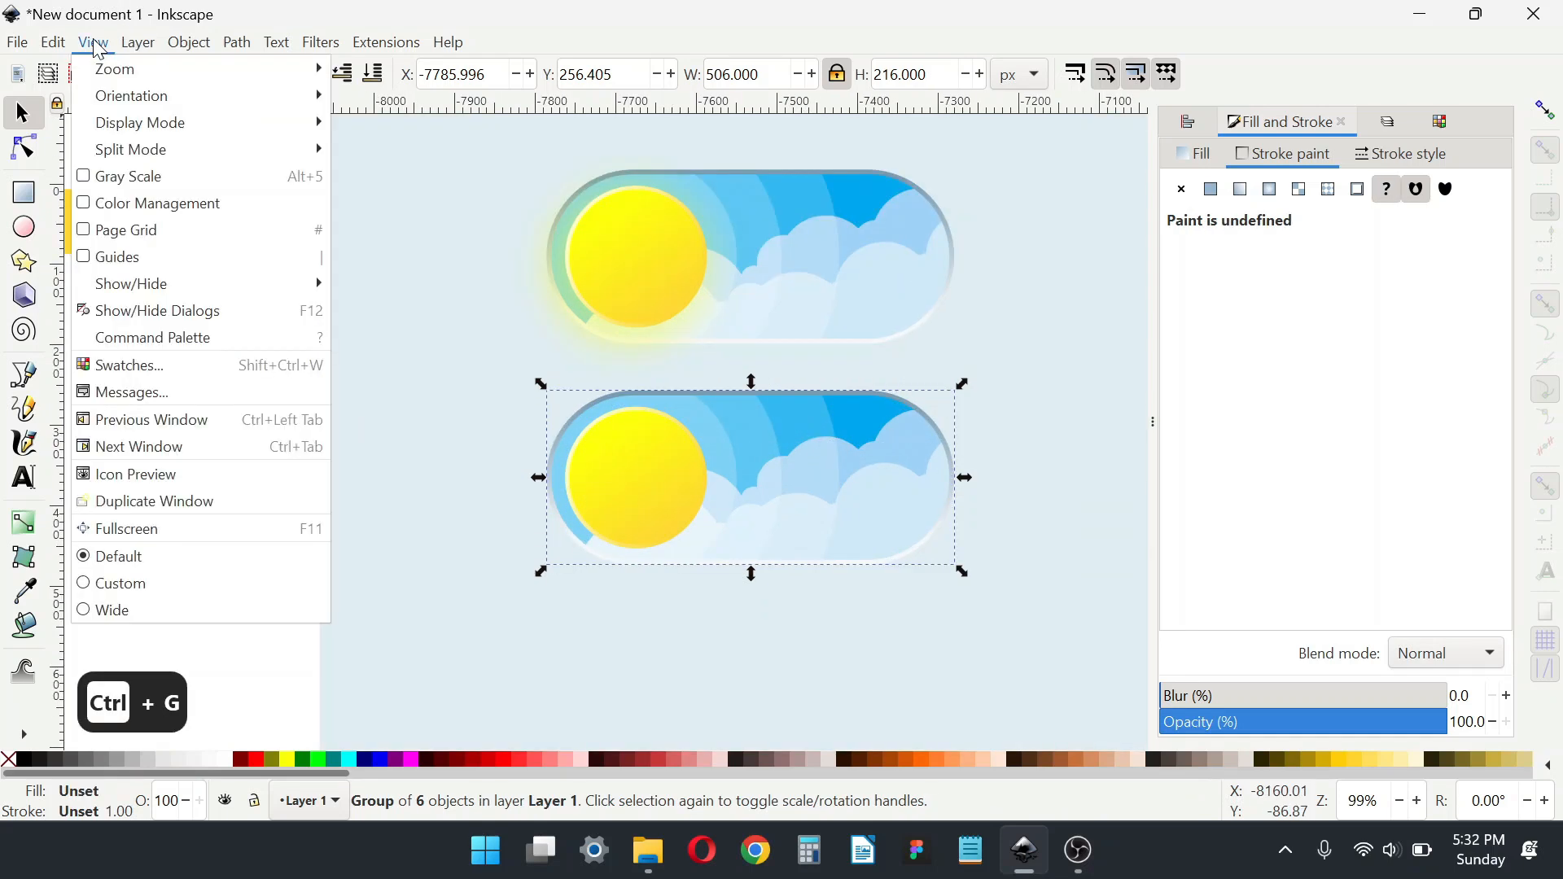
mouse_move(386, 43)
click(1543, 109)
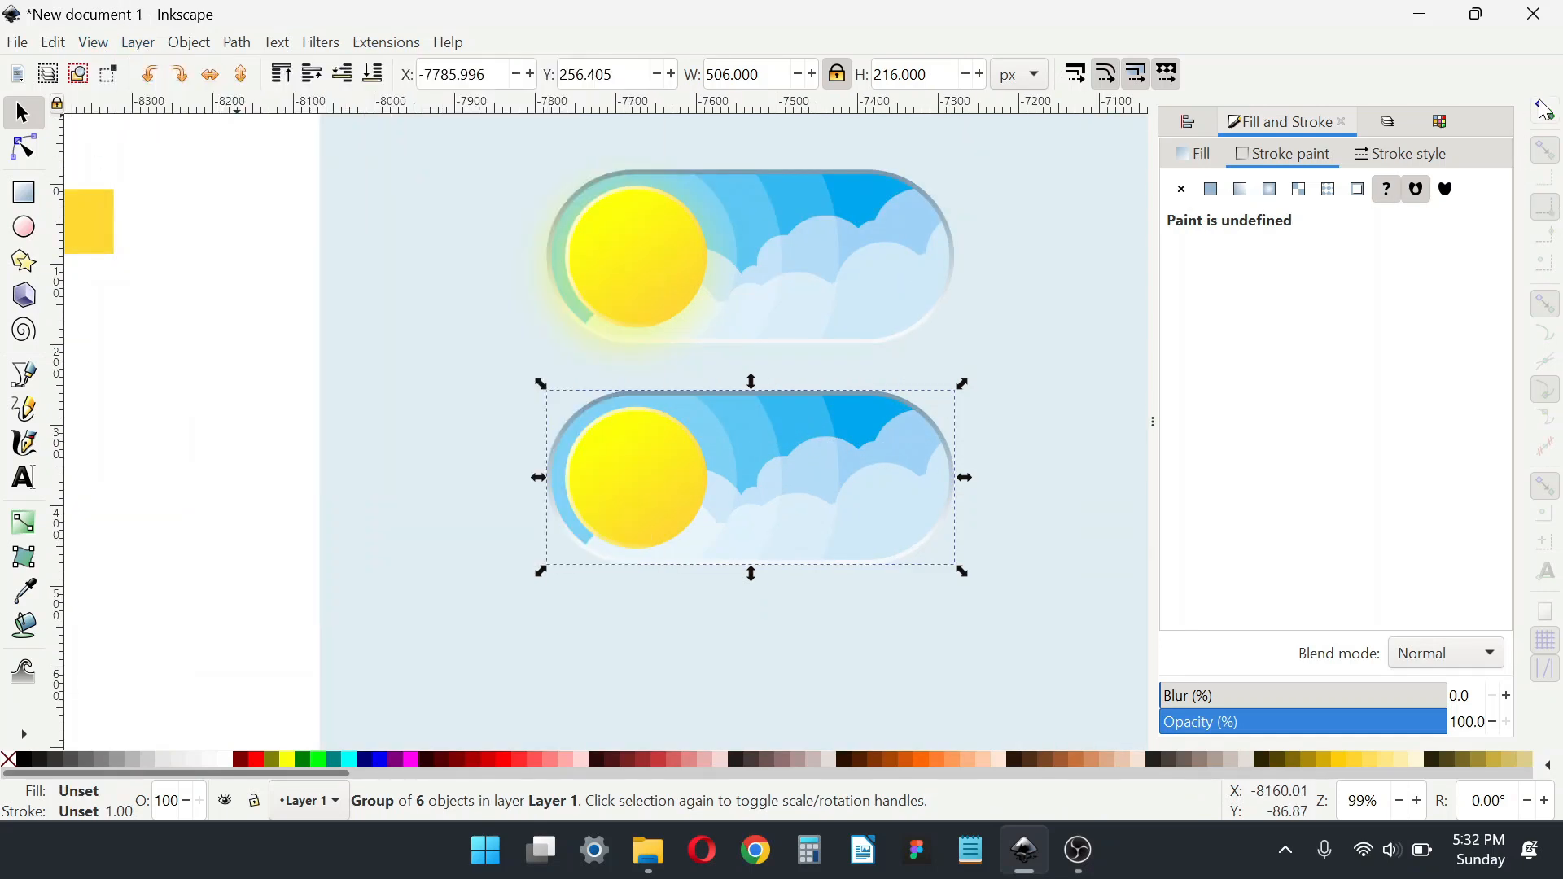
click(1544, 110)
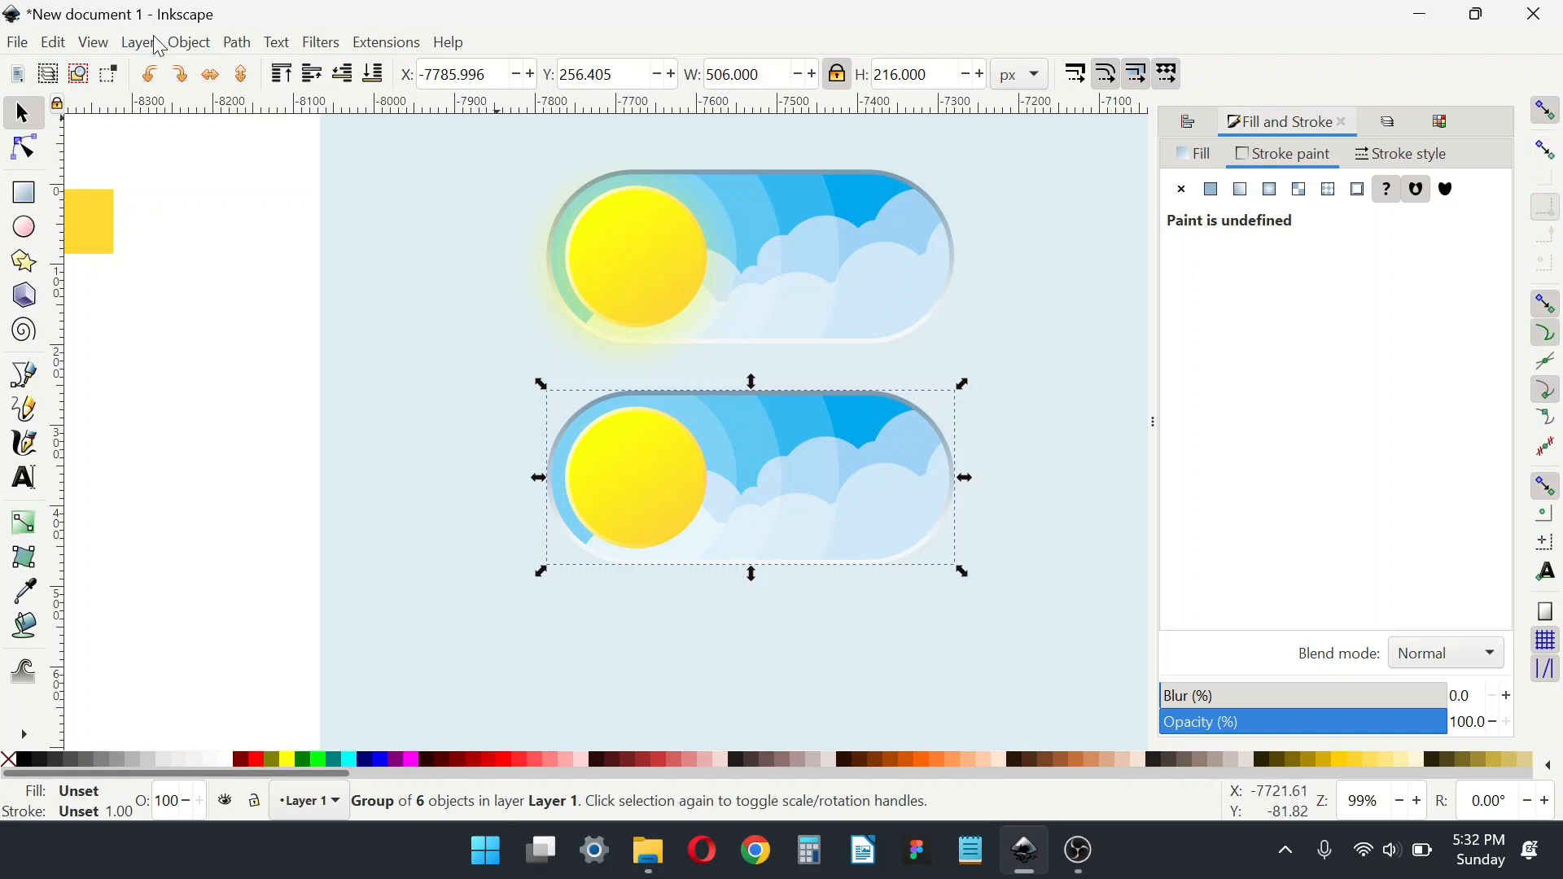
click(93, 42)
click(122, 256)
Step: Snap the lower toggle group to the horizontal guide at its bottom edge, at Y 252.120 px, and hide the guides
drag(647, 550, 740, 498)
scroll(741, 456, up, 4)
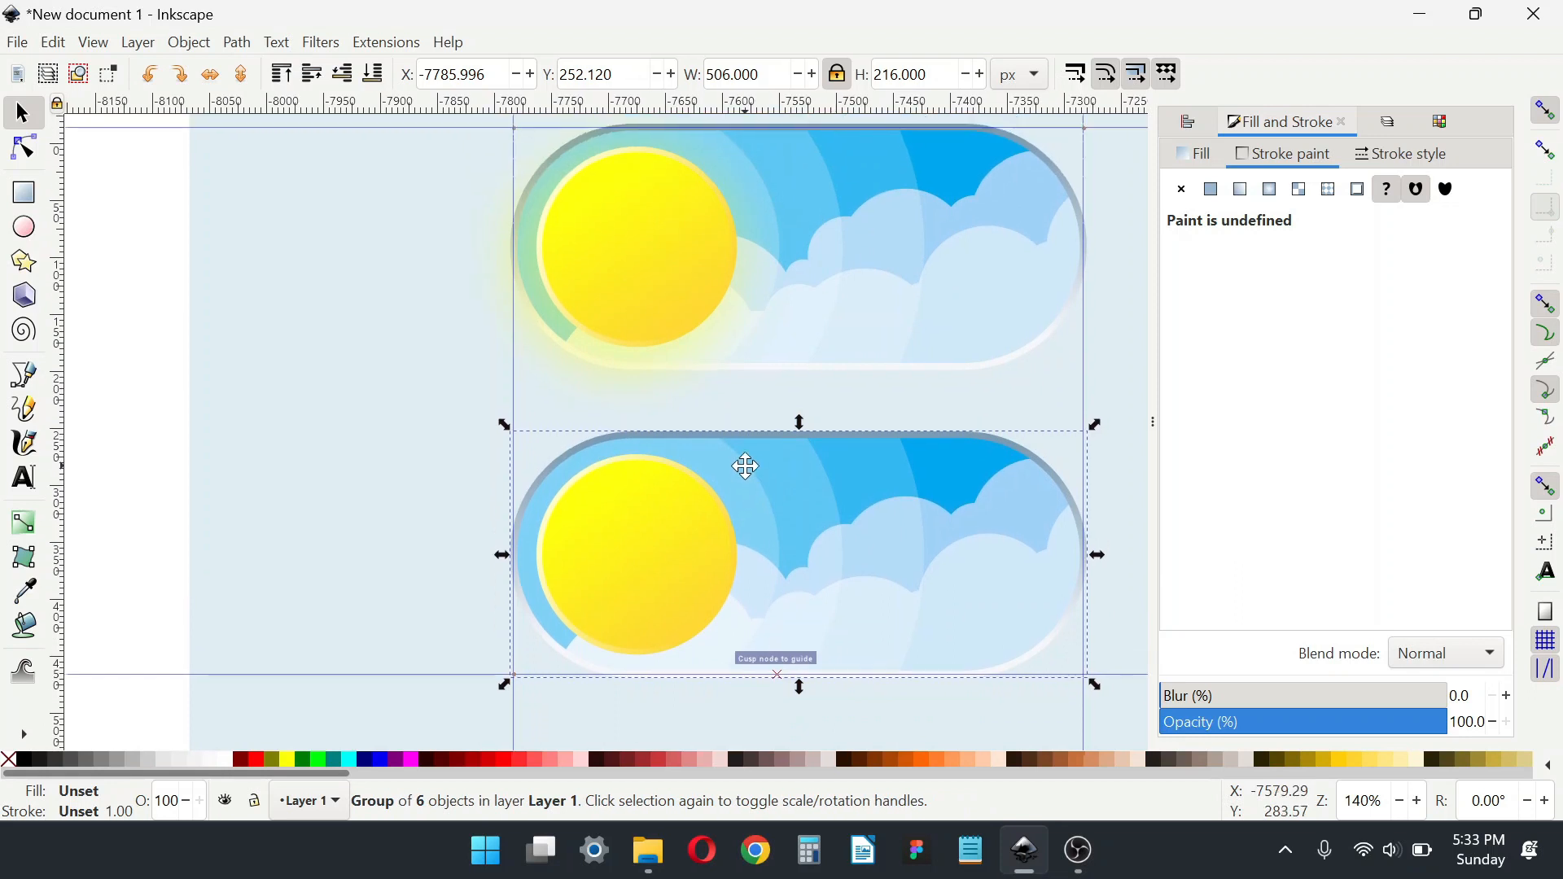
click(105, 47)
click(125, 255)
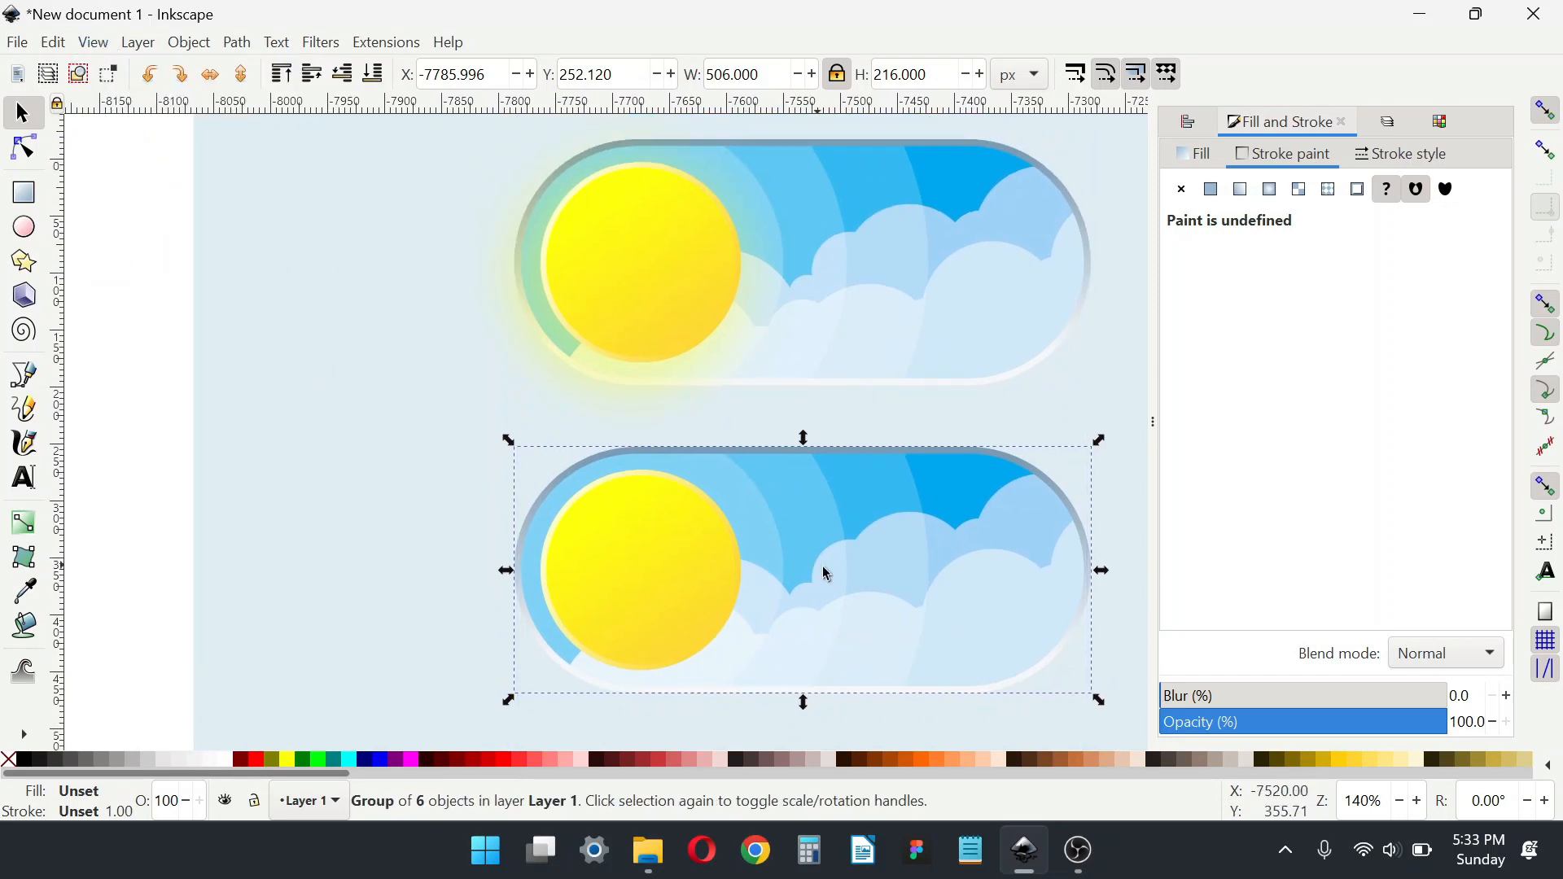
Step: Flip the lower toggle group horizontally so the sun sits at the pill's right end
scroll(826, 574, down, 2)
click(210, 74)
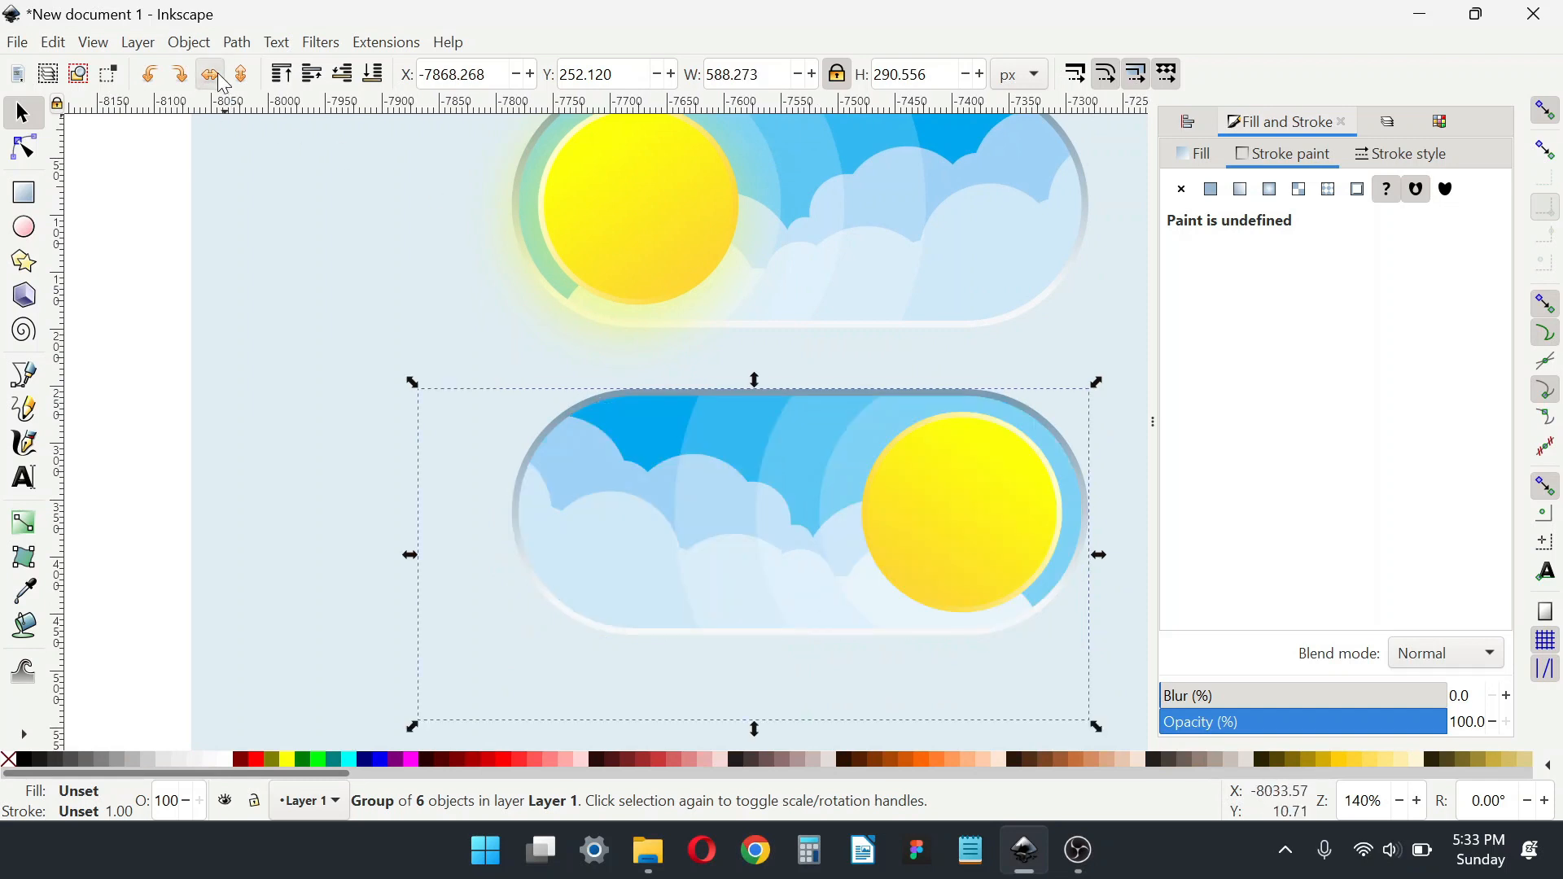
Step: Ungroup the lower toggle and clear the selection
key(ctrl+shift+g)
scroll(745, 484, down, 2)
scroll(745, 484, down, 2)
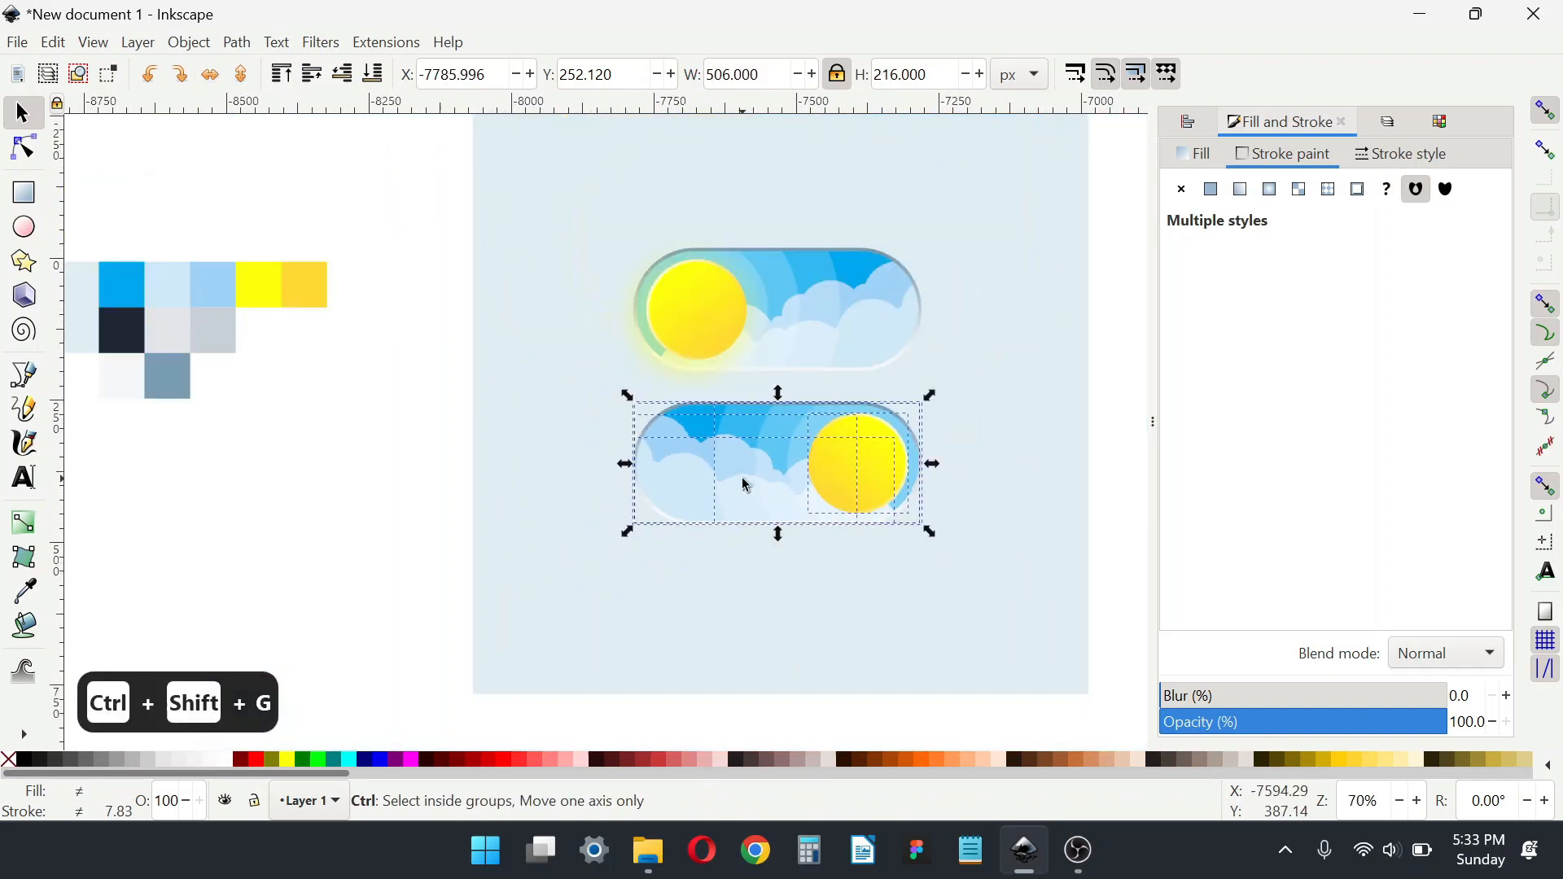
click(705, 548)
drag(704, 548, 577, 563)
Step: Recolour the lower toggle's sun fill gradient with the palette greys, c6cfd8 at the lower end and e3e6e9 at the upper end
scroll(686, 521, left, 5)
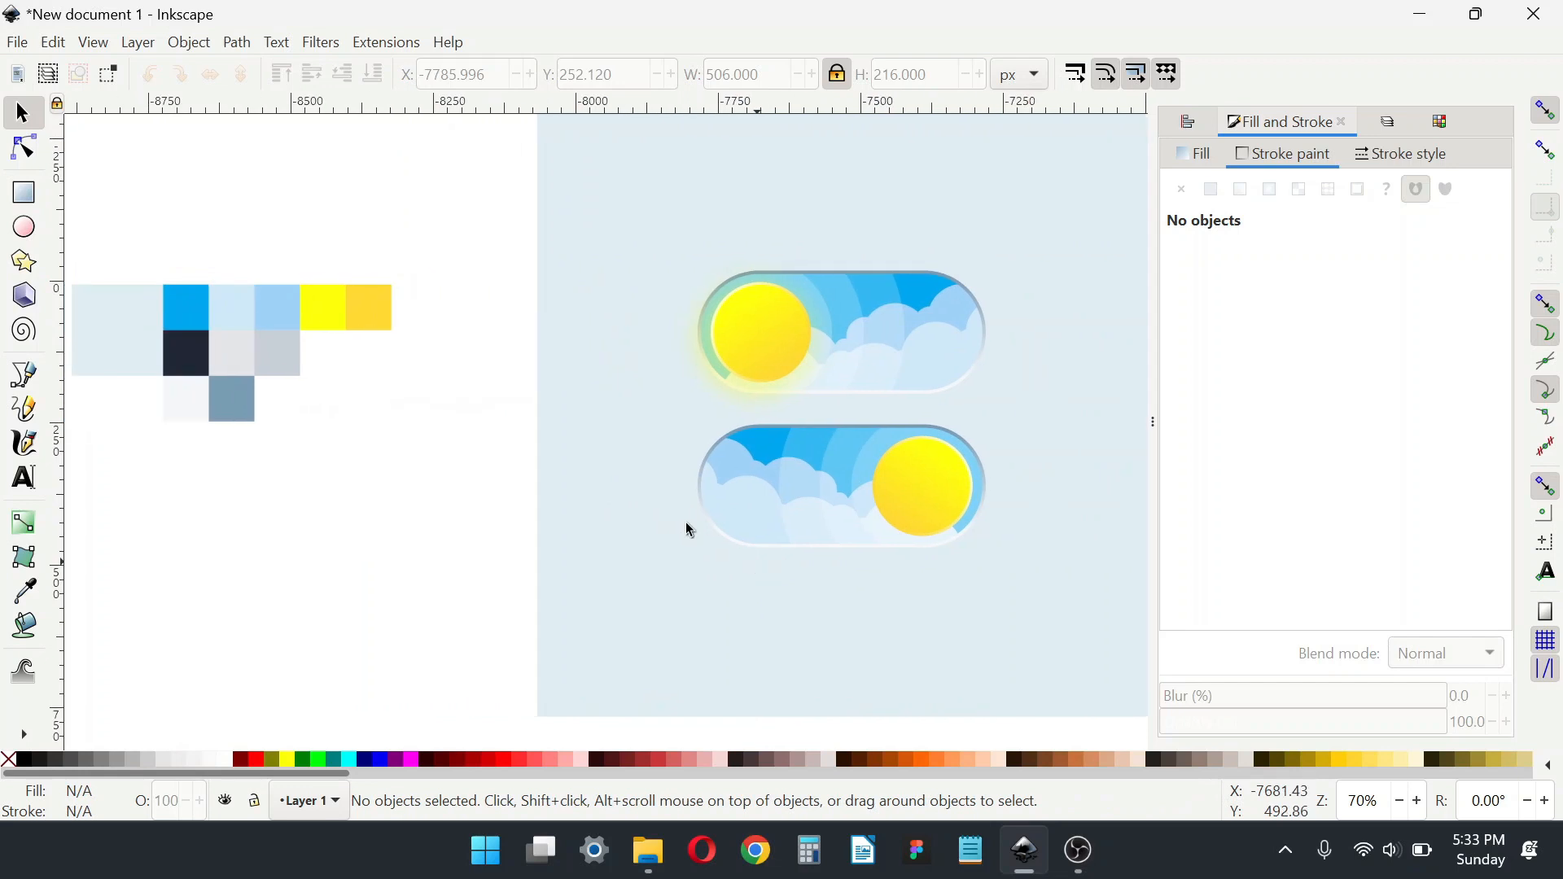
scroll(261, 365, down, 1)
drag(261, 364, 231, 285)
click(514, 481)
drag(516, 482, 595, 506)
click(811, 480)
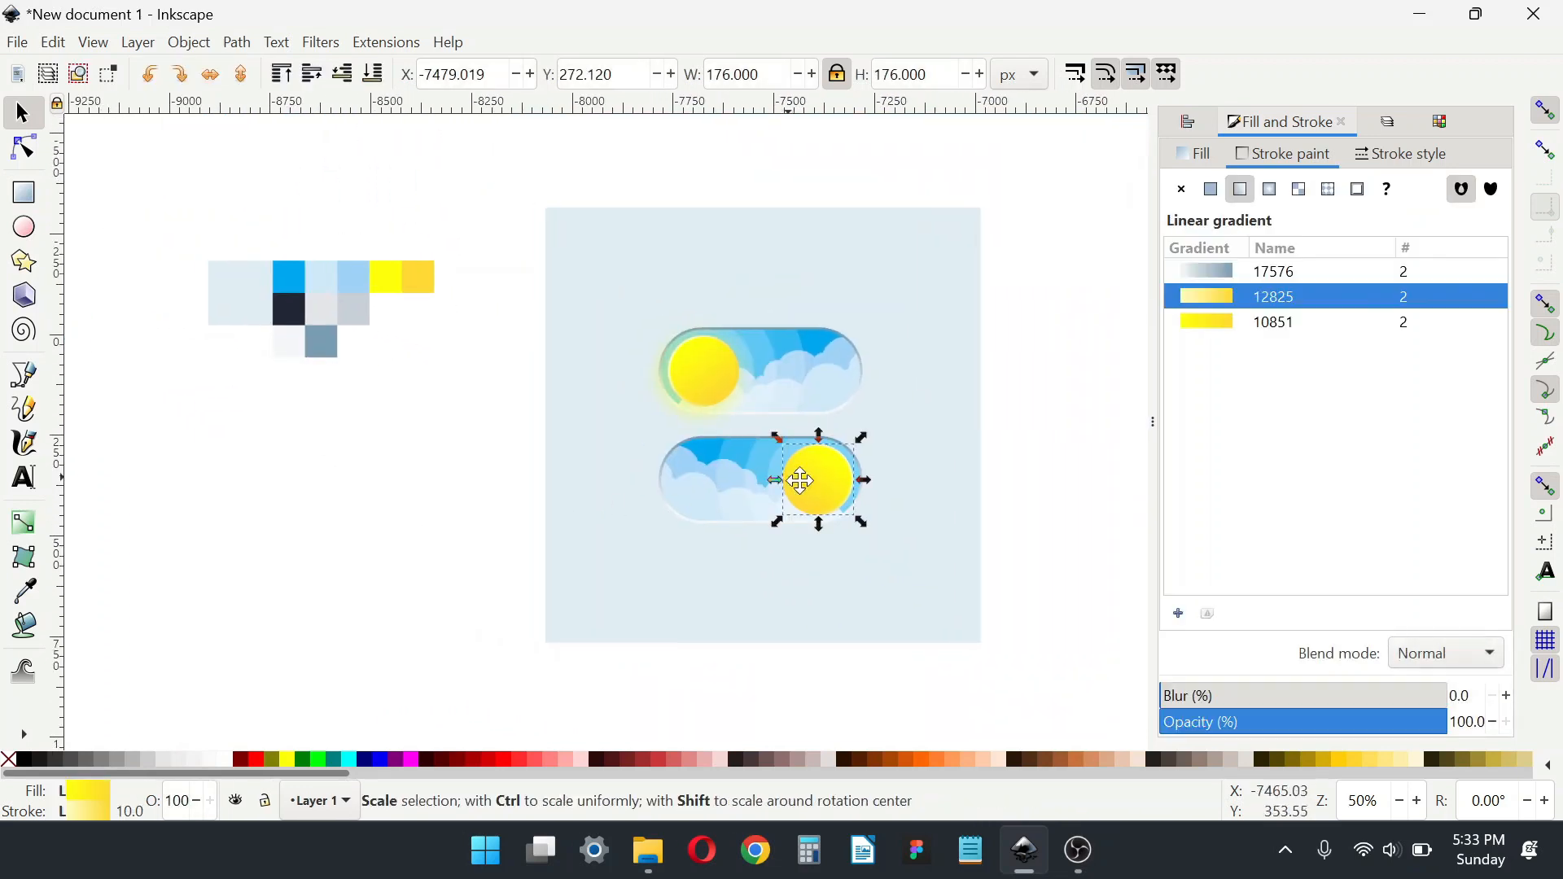
scroll(865, 504, up, 1)
drag(865, 510, 945, 521)
key(g)
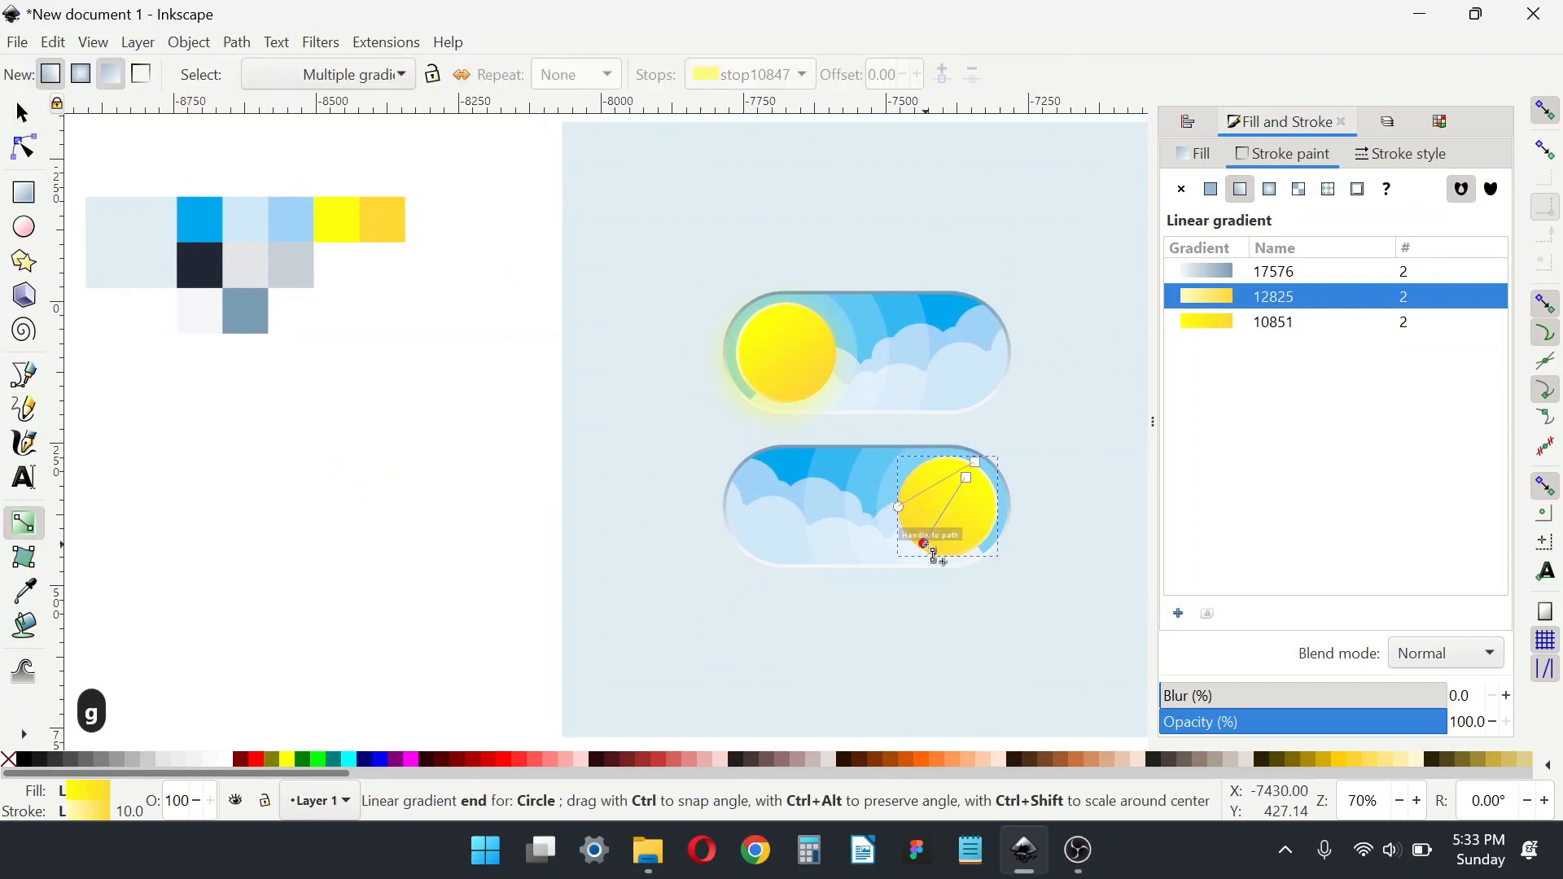
click(923, 543)
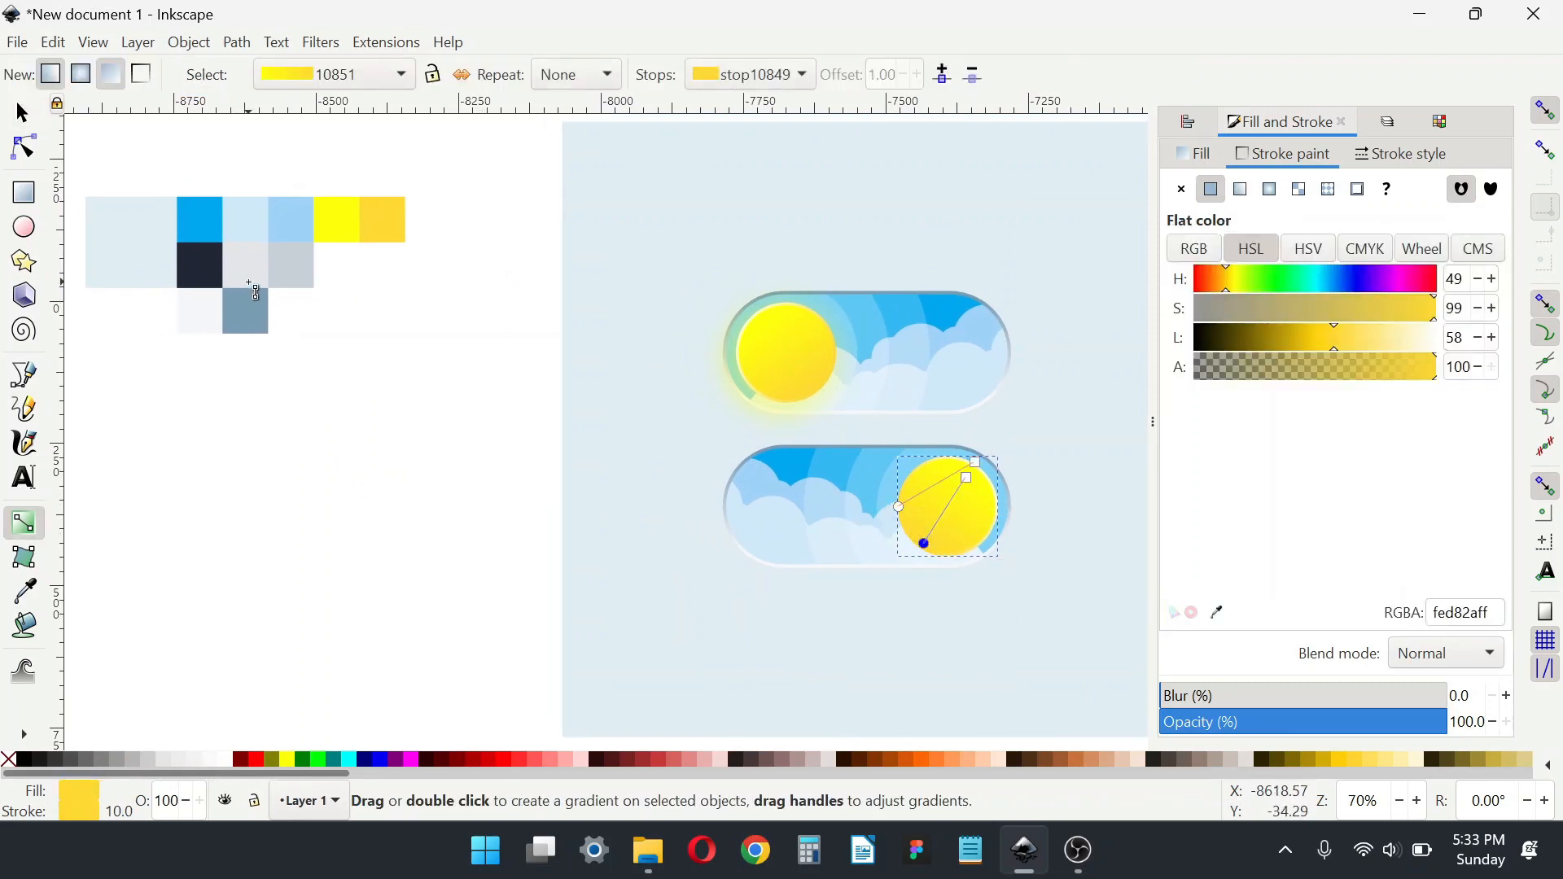
key(d)
click(923, 533)
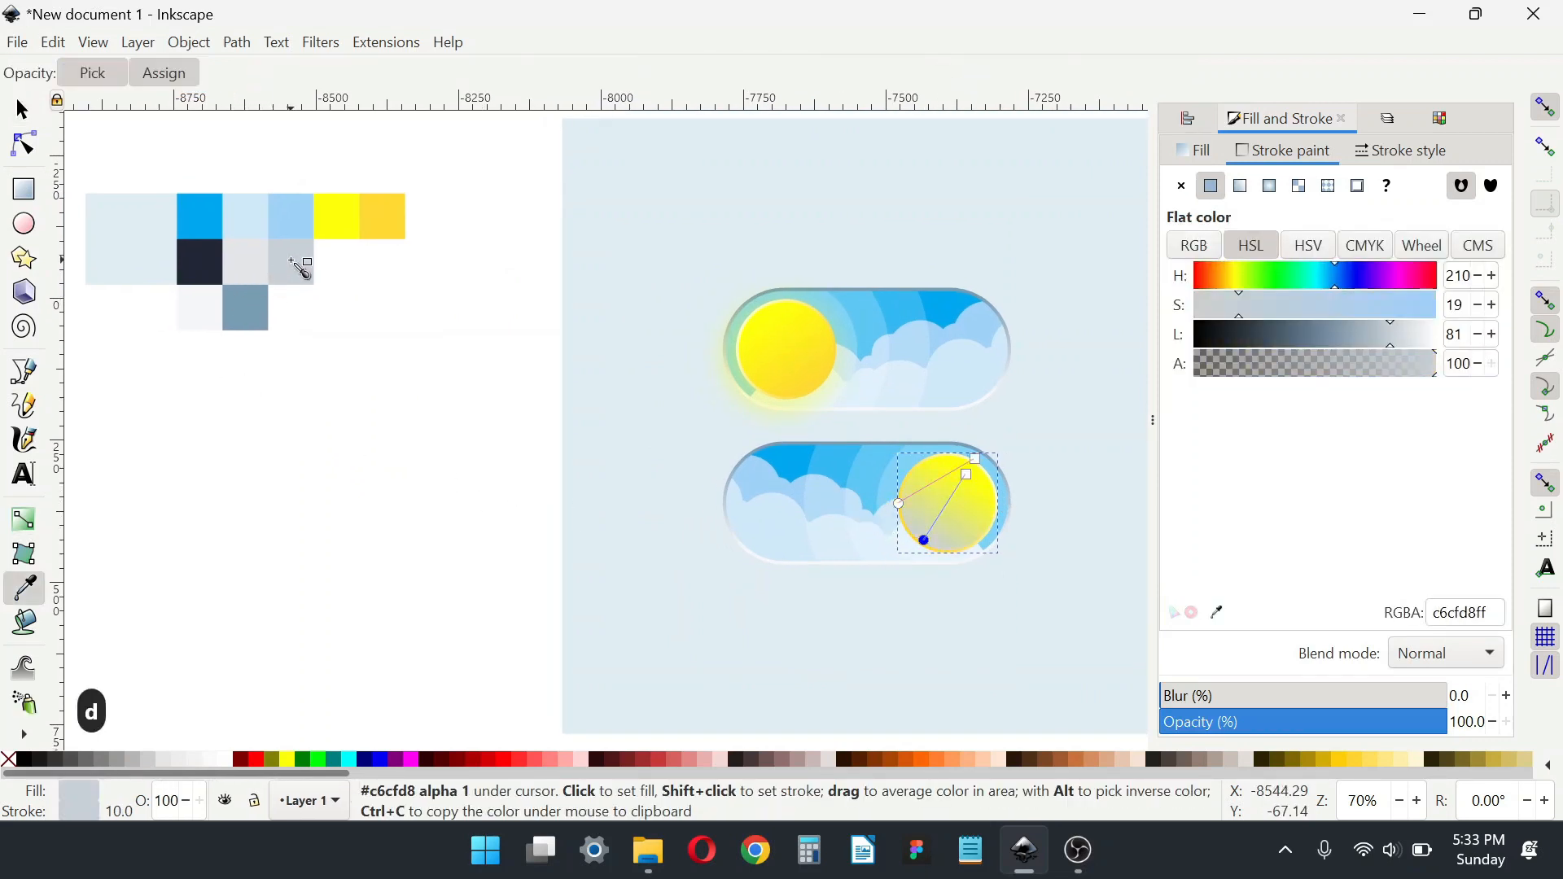
click(968, 475)
drag(293, 262, 258, 269)
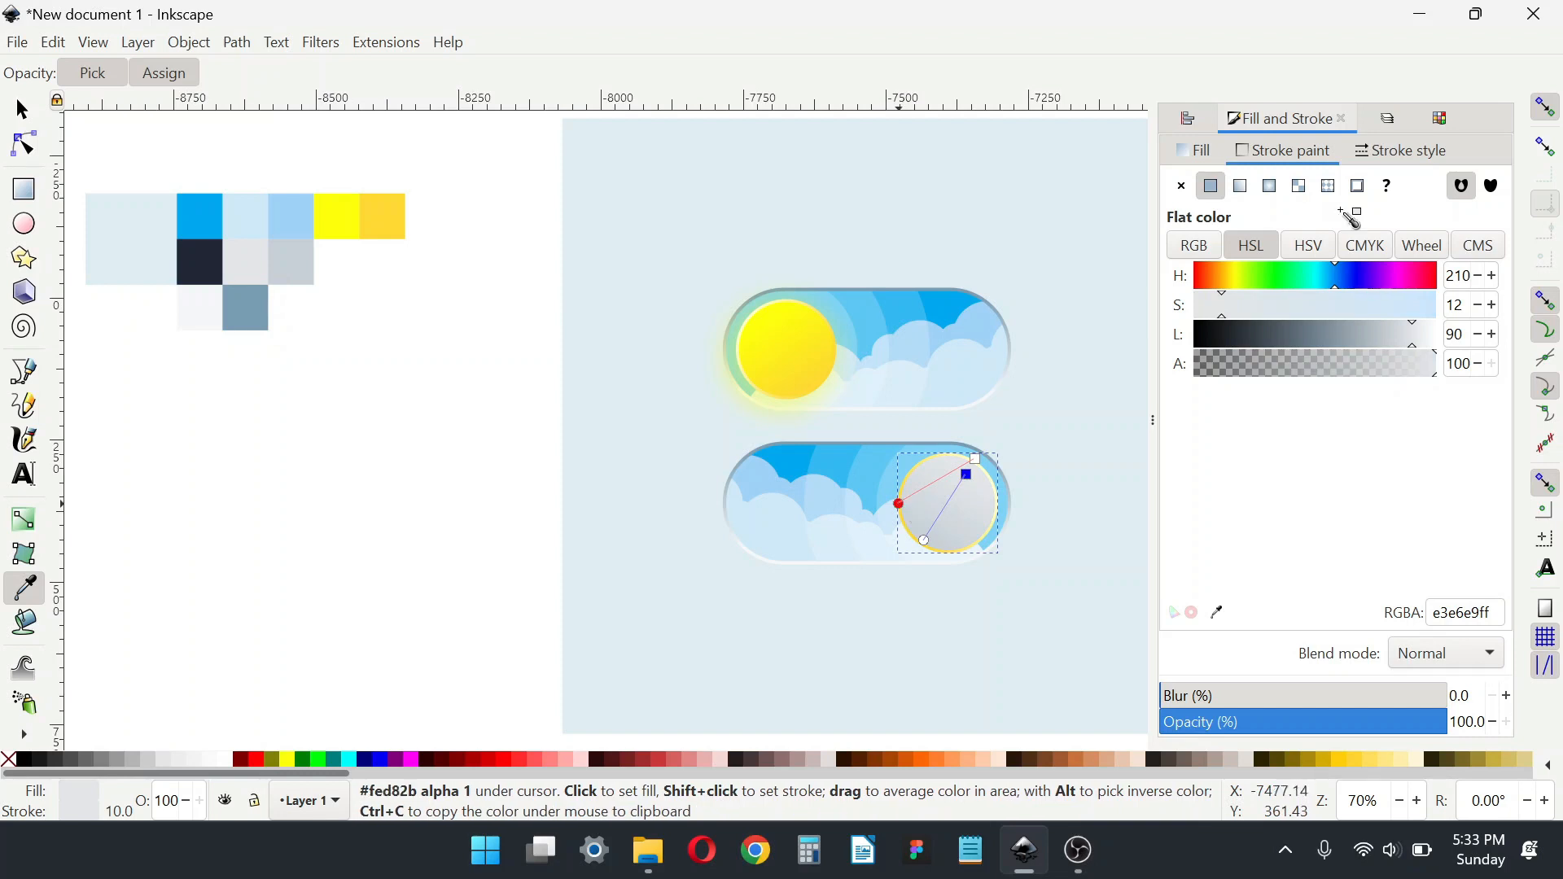
Step: Give the grey moon circle's outline the existing blue-grey linear gradient 17576
click(1242, 187)
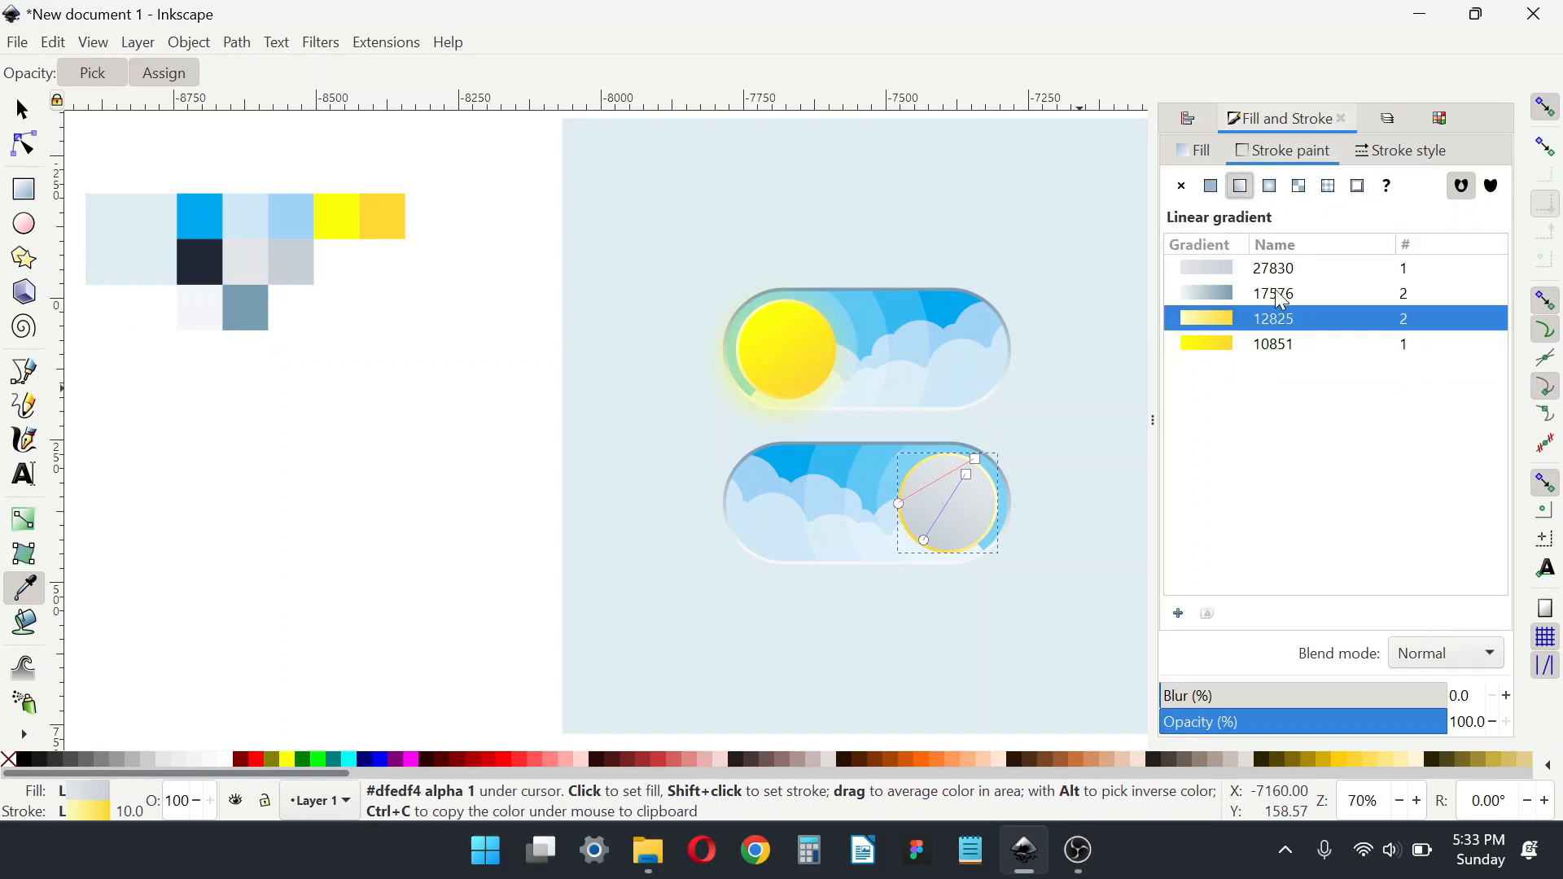
click(1280, 301)
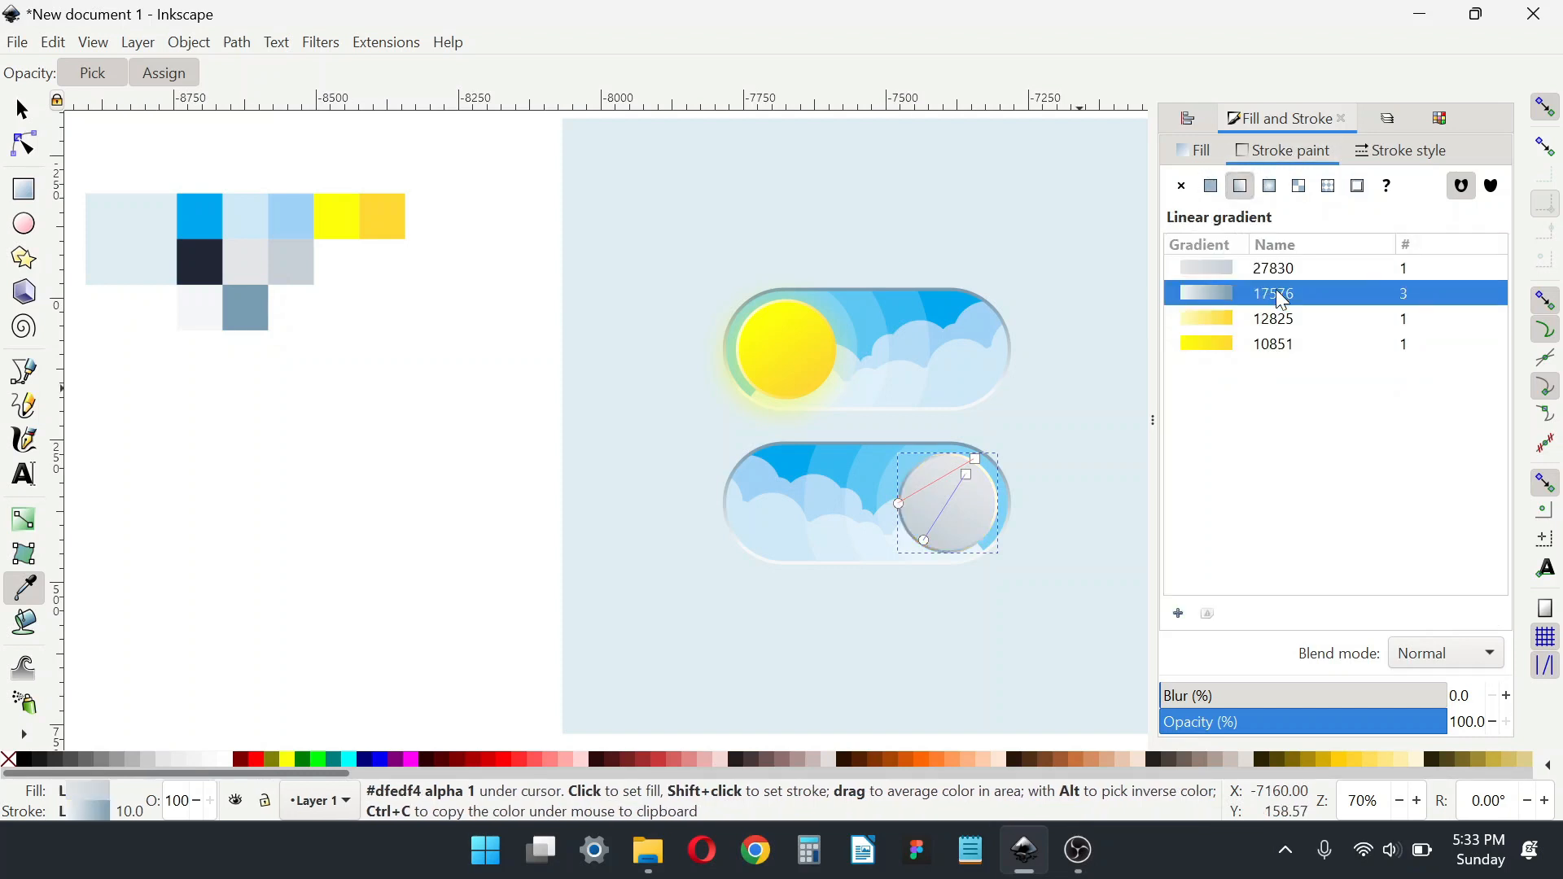
click(22, 110)
click(642, 488)
scroll(970, 528, up, 3)
click(962, 530)
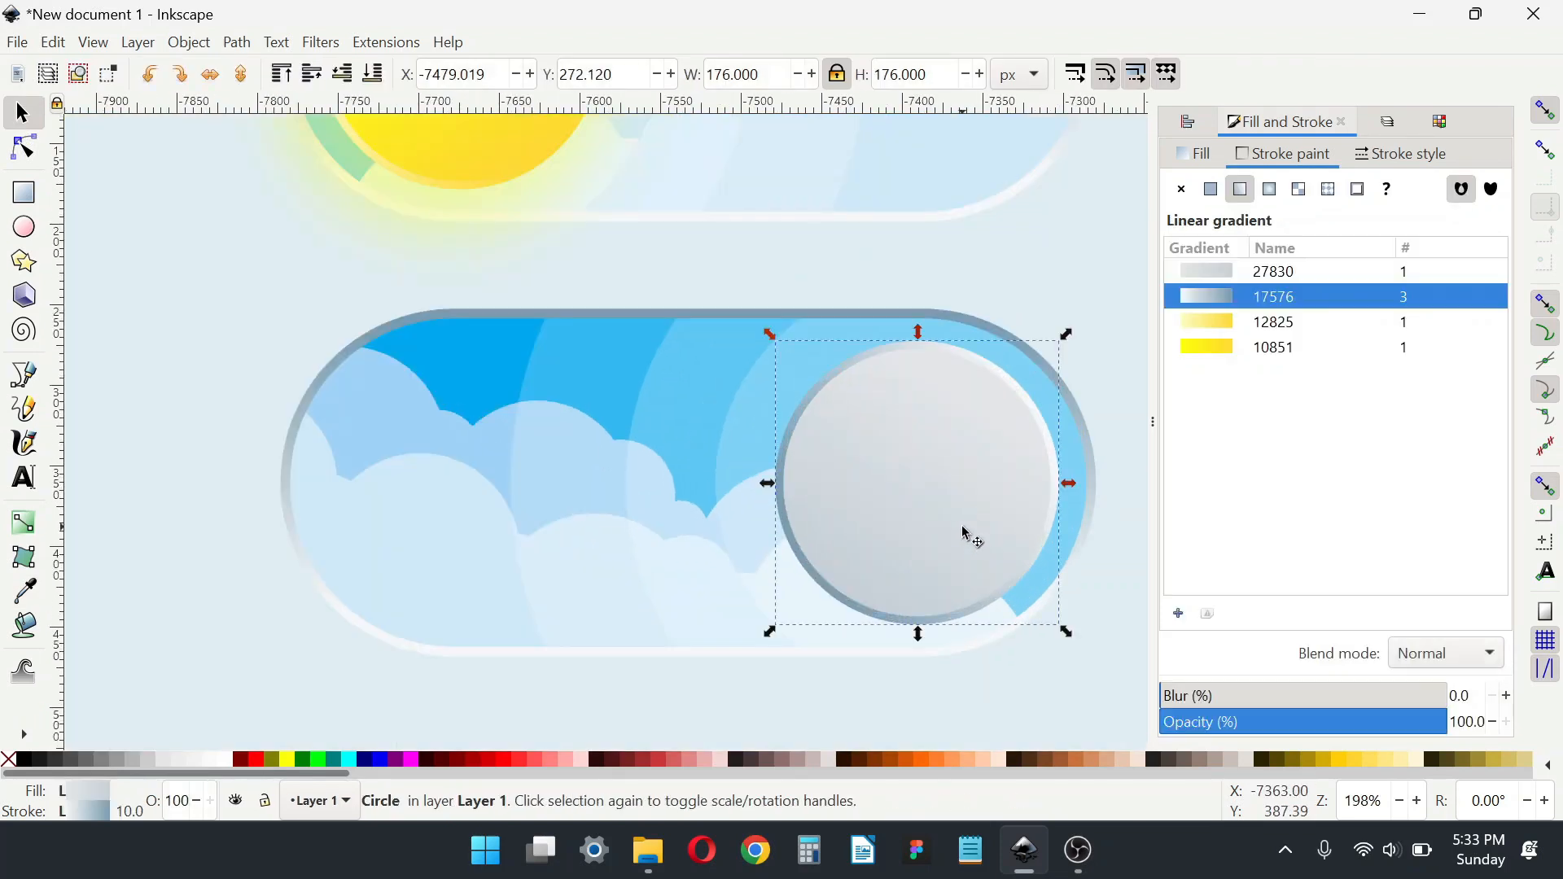
drag(1022, 445, 1029, 487)
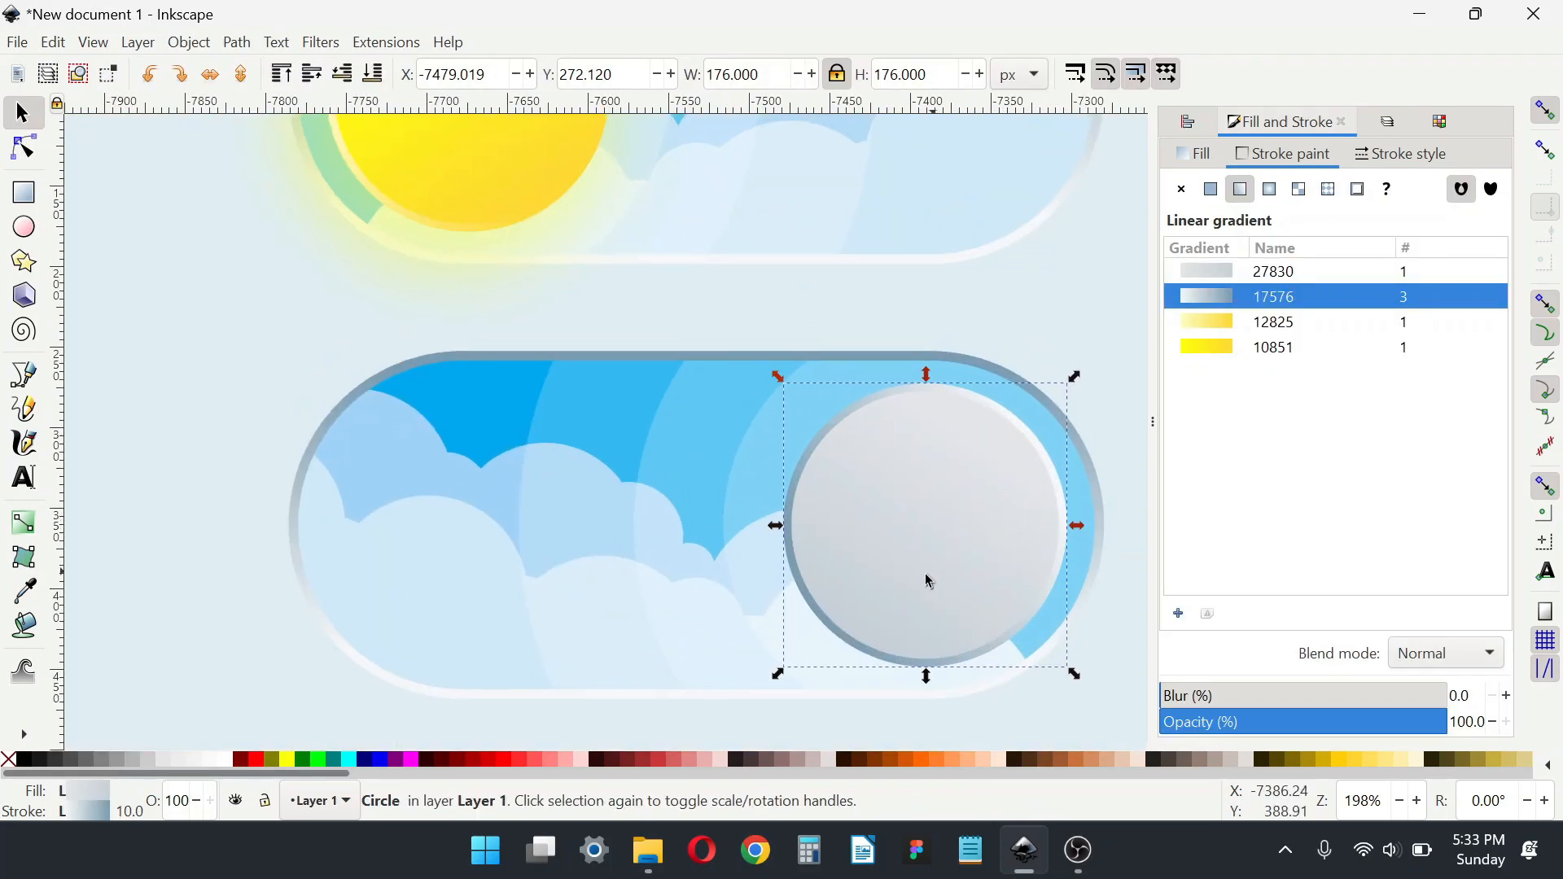
drag(732, 463, 794, 456)
Step: Fill the lower toggle's pill background with the dark navy palette colour 212737
scroll(794, 457, down, 1)
click(670, 411)
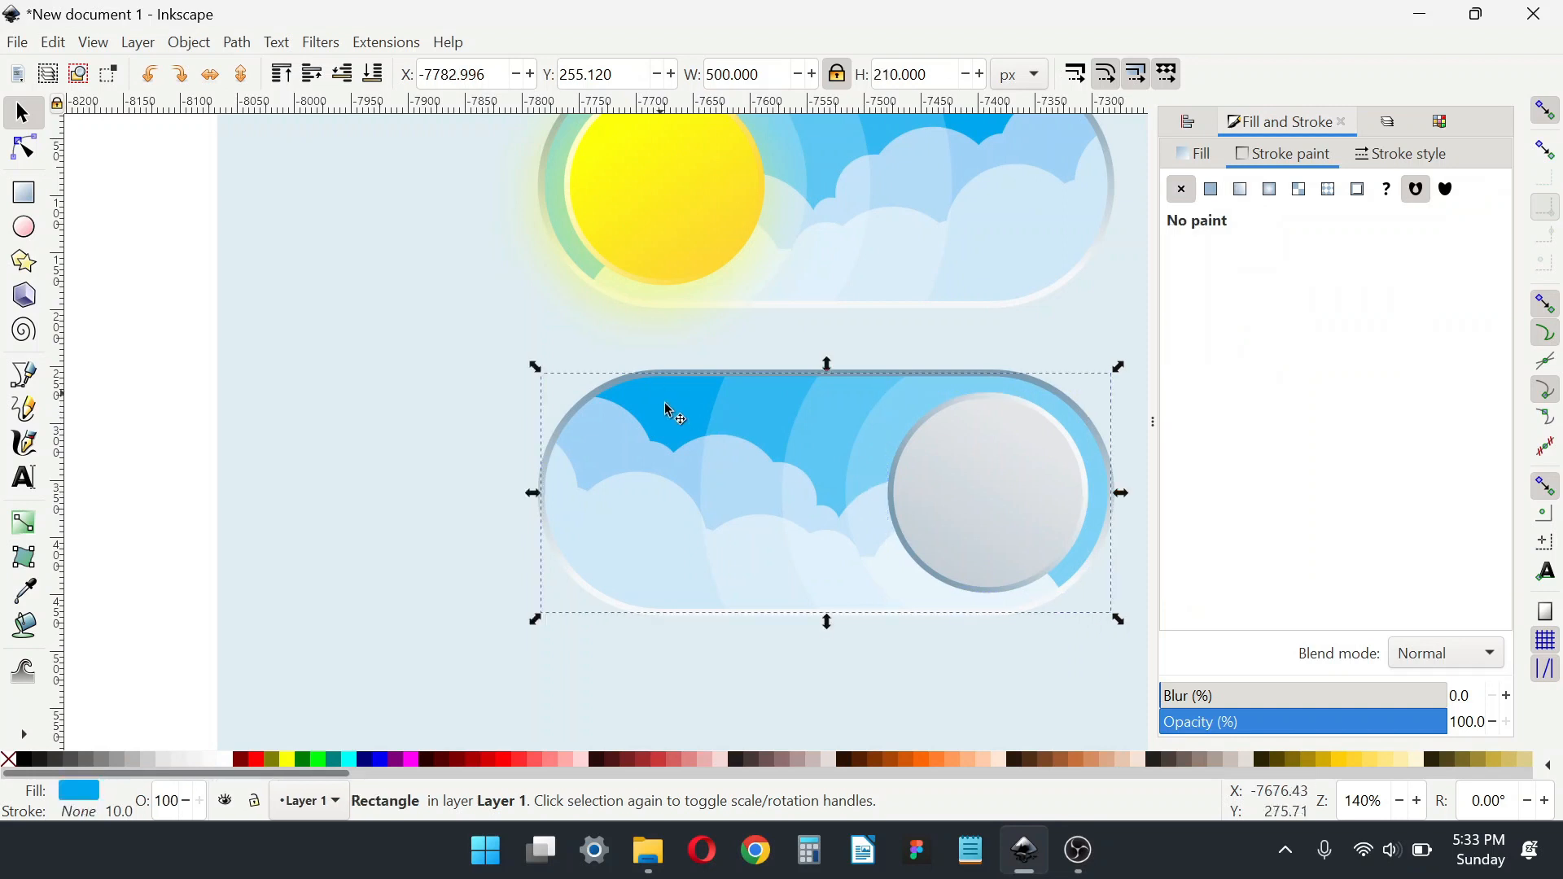
scroll(824, 394, down, 2)
key(d)
click(317, 232)
key(d)
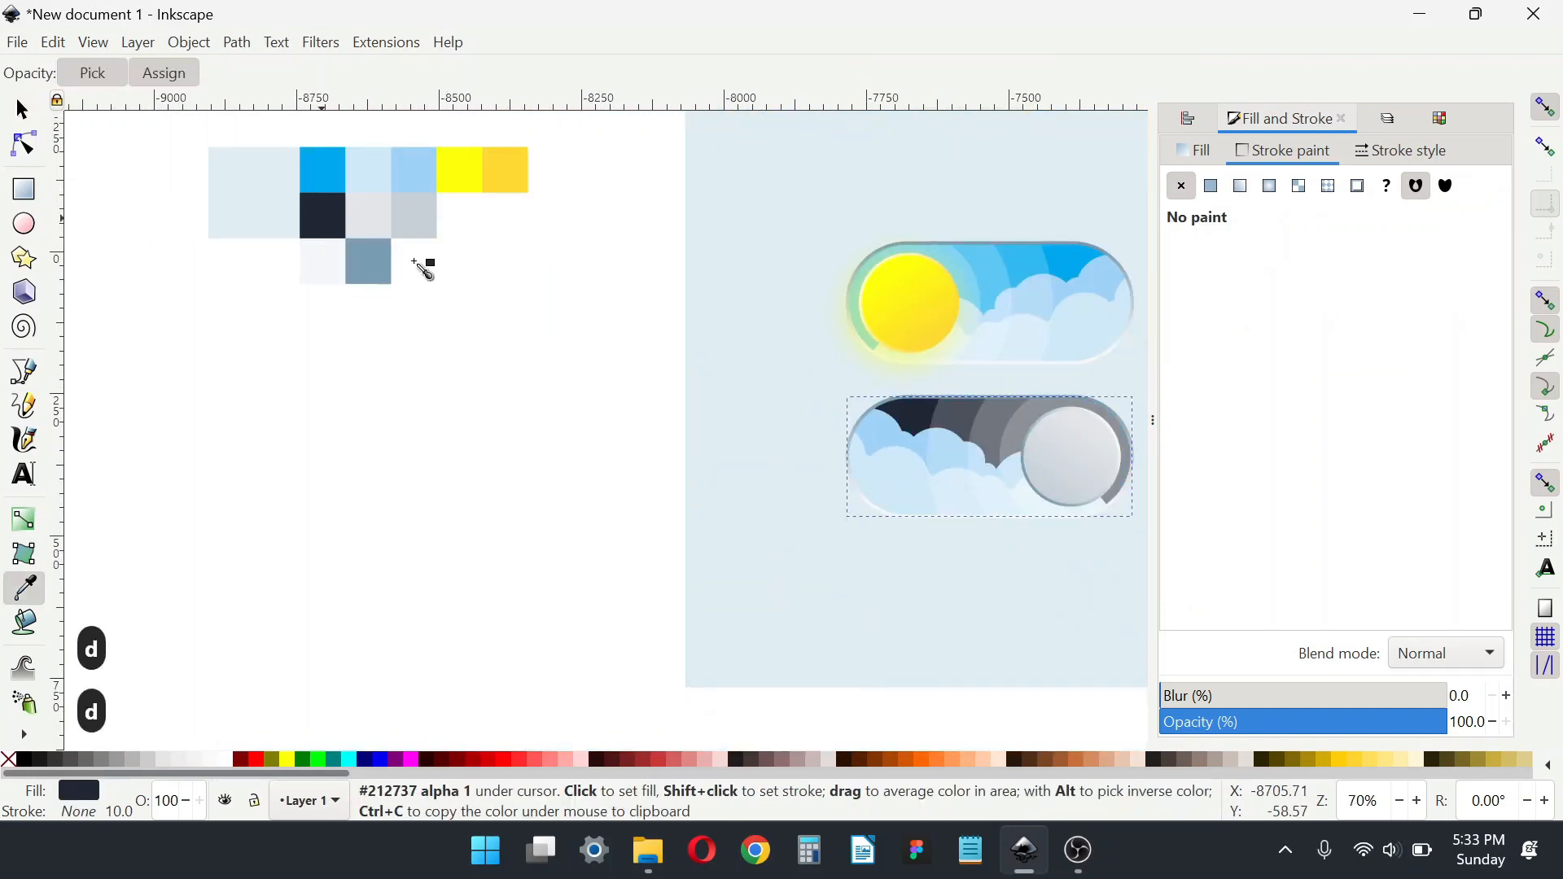
Step: Delete both cloud shapes from the lower toggle
click(898, 443)
key(Delete)
click(901, 491)
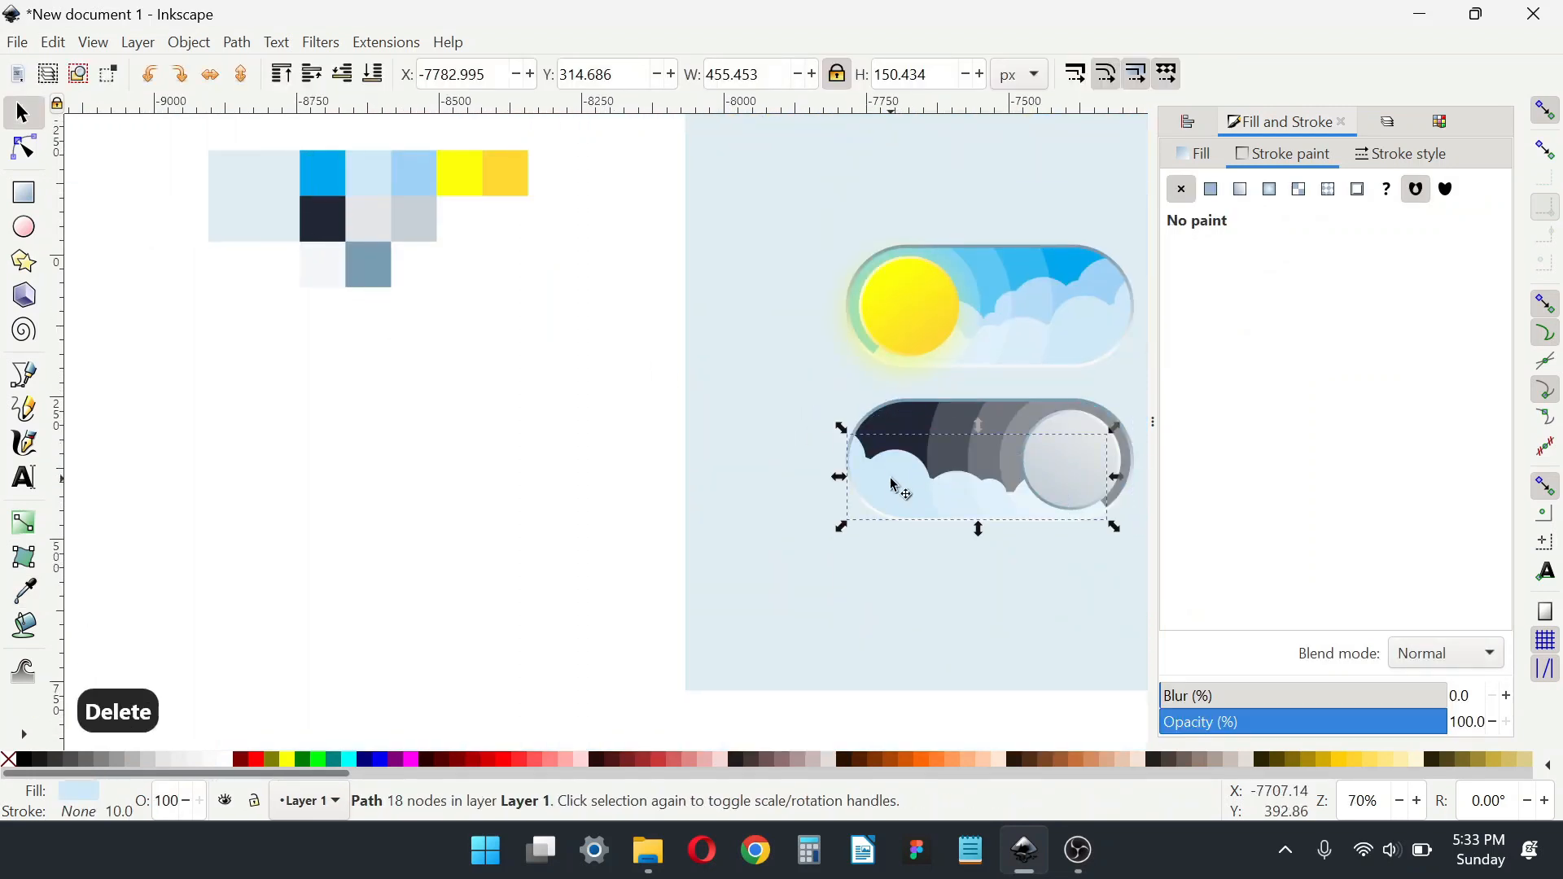
key(Delete)
Step: Set the opacity of the clipped ring group around the moon to 80%
drag(1000, 524, 967, 544)
scroll(975, 486, up, 2)
click(917, 483)
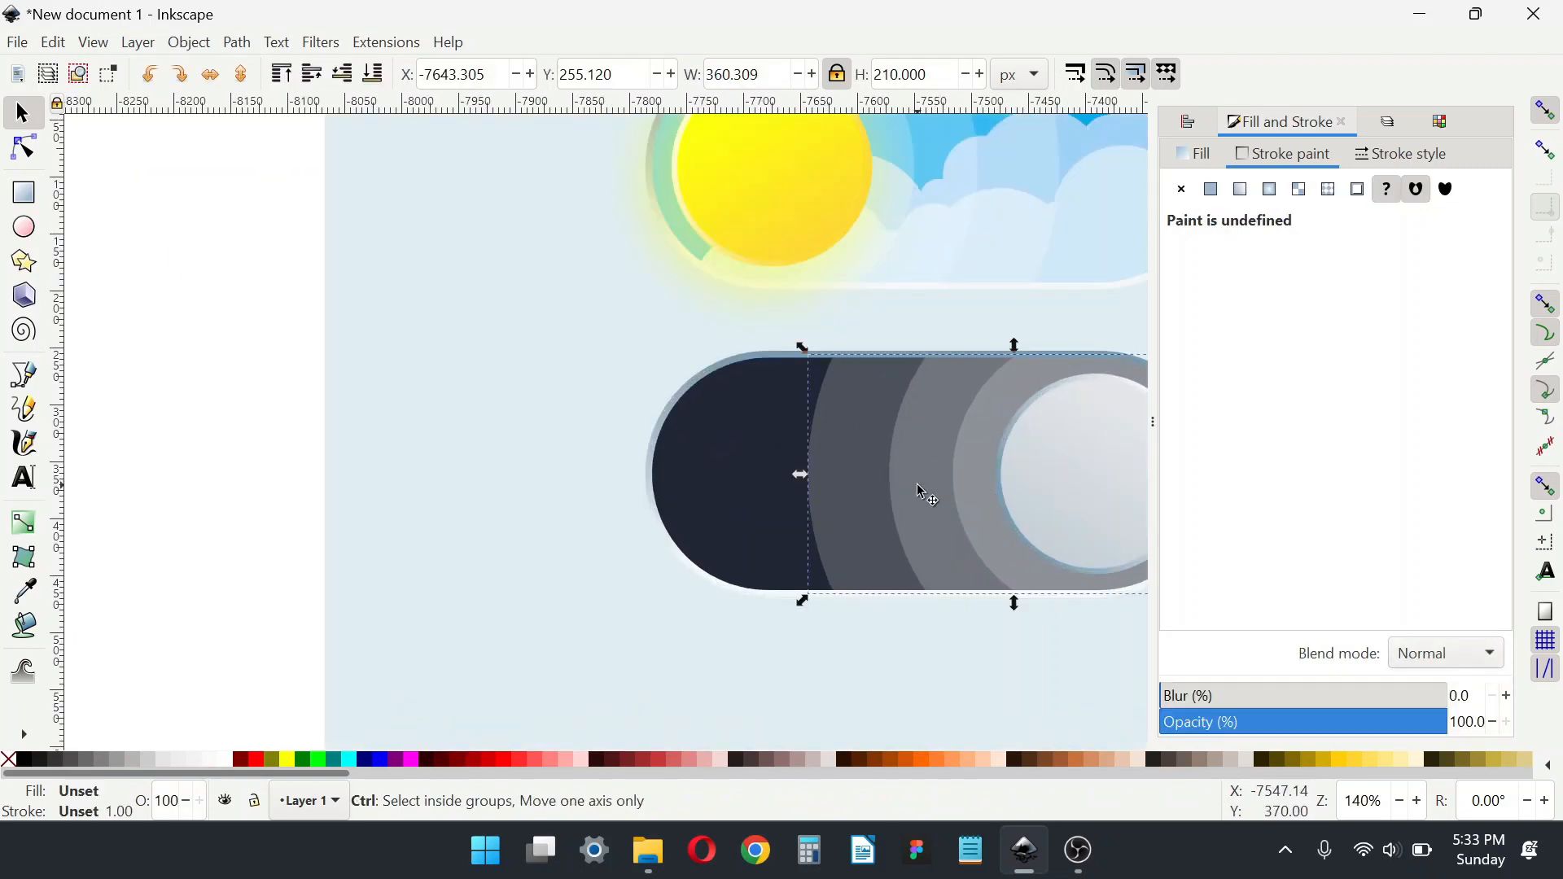
scroll(916, 485, down, 2)
drag(920, 498, 867, 514)
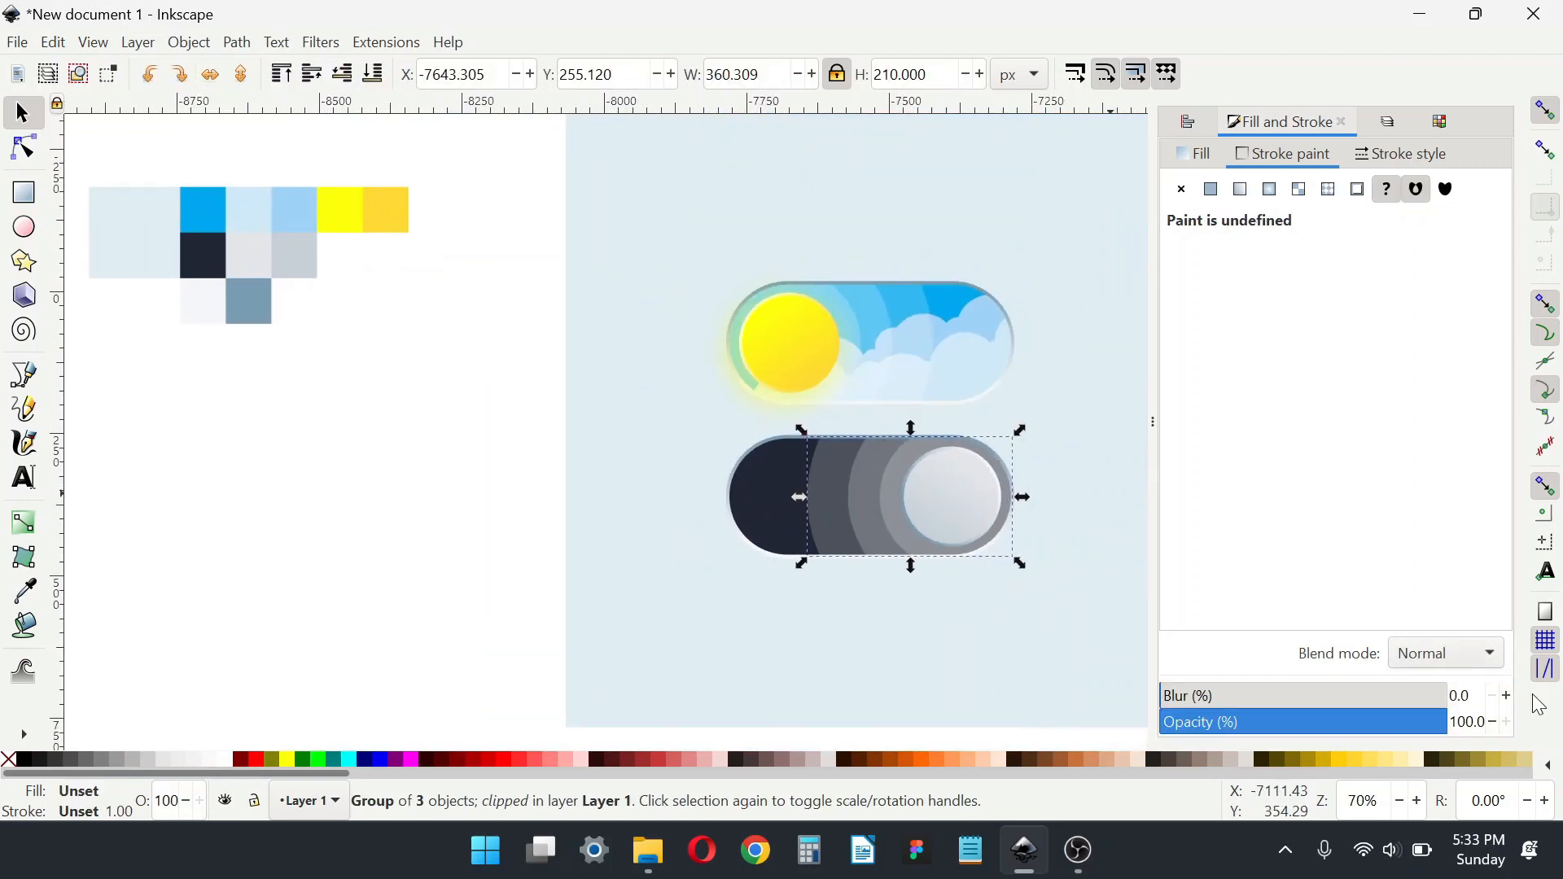
click(1473, 722)
key(ctrl+a)
text(80)
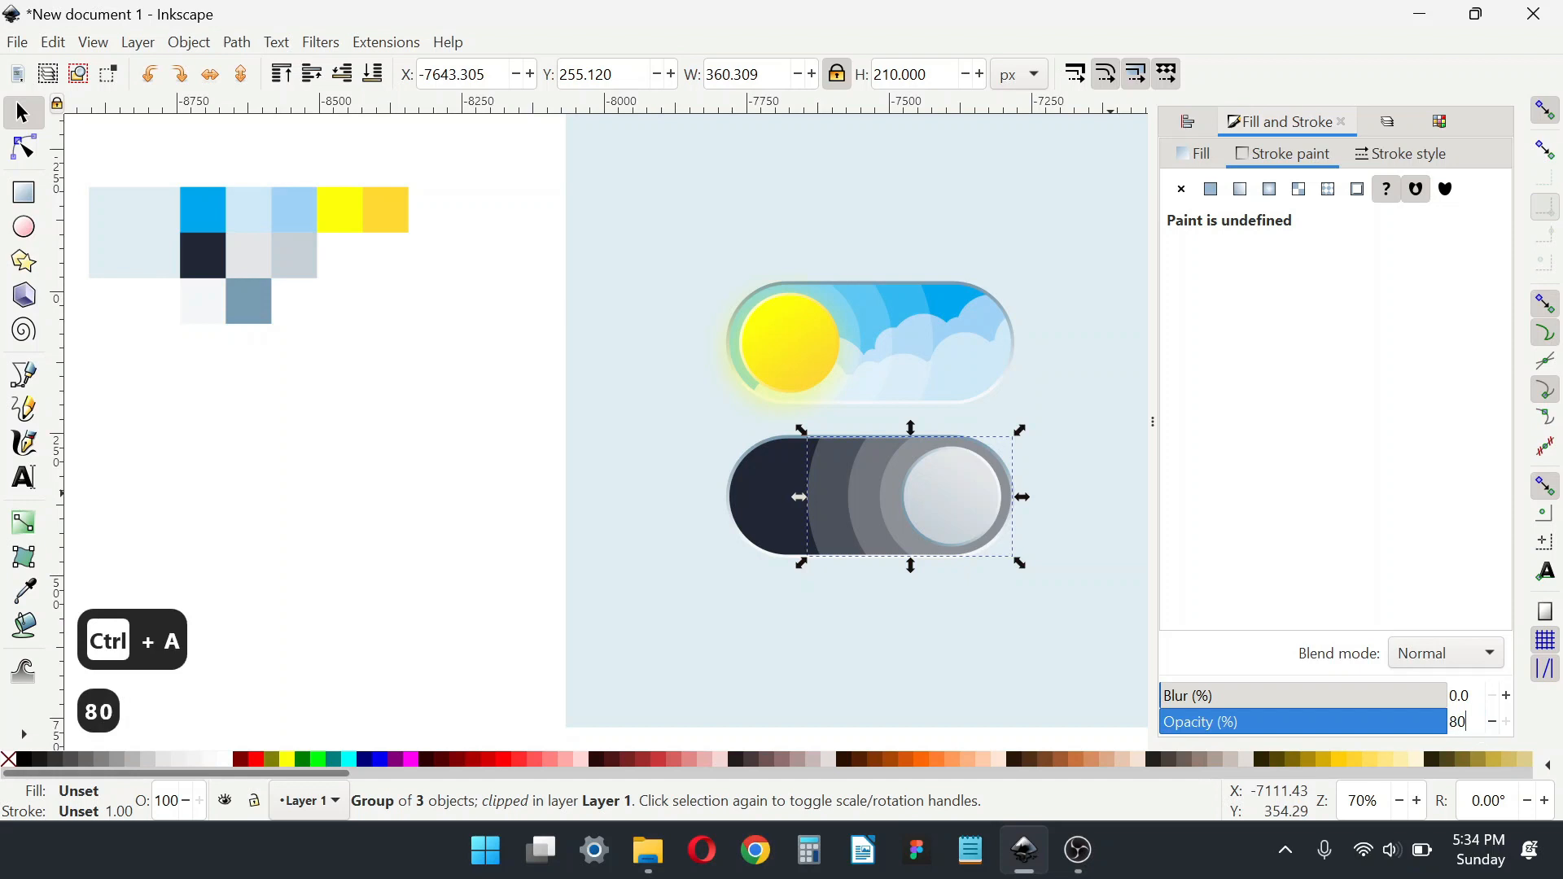
key(Return)
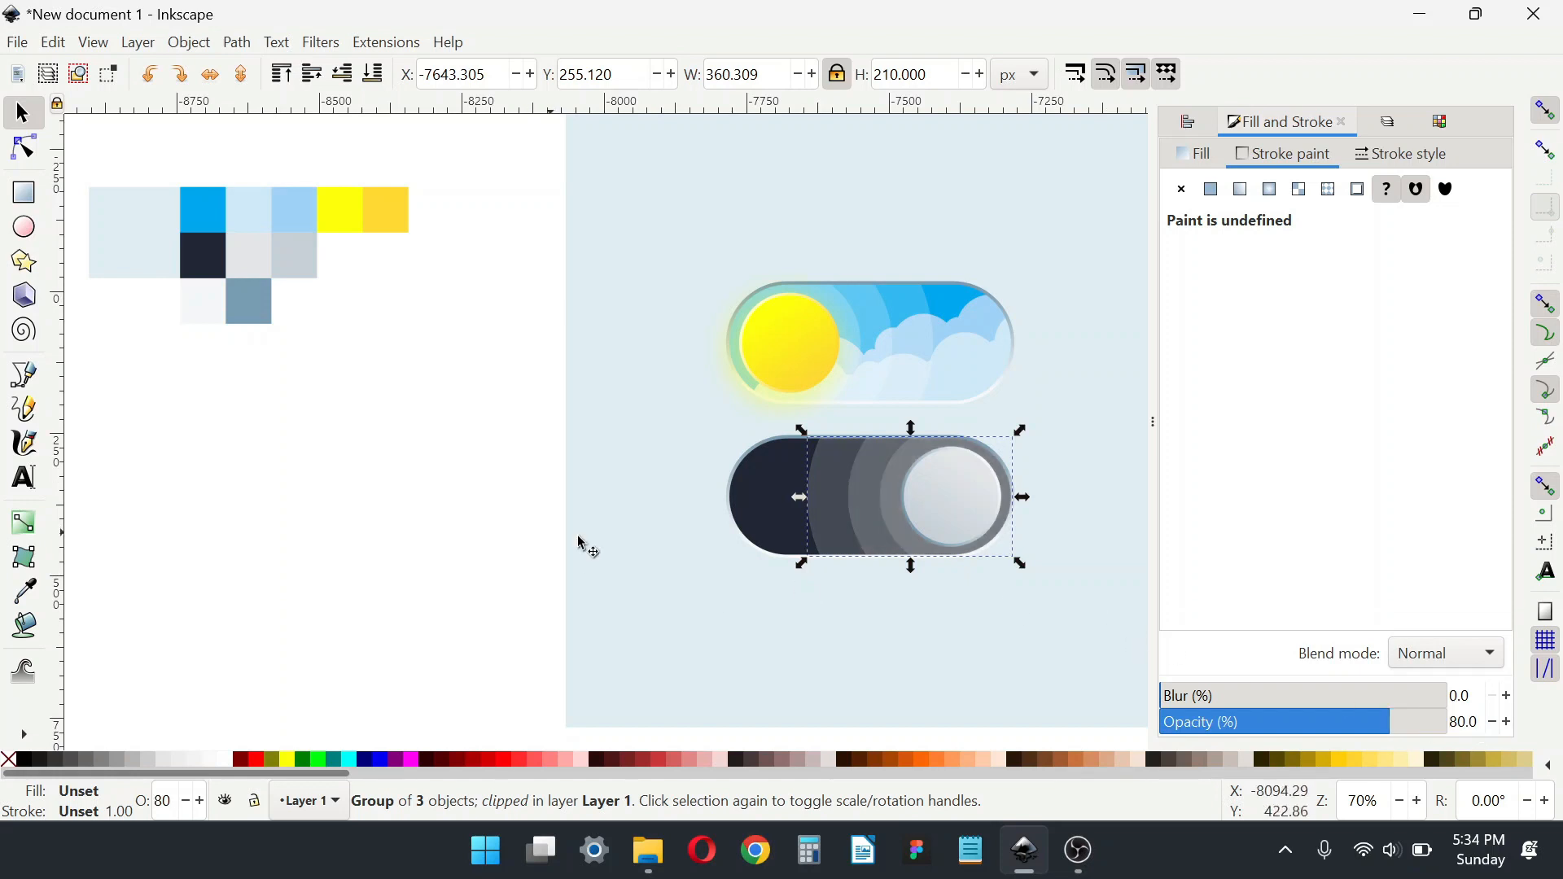
click(456, 491)
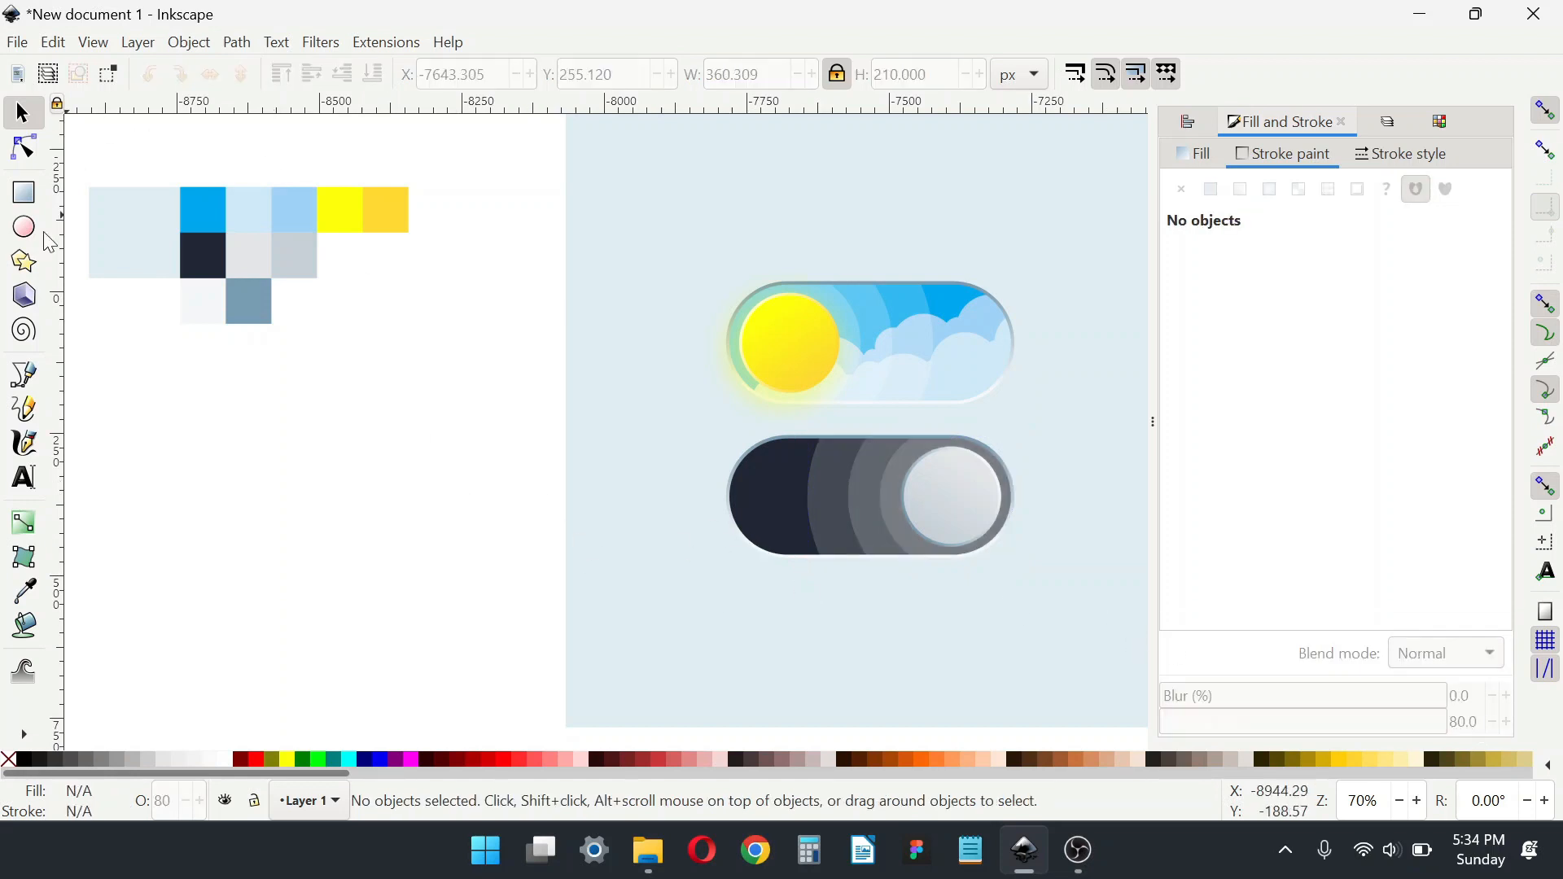
Step: Draw a star with 4 corners, about 76 px wide, and move it onto the dark end of the lower pill
click(24, 263)
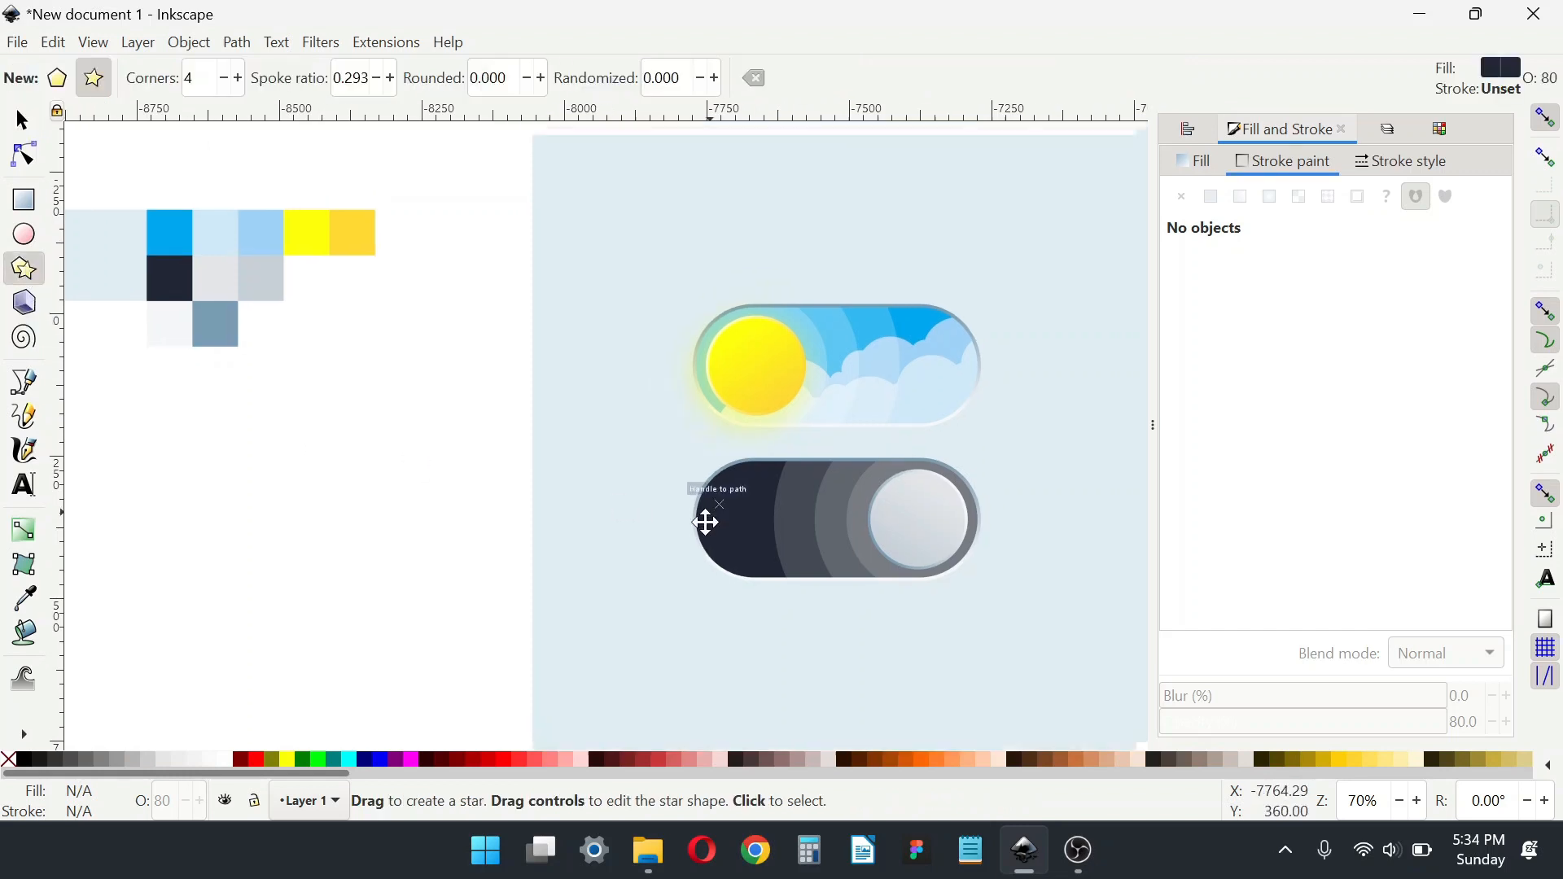
scroll(716, 529, up, 3)
drag(370, 574, 371, 512)
click(80, 79)
click(113, 83)
key(ctrl+a)
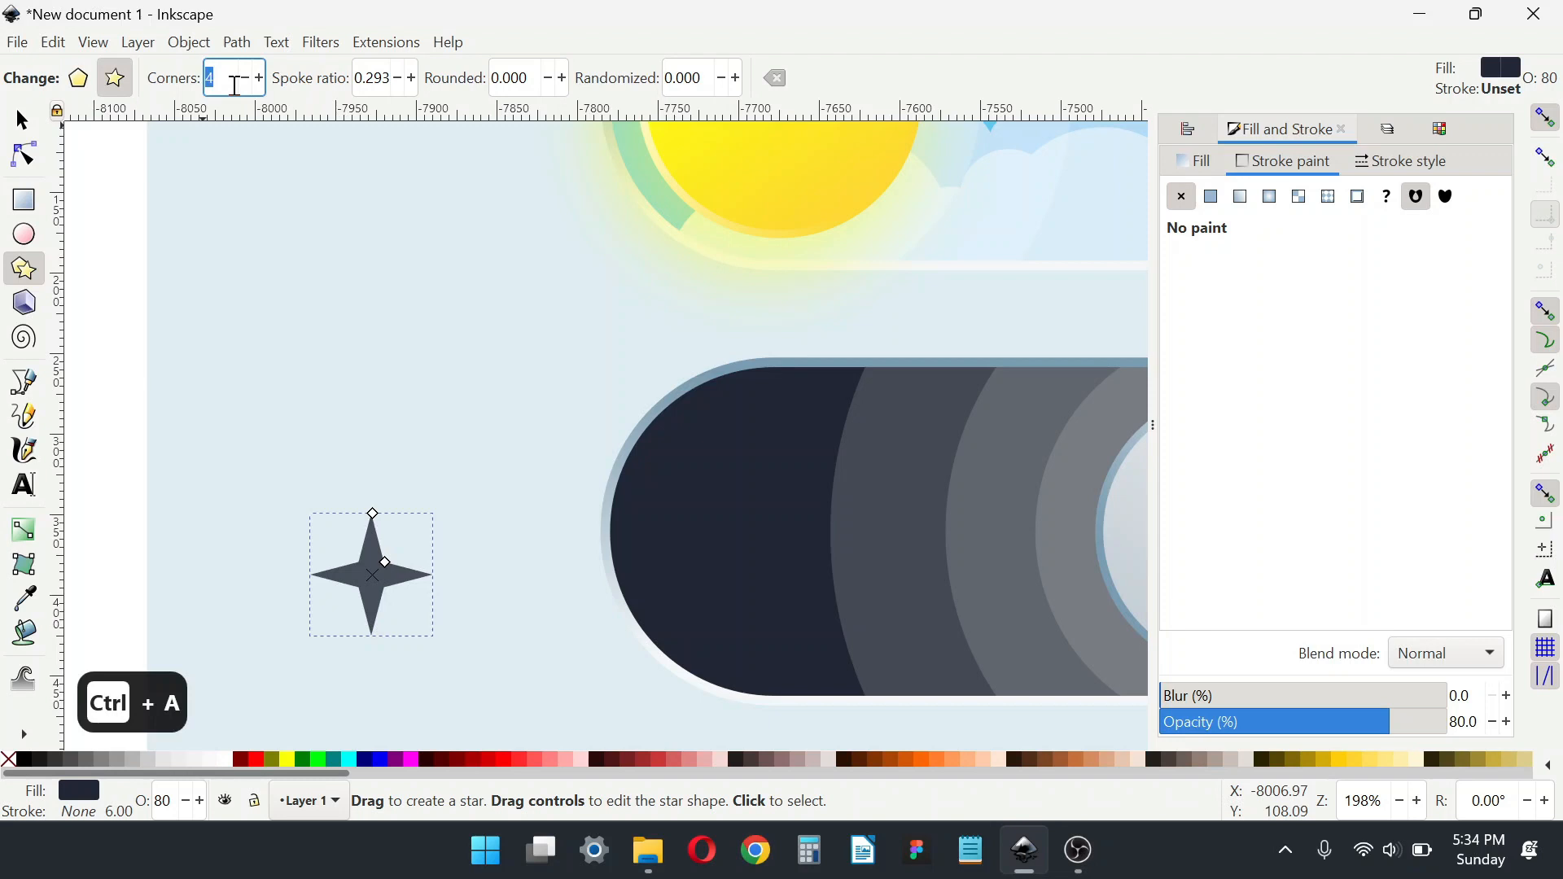
text(4)
key(Return)
drag(385, 561, 739, 492)
key(s)
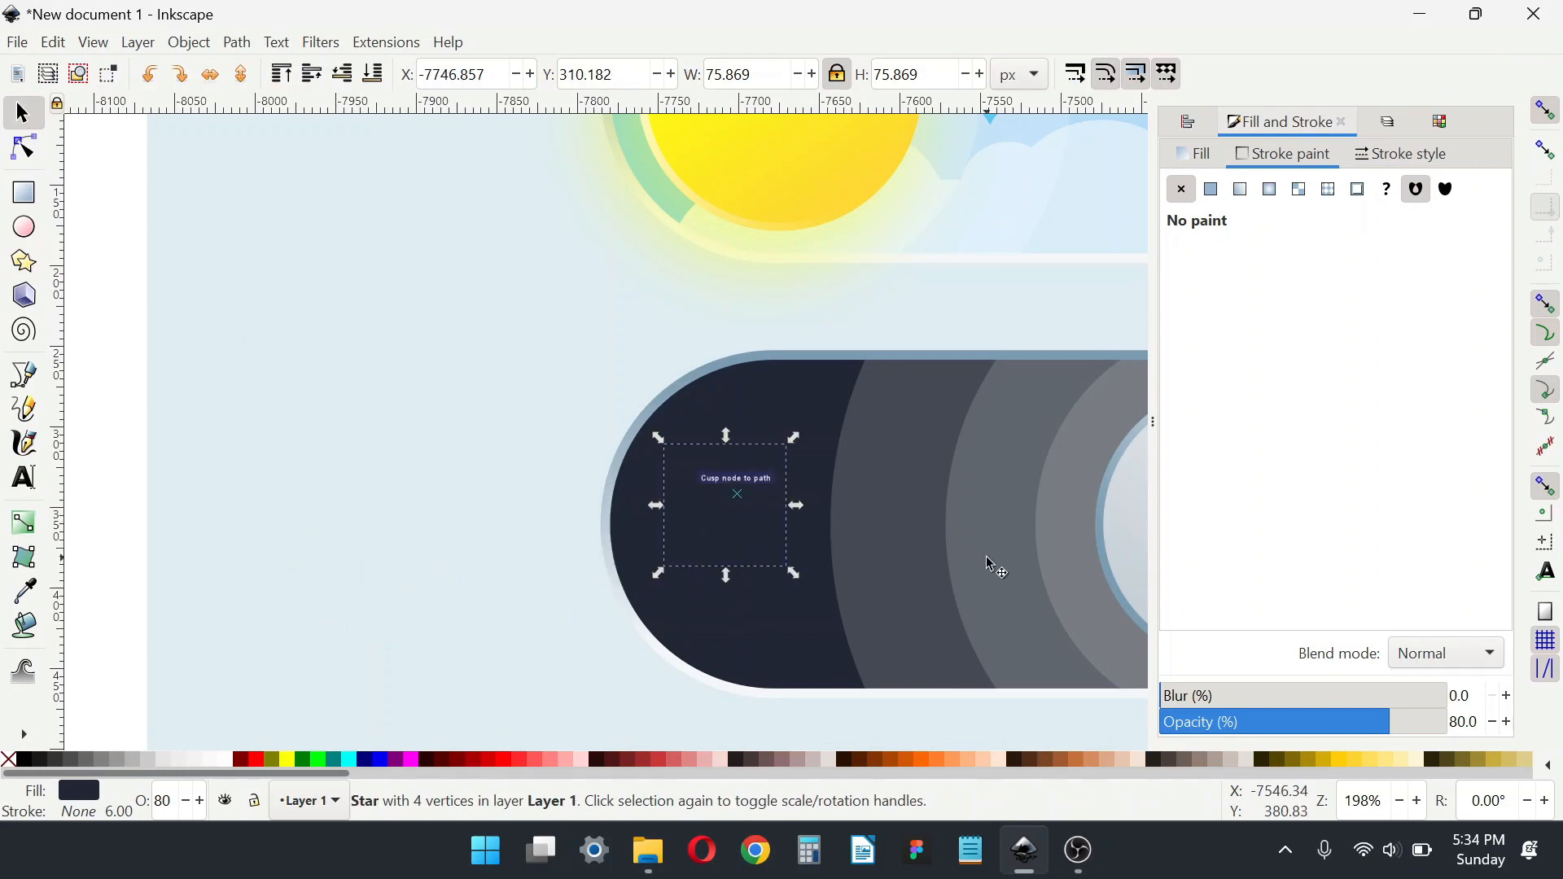
Step: Fill the star with a light grey sampled from the moon and shrink it to about 35 px
scroll(989, 564, right, 5)
key(d)
click(1015, 434)
key(d)
key(d)
click(1123, 455)
key(d)
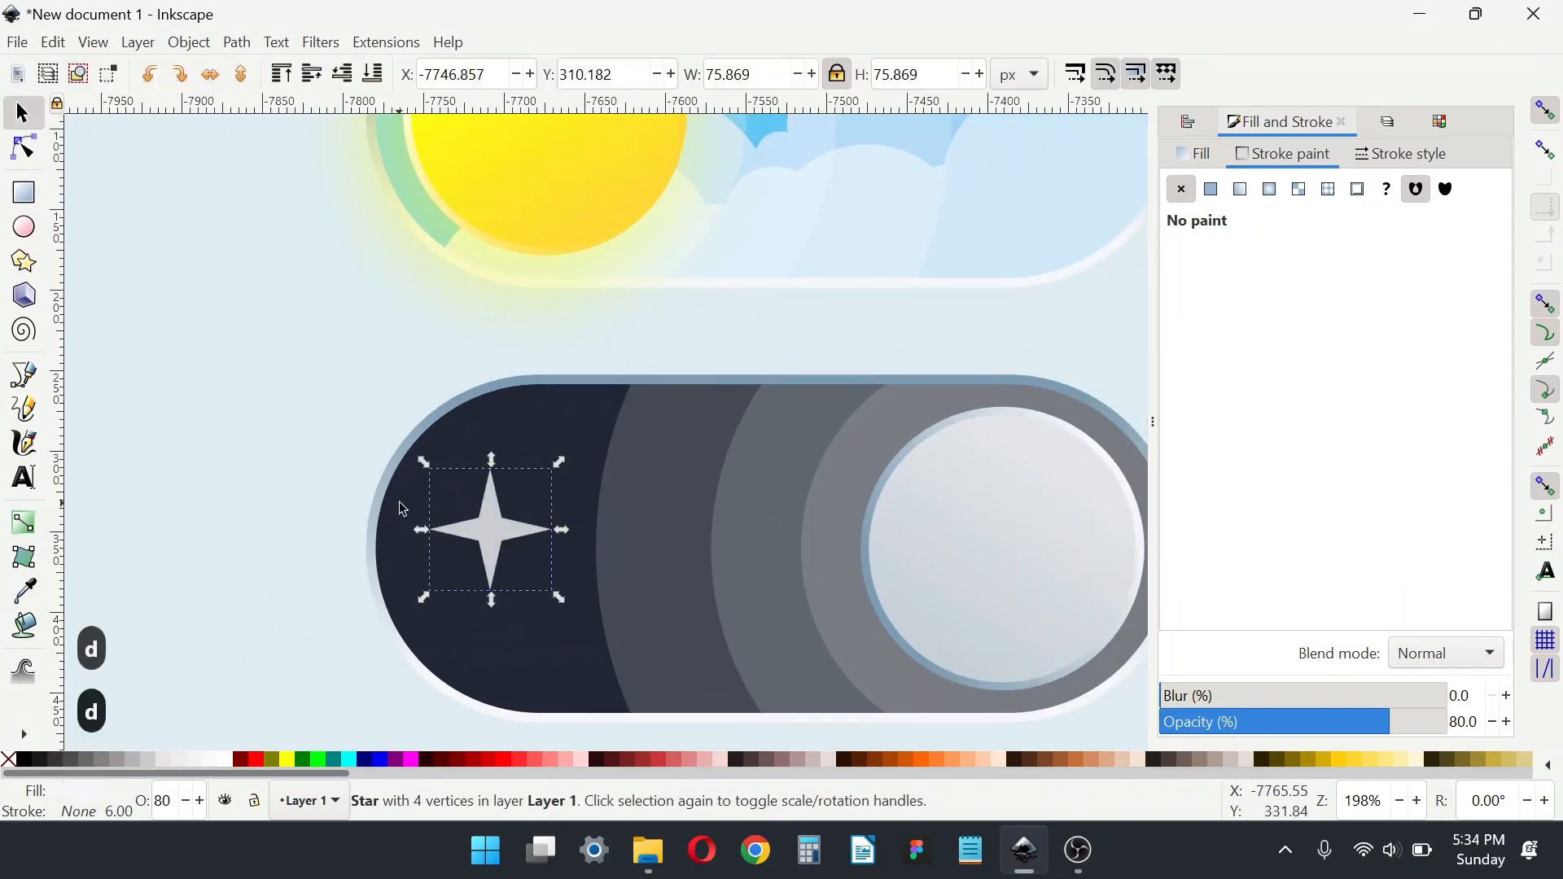
scroll(542, 399, up, 1)
drag(556, 369, 556, 463)
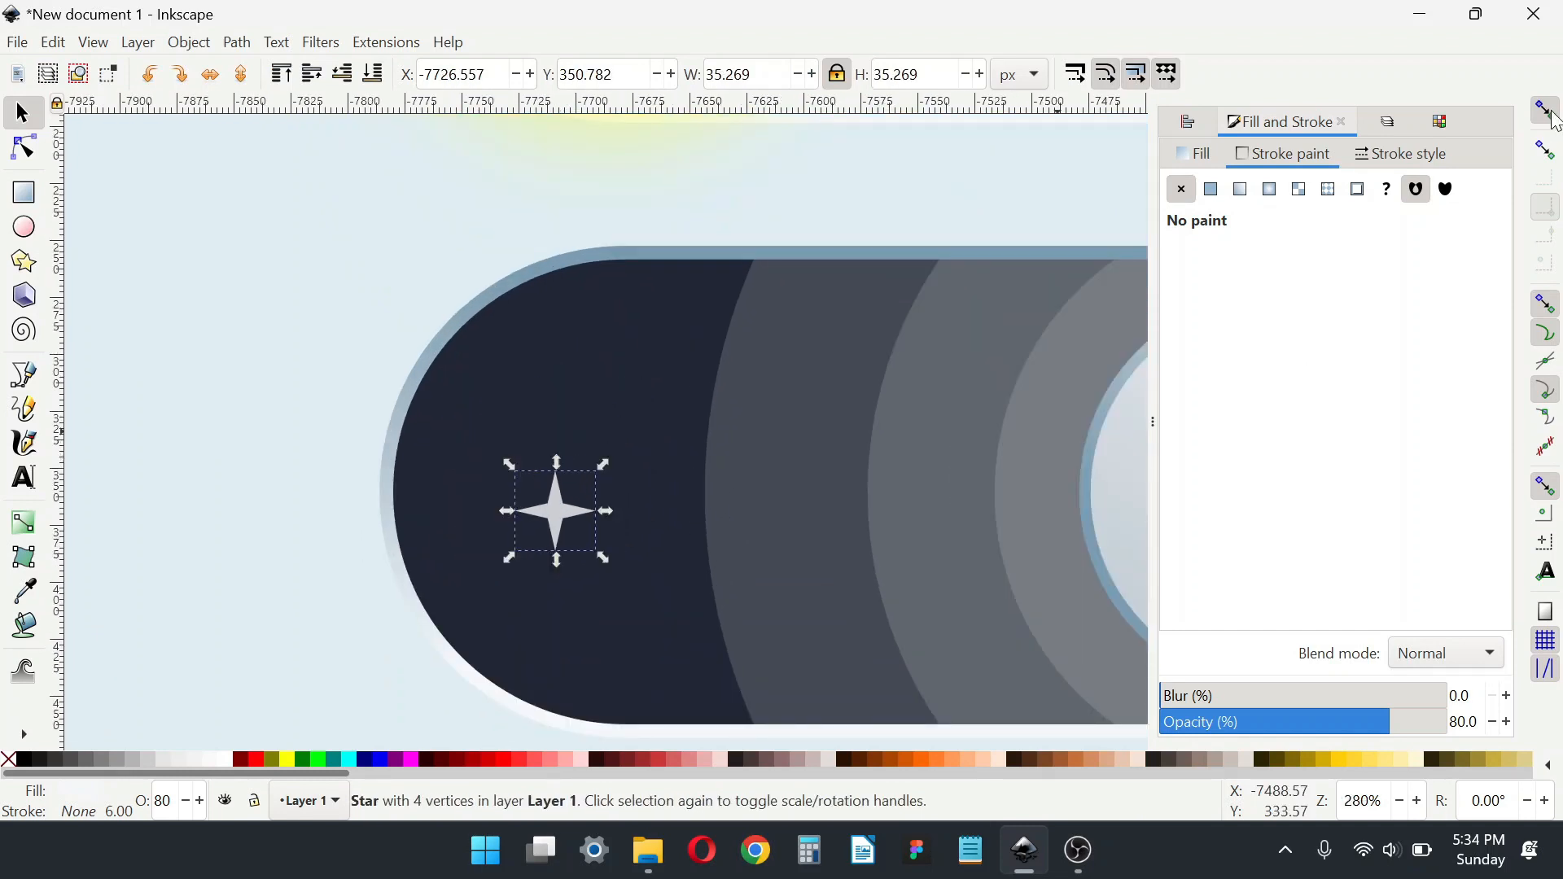
Step: Turn off snapping and place a duplicate of the star below and to the right of the first
click(1546, 112)
key(ctrl+d)
drag(514, 527, 597, 603)
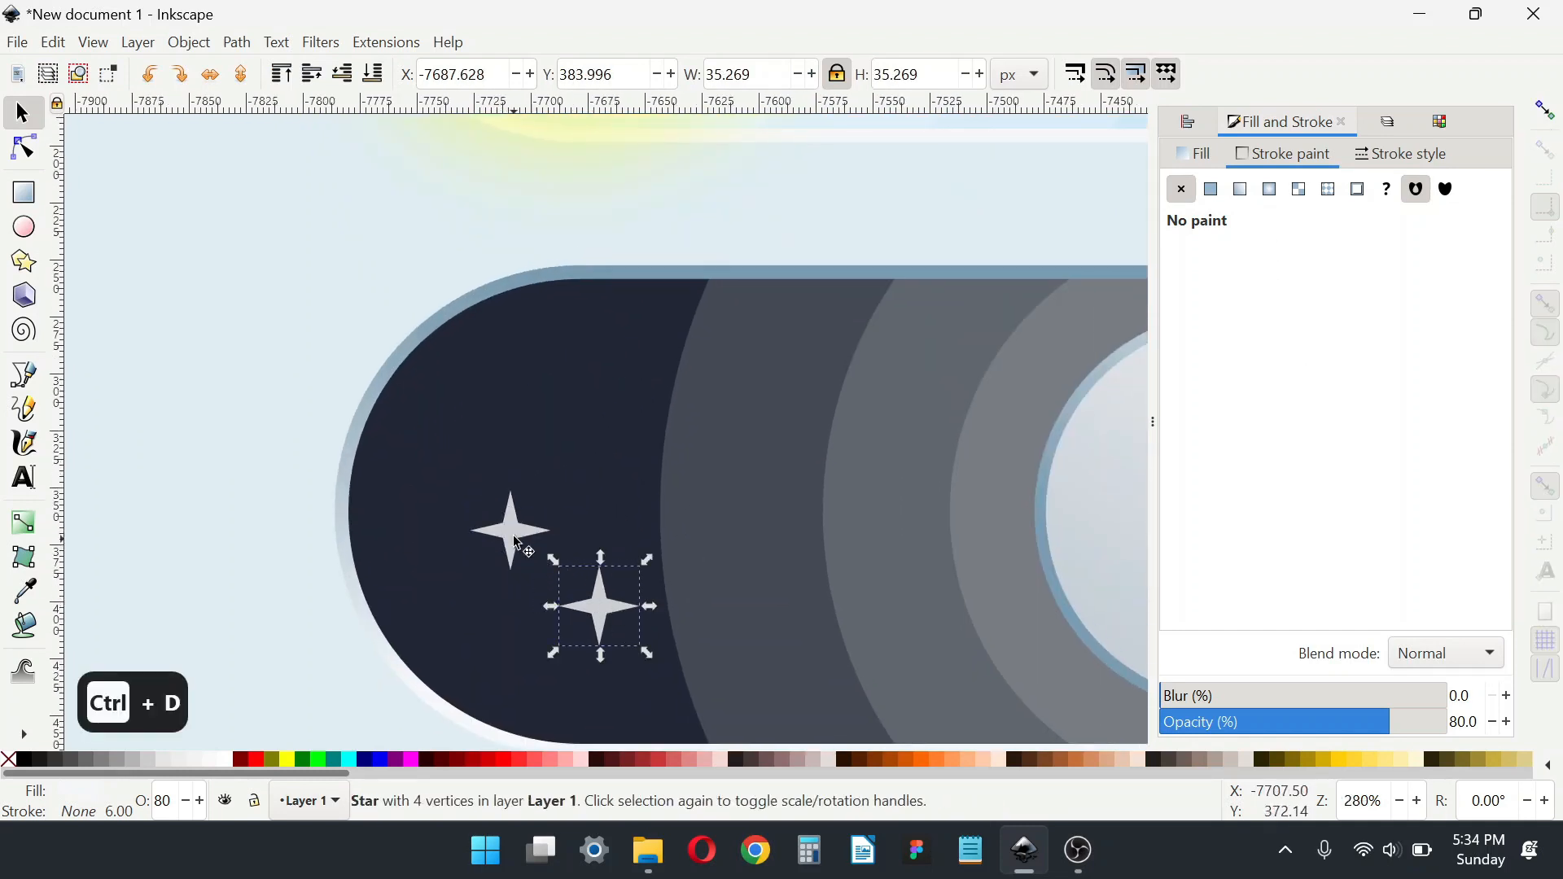
Step: Set both stars to 100% opacity and fill them with a pale grey sampled from the moon
shift+click(514, 538)
drag(1382, 721, 1555, 724)
drag(906, 593, 792, 576)
key(d)
click(1010, 457)
key(s)
Step: Duplicate the stars and scatter the copies across the night pill in varied sizes, the smallest about 11 px wide
click(498, 601)
drag(438, 591, 703, 503)
key(ctrl+d)
key(ctrl+d)
key(ctrl+z)
click(547, 350)
drag(549, 336, 706, 390)
key(ctrl+d)
click(399, 528)
key(ctrl+d)
drag(399, 527, 848, 670)
scroll(848, 670, down, 2)
drag(498, 533, 660, 610)
key(ctrl+d)
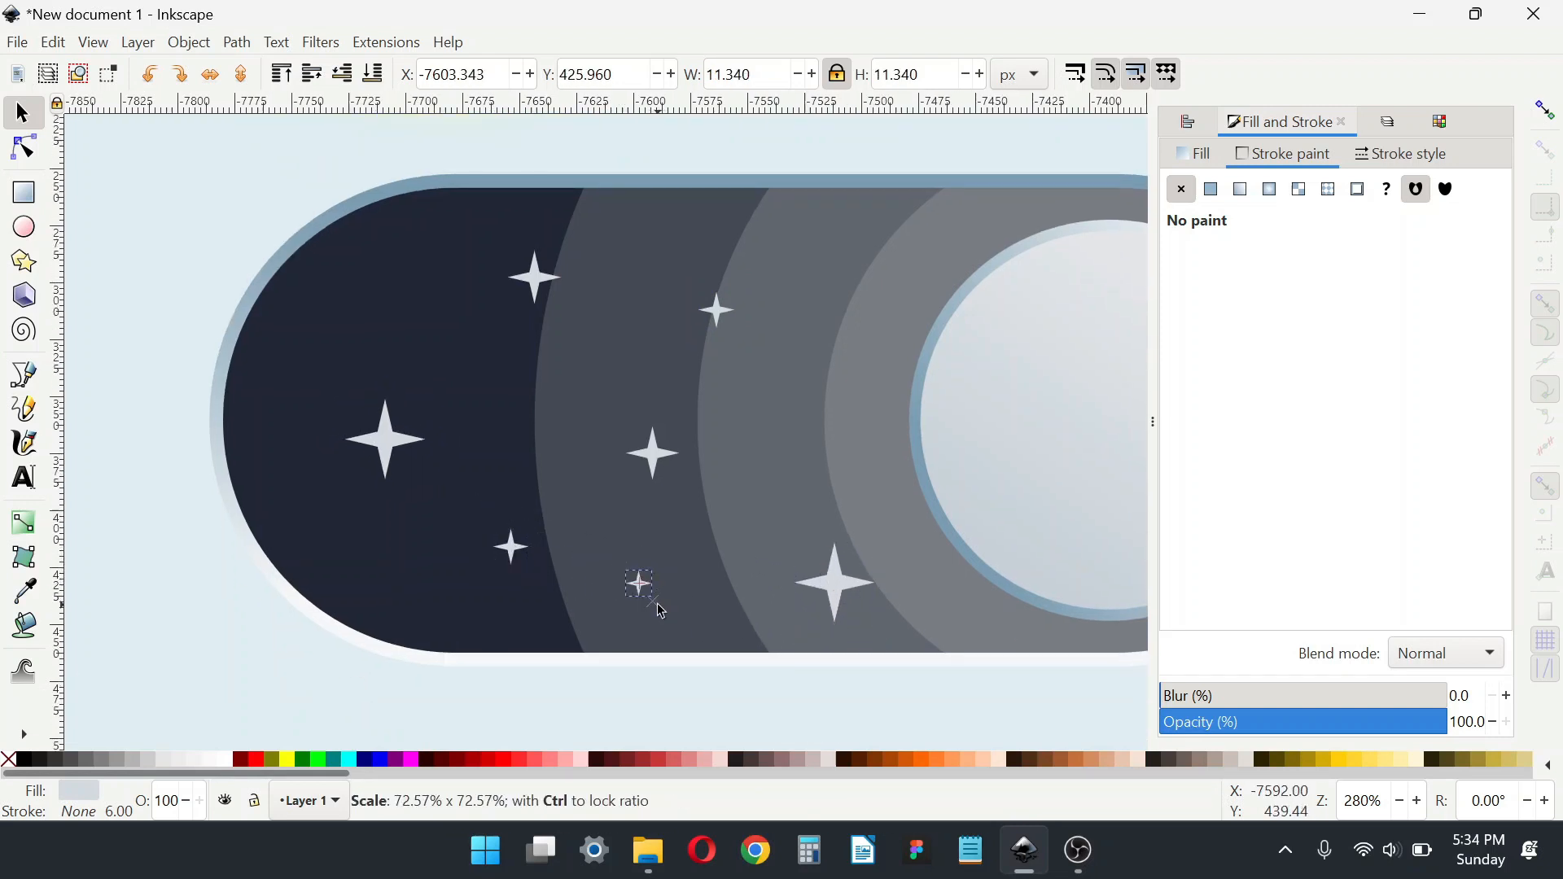
Step: Copy the 11 px star and paste copies into the empty areas of the night pill
key(ctrl+c)
key(ctrl+v)
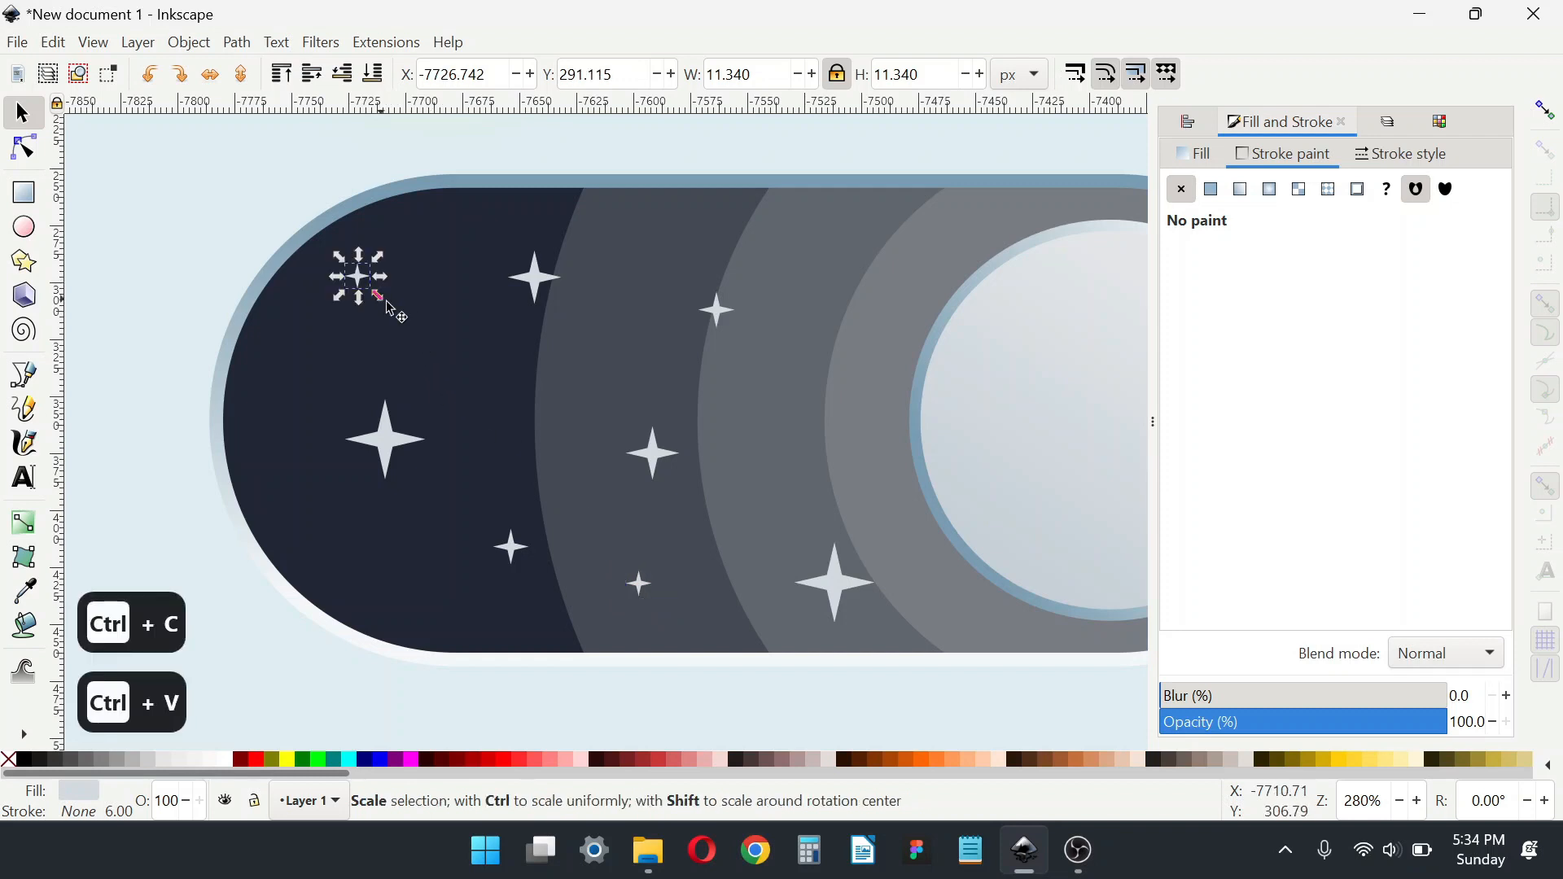
key(ctrl+v)
key(ctrl+v)
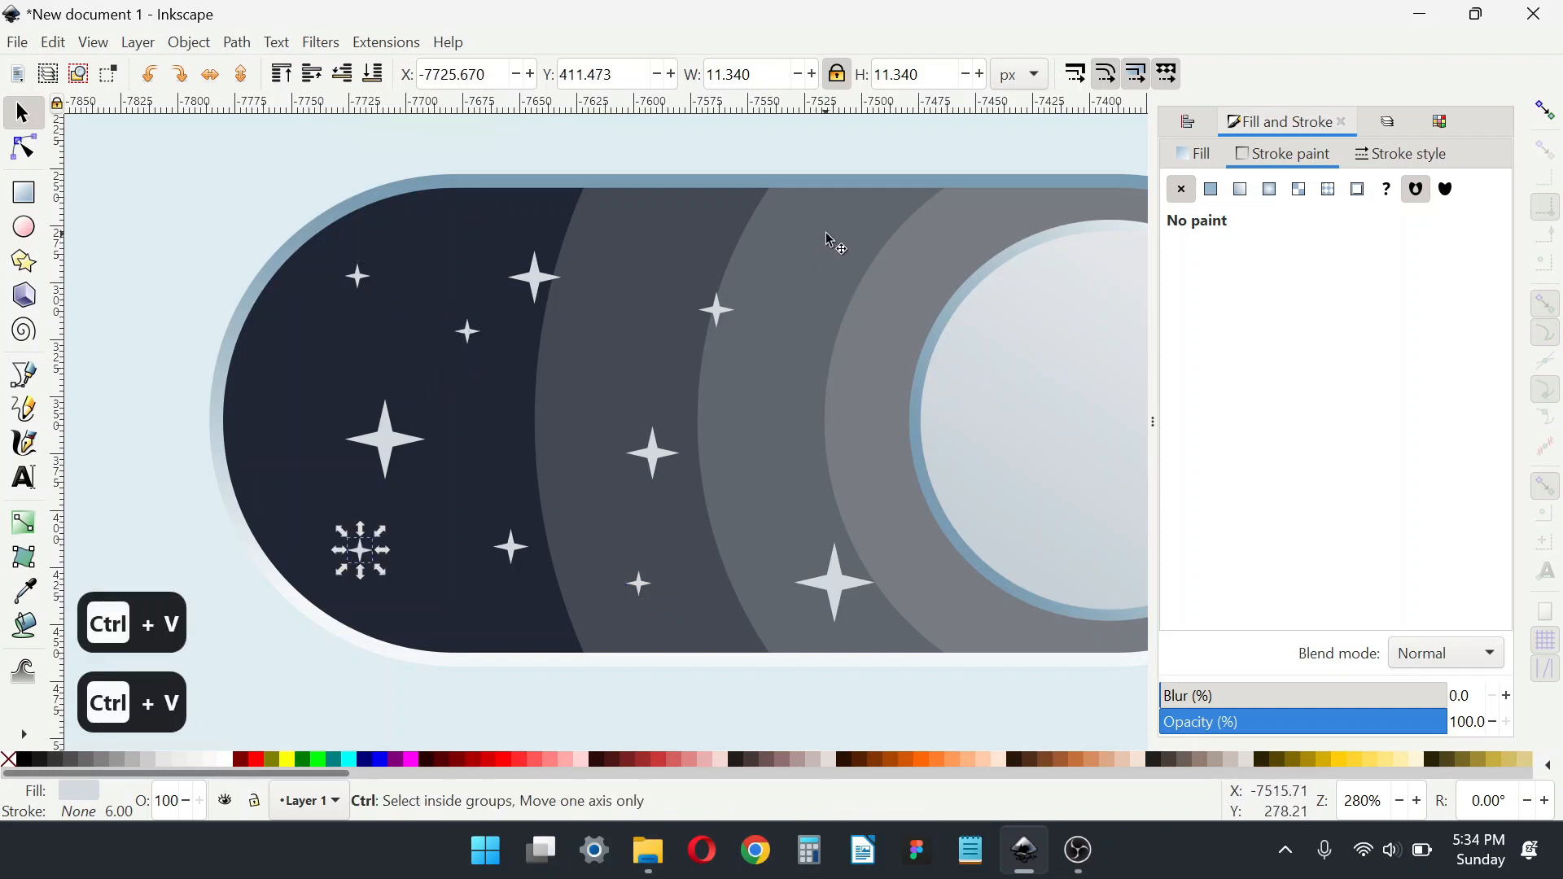
key(ctrl+v)
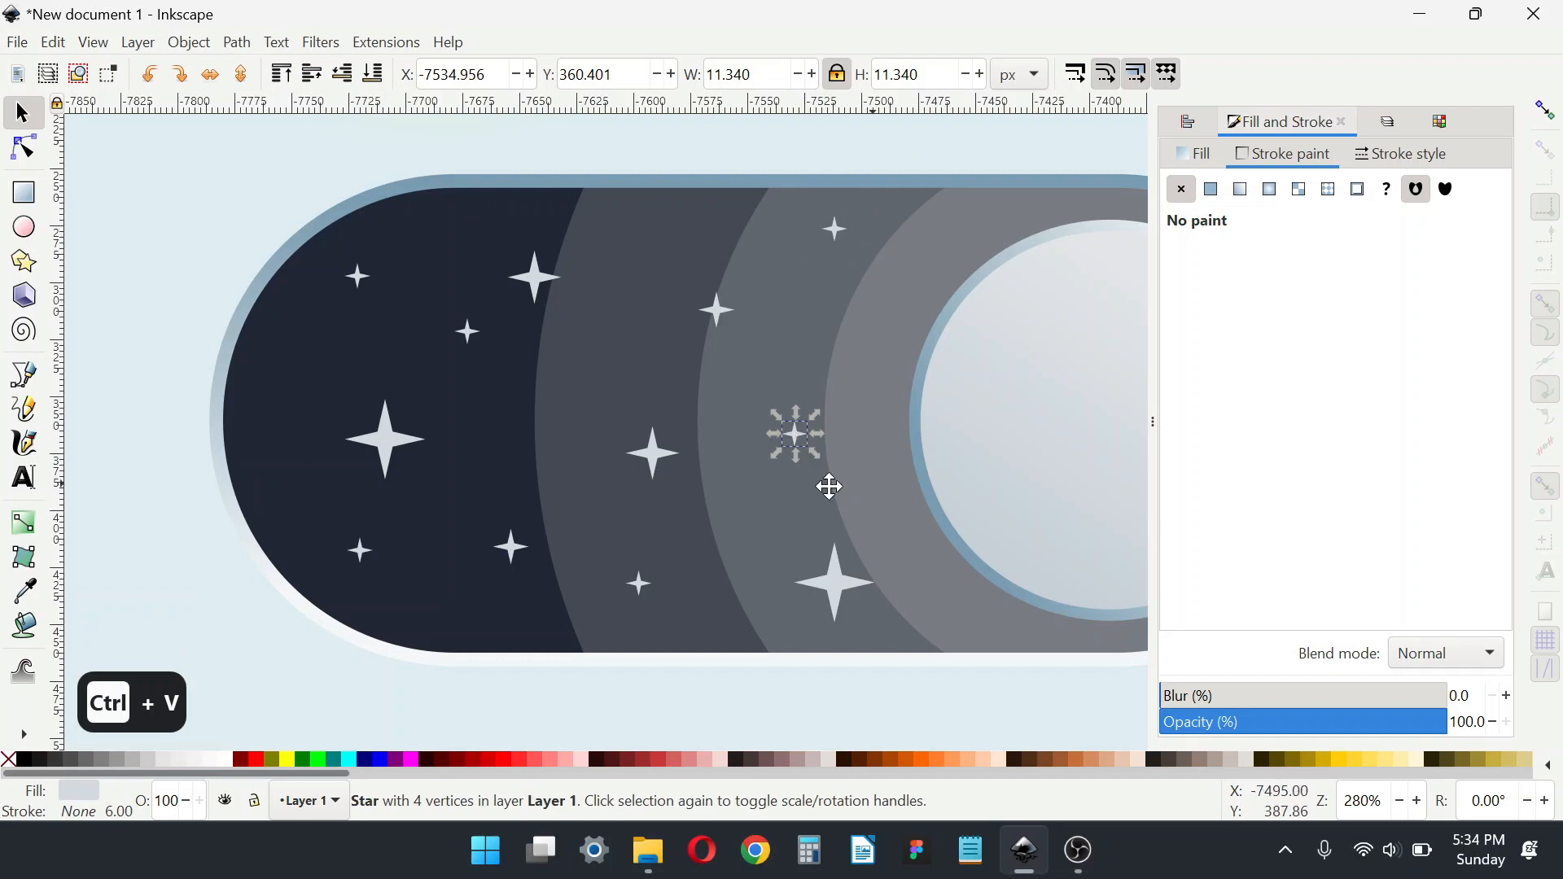
Step: Reposition both ends of the moon's fill gradient outward toward the circle's edge
scroll(826, 481, down, 4)
scroll(739, 489, up, 1)
ctrl+click(756, 488)
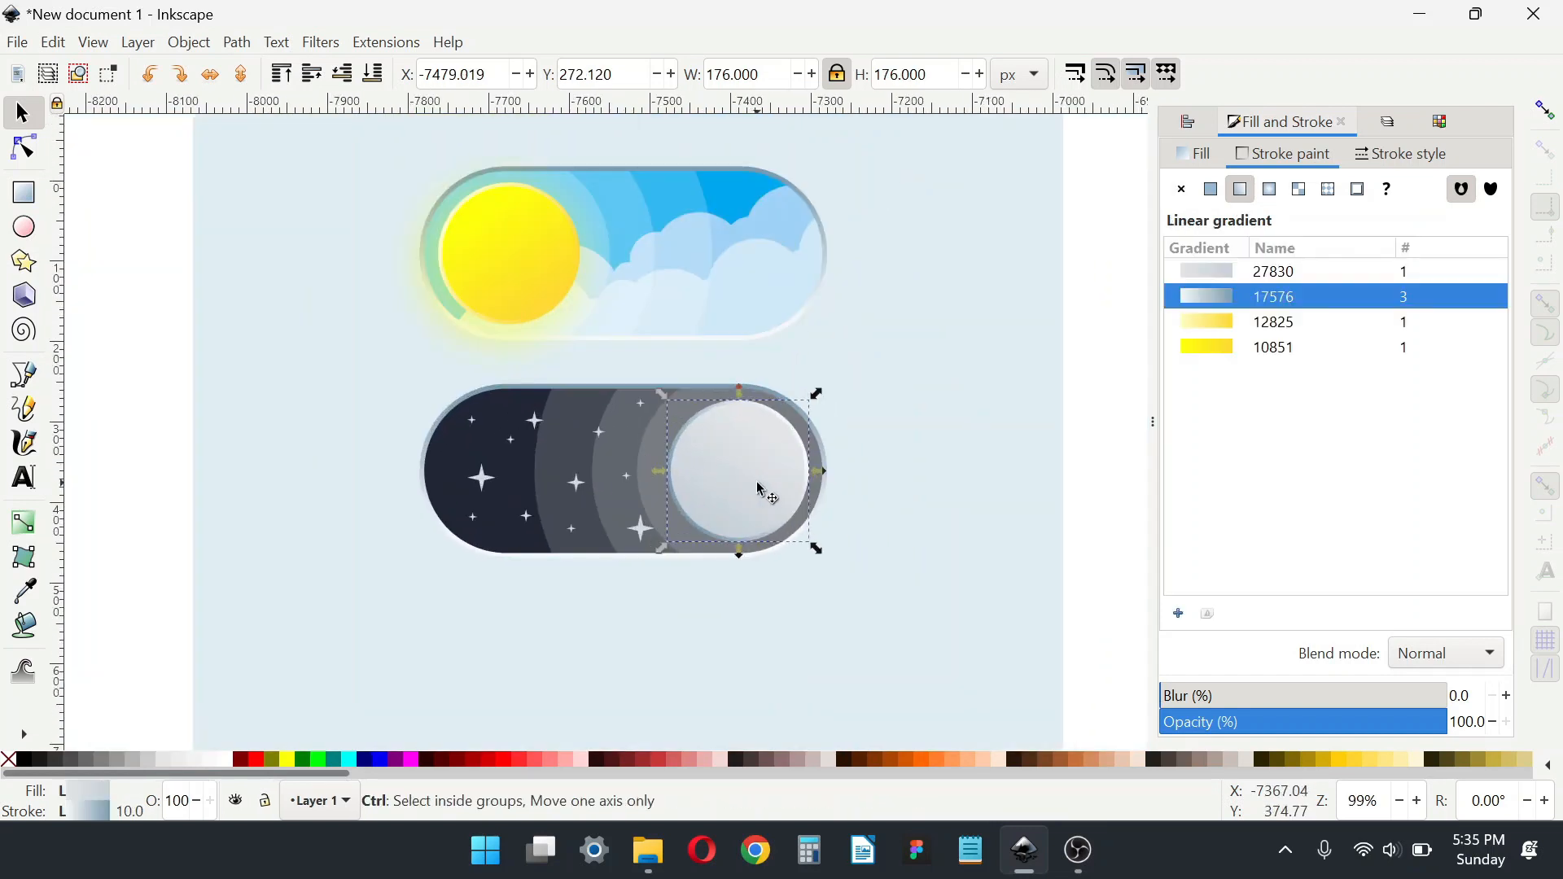
scroll(757, 488, up, 1)
key(g)
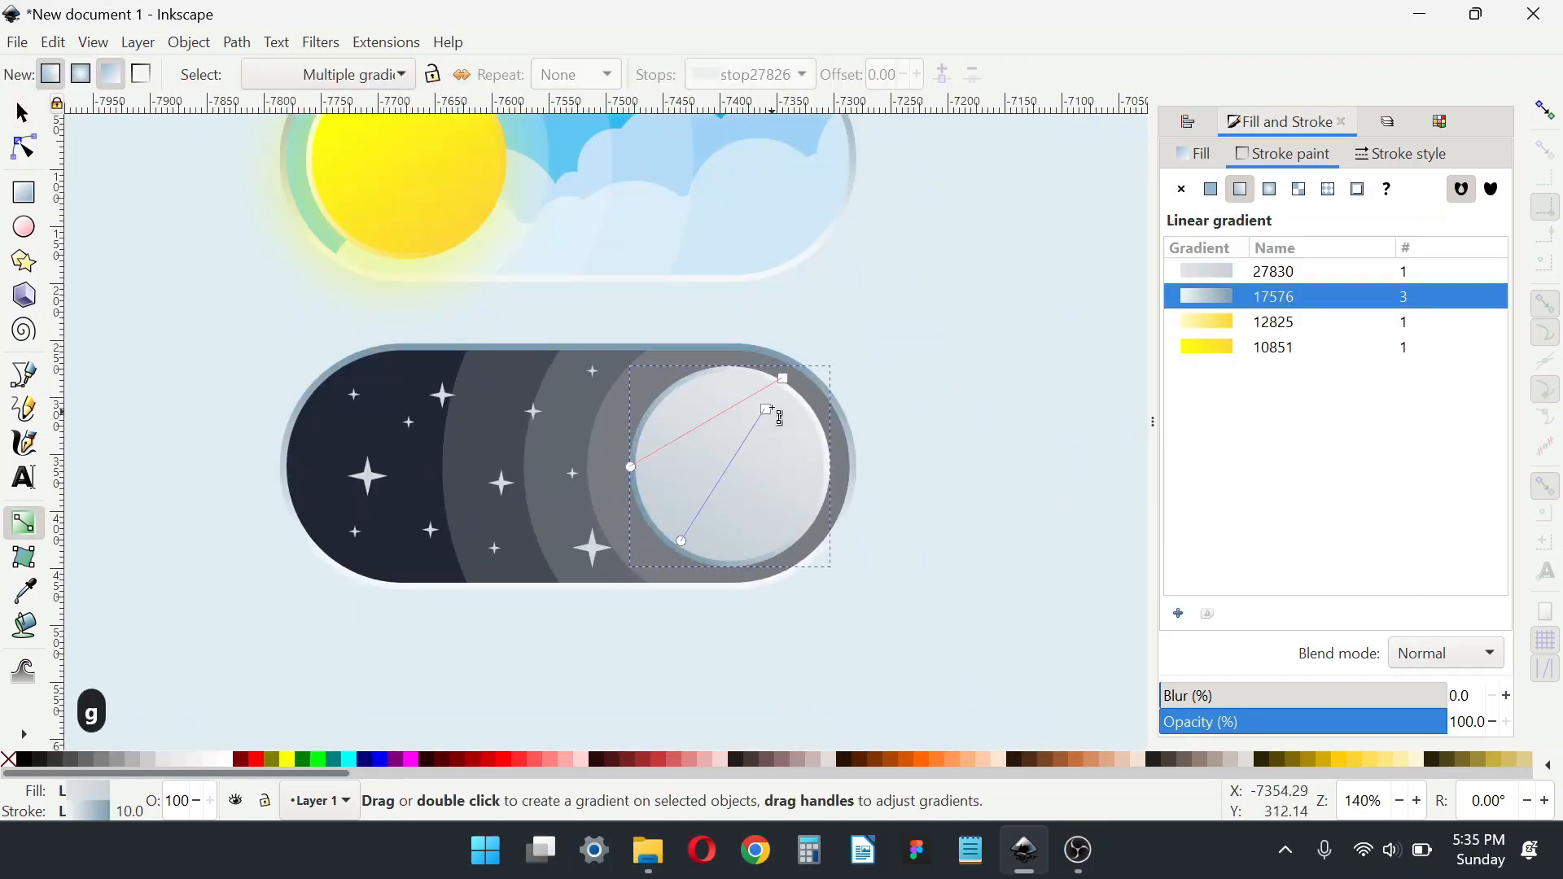
drag(766, 408, 779, 398)
drag(681, 540, 748, 571)
click(23, 114)
click(997, 424)
Step: Draw a crater circle about 40 px in diameter in the moon's lower-left area
click(24, 228)
scroll(701, 502, up, 2)
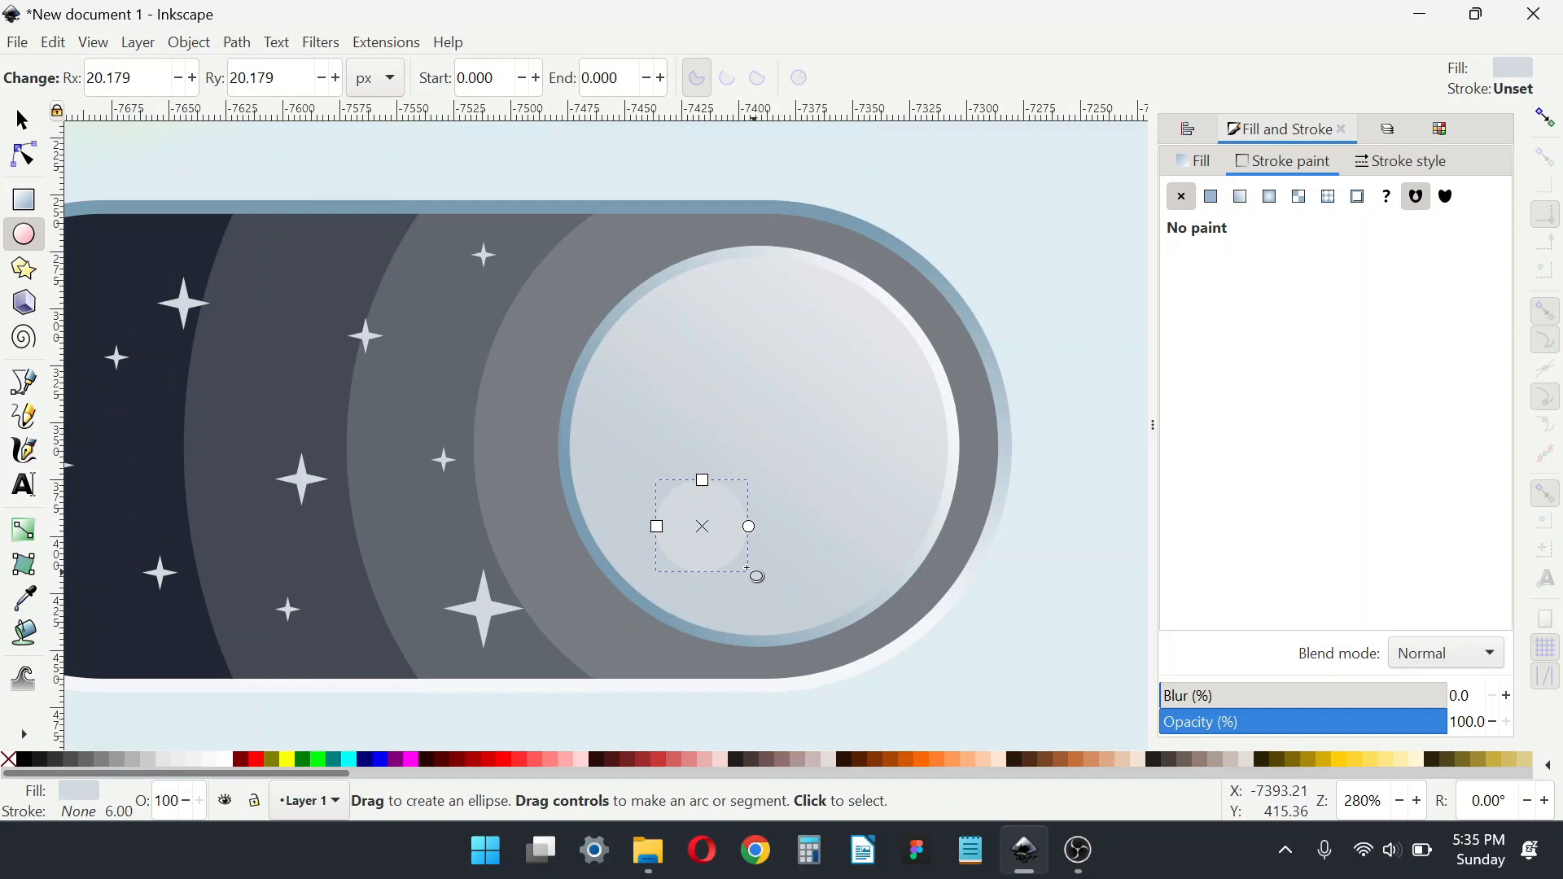
click(33, 120)
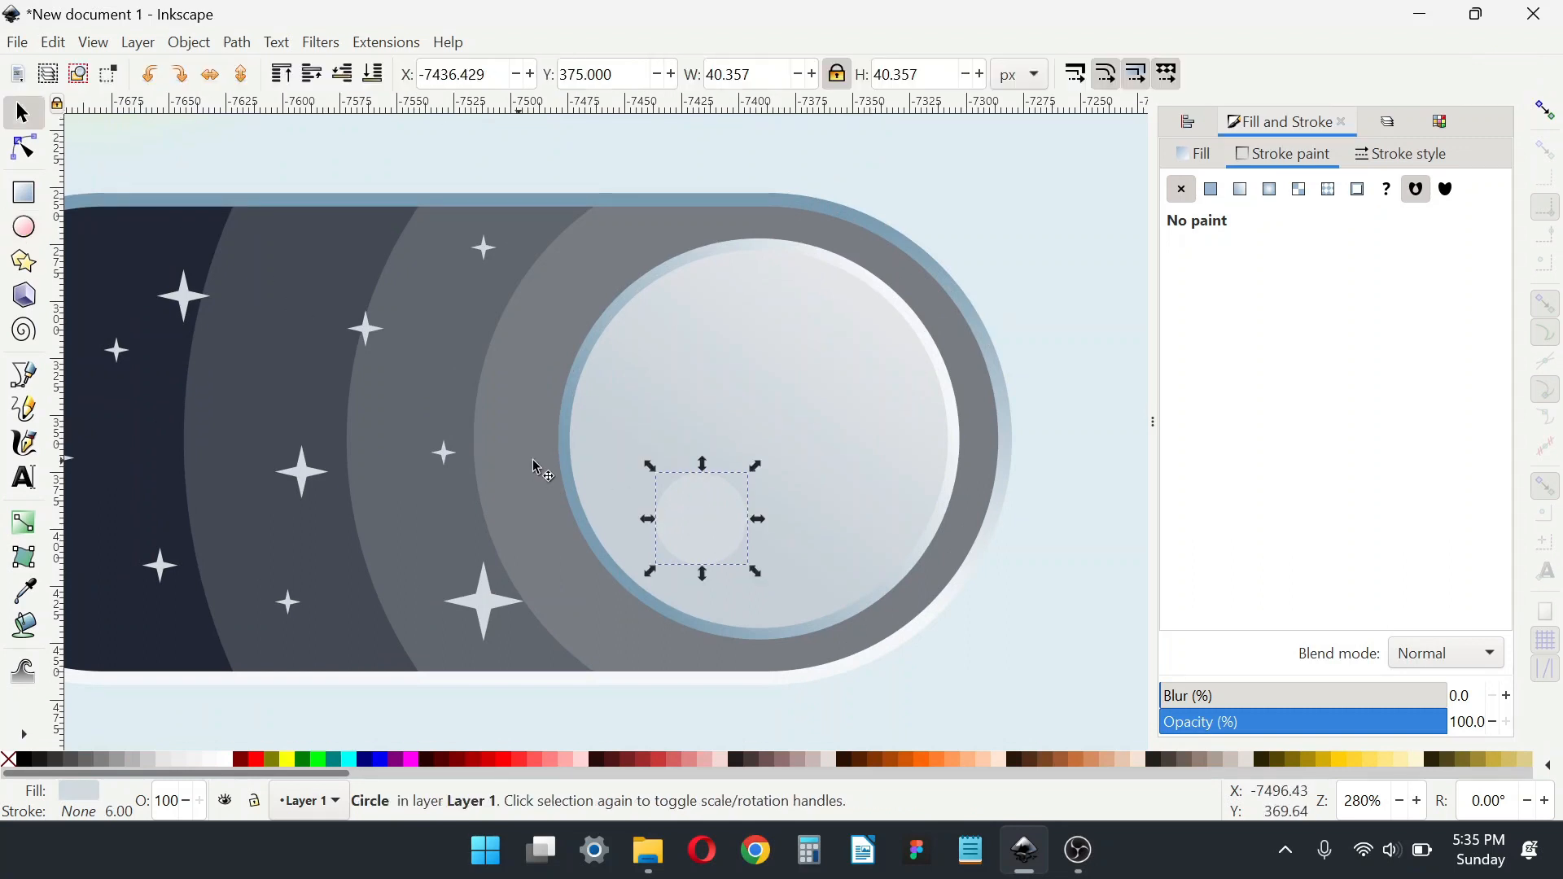
Step: Fill the crater circle with blue-grey 799cb3 sampled from the moon's outline and enlarge it to about 49 px
click(154, 755)
click(141, 758)
click(131, 759)
key(d)
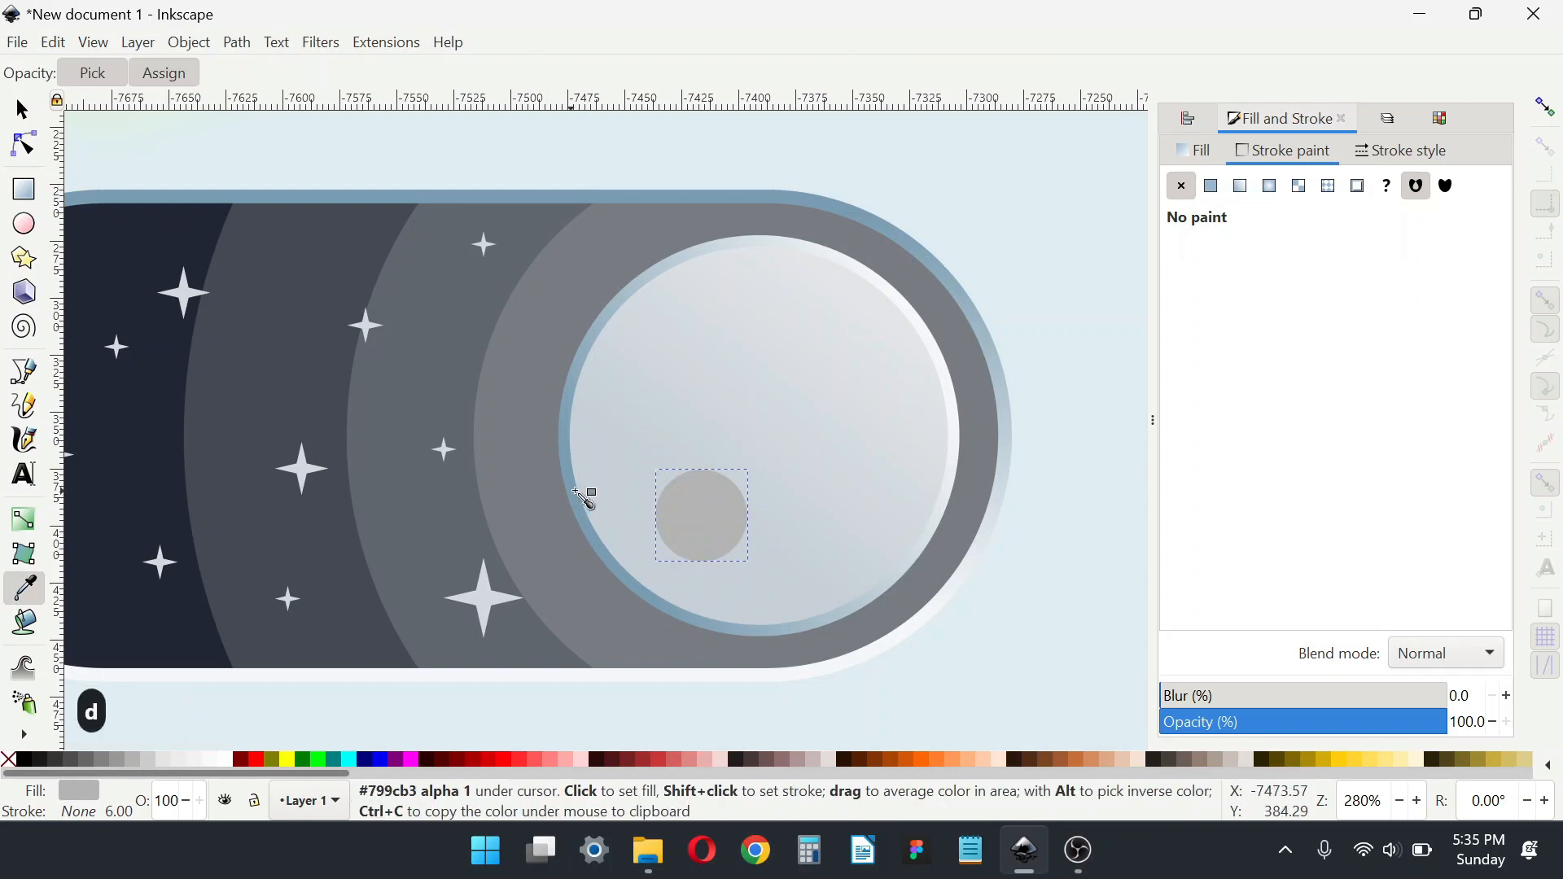
click(577, 493)
click(25, 112)
drag(723, 477, 712, 515)
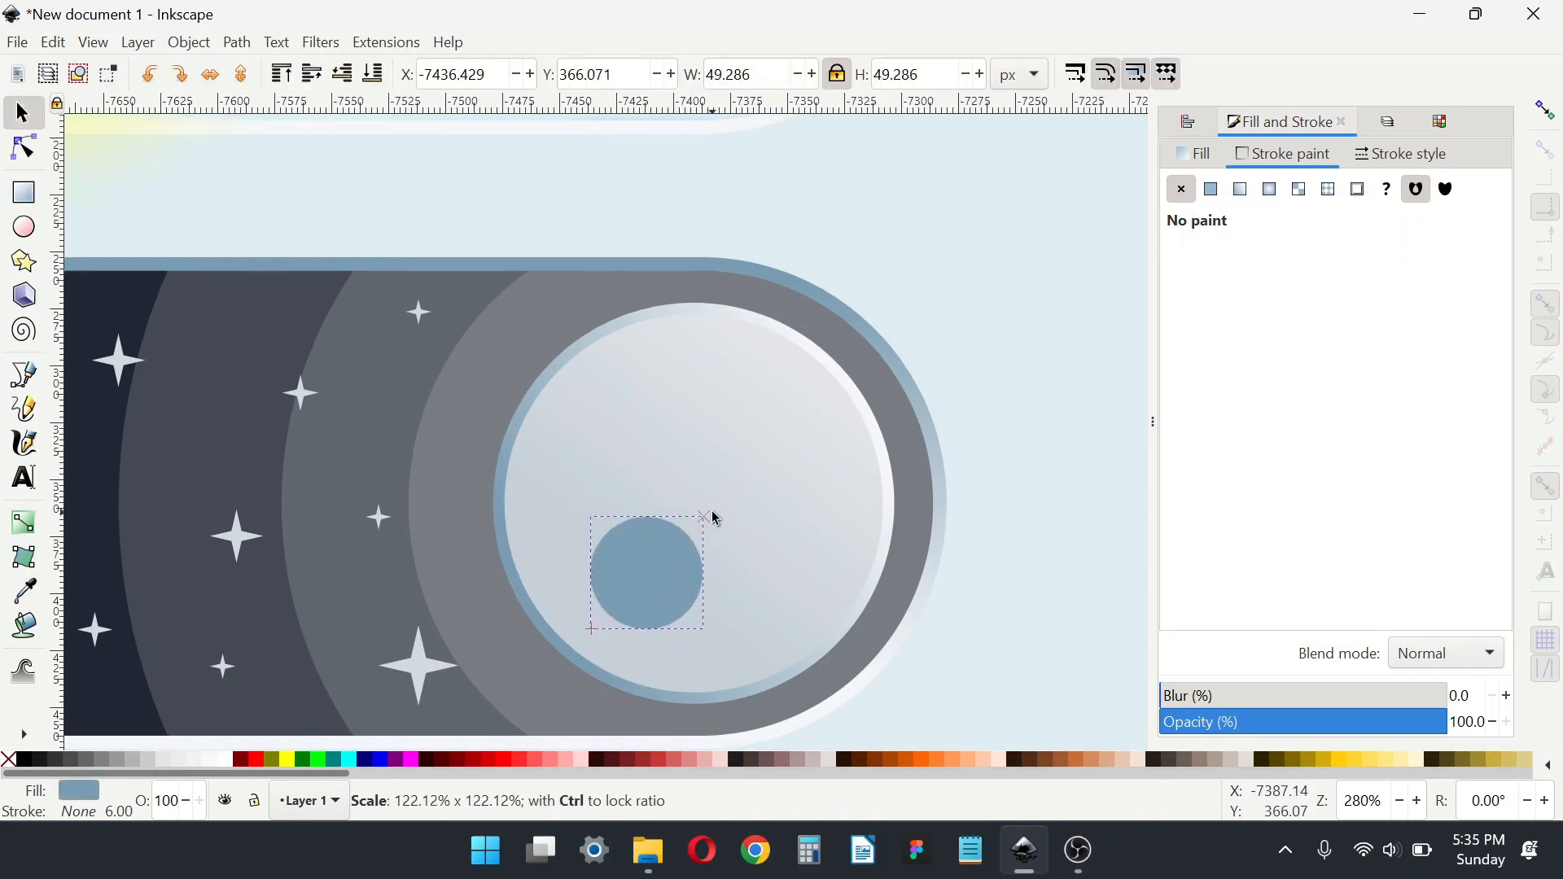
Step: Give the moon's lower-left crater a linear gradient fading to transparent, running from the moon's outline to the crater's opposite edge
drag(652, 576, 481, 593)
key(g)
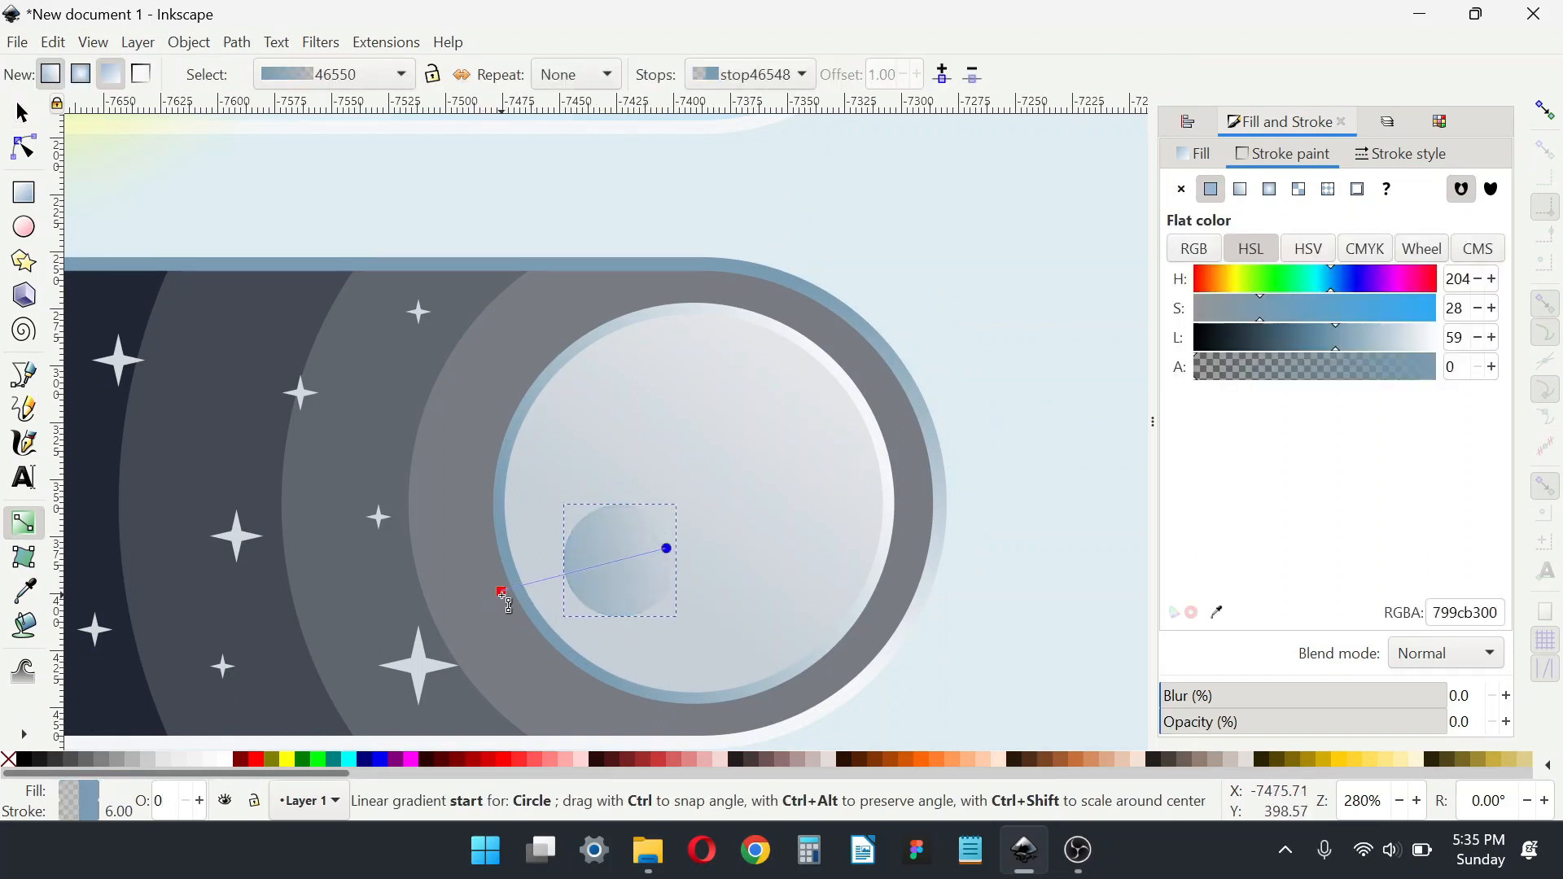
click(666, 549)
click(22, 112)
Step: Duplicate the crater into a 14 px copy near the moon's base, an 18 px copy above it, and a full-size copy at upper right
drag(605, 566, 738, 661)
key(ctrl+d)
click(673, 499)
click(654, 478)
key(ctrl+d)
click(662, 600)
key(ctrl+d)
drag(662, 600, 834, 485)
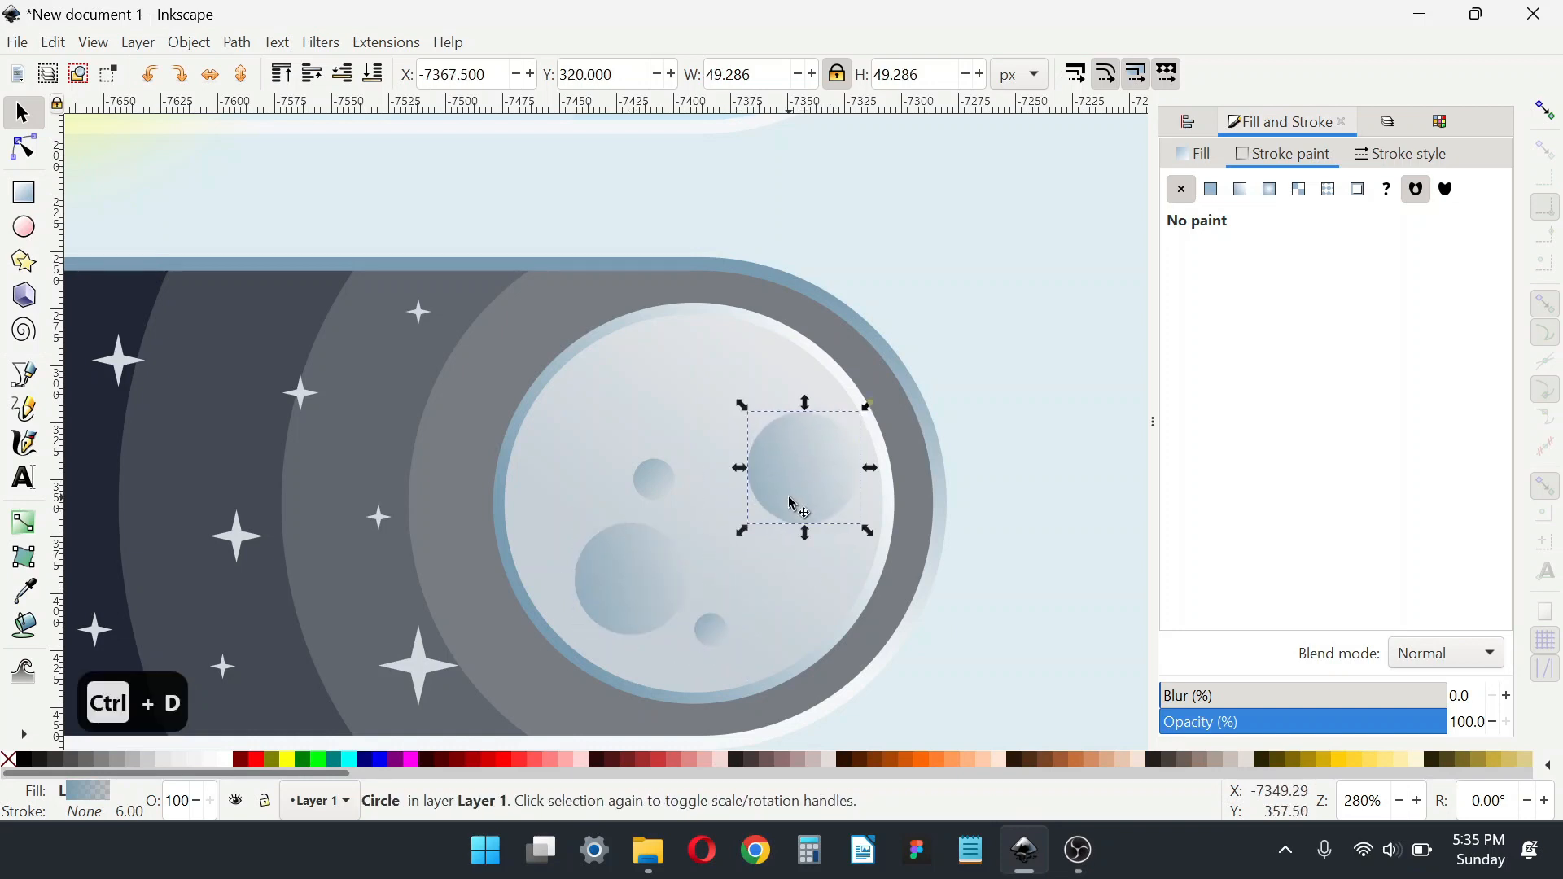
Step: Extend the upper-right crater's gradient start away from it across the moon, then nudge the crater upward and shrink it slightly
key(g)
drag(685, 500, 628, 446)
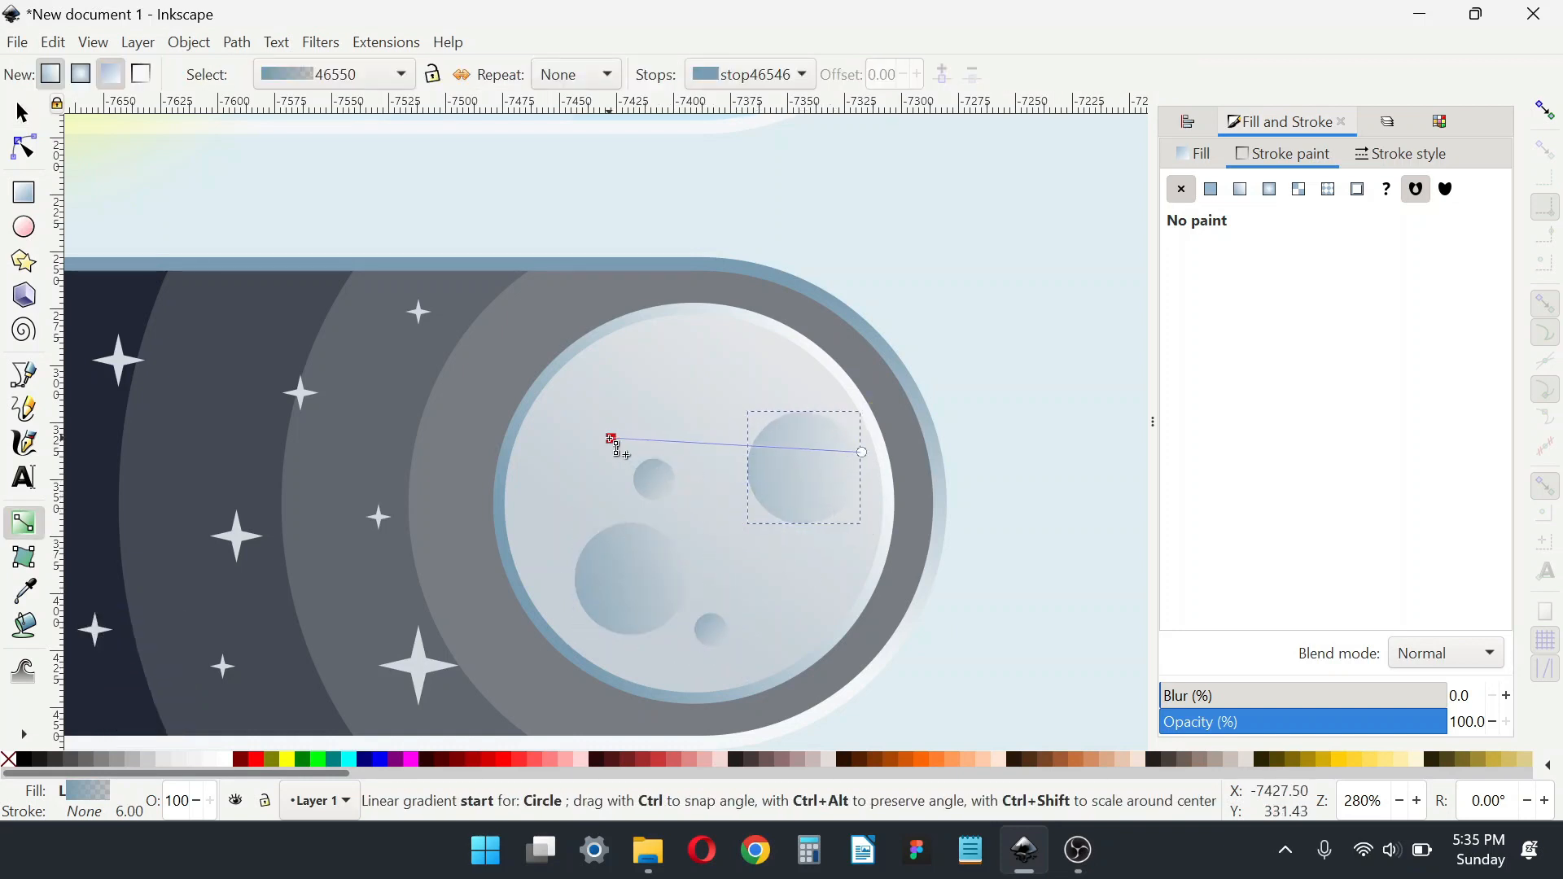
key(s)
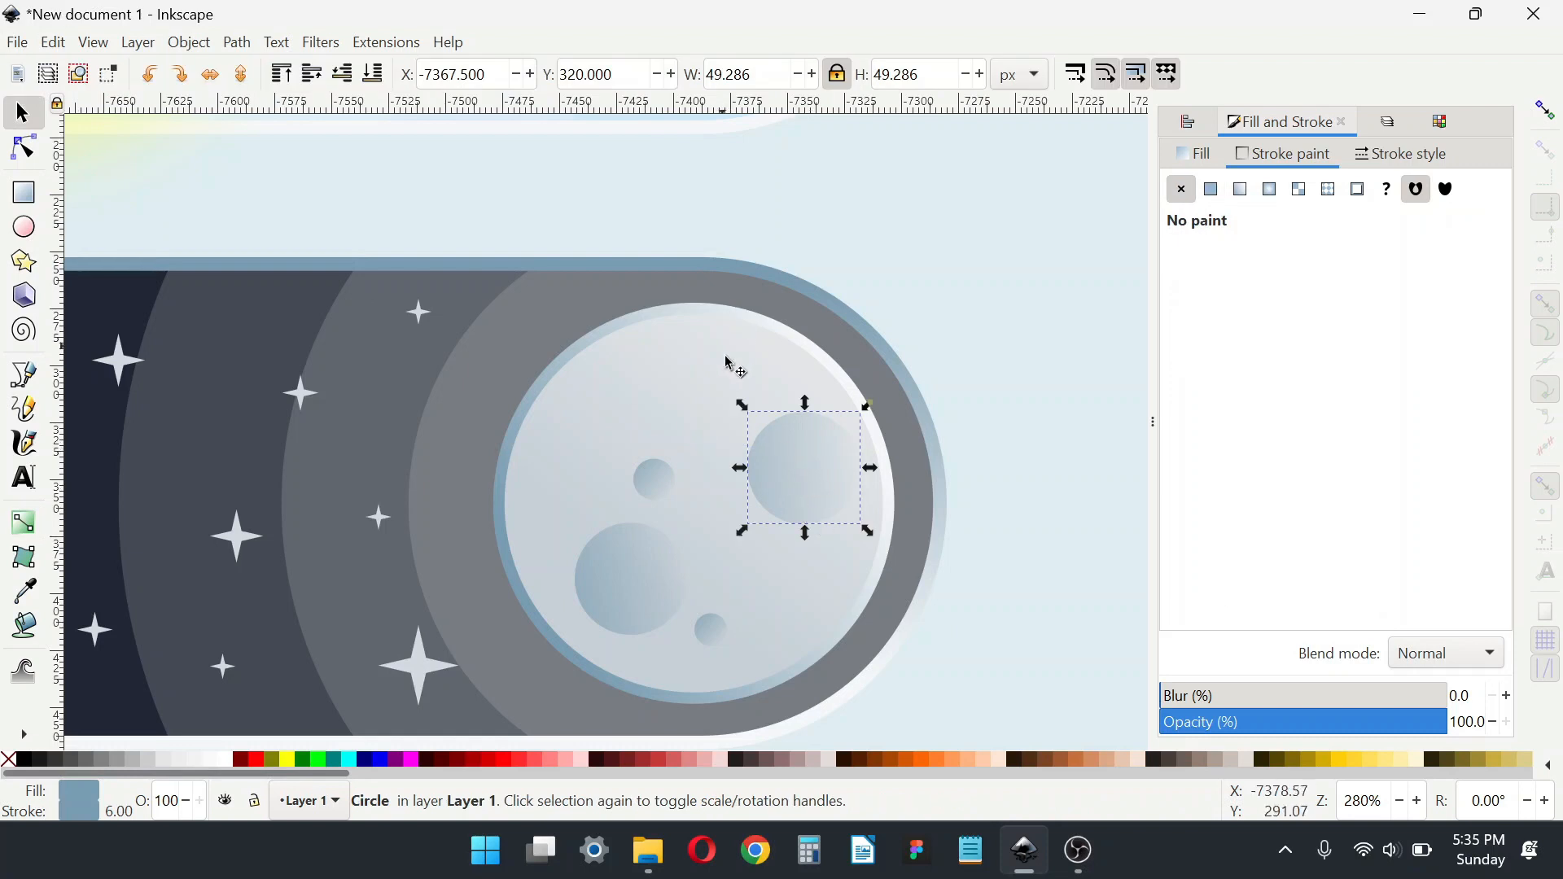
drag(823, 457, 823, 445)
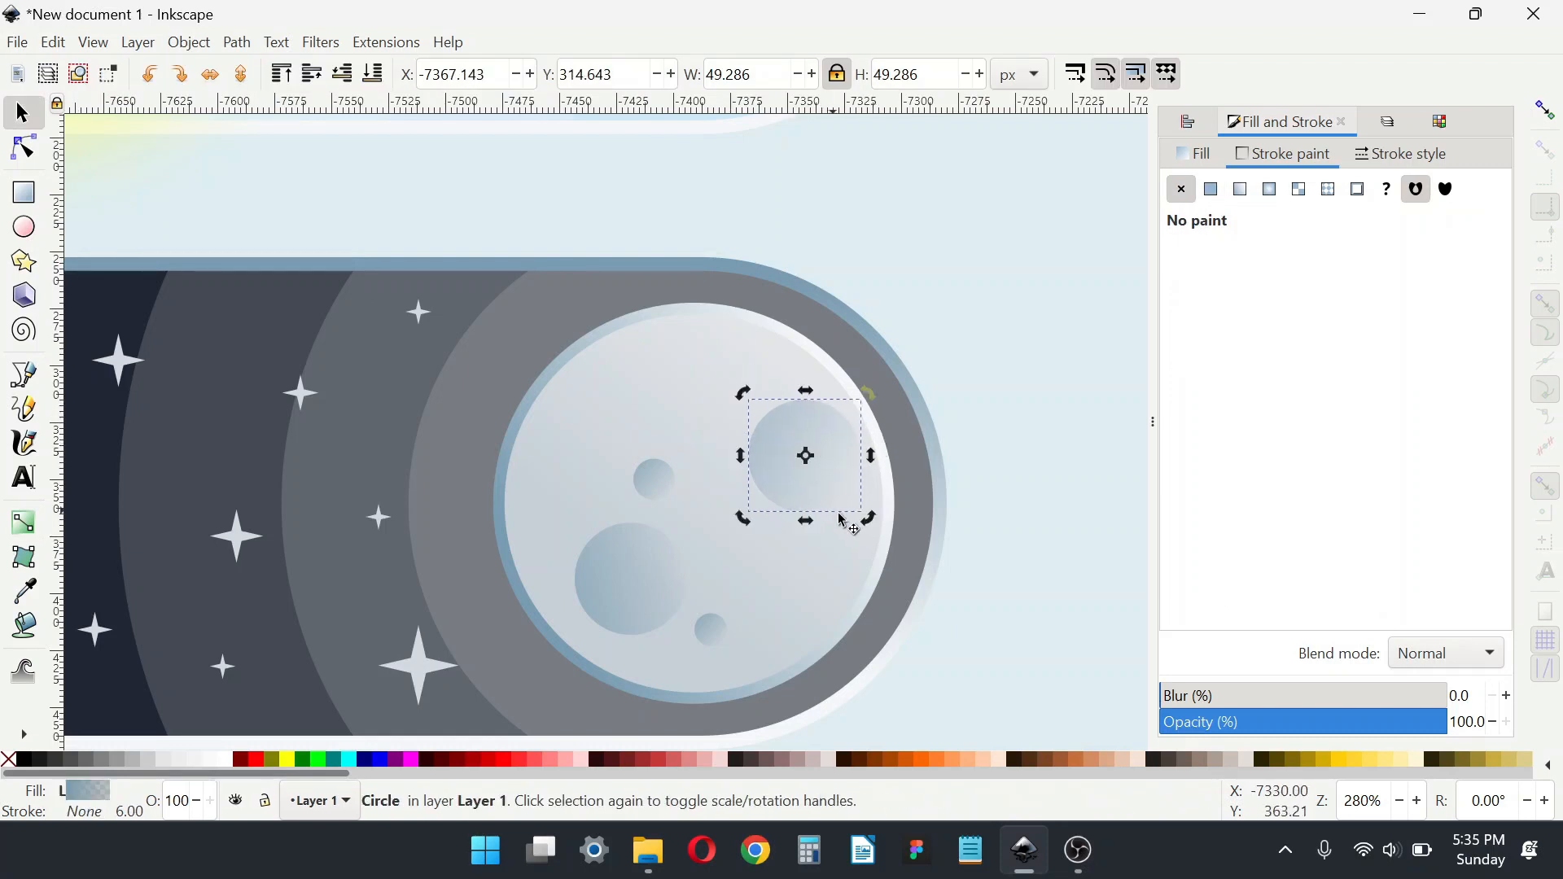
drag(742, 518, 802, 467)
Step: Duplicate the upper-right crater into three smaller craters of varying size along the moon's upper part
key(ctrl+d)
drag(797, 455, 667, 368)
key(ctrl+d)
click(786, 387)
click(627, 373)
key(ctrl+d)
Step: Enlarge the lower-left crater, shift the small one above it, and enlarge the lowest crater to about 24 px
click(606, 601)
drag(571, 516, 551, 503)
click(654, 480)
drag(655, 480, 647, 468)
click(714, 631)
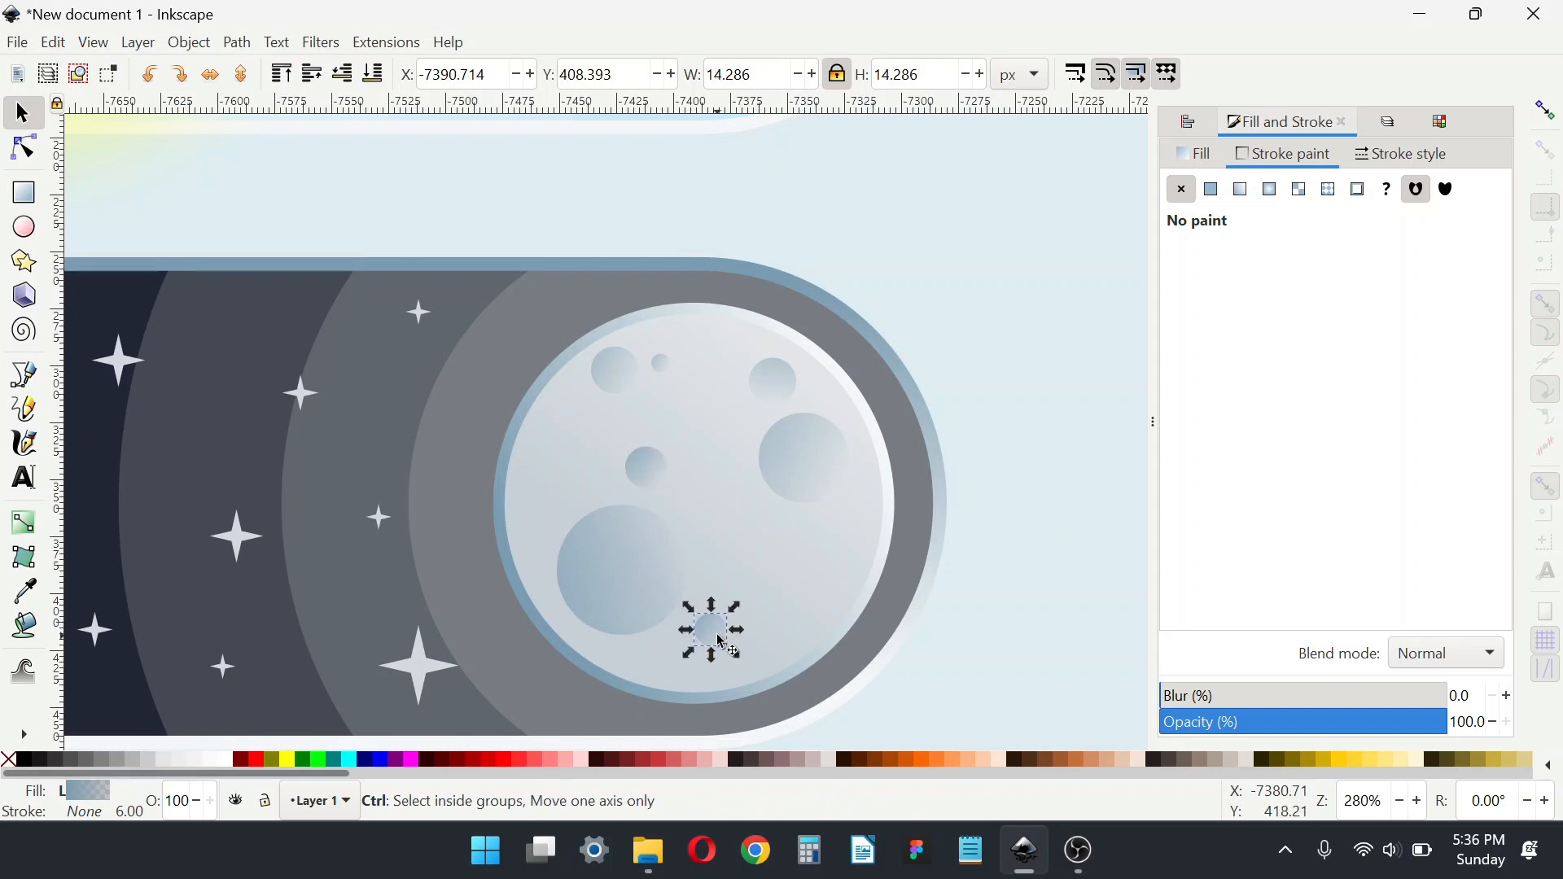
drag(736, 652, 717, 623)
scroll(803, 562, down, 4)
click(1050, 587)
scroll(824, 607, up, 3)
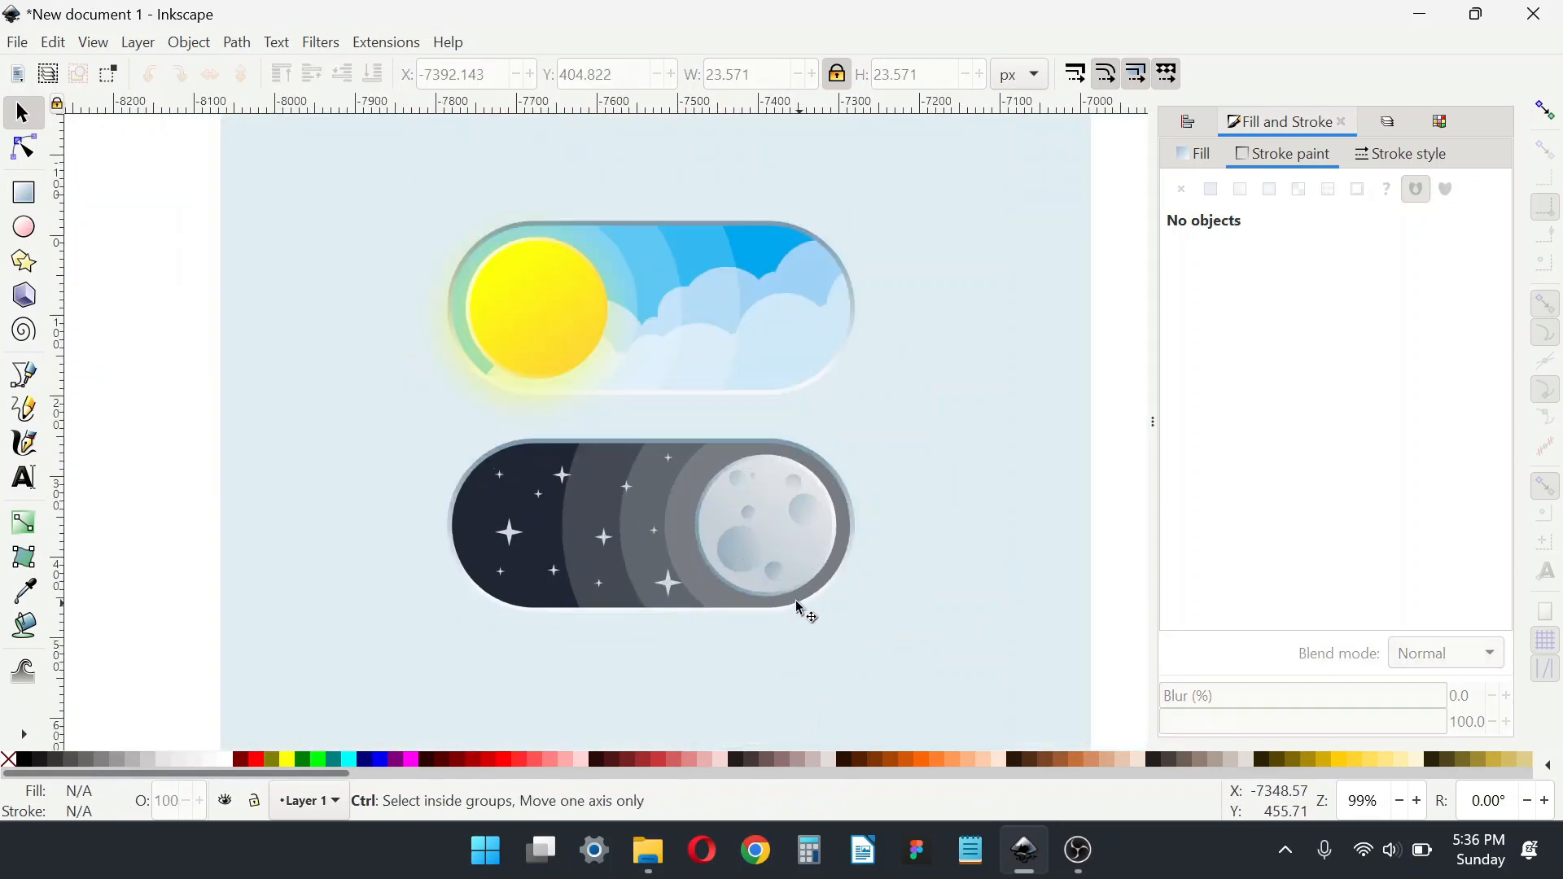
Step: Enlarge the lower-left crater to about 63 px and reposition the 18 px crater above it
click(753, 548)
drag(794, 544, 812, 553)
click(759, 470)
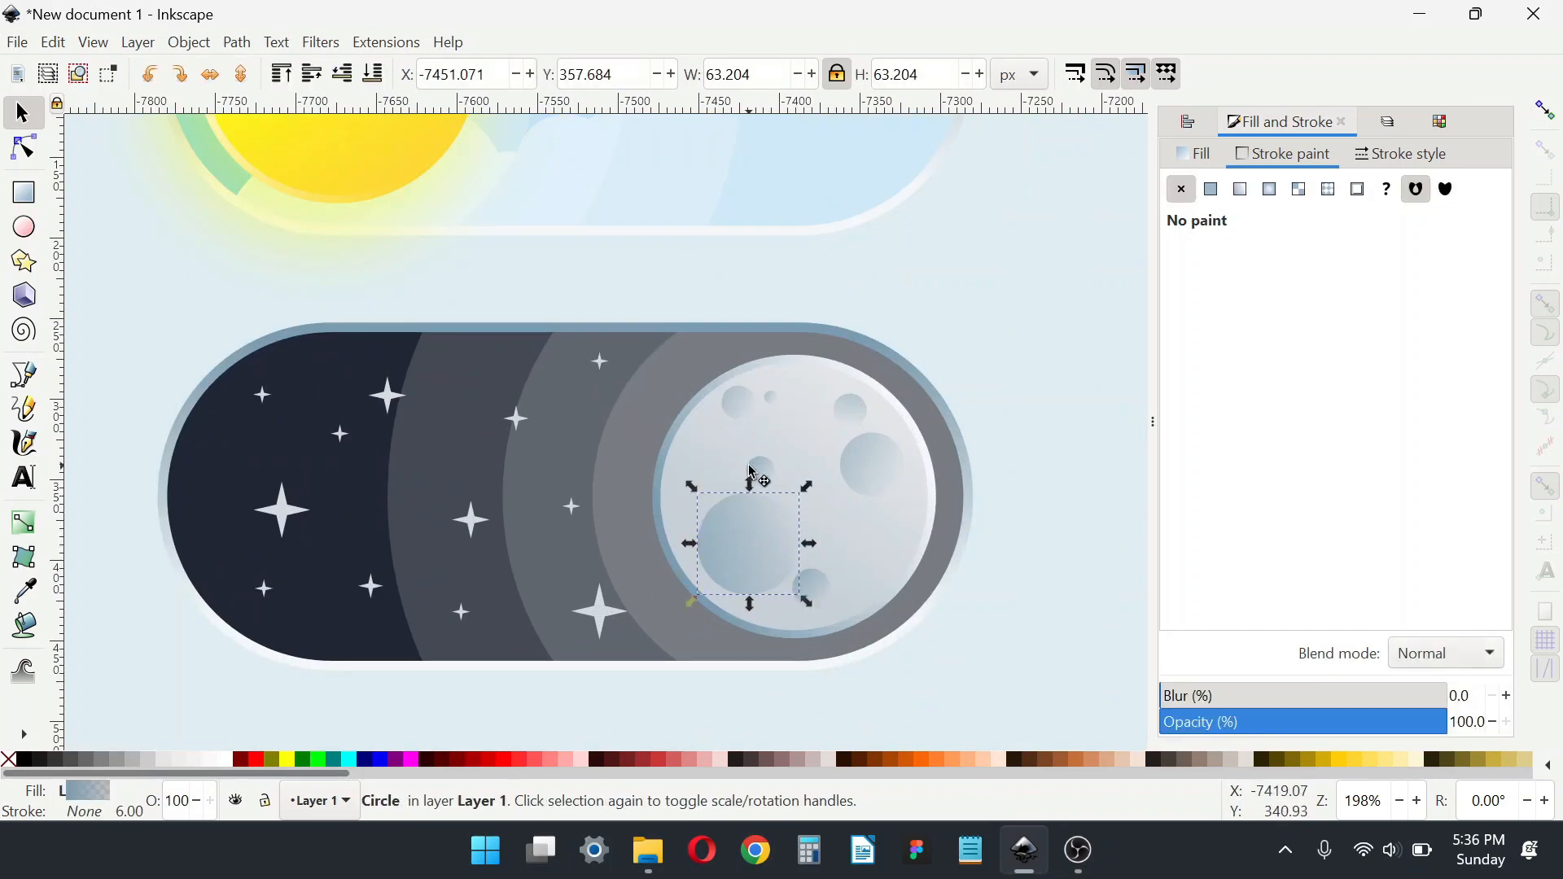
scroll(757, 463, up, 1)
drag(757, 462, 764, 473)
scroll(887, 552, down, 5)
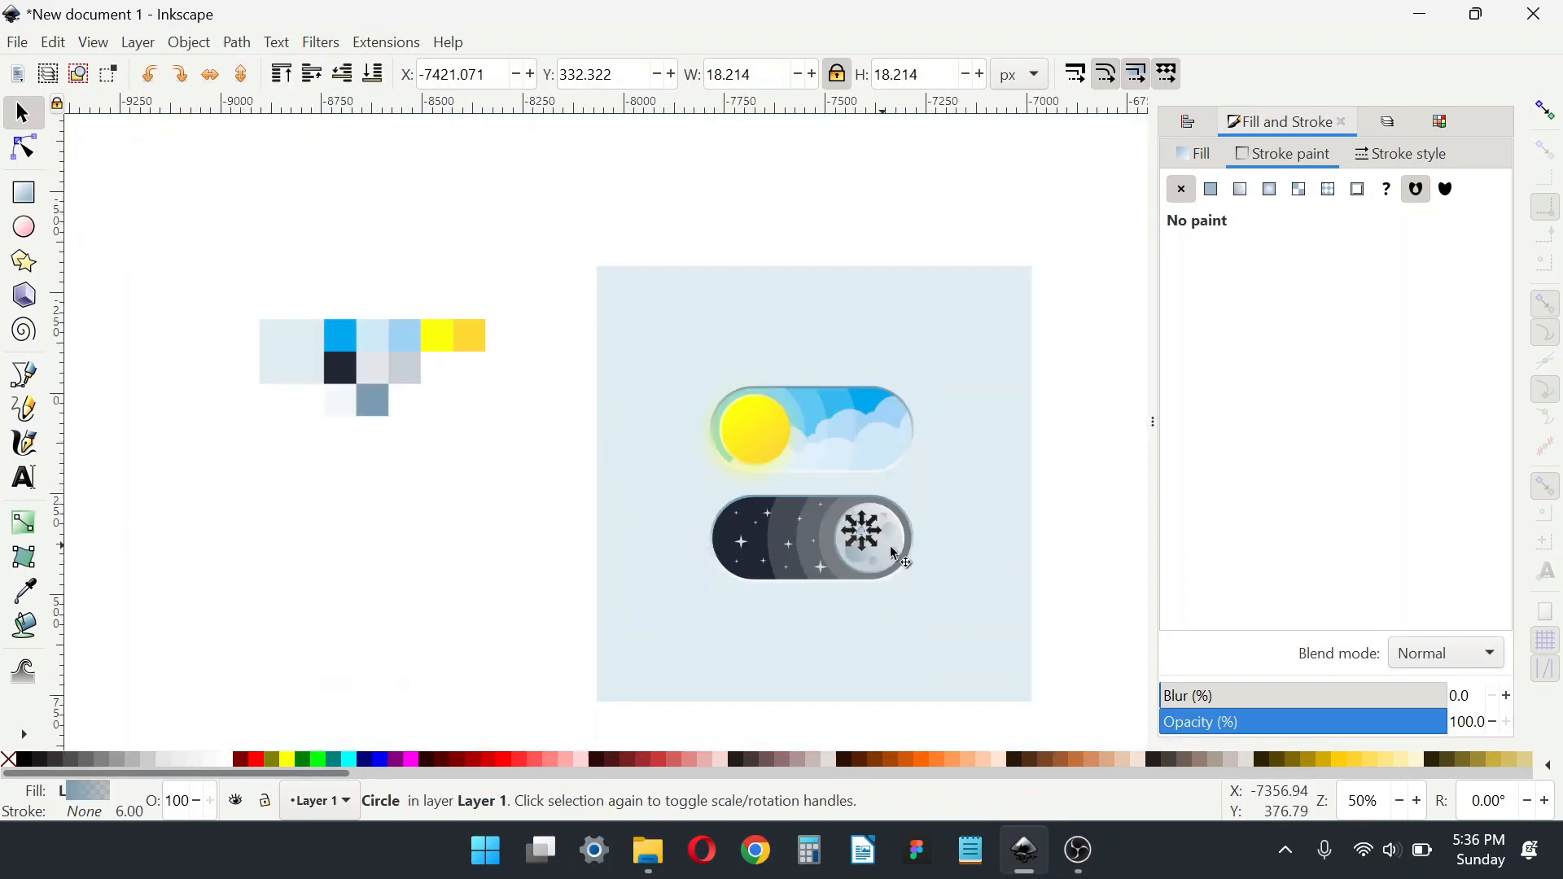
click(925, 575)
Step: Duplicate the 500 × 210 px base rectangles of the day and night pills and raise the copies to the top
scroll(782, 440, up, 1)
click(867, 297)
drag(873, 308, 857, 355)
key(ctrl+d)
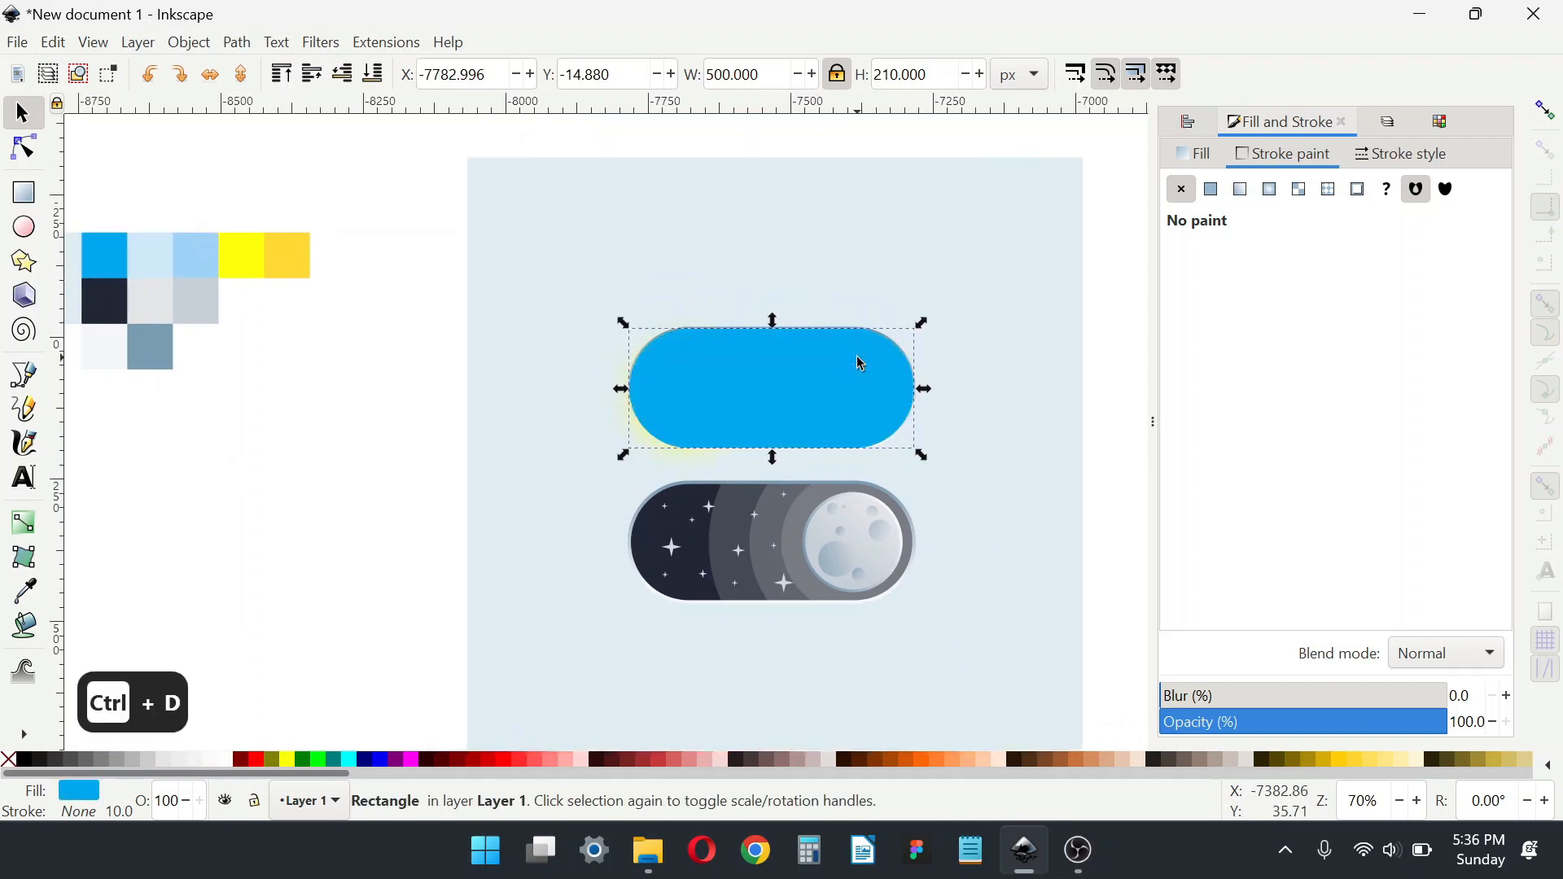
scroll(704, 491, up, 1)
ctrl+click(671, 552)
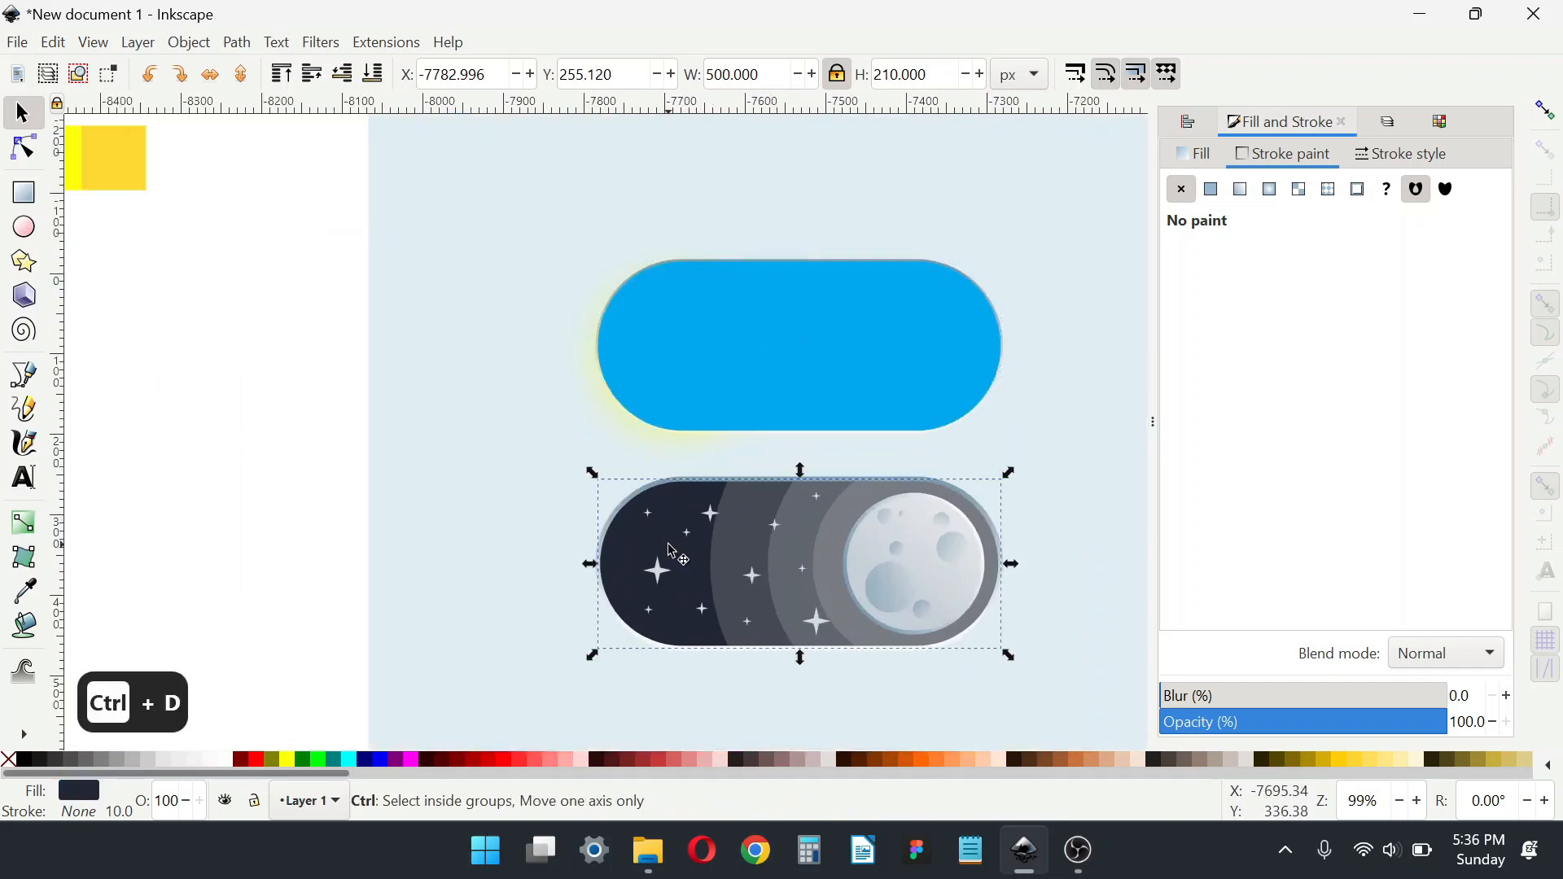
key(Home)
Step: Fill both duplicated pill rectangles with white
shift+click(845, 340)
click(218, 758)
click(456, 432)
click(716, 381)
shift+click(705, 542)
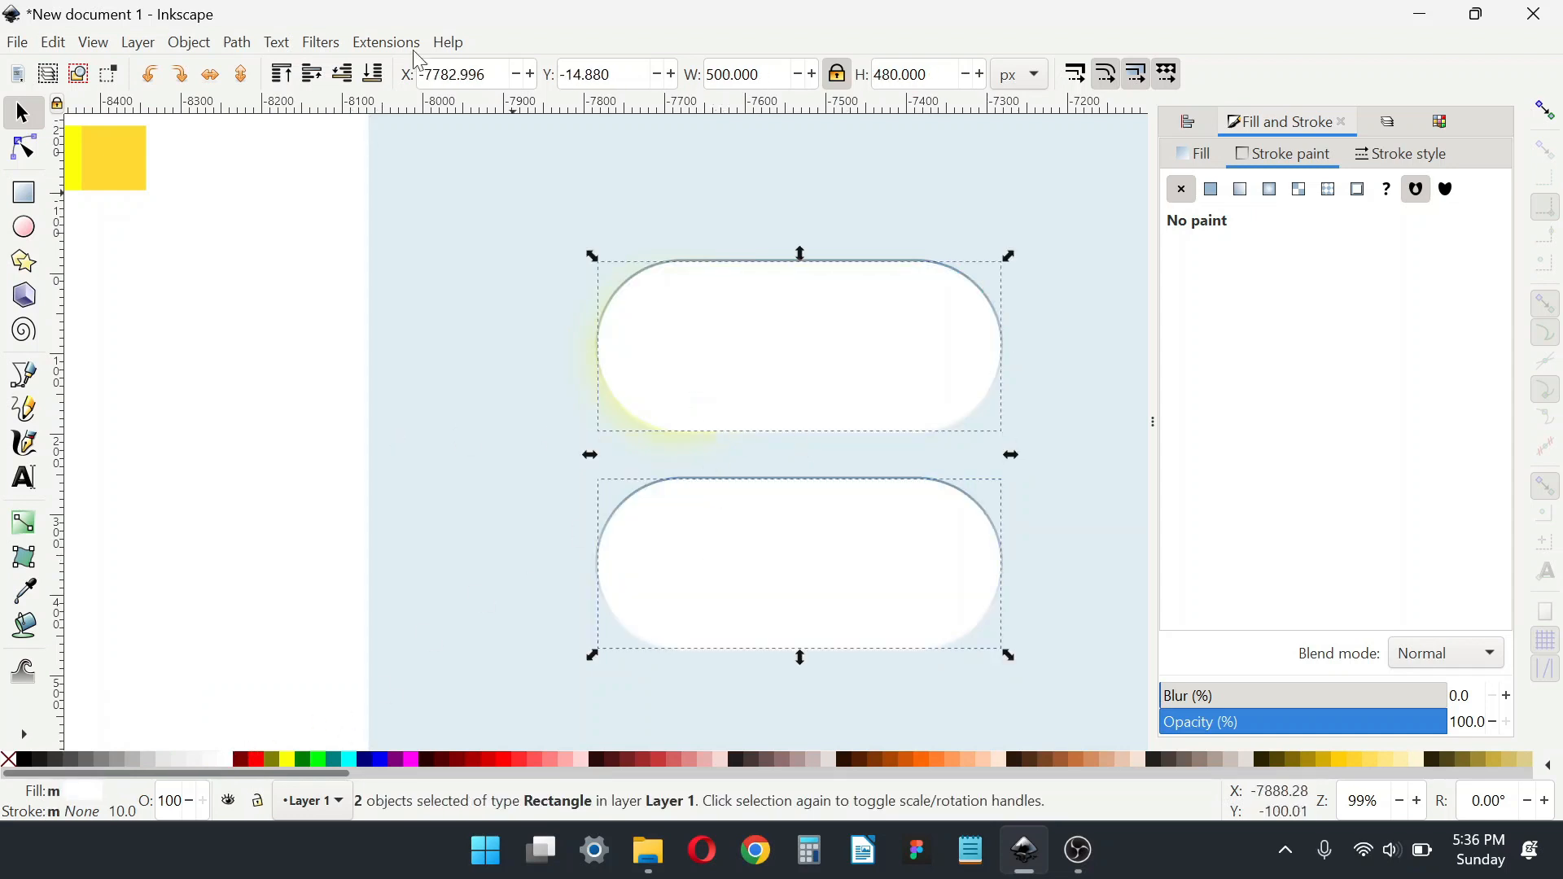
click(321, 42)
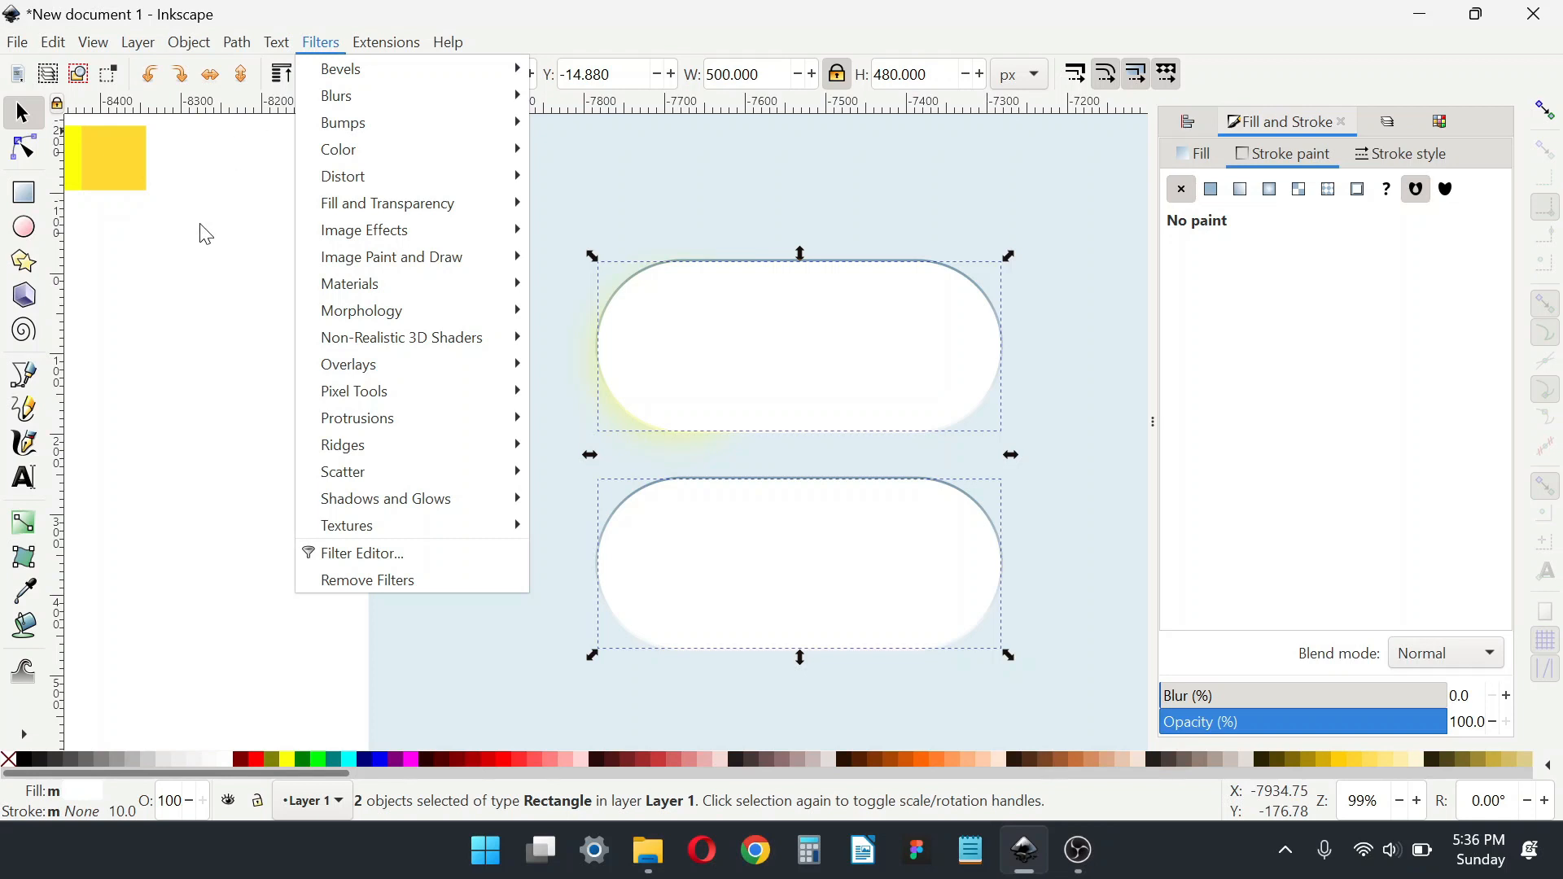
click(205, 231)
click(302, 440)
click(752, 350)
click(321, 42)
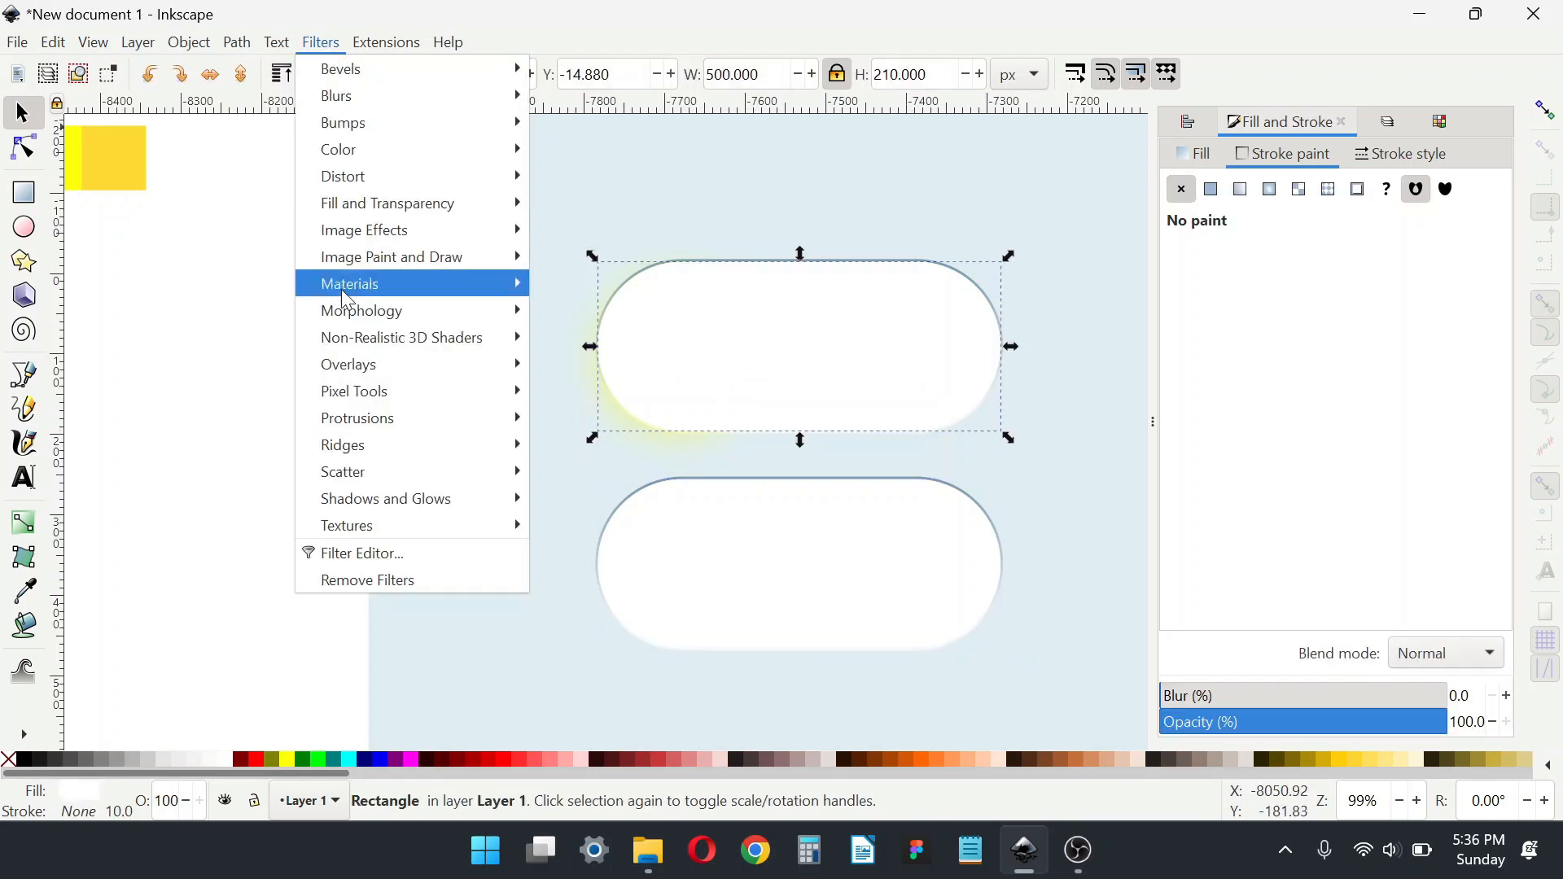
click(830, 558)
Step: Start a Drop Shadow filter on both white pills and set its blur radius to 20 px
click(797, 481)
shift+click(778, 399)
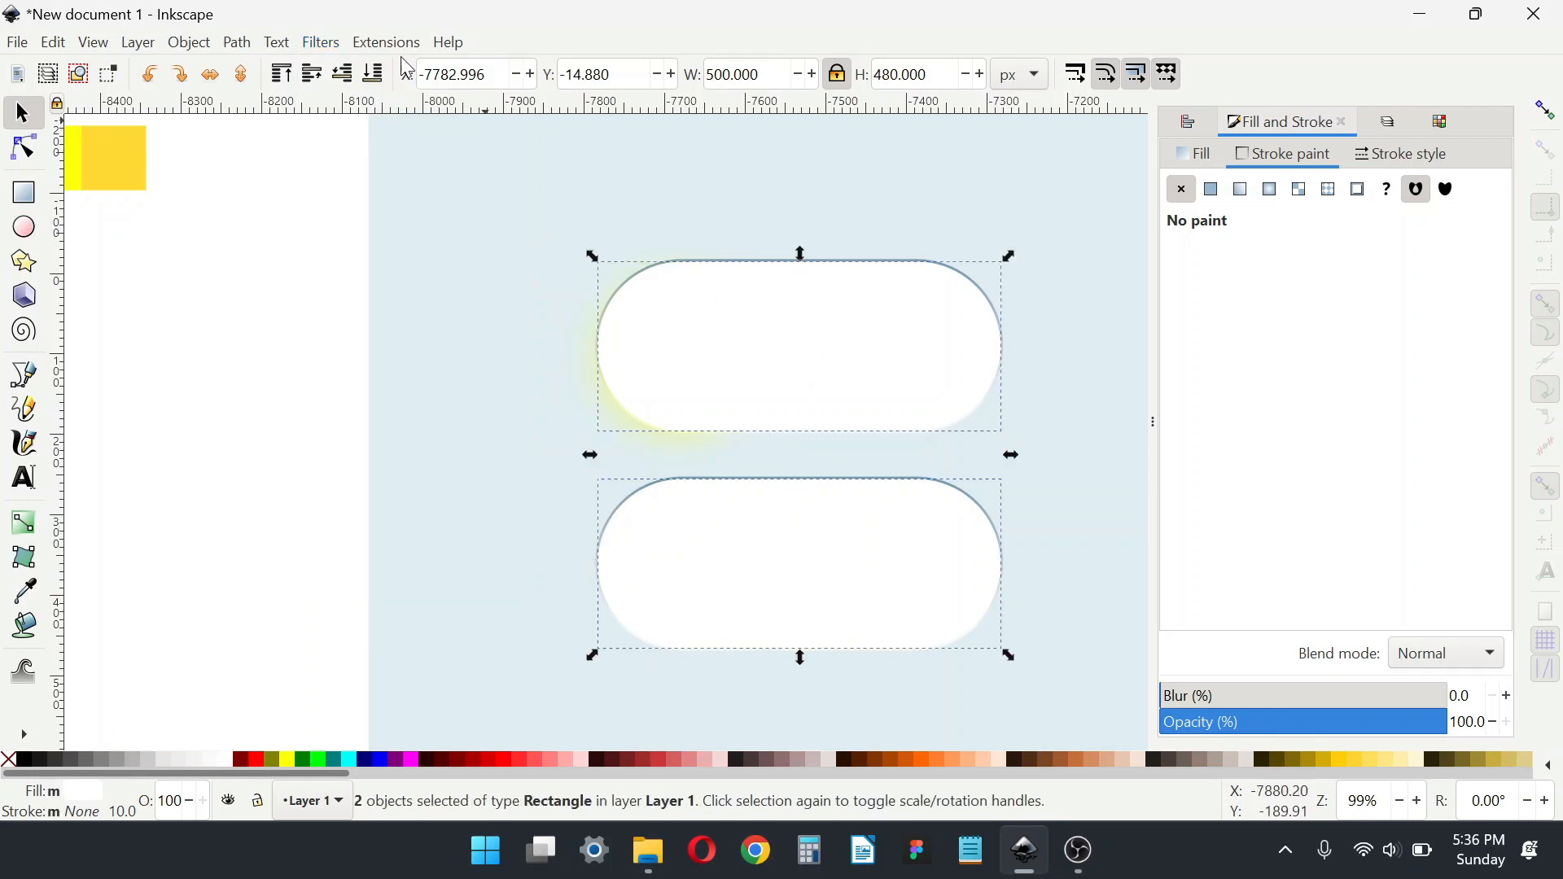
click(322, 43)
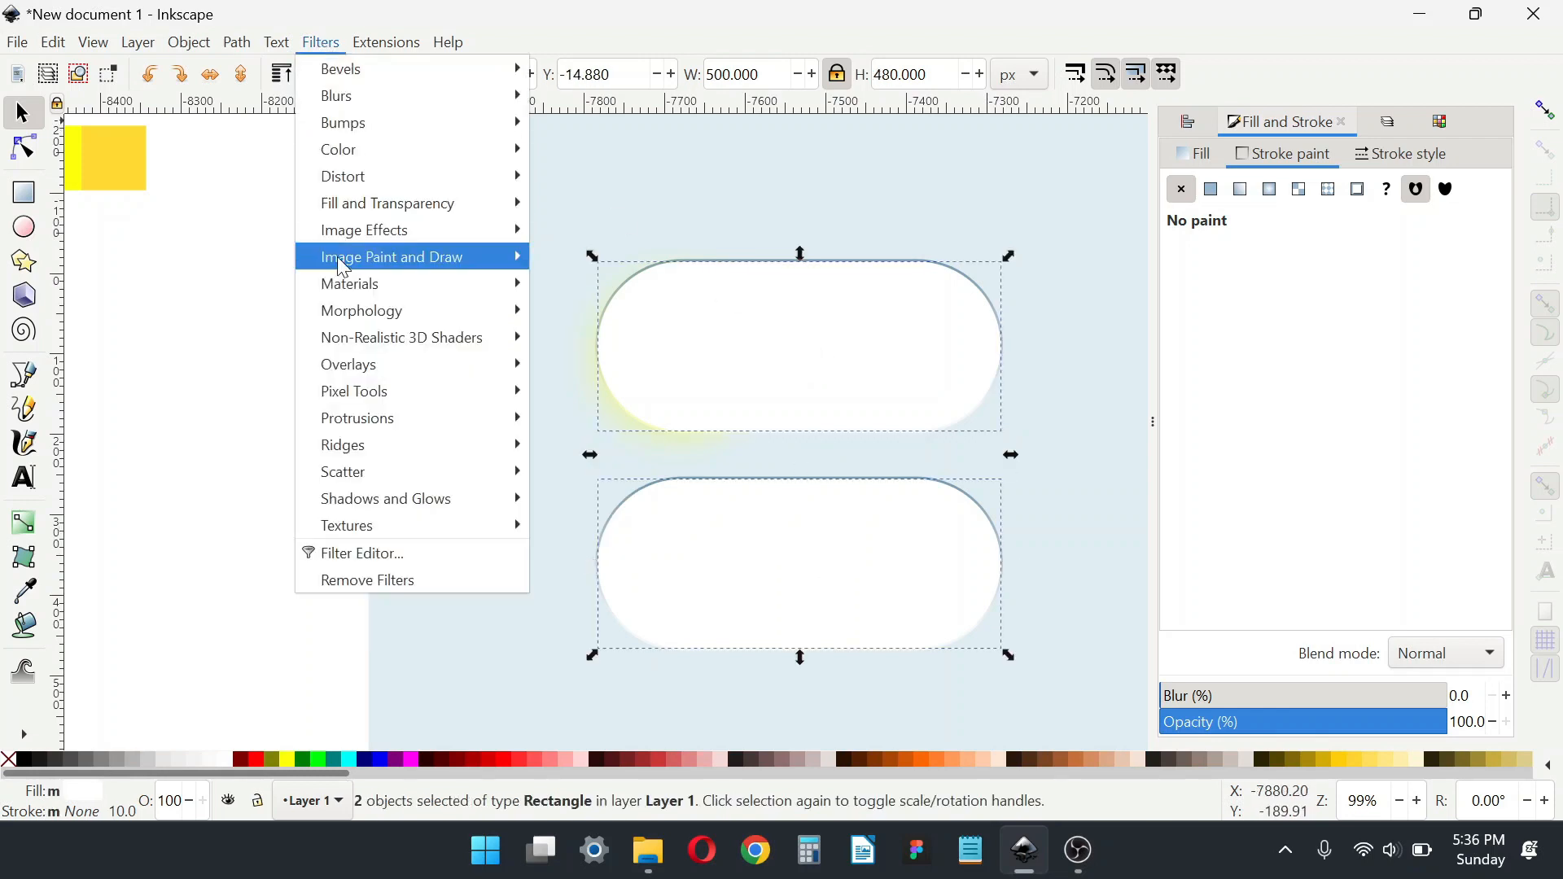
mouse_move(471, 498)
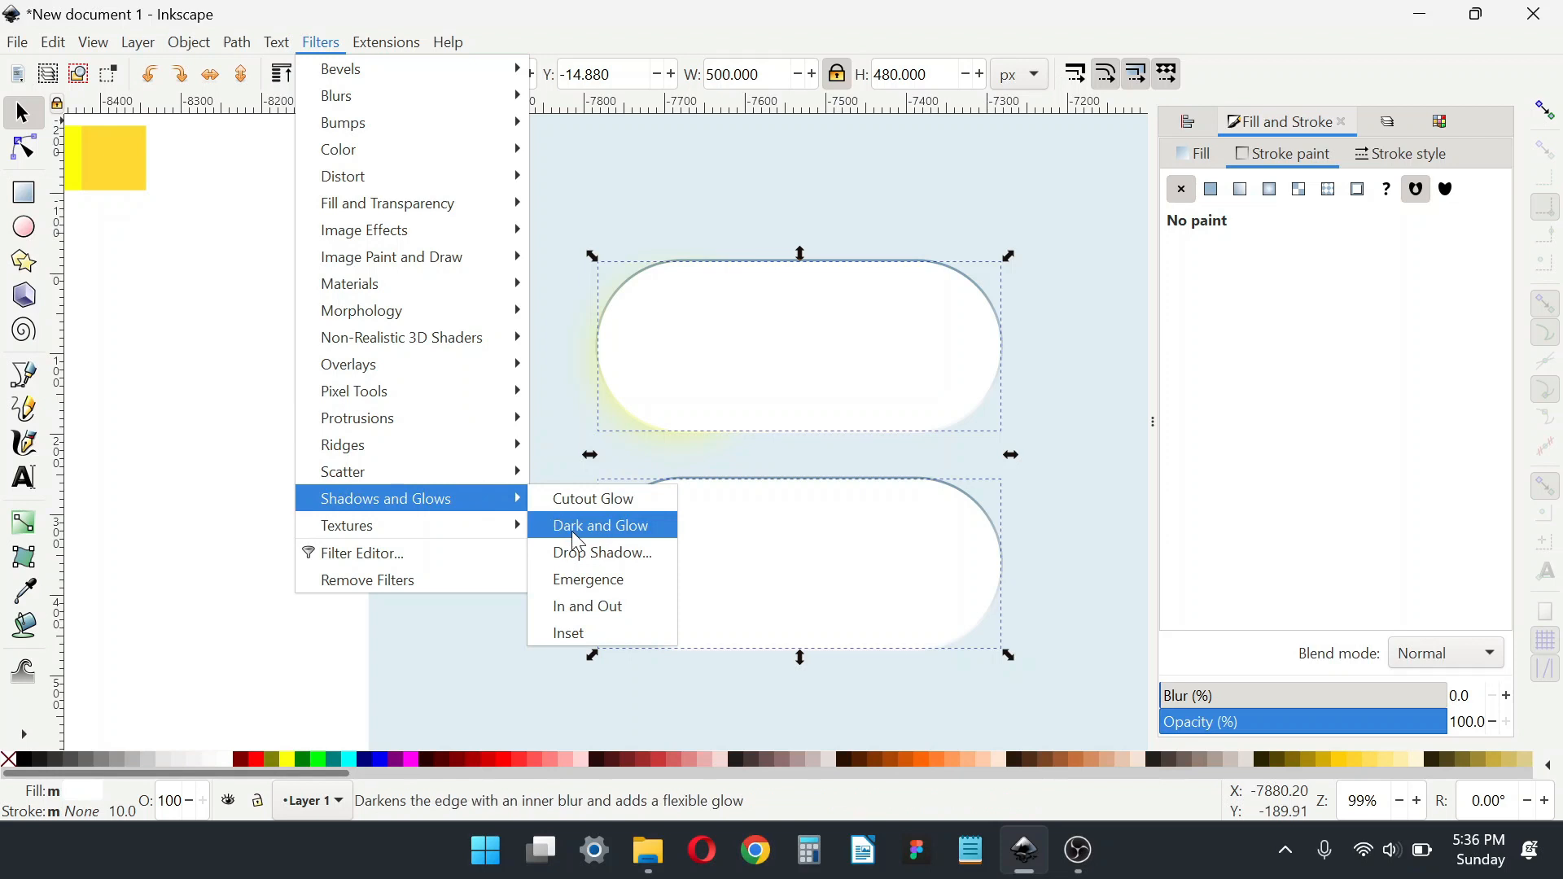
click(579, 551)
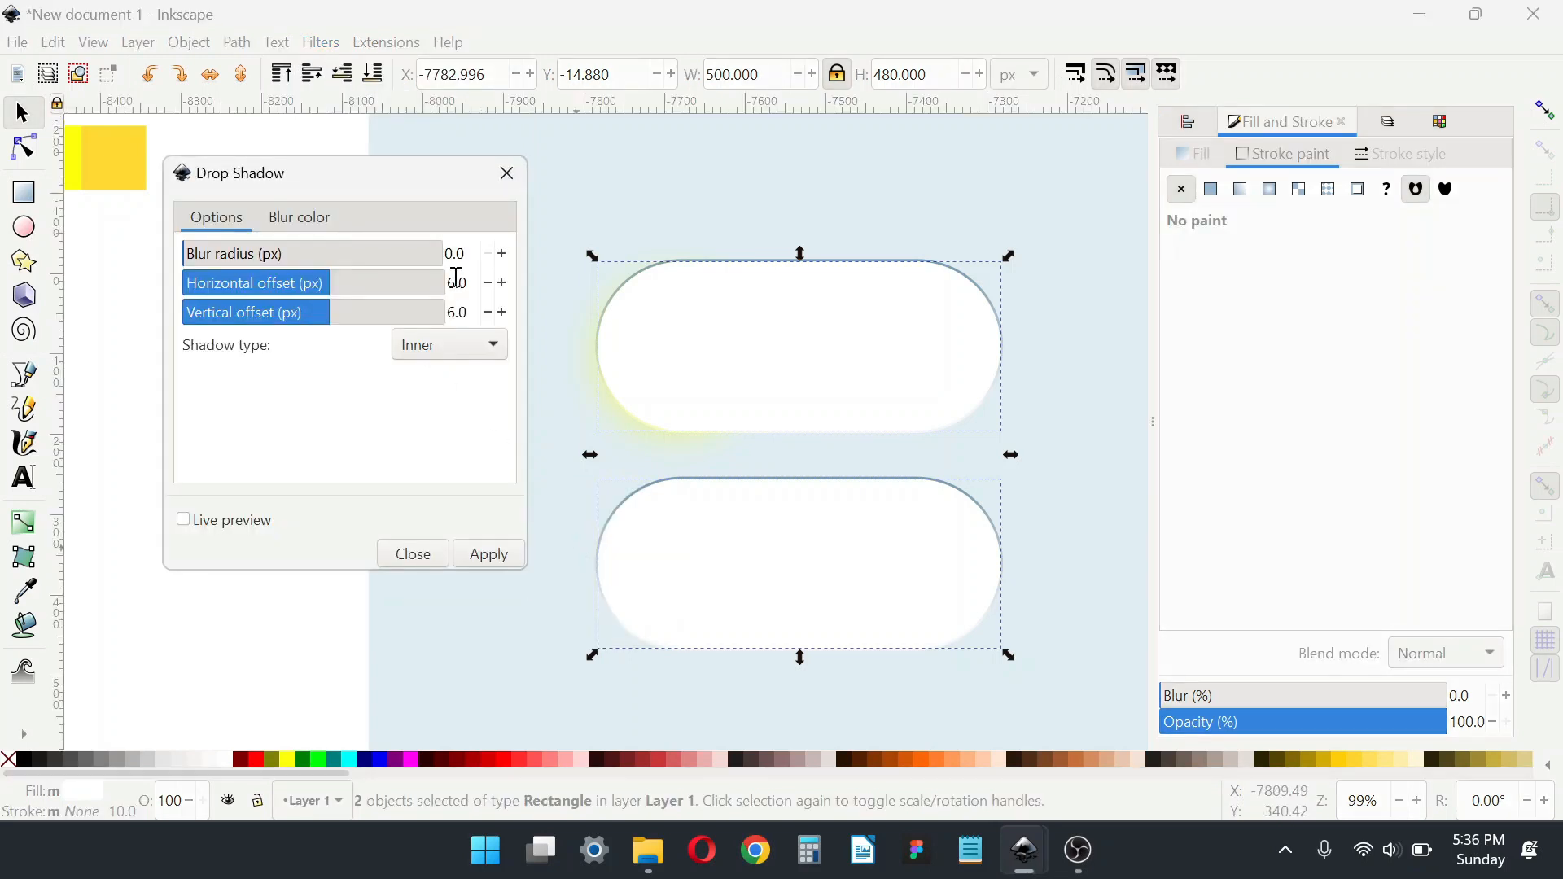
key(ctrl+a)
text(20)
key(Return)
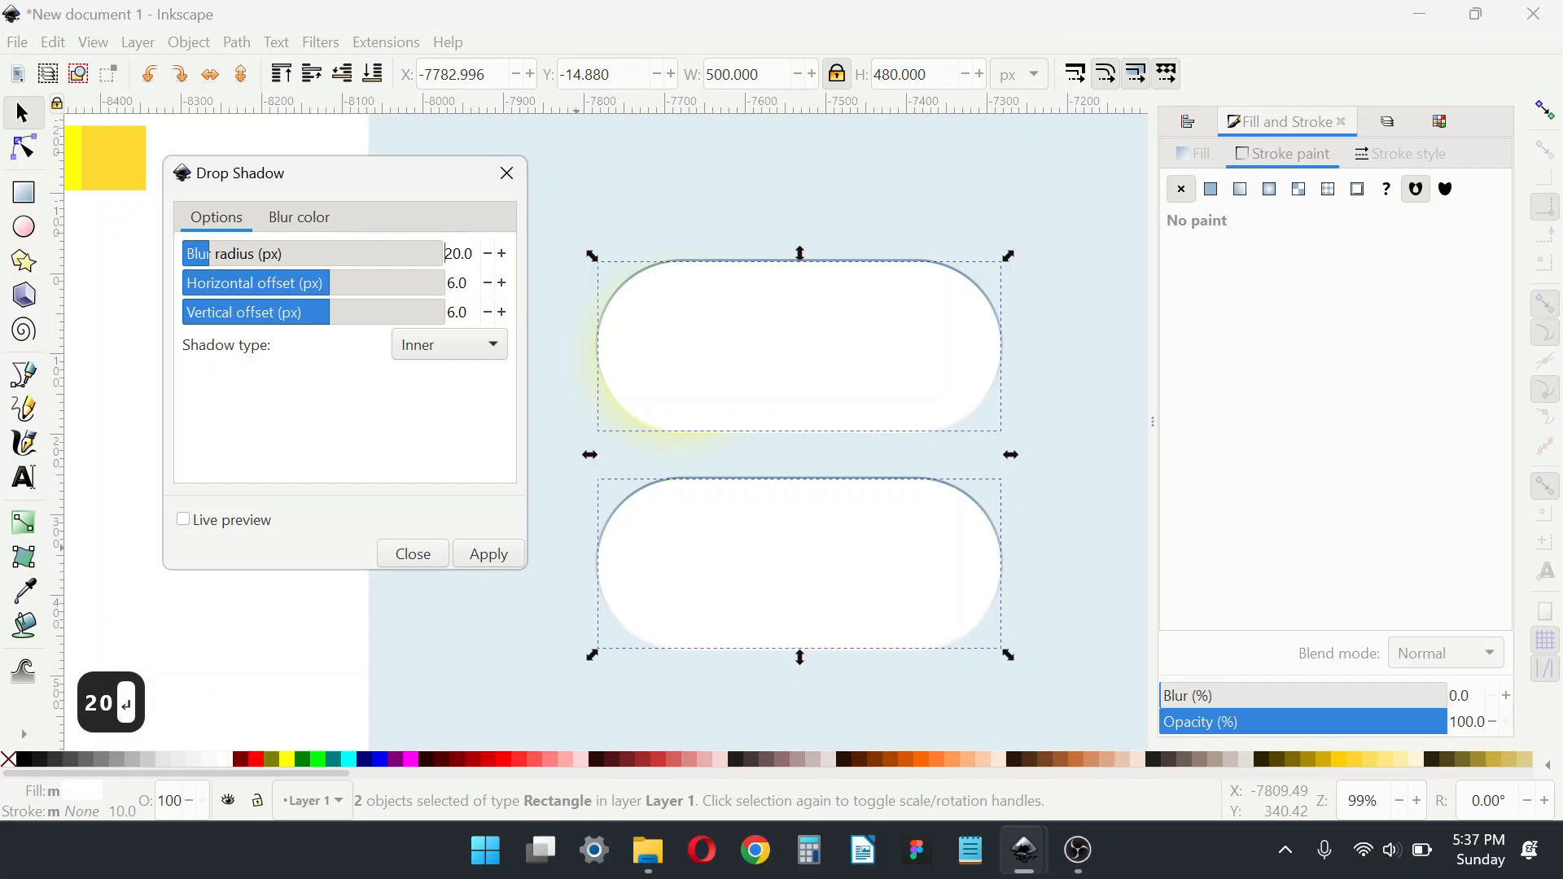
Step: Set the shadow's horizontal and vertical offsets to 14 px, keeping the Inner shadow type
key(ctrl+a)
text(14)
click(456, 313)
key(ctrl+a)
text(14)
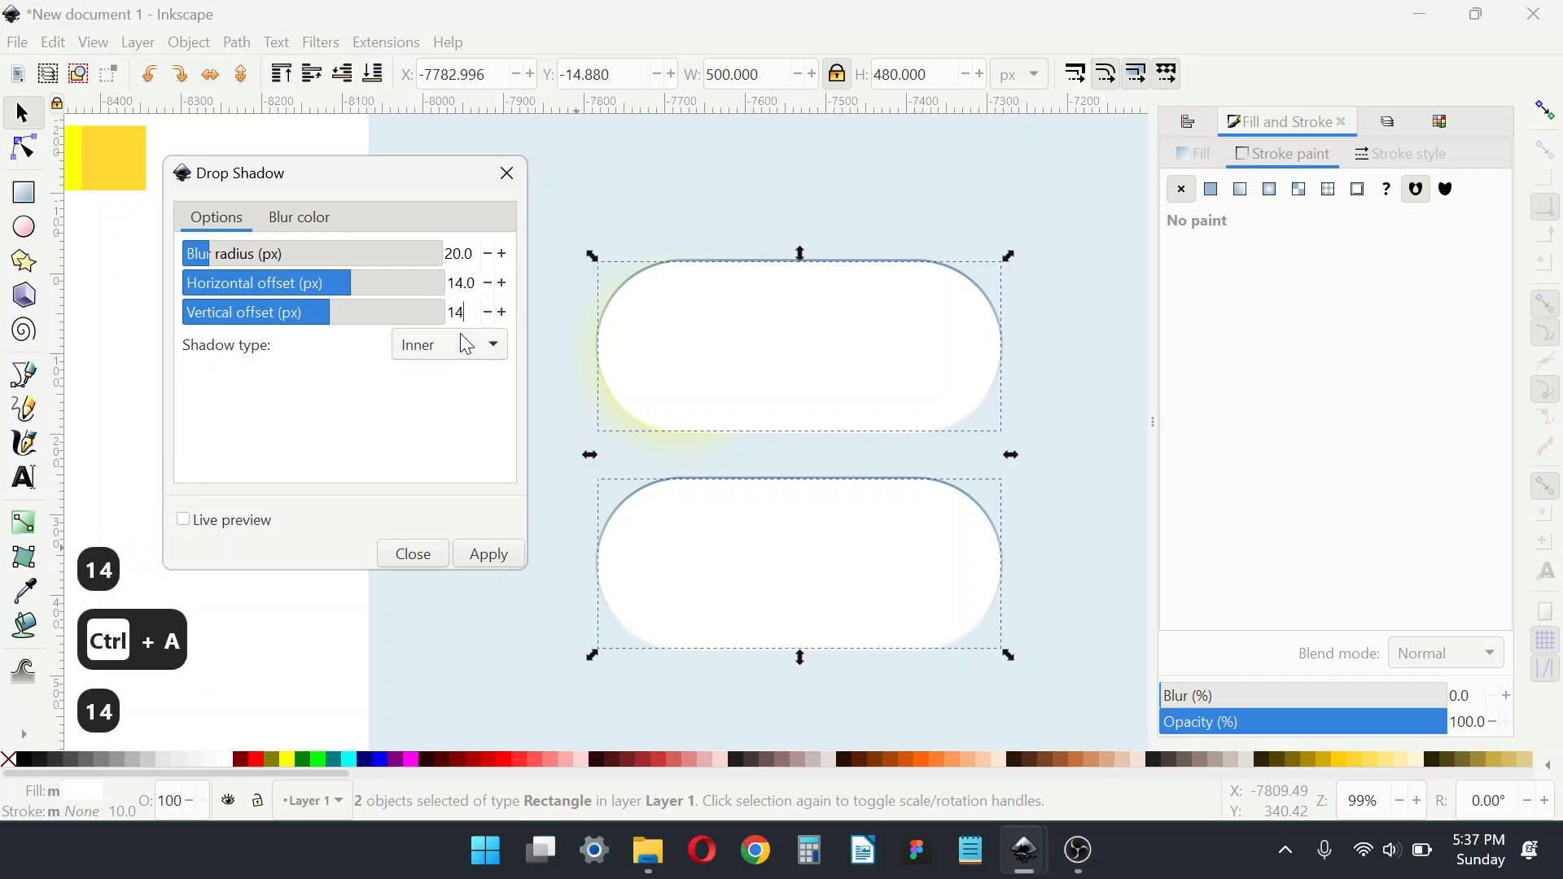
key(Return)
click(472, 358)
click(461, 349)
Step: Set the shadow's blur color to black with 60% alpha
click(324, 221)
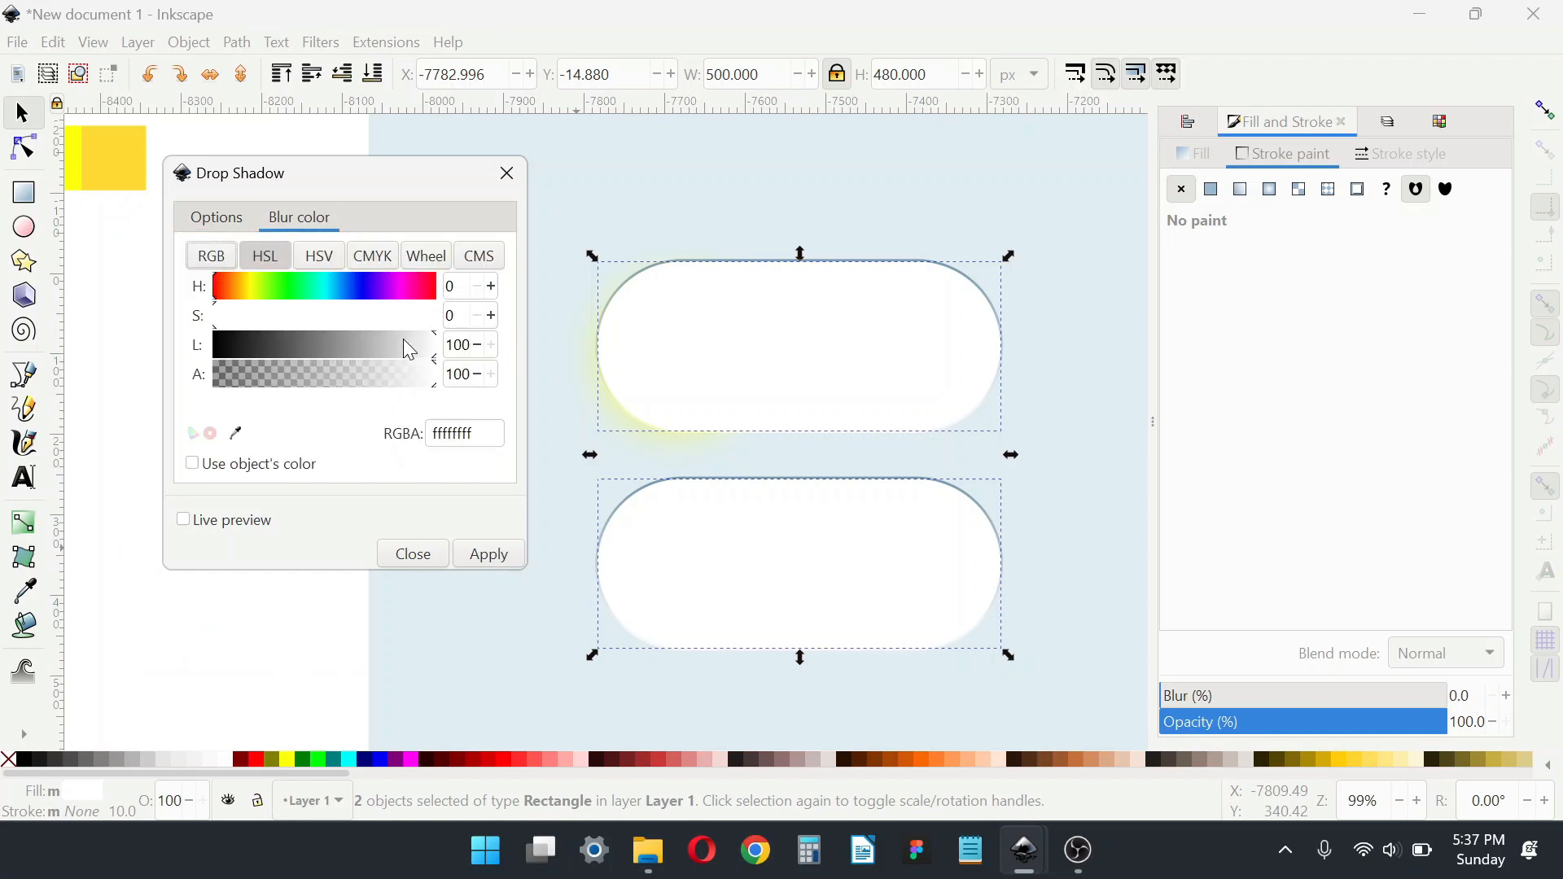
drag(409, 350, 60, 346)
key(ctrl+a)
text(60)
key(Return)
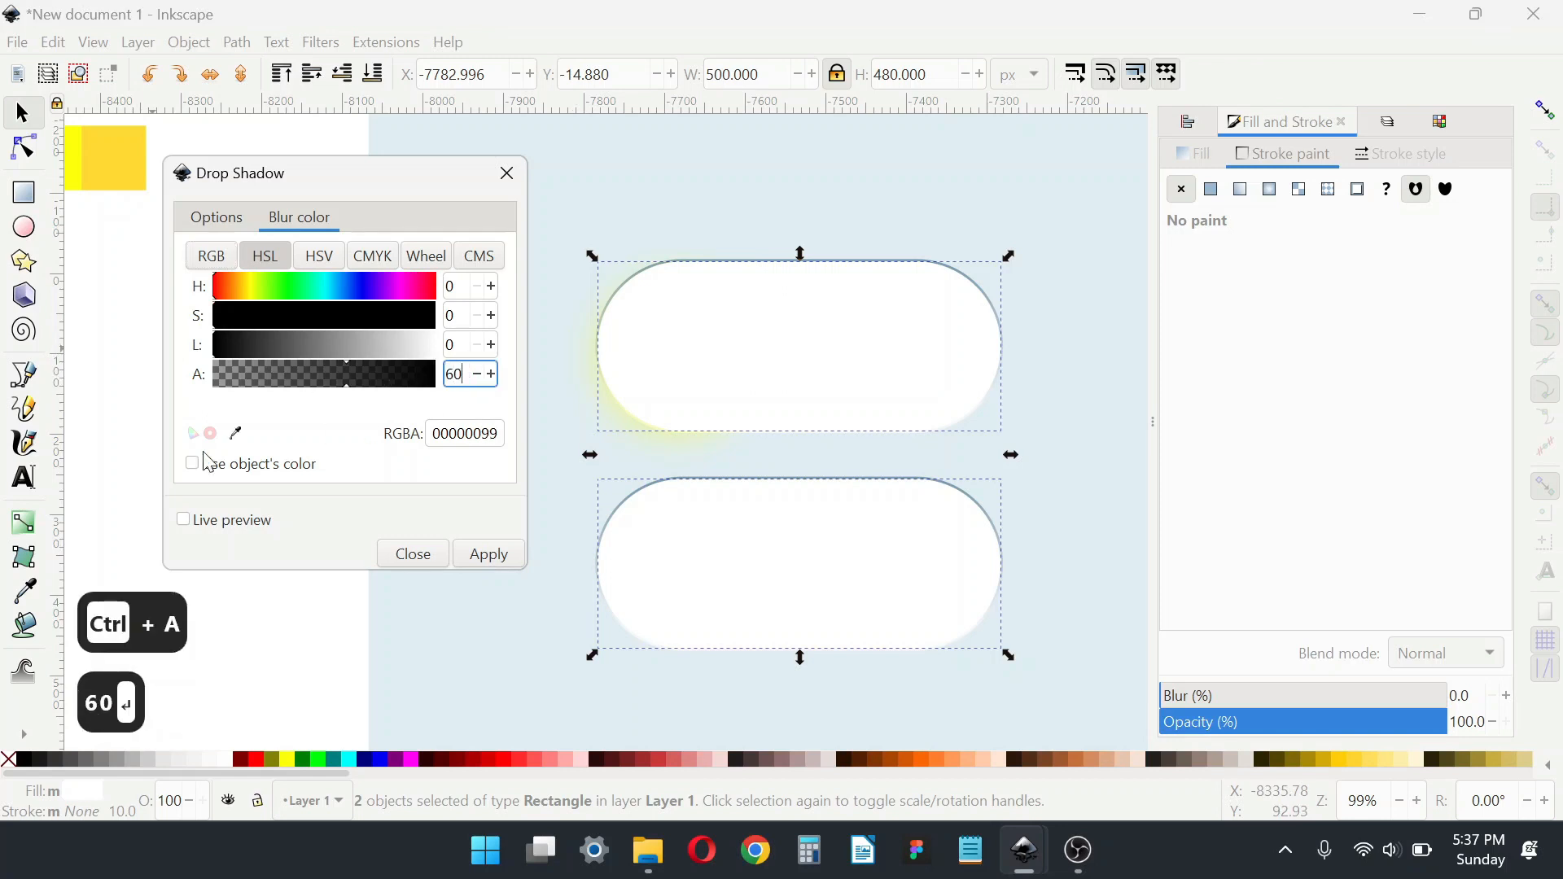
Step: Preview and apply the inner drop shadow to both pills, close the filter settings, and select the night pill's white copy
click(183, 519)
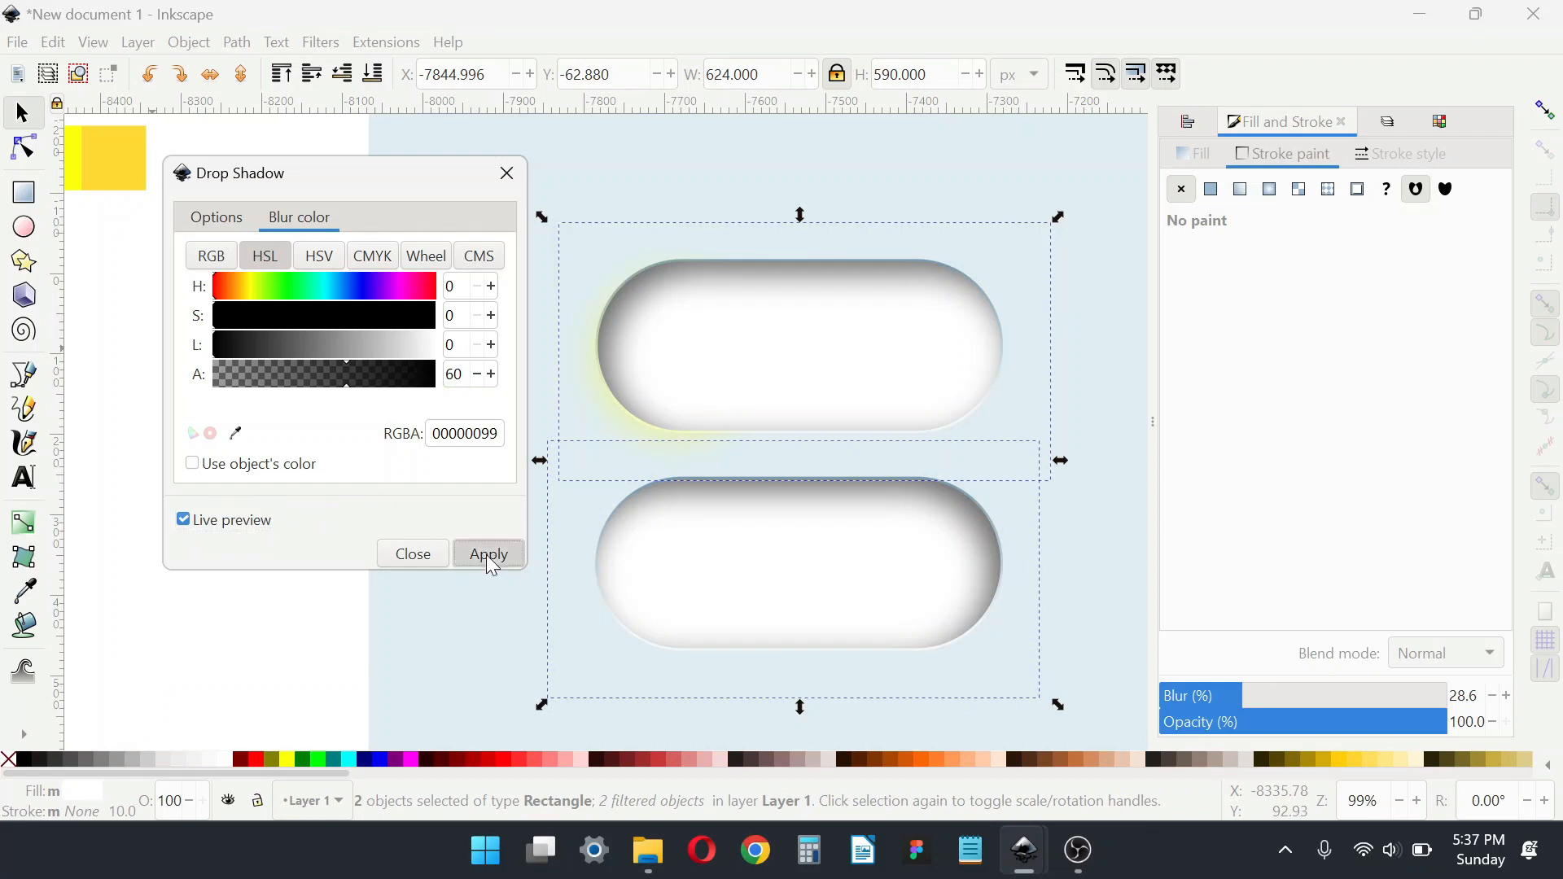
click(414, 554)
click(806, 579)
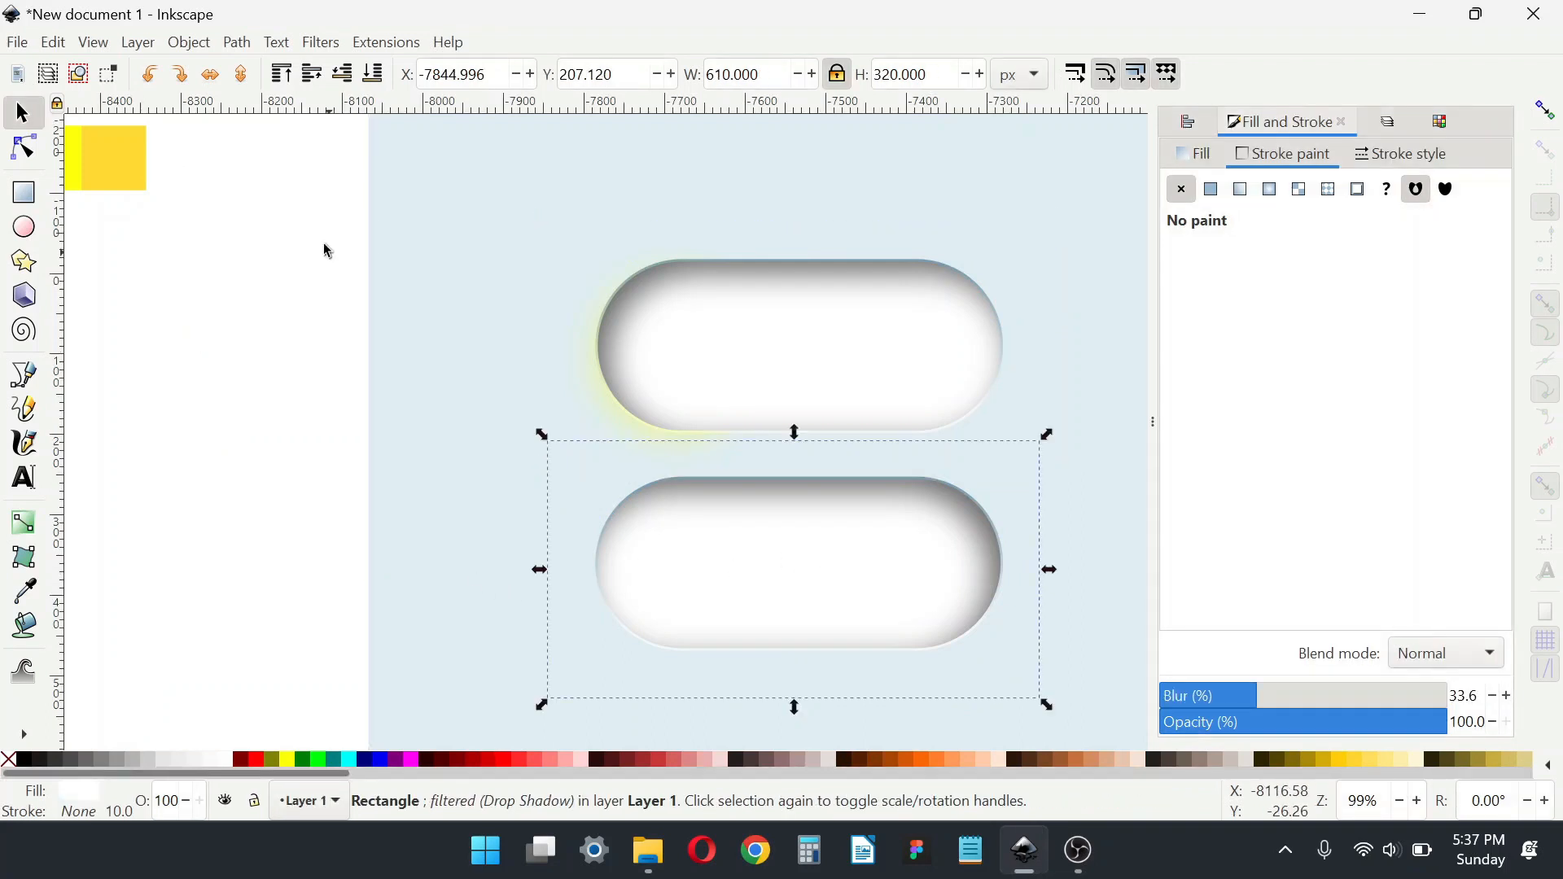